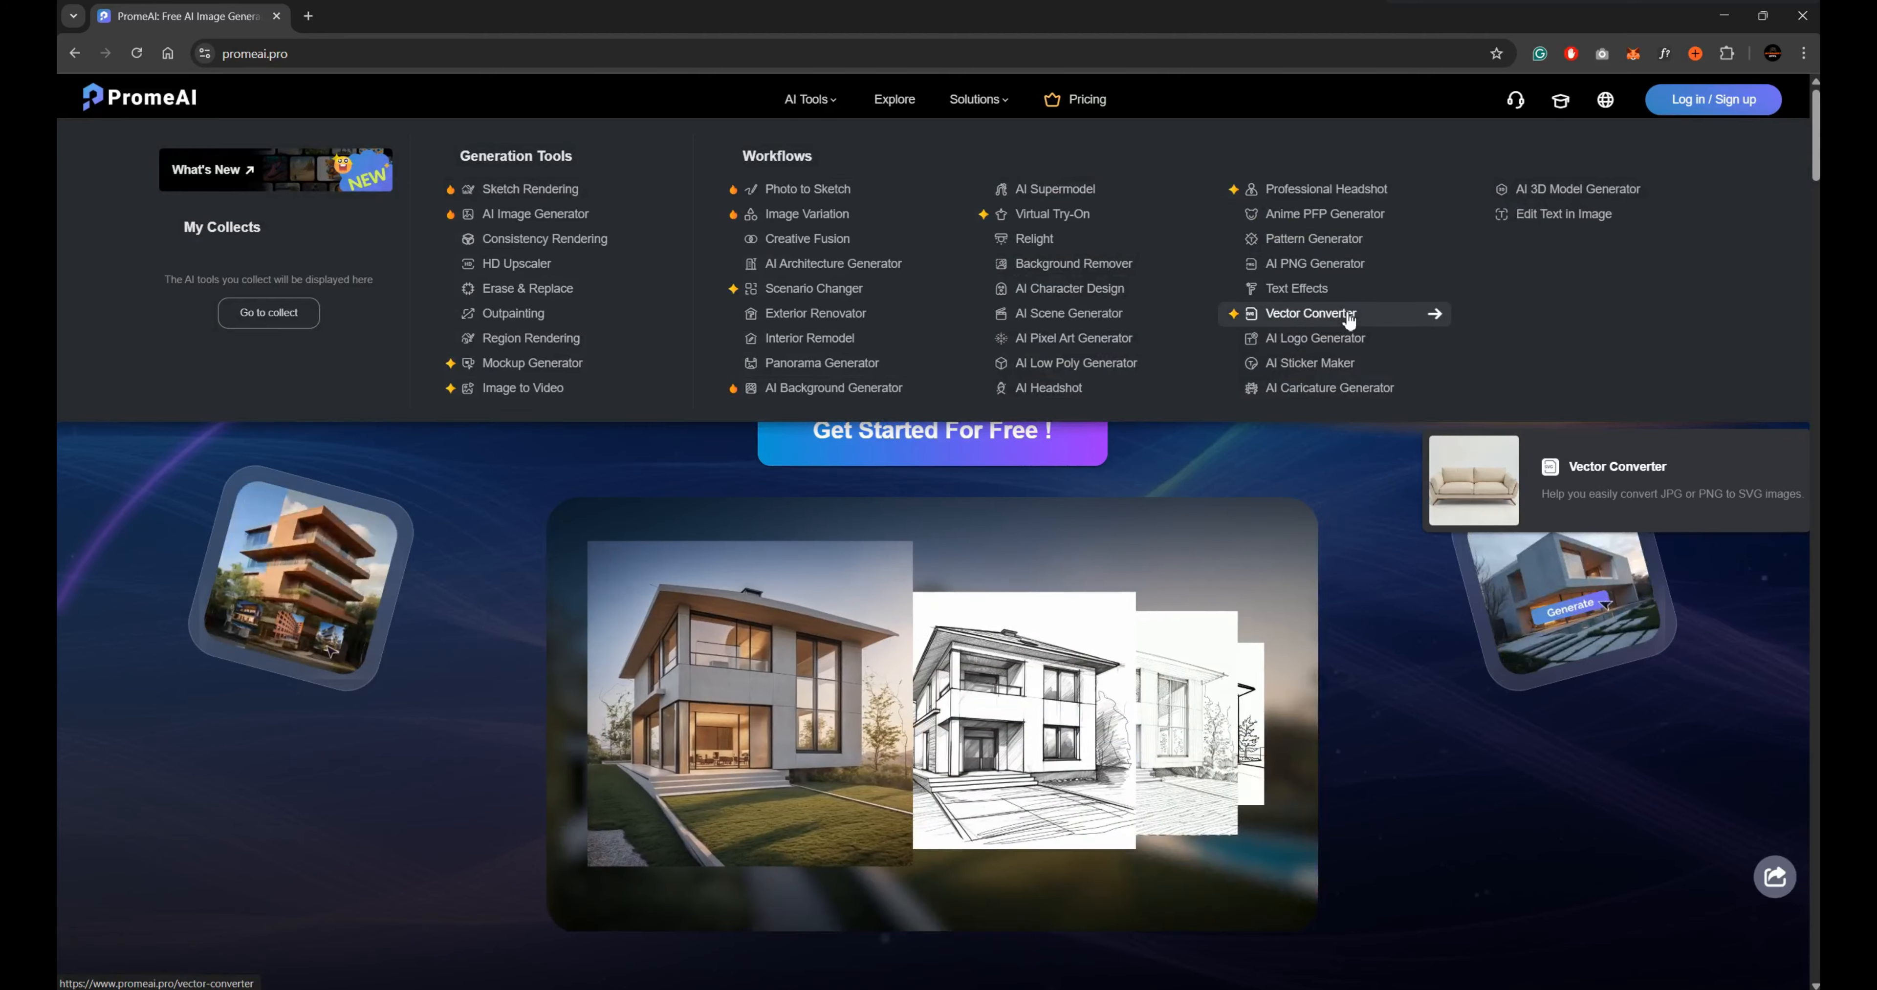
Review the PromeAI home page's featured tools and its Landscape, Architecture, Interior and Product industry examples.
{"action": "scroll", "coordinate": [1435, 659], "scroll_direction": "down", "scroll_amount": 15}
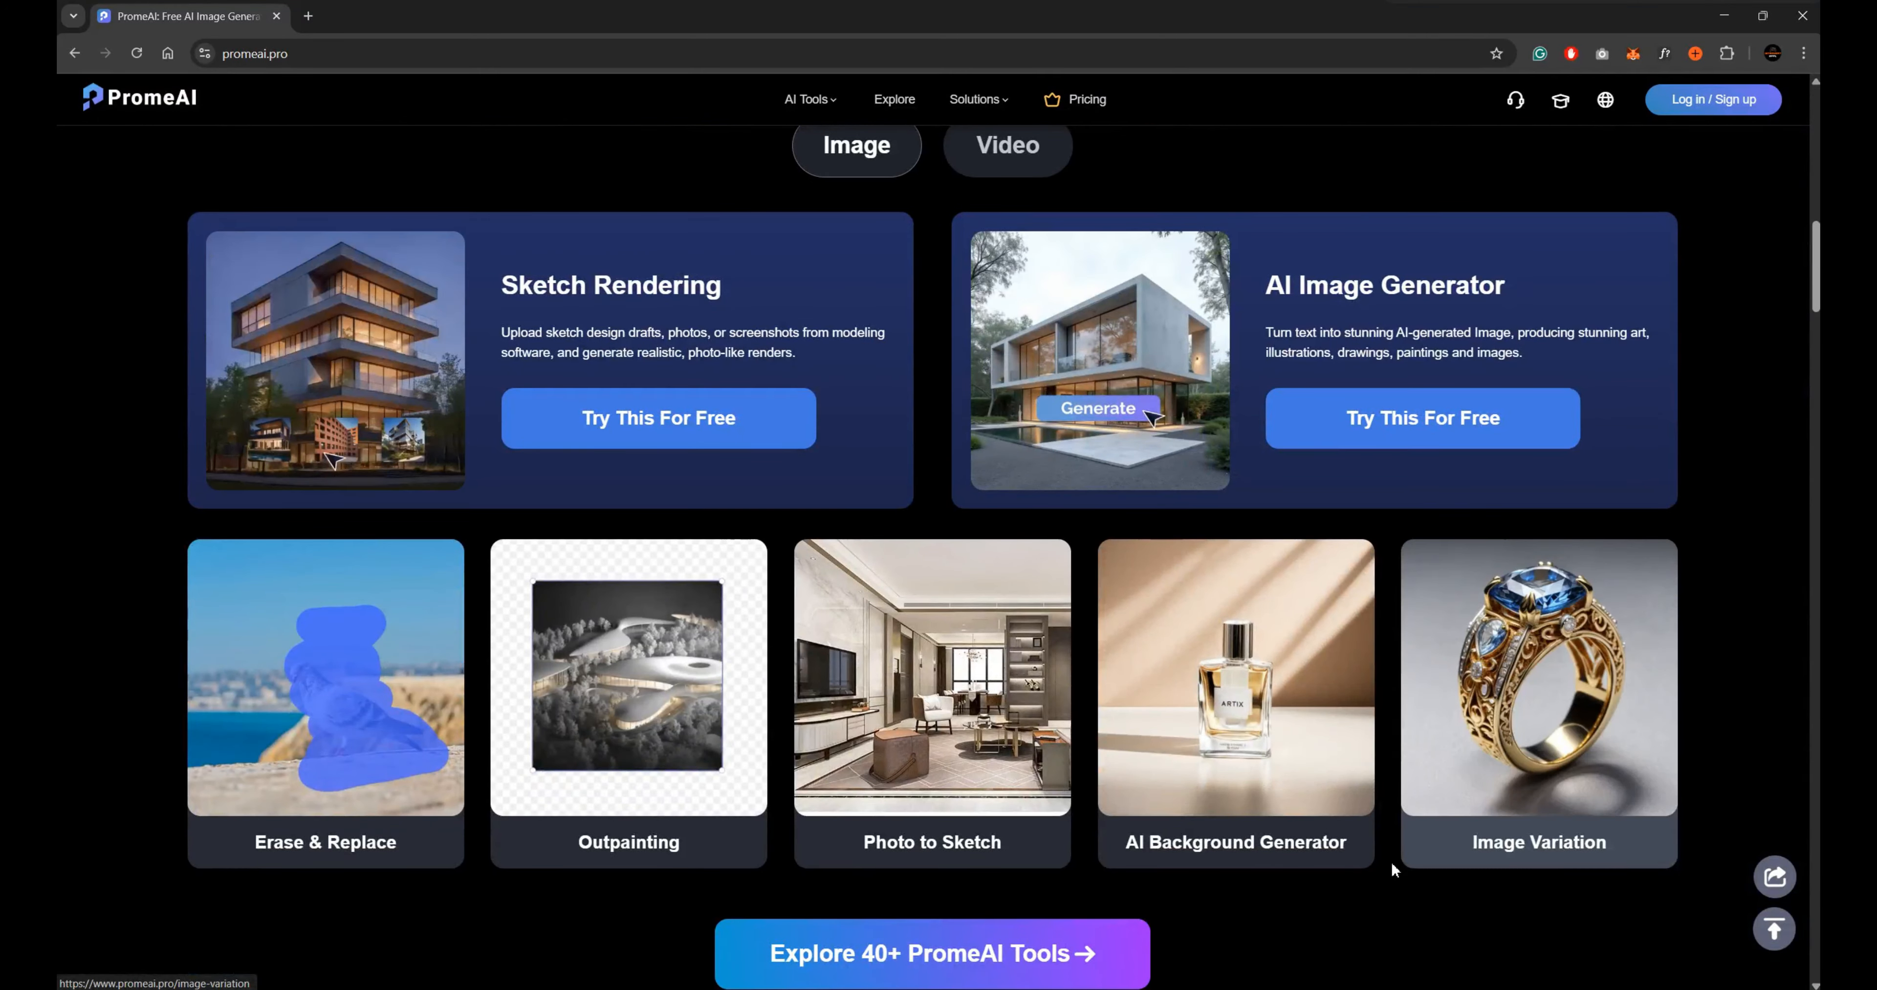
{"action": "scroll", "coordinate": [1346, 887], "scroll_direction": "down", "scroll_amount": 10}
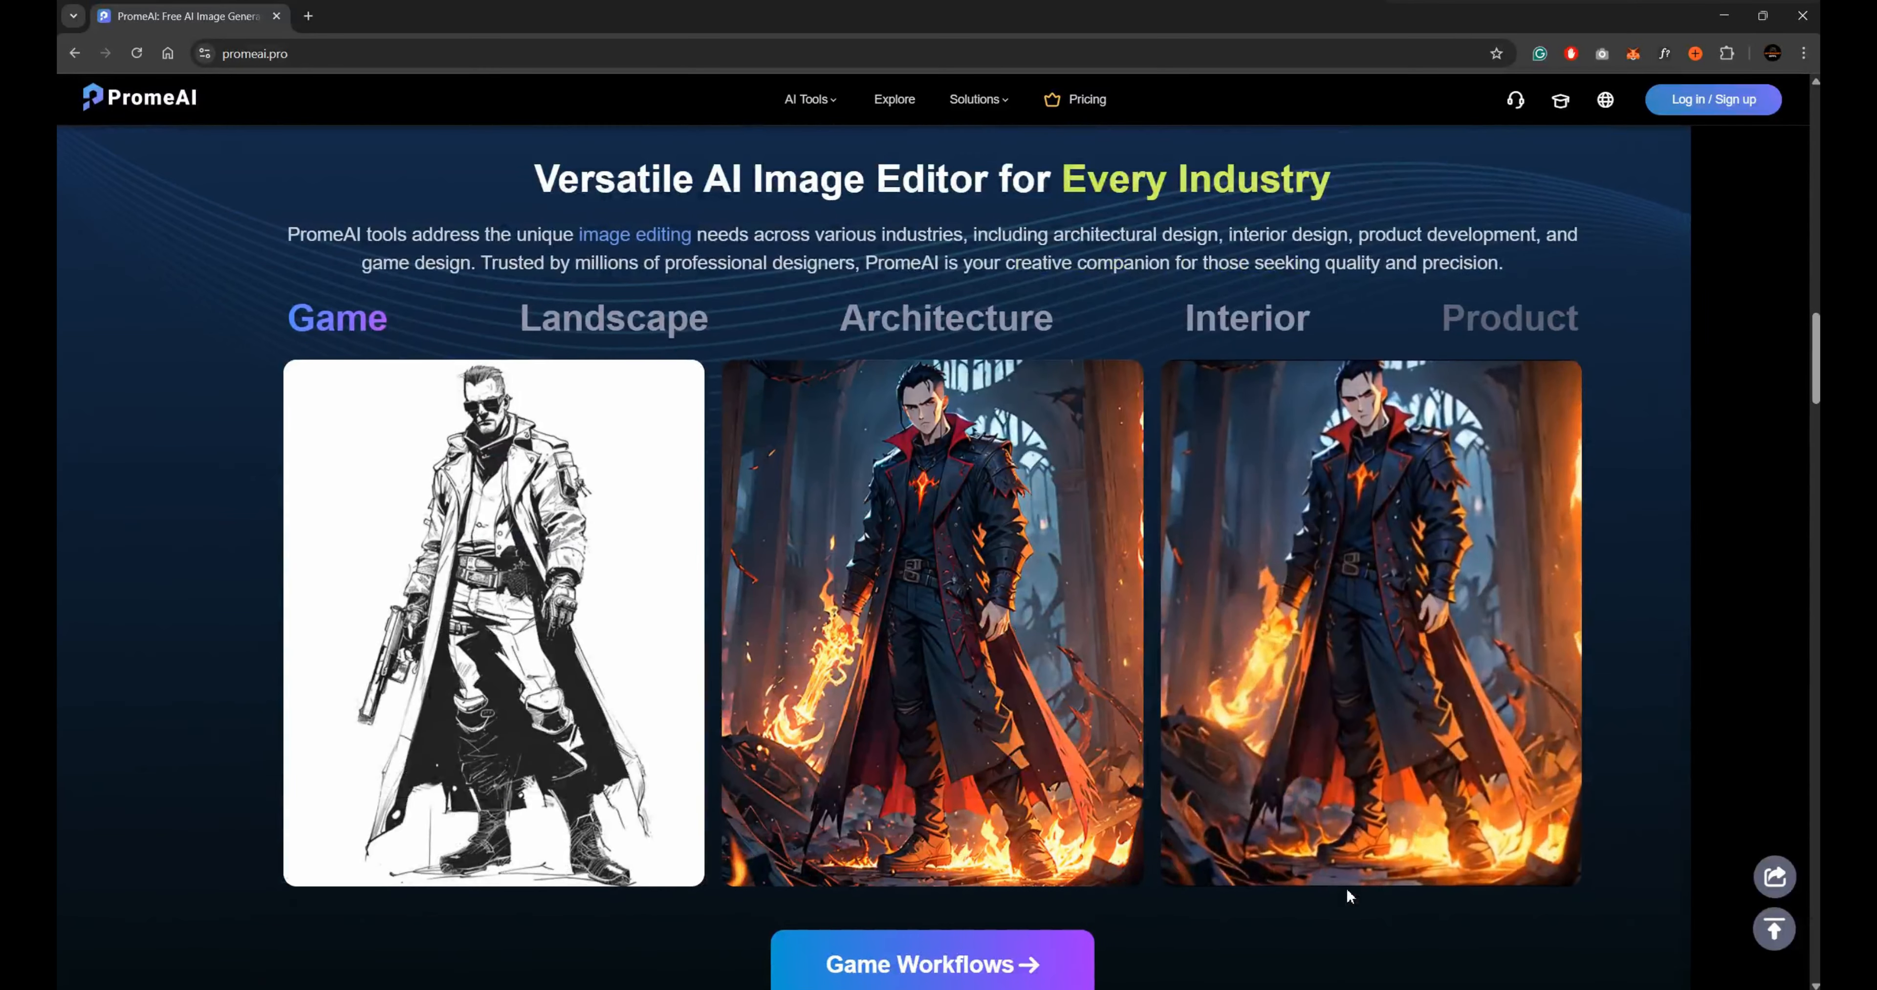
{"action": "scroll", "coordinate": [1347, 896], "scroll_direction": "down", "scroll_amount": 4}
{"action": "scroll", "coordinate": [1346, 887], "scroll_direction": "up", "scroll_amount": 4}
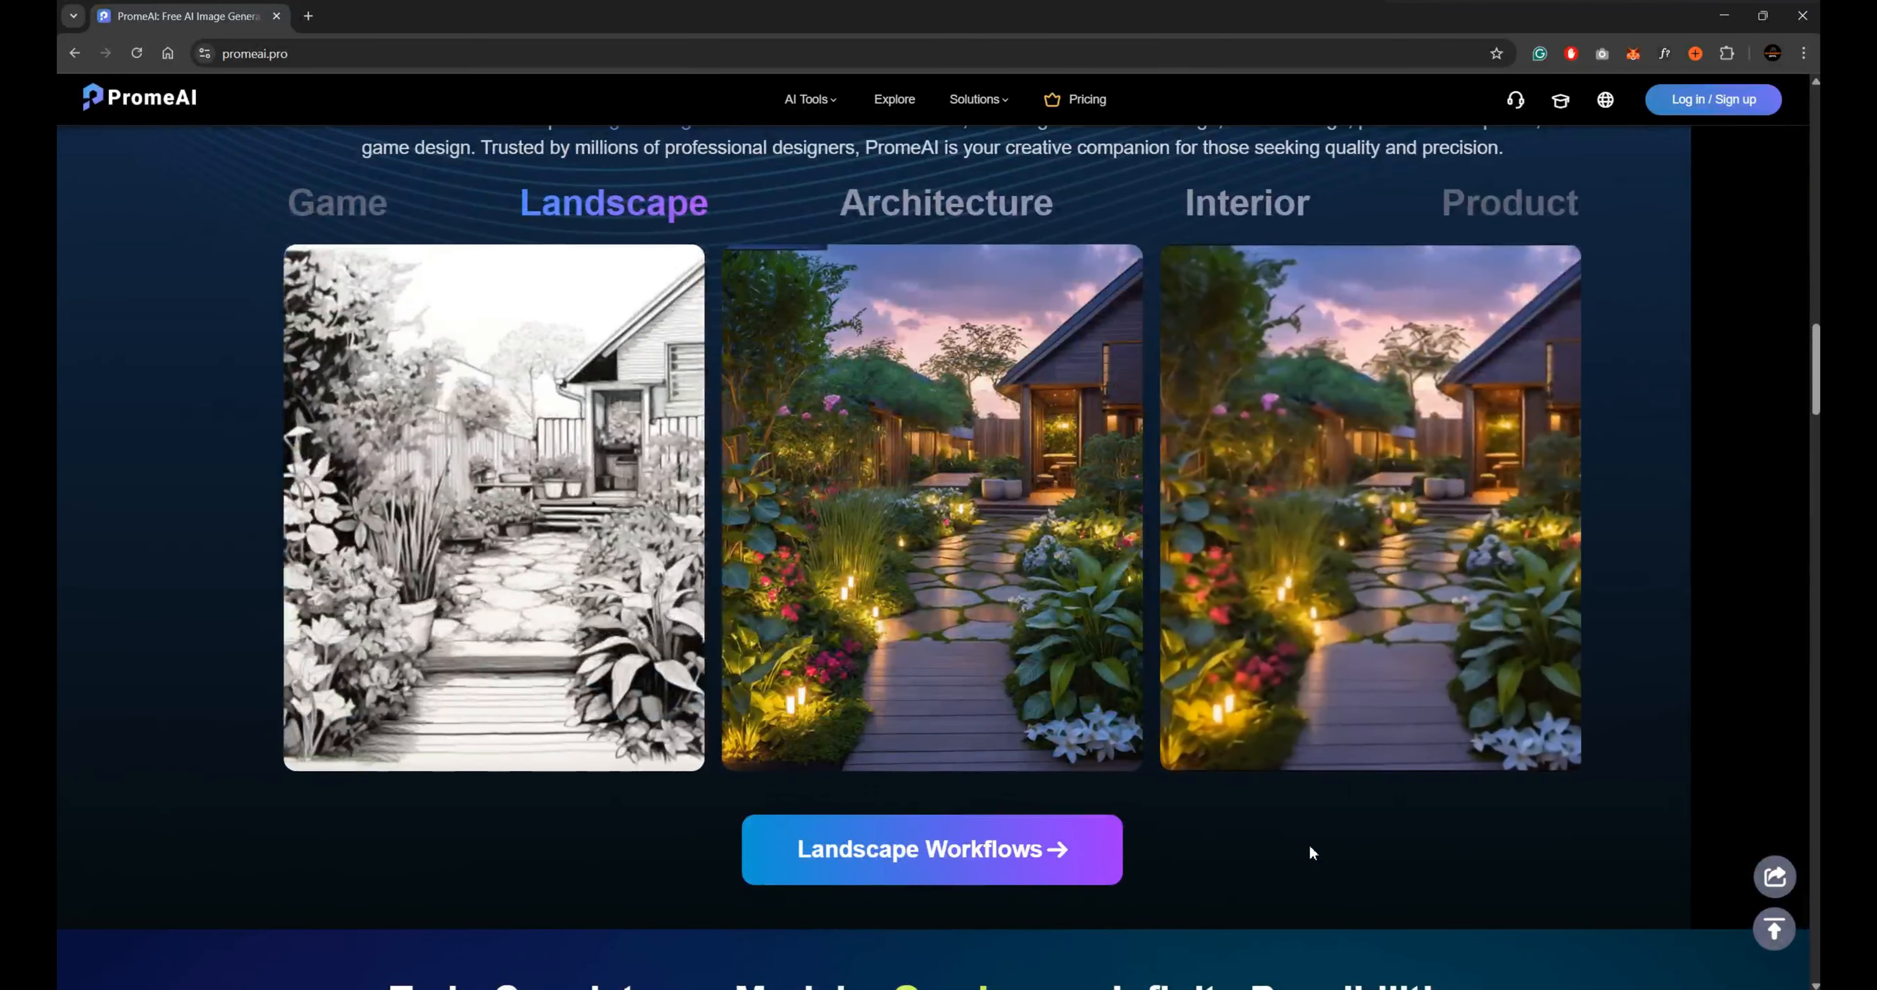
{"action": "left_click", "coordinate": [973, 321]}
{"action": "left_click", "coordinate": [1213, 335]}
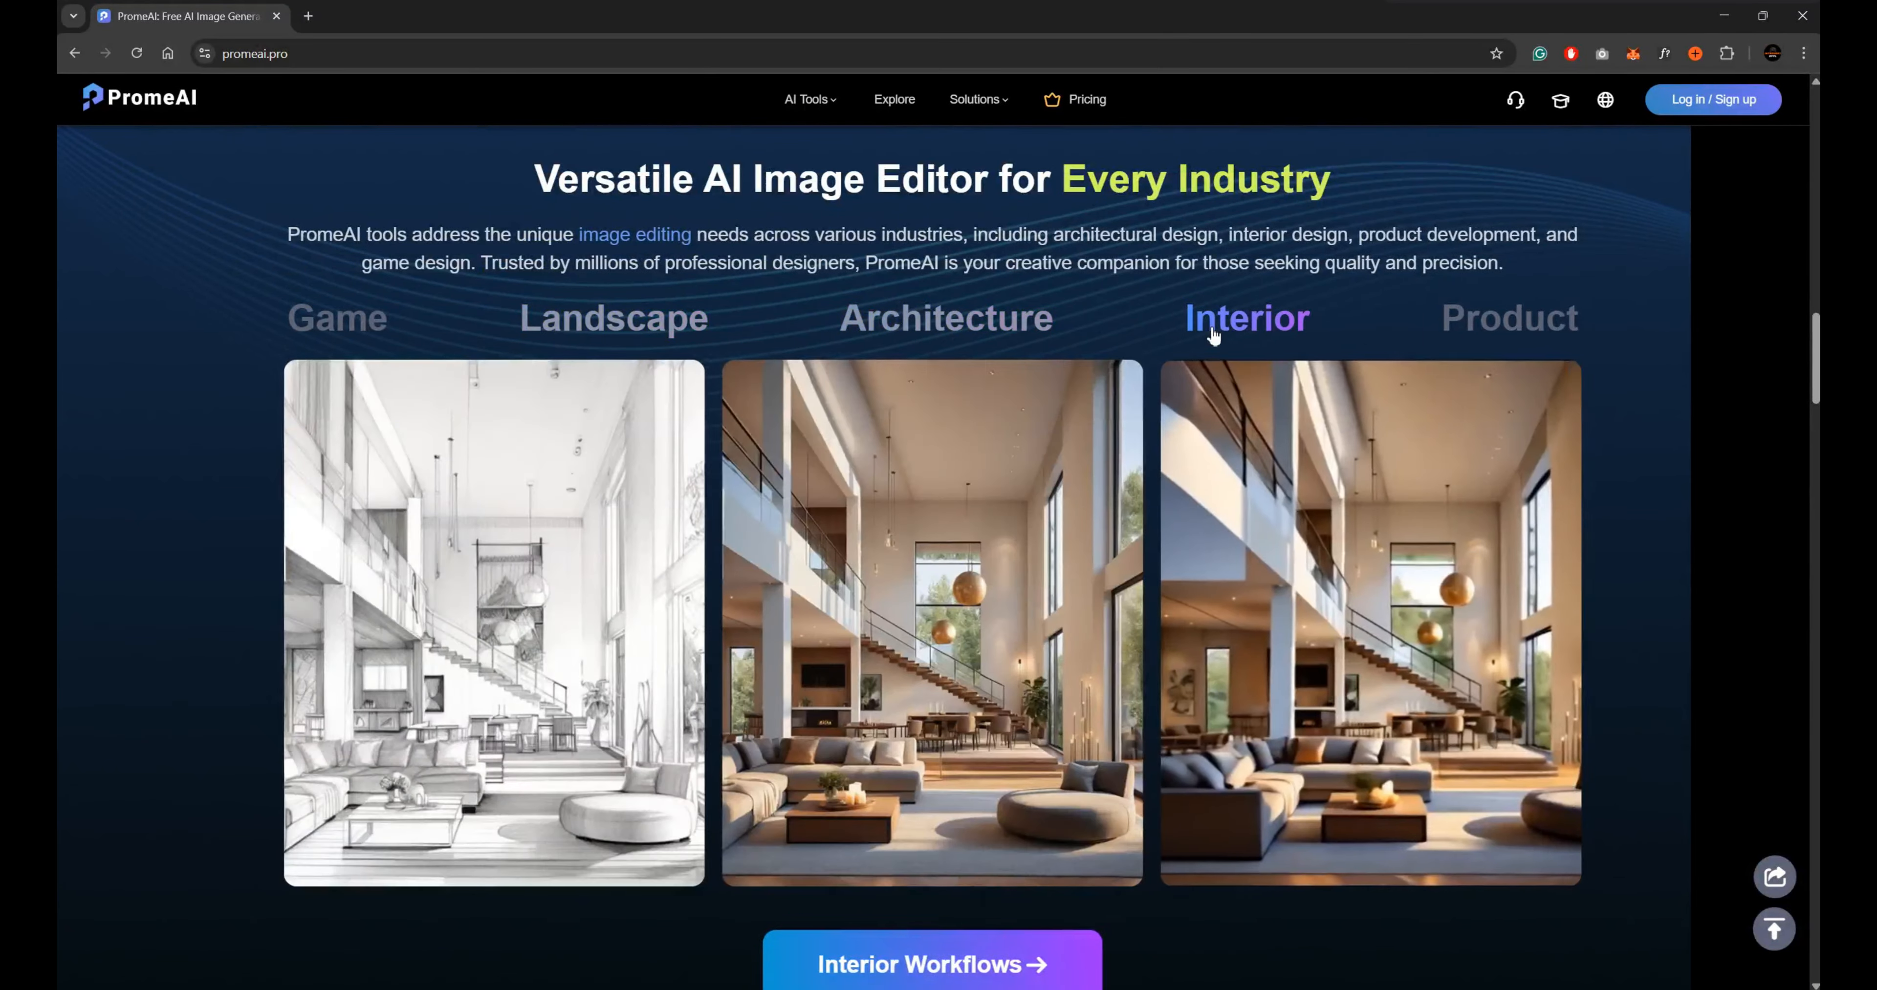
{"action": "left_click", "coordinate": [1487, 325]}
{"action": "scroll", "coordinate": [787, 503], "scroll_direction": "down", "scroll_amount": 1}
{"action": "scroll", "coordinate": [787, 502], "scroll_direction": "down", "scroll_amount": 5}
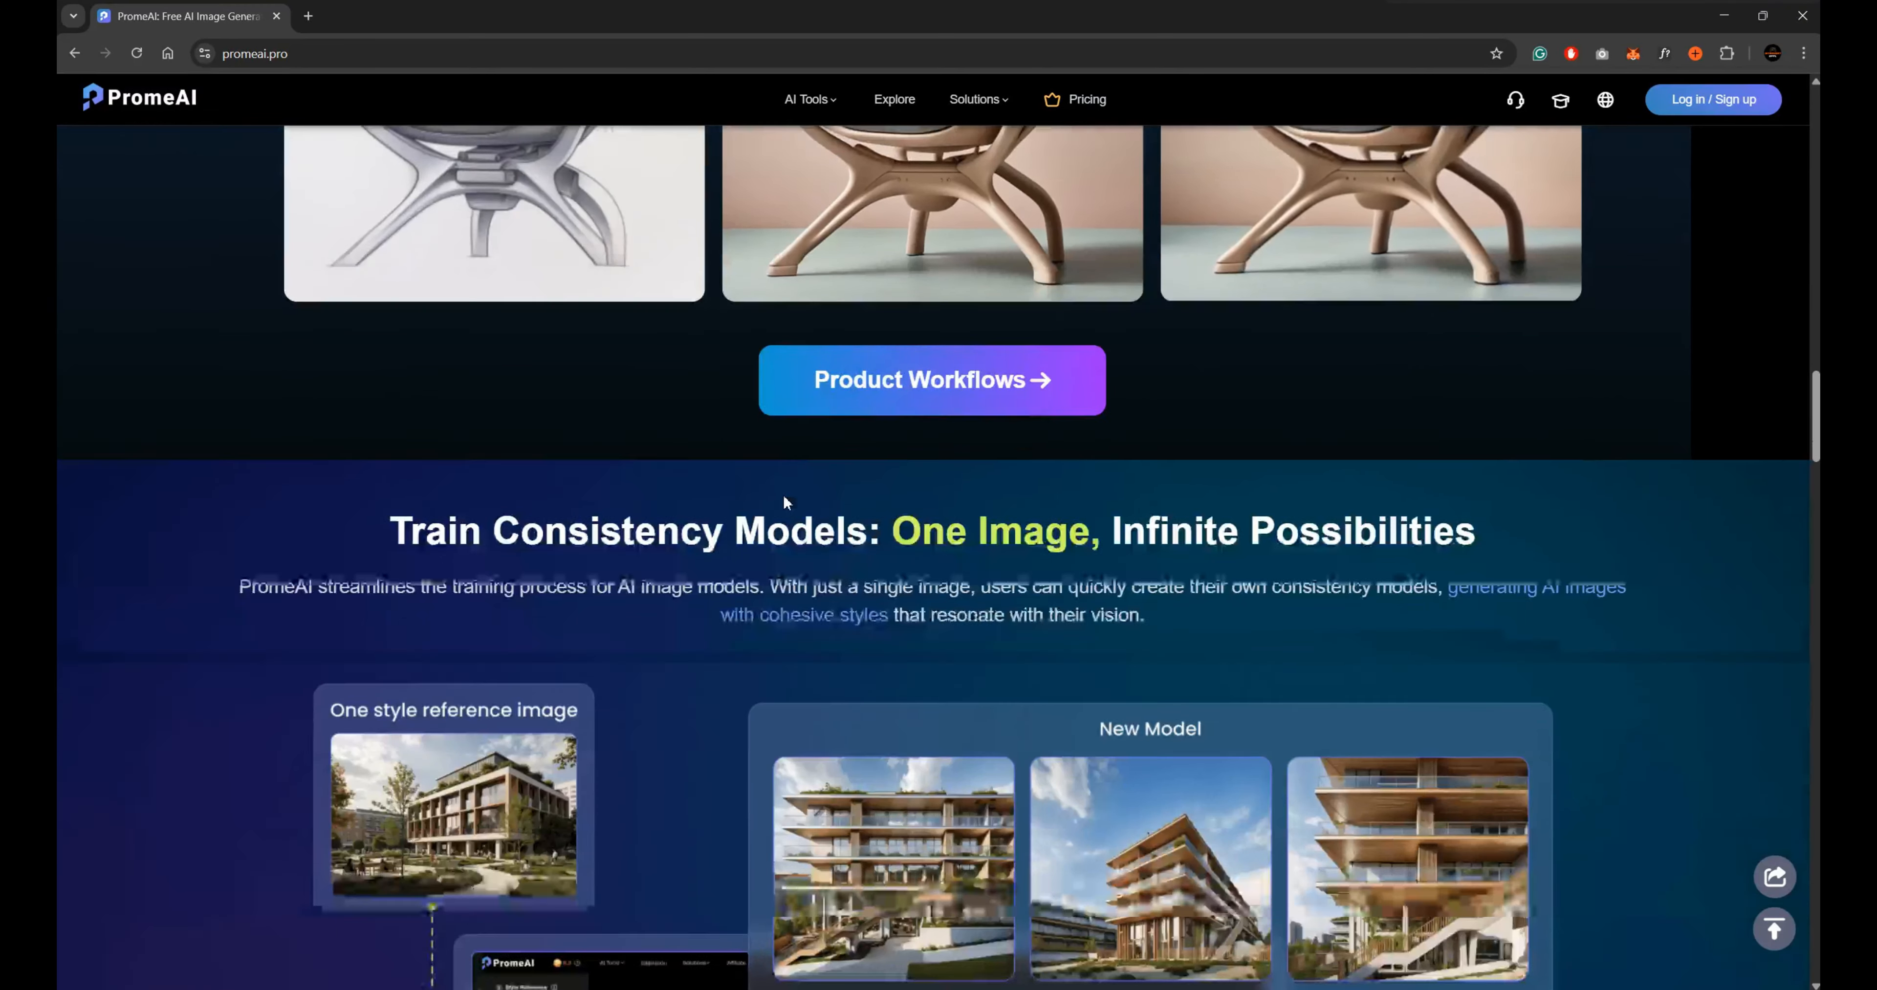
Examine the home page's sections on consistency model training, platform functionality, the creative community and user testimonials.
{"action": "scroll", "coordinate": [806, 259], "scroll_direction": "up", "scroll_amount": 1}
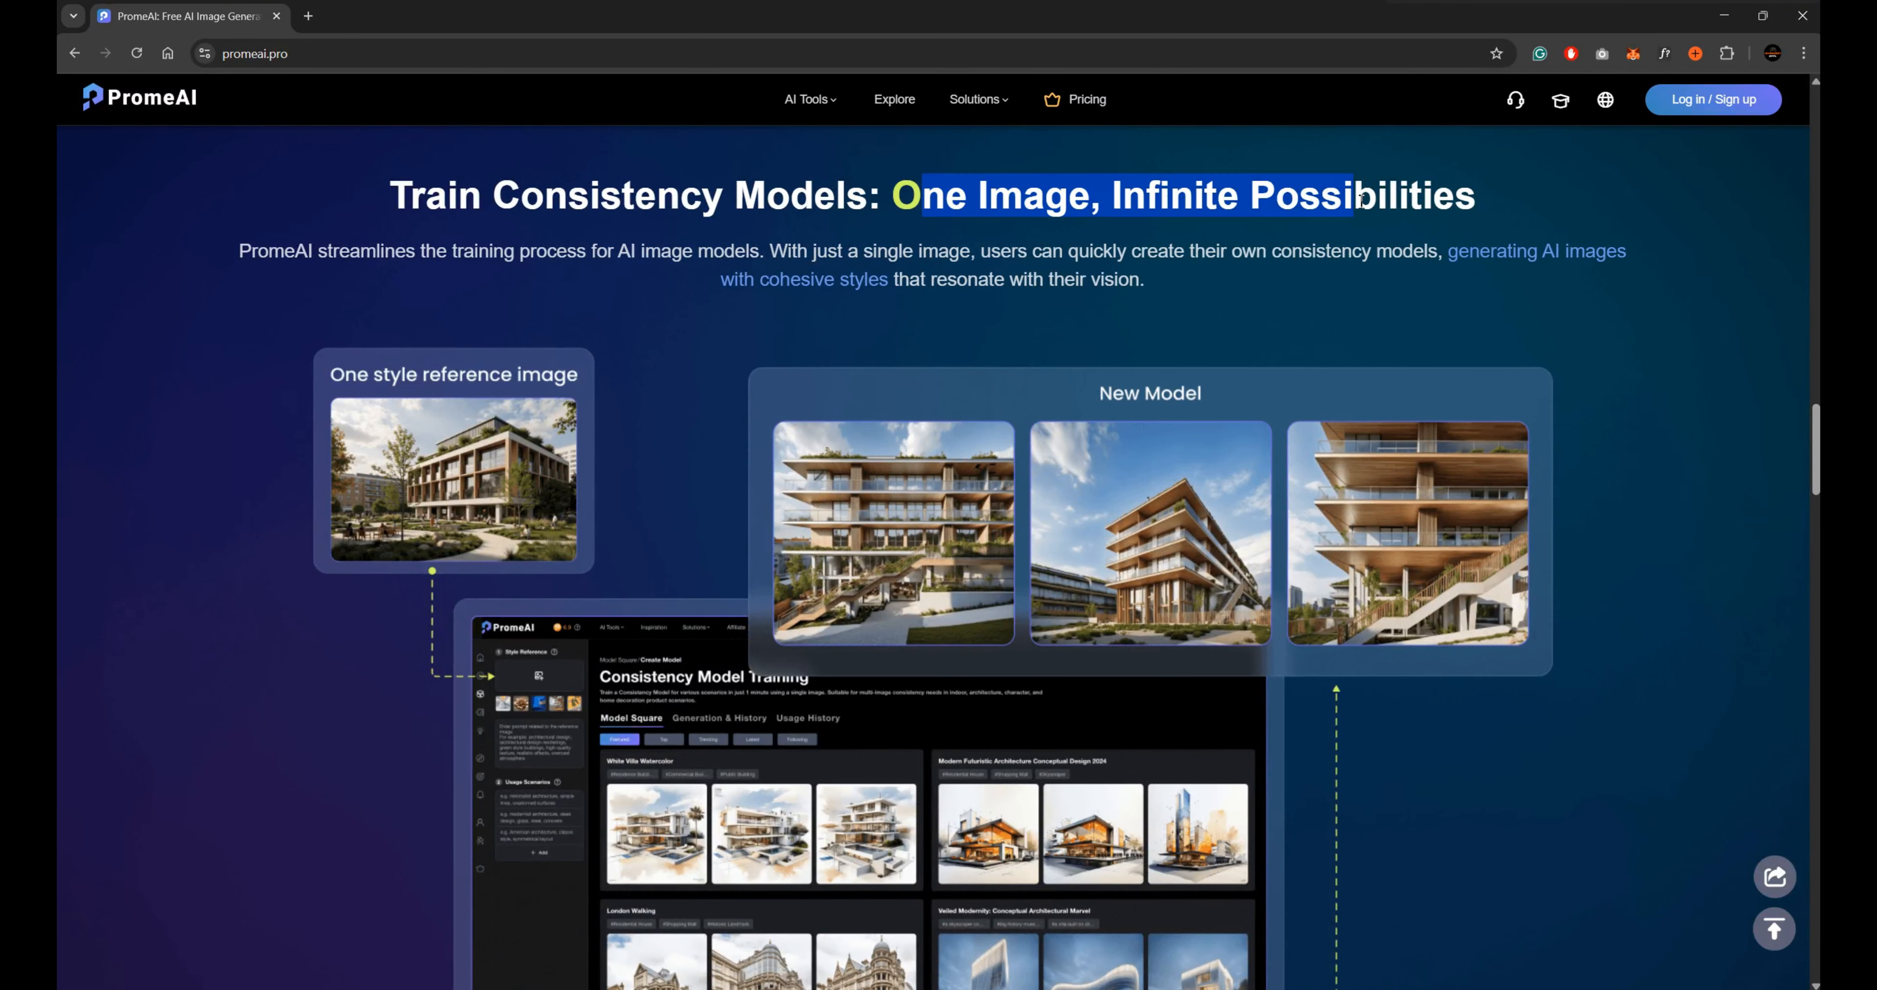
{"action": "scroll", "coordinate": [392, 260], "scroll_direction": "down", "scroll_amount": 2}
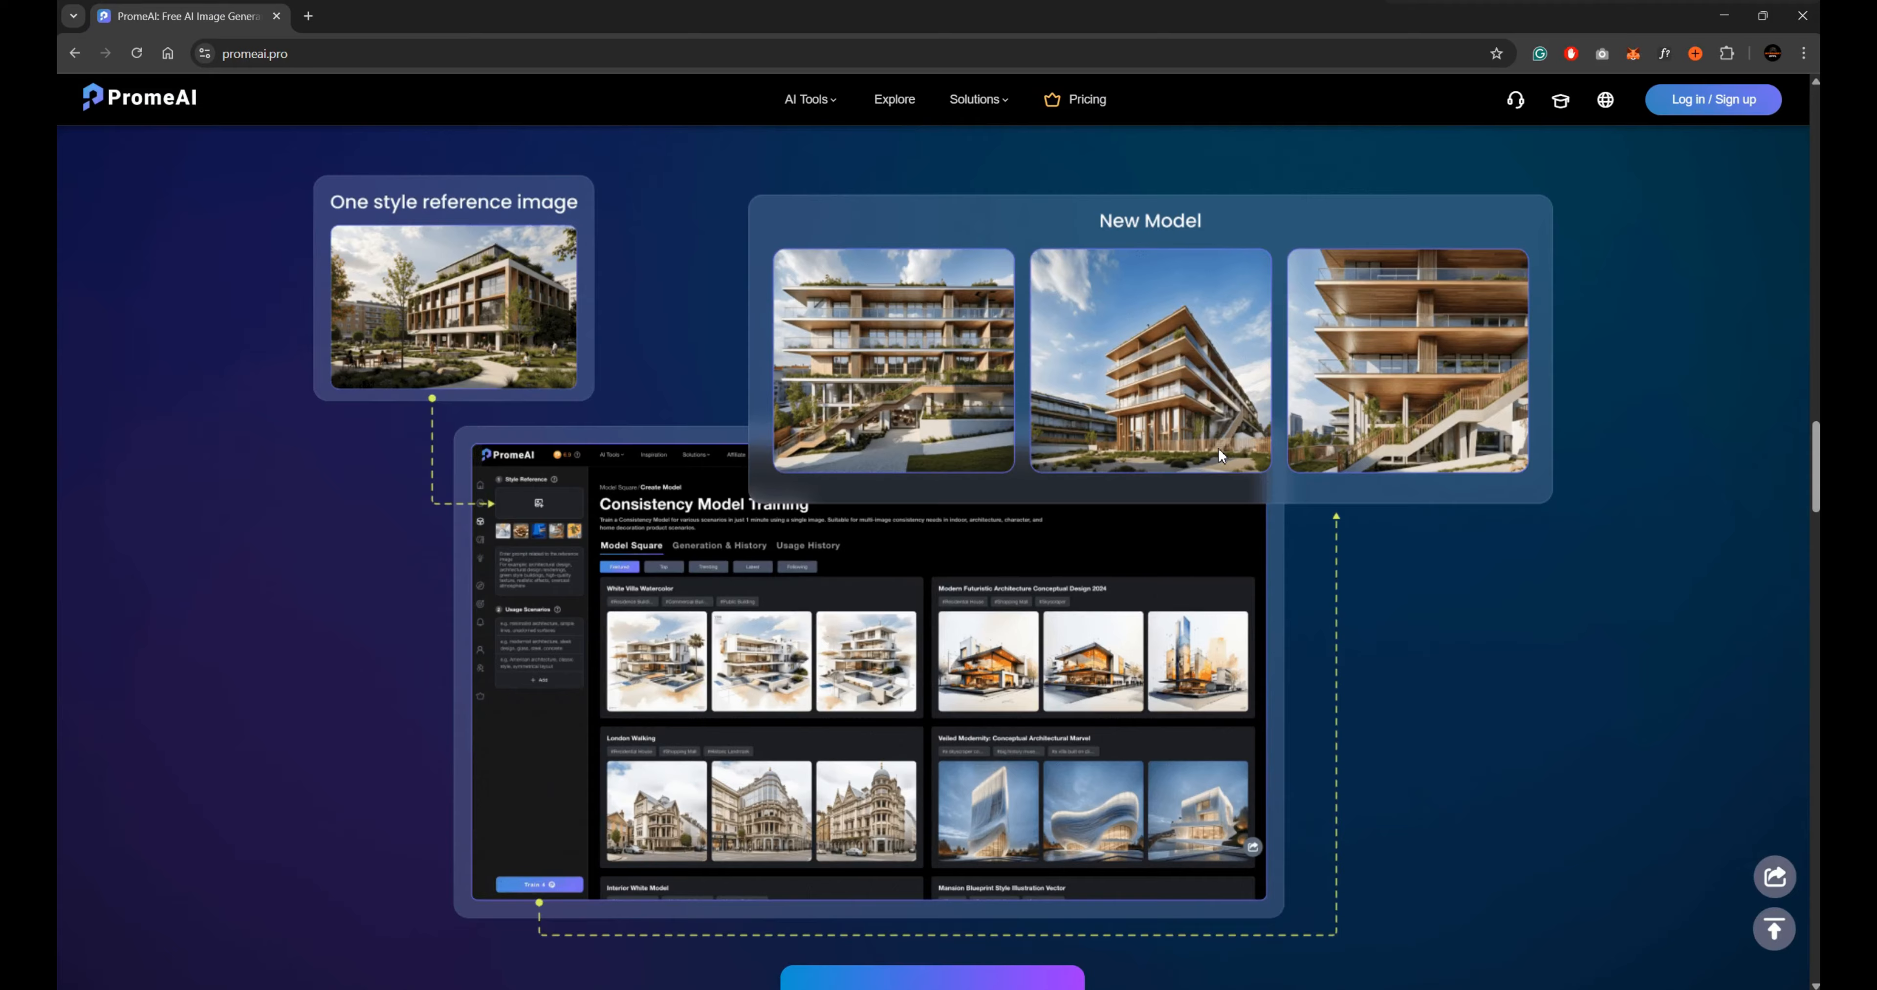
{"action": "scroll", "coordinate": [1221, 455], "scroll_direction": "down", "scroll_amount": 10}
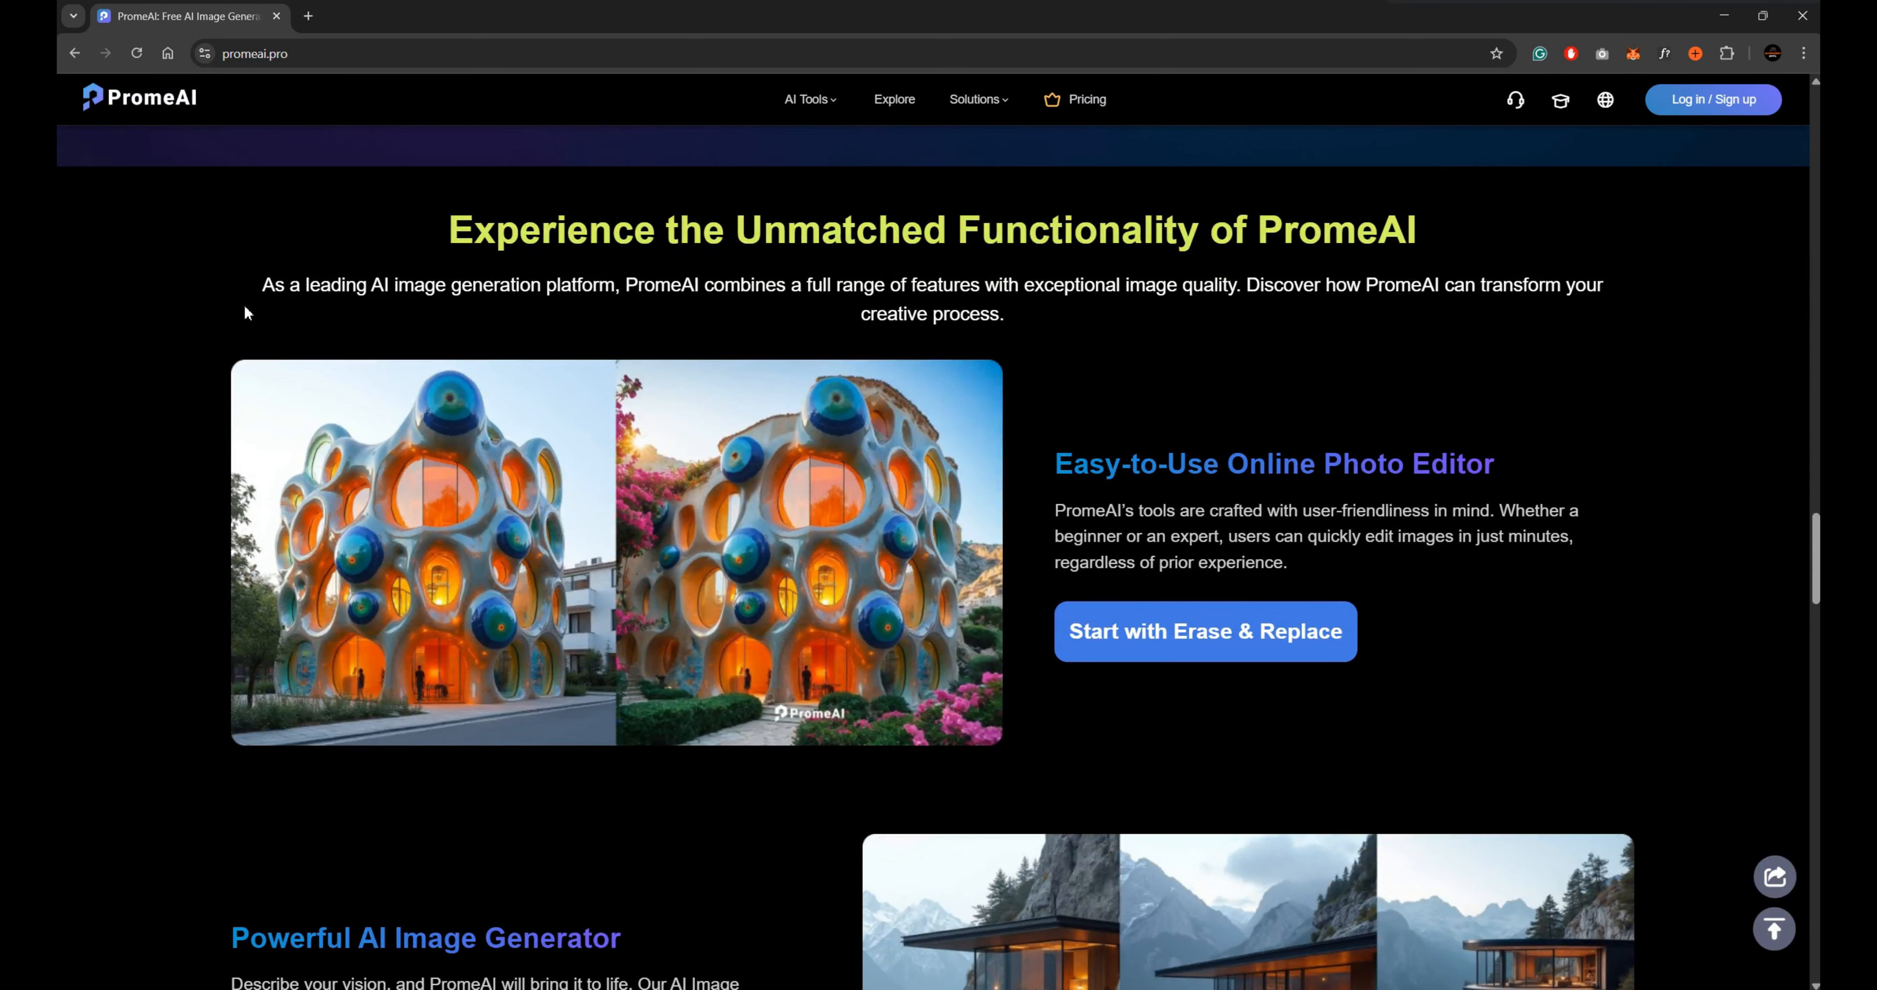
{"action": "scroll", "coordinate": [1618, 331], "scroll_direction": "down", "scroll_amount": 3}
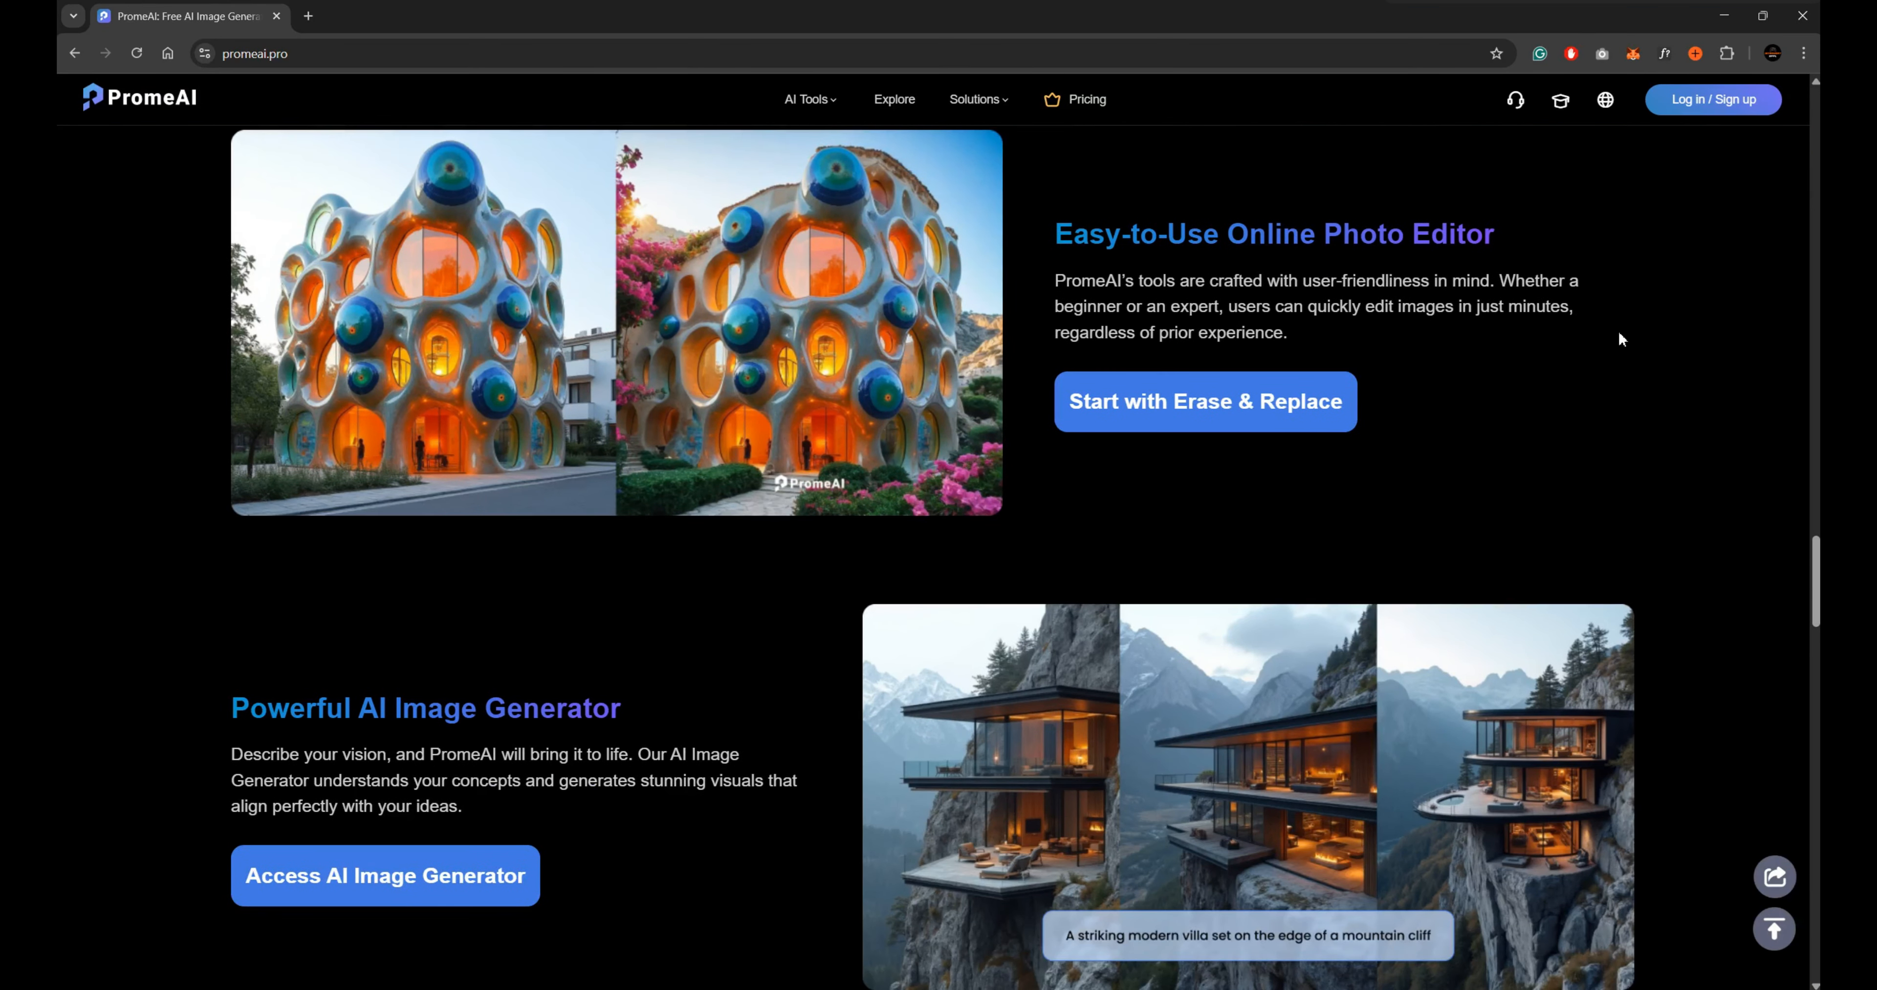
{"action": "scroll", "coordinate": [1619, 339], "scroll_direction": "down", "scroll_amount": 8}
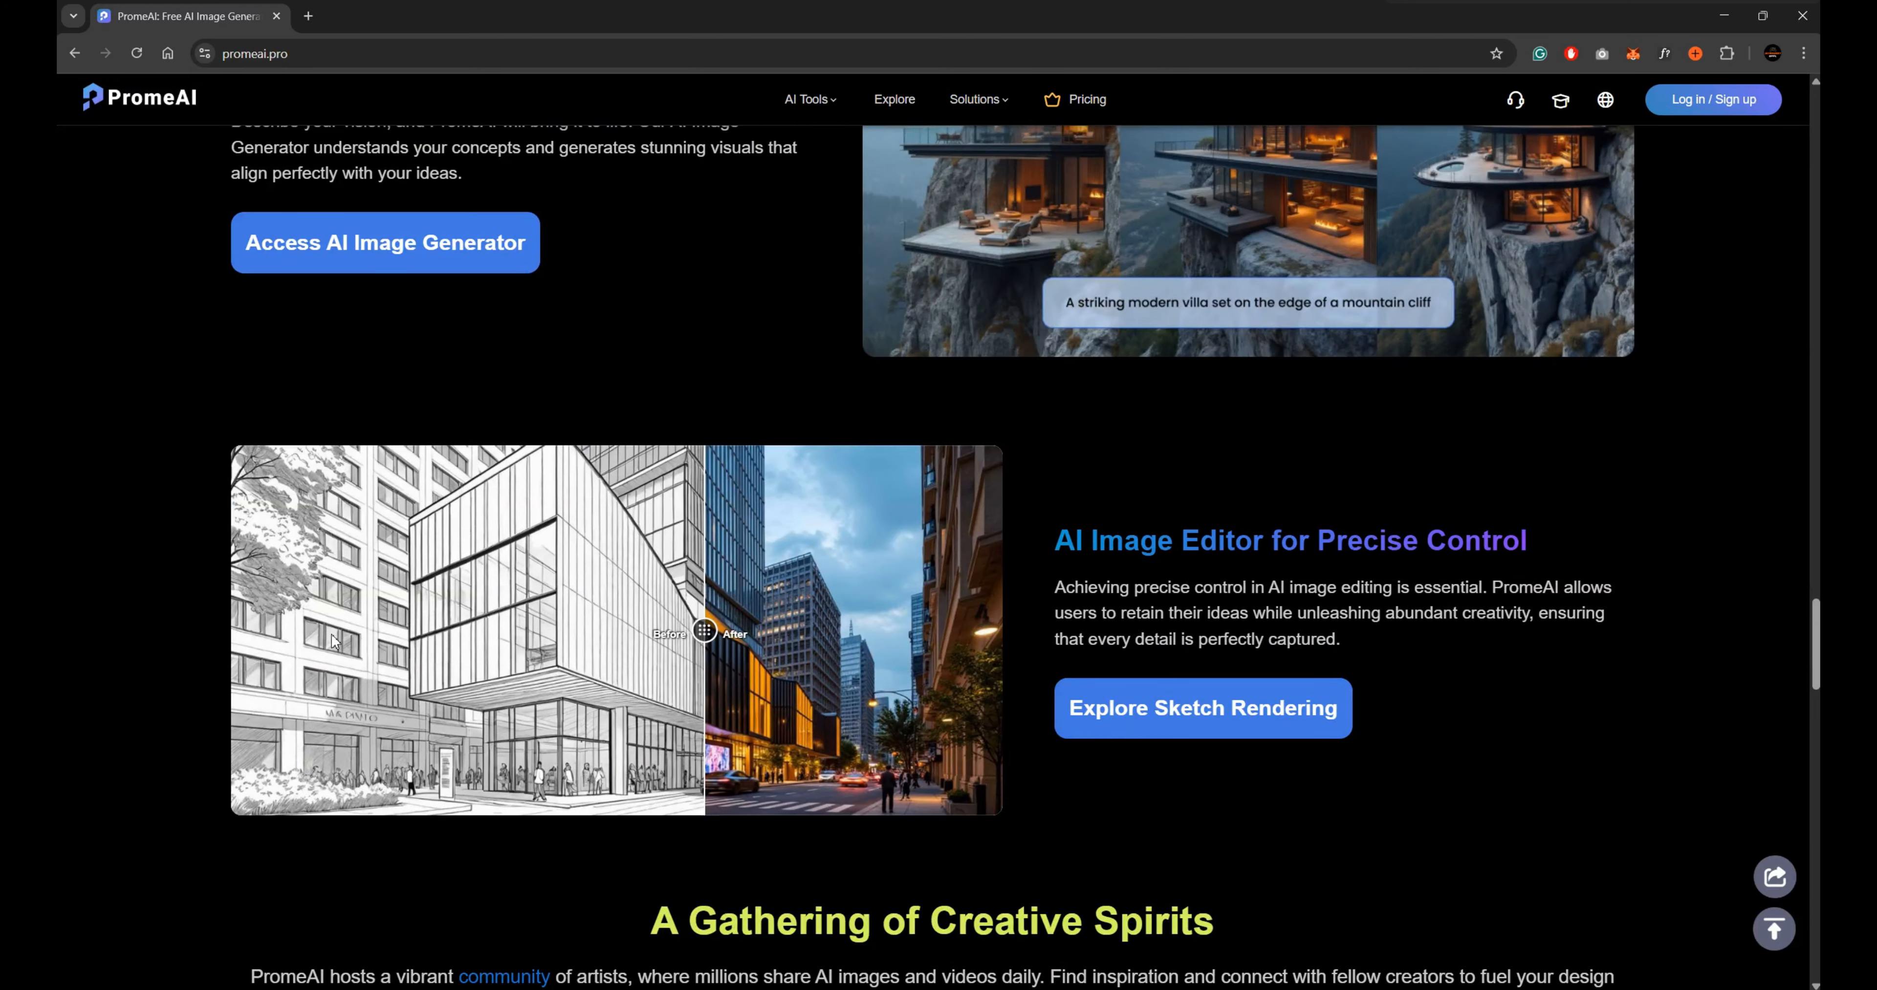
{"action": "scroll", "coordinate": [334, 641], "scroll_direction": "down", "scroll_amount": 8}
{"action": "scroll", "coordinate": [1345, 533], "scroll_direction": "down", "scroll_amount": 4}
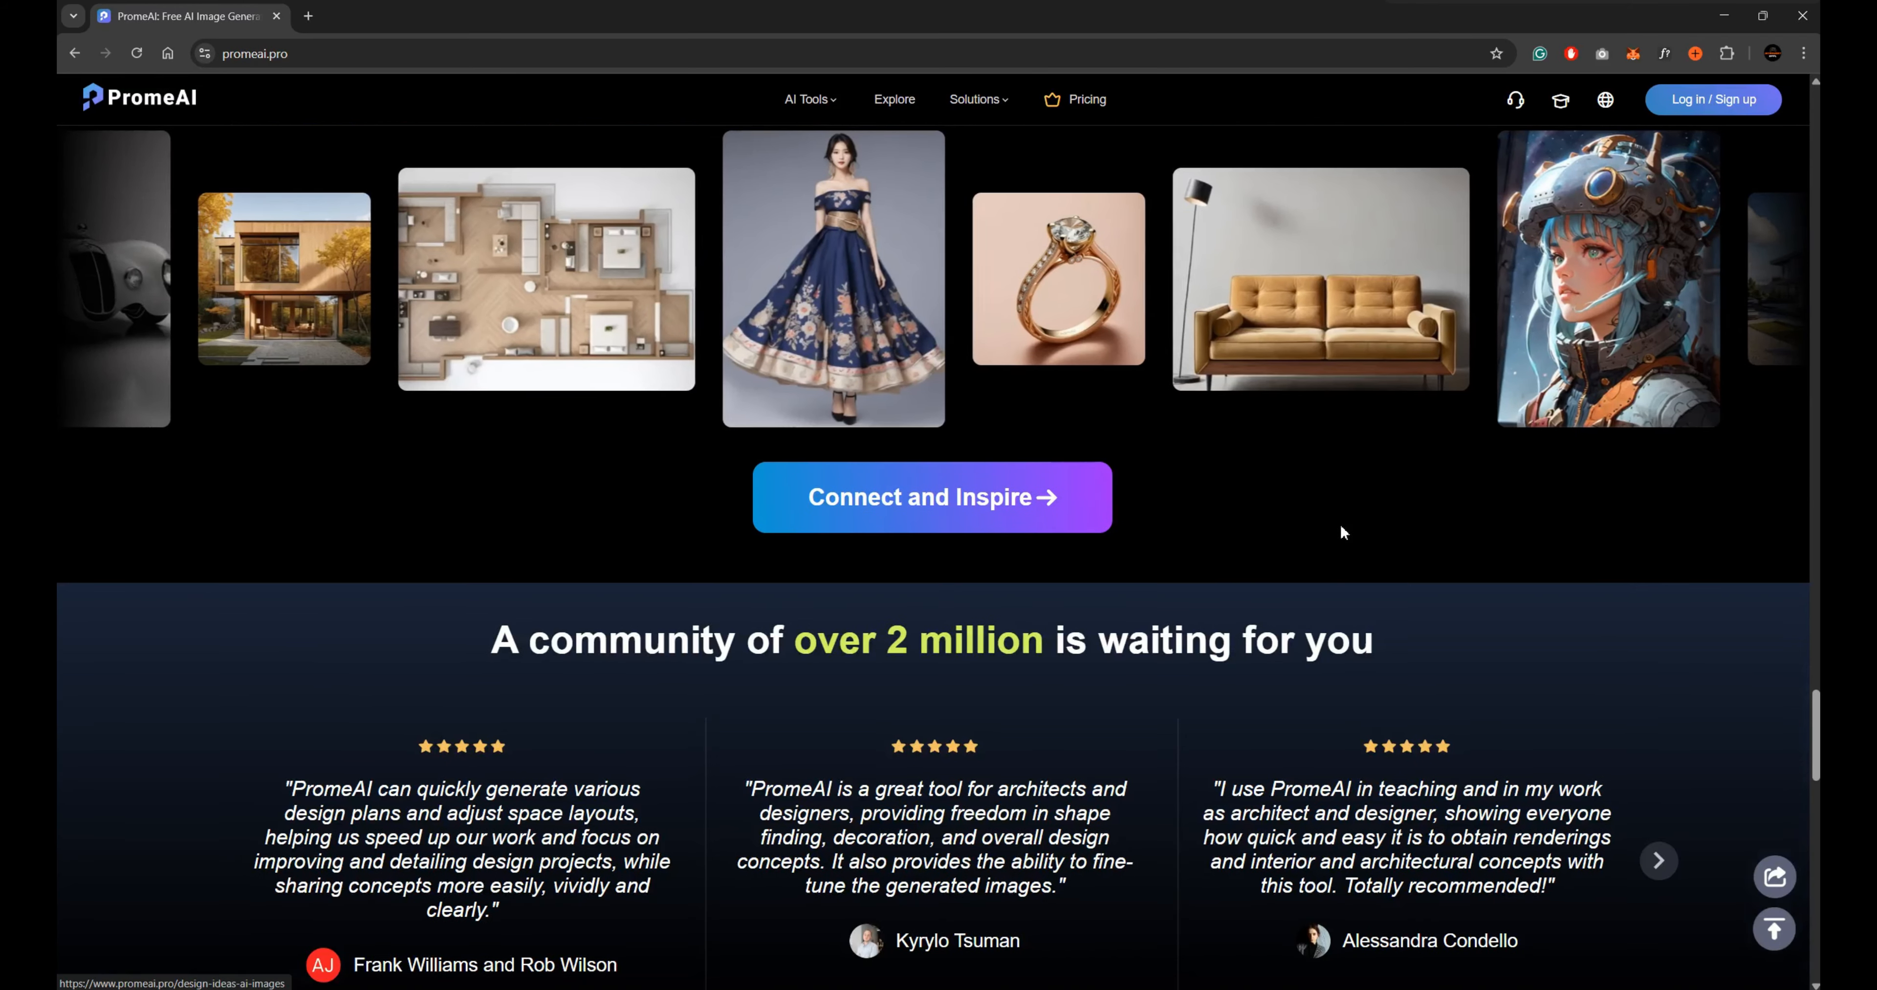
{"action": "scroll", "coordinate": [1338, 528], "scroll_direction": "down", "scroll_amount": 20}
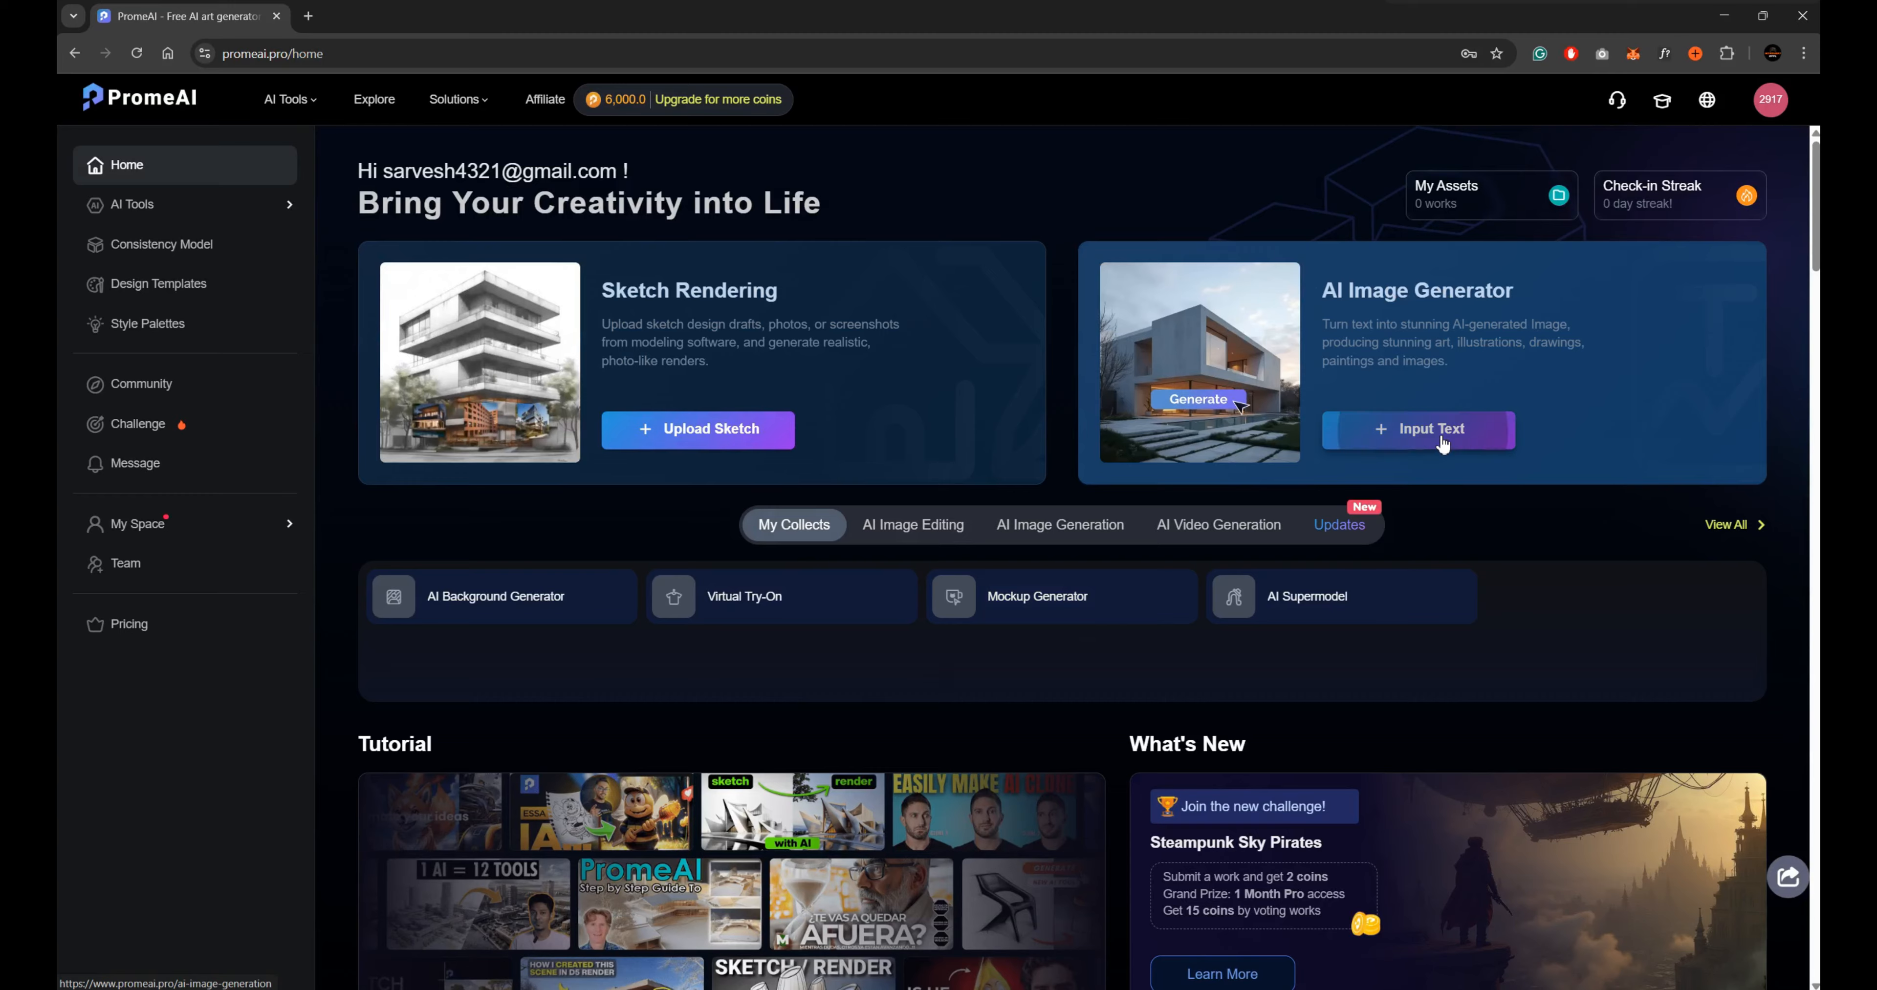
Open the AI Image Generator and enter the prompt "create a sketch art of an building located in hill station. luxurious villa type.".
{"action": "left_click", "coordinate": [1442, 435]}
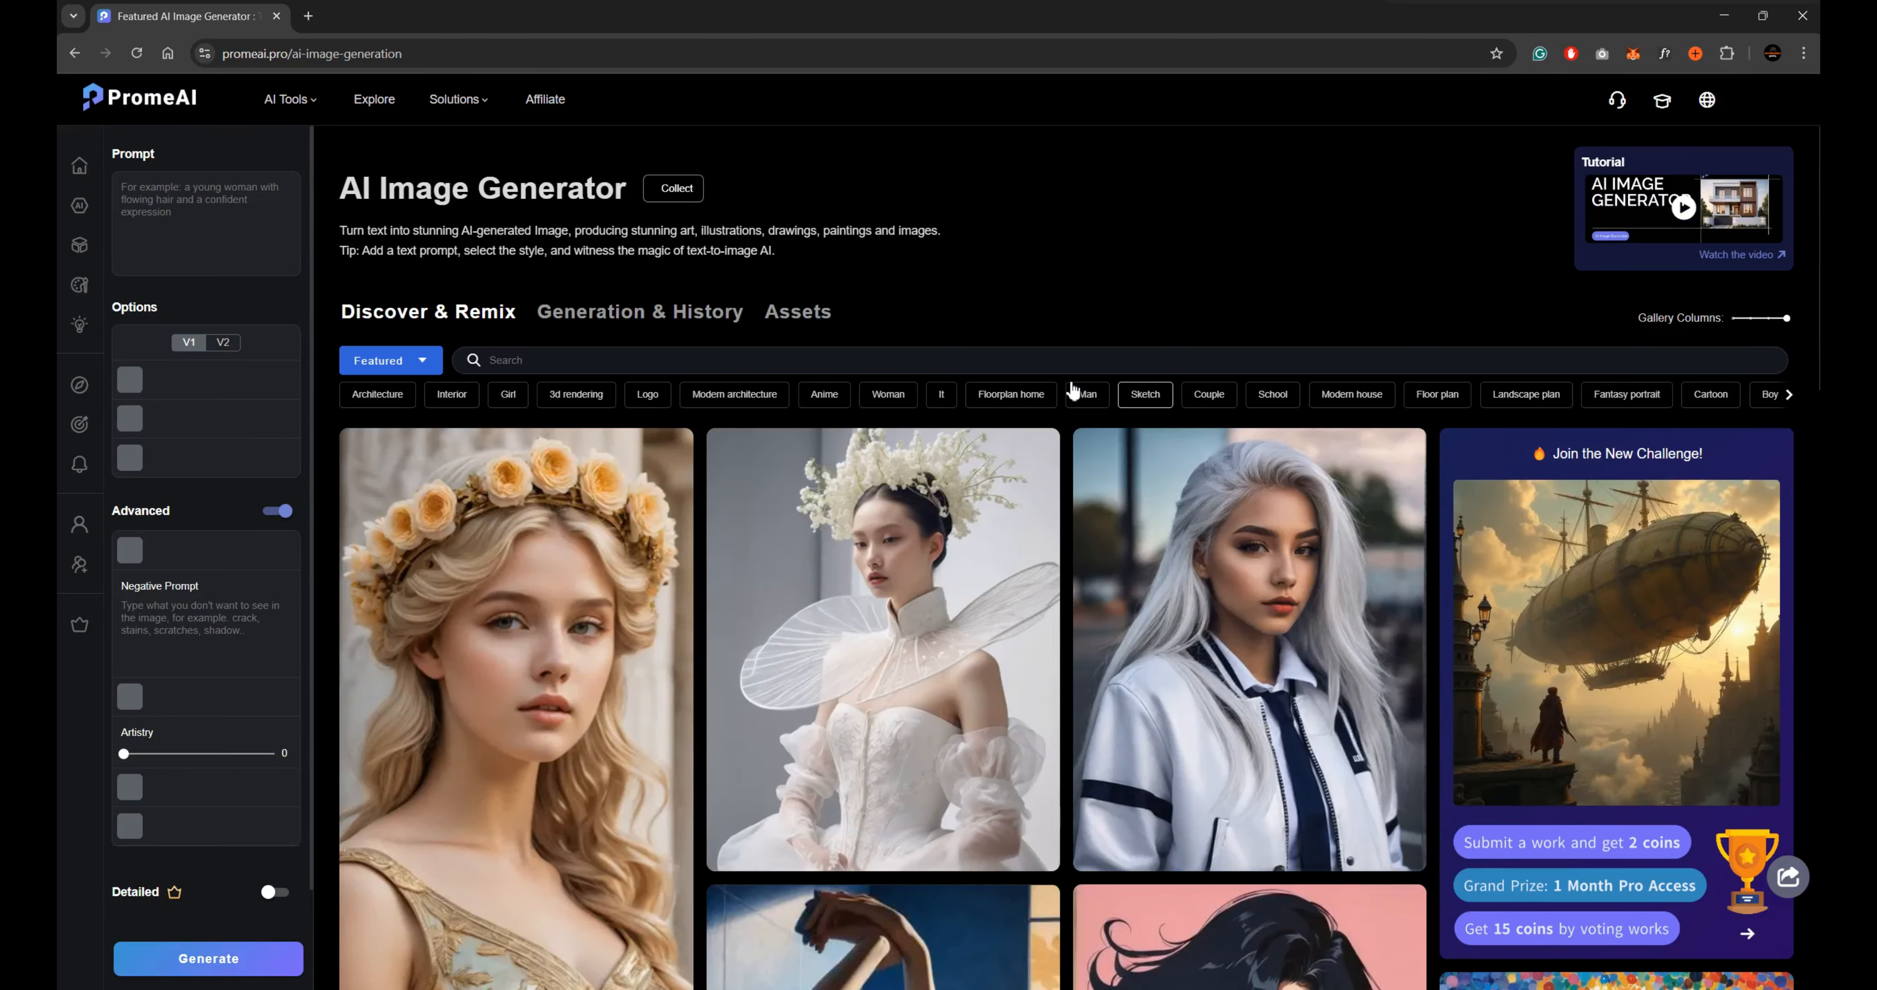
{"action": "scroll", "coordinate": [1460, 637], "scroll_direction": "down", "scroll_amount": 10}
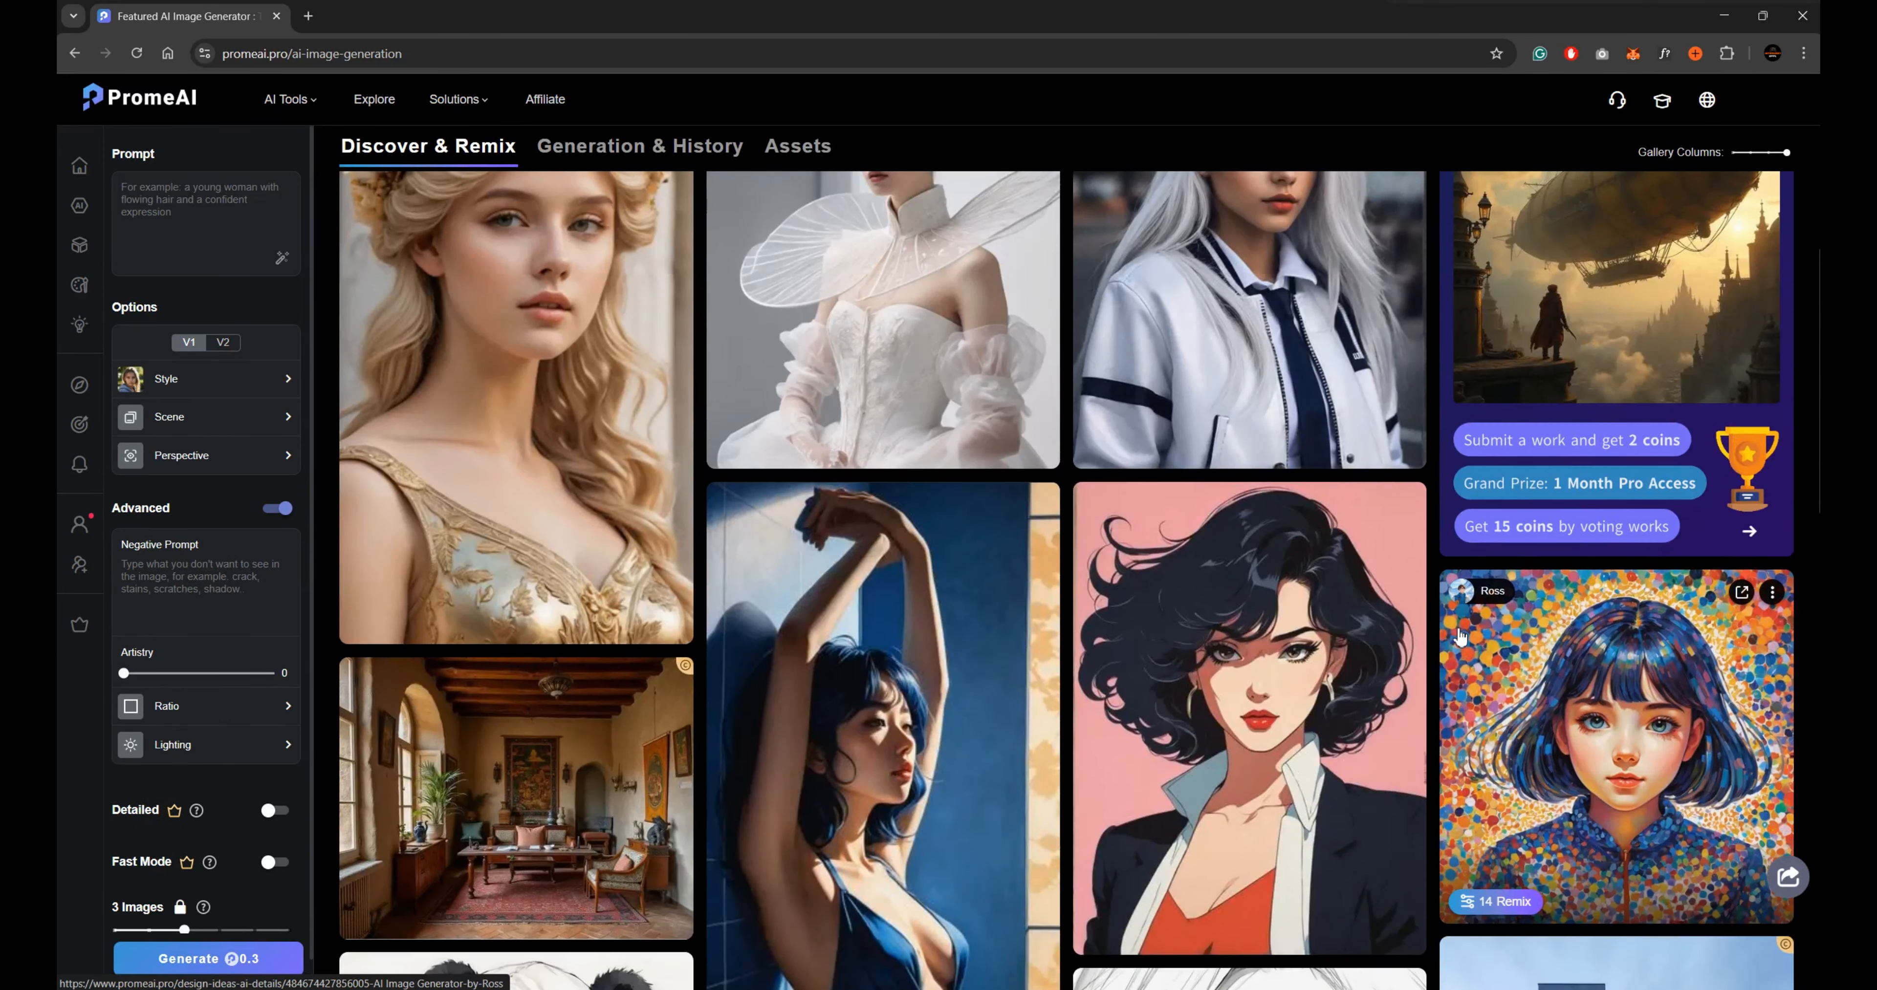
{"action": "scroll", "coordinate": [1460, 636], "scroll_direction": "up", "scroll_amount": 10}
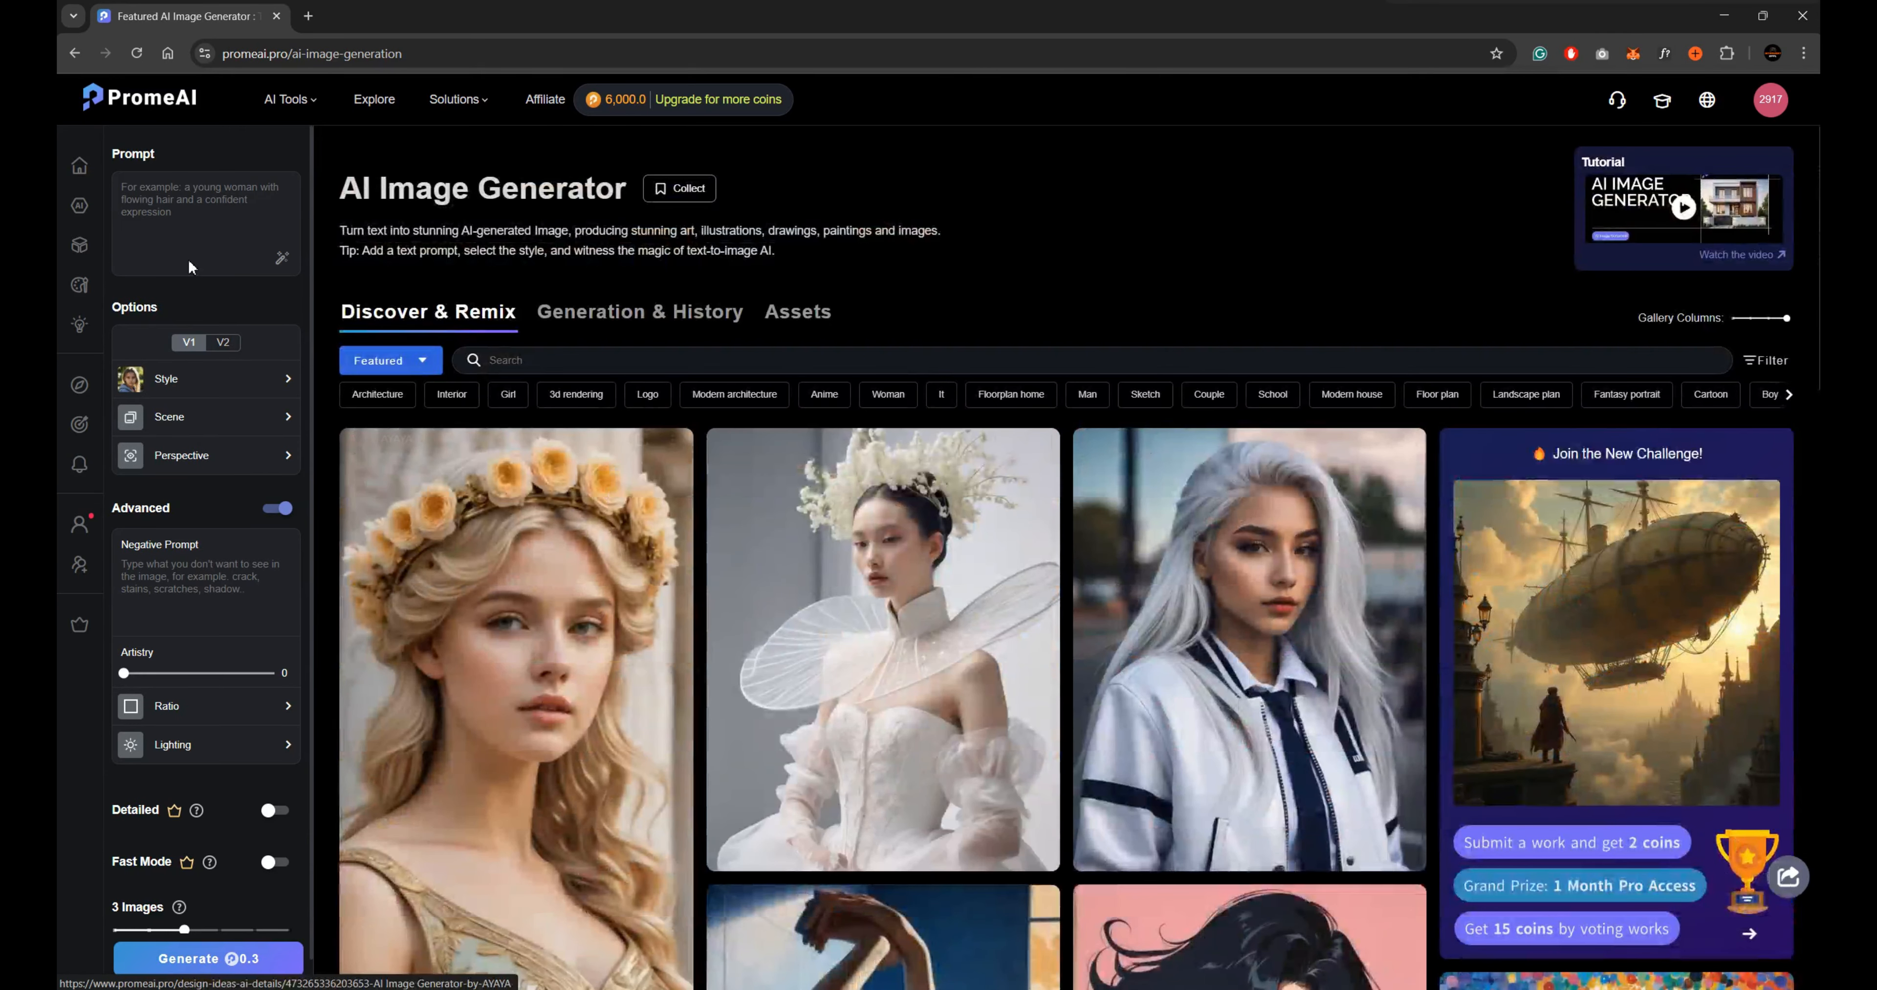
{"action": "left_click", "coordinate": [191, 217]}
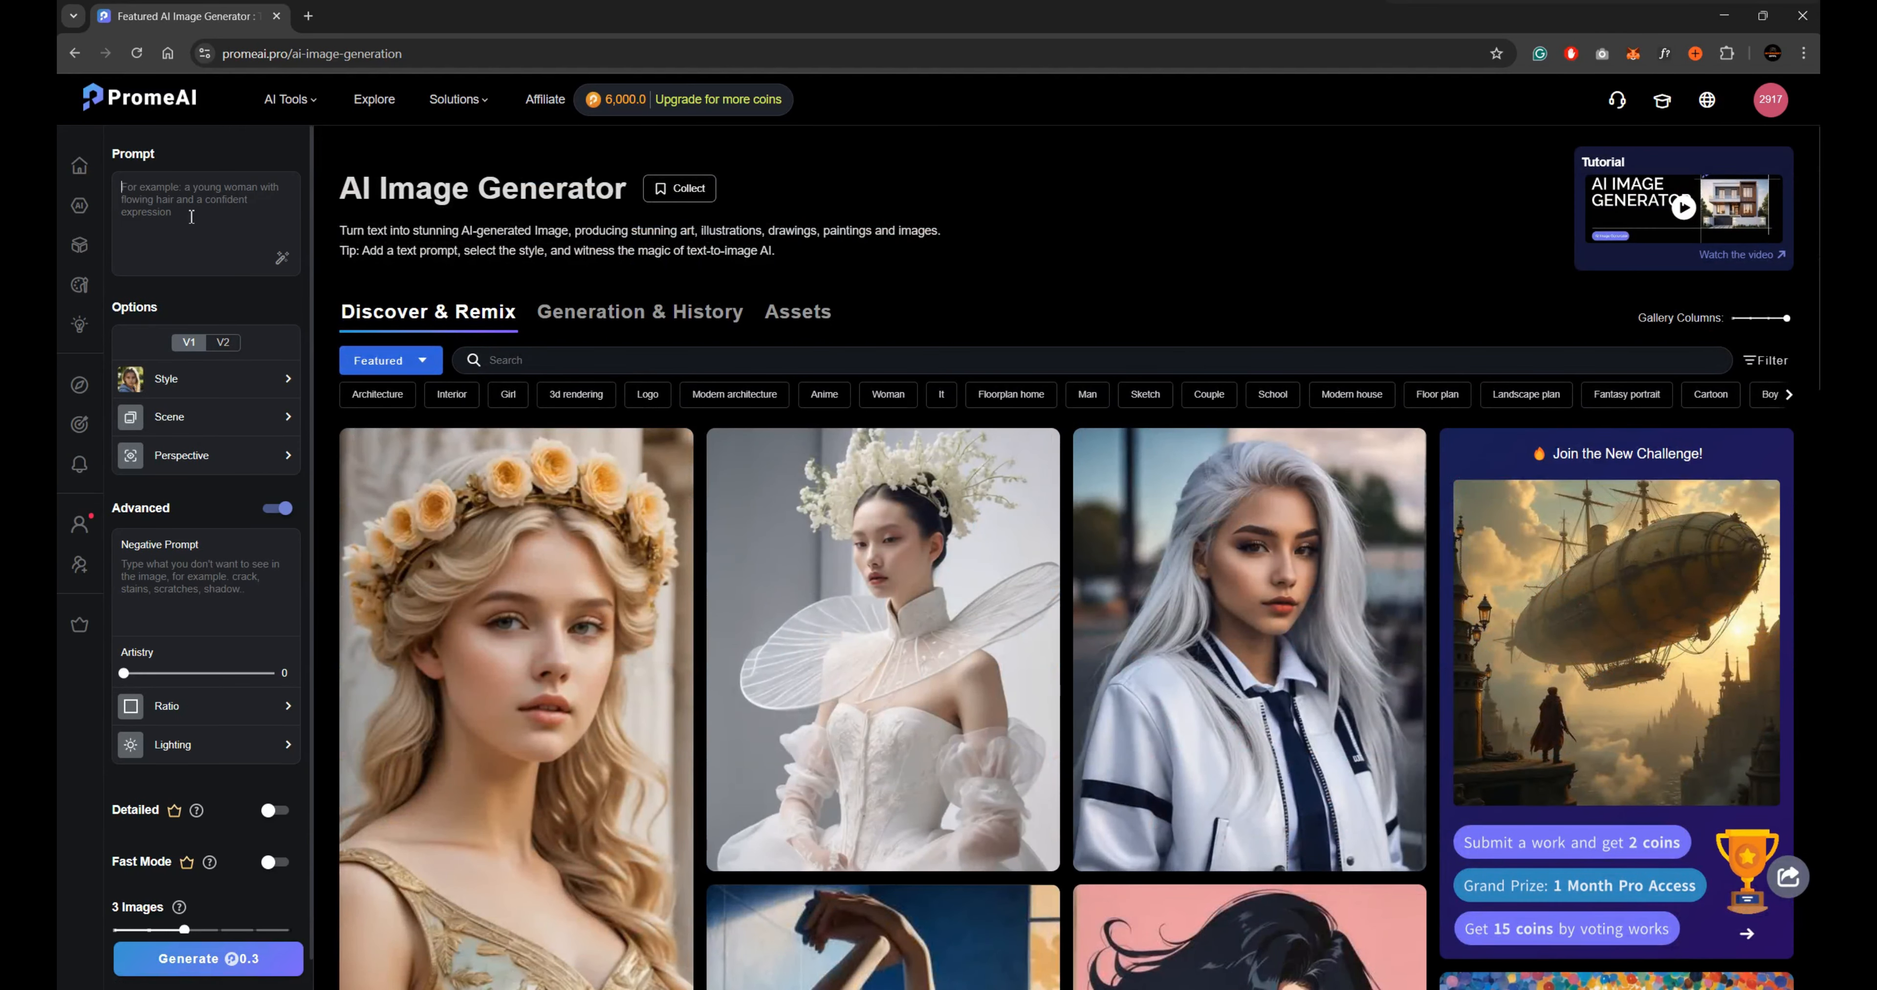
{"action": "type", "text": "cr"}
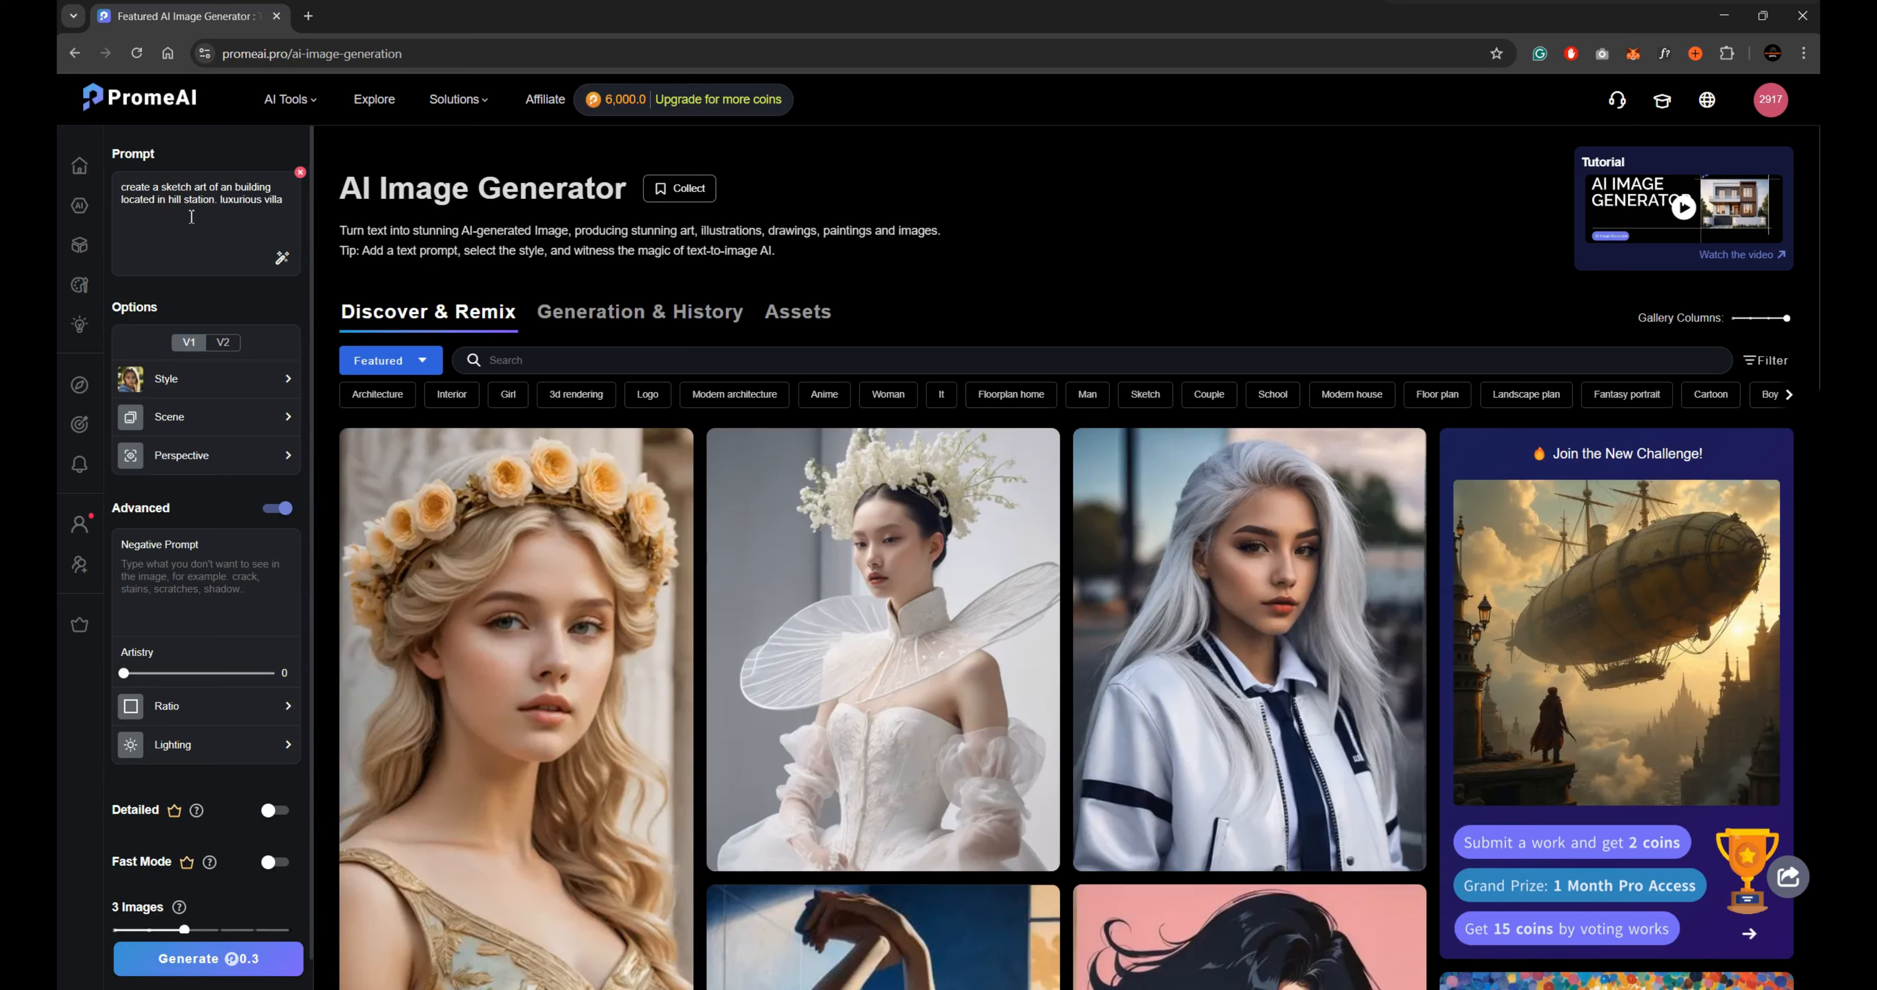
Browse the available image styles in the Photography, Conceptual Art, Illustration and Art categories.
{"action": "left_click", "coordinate": [247, 396]}
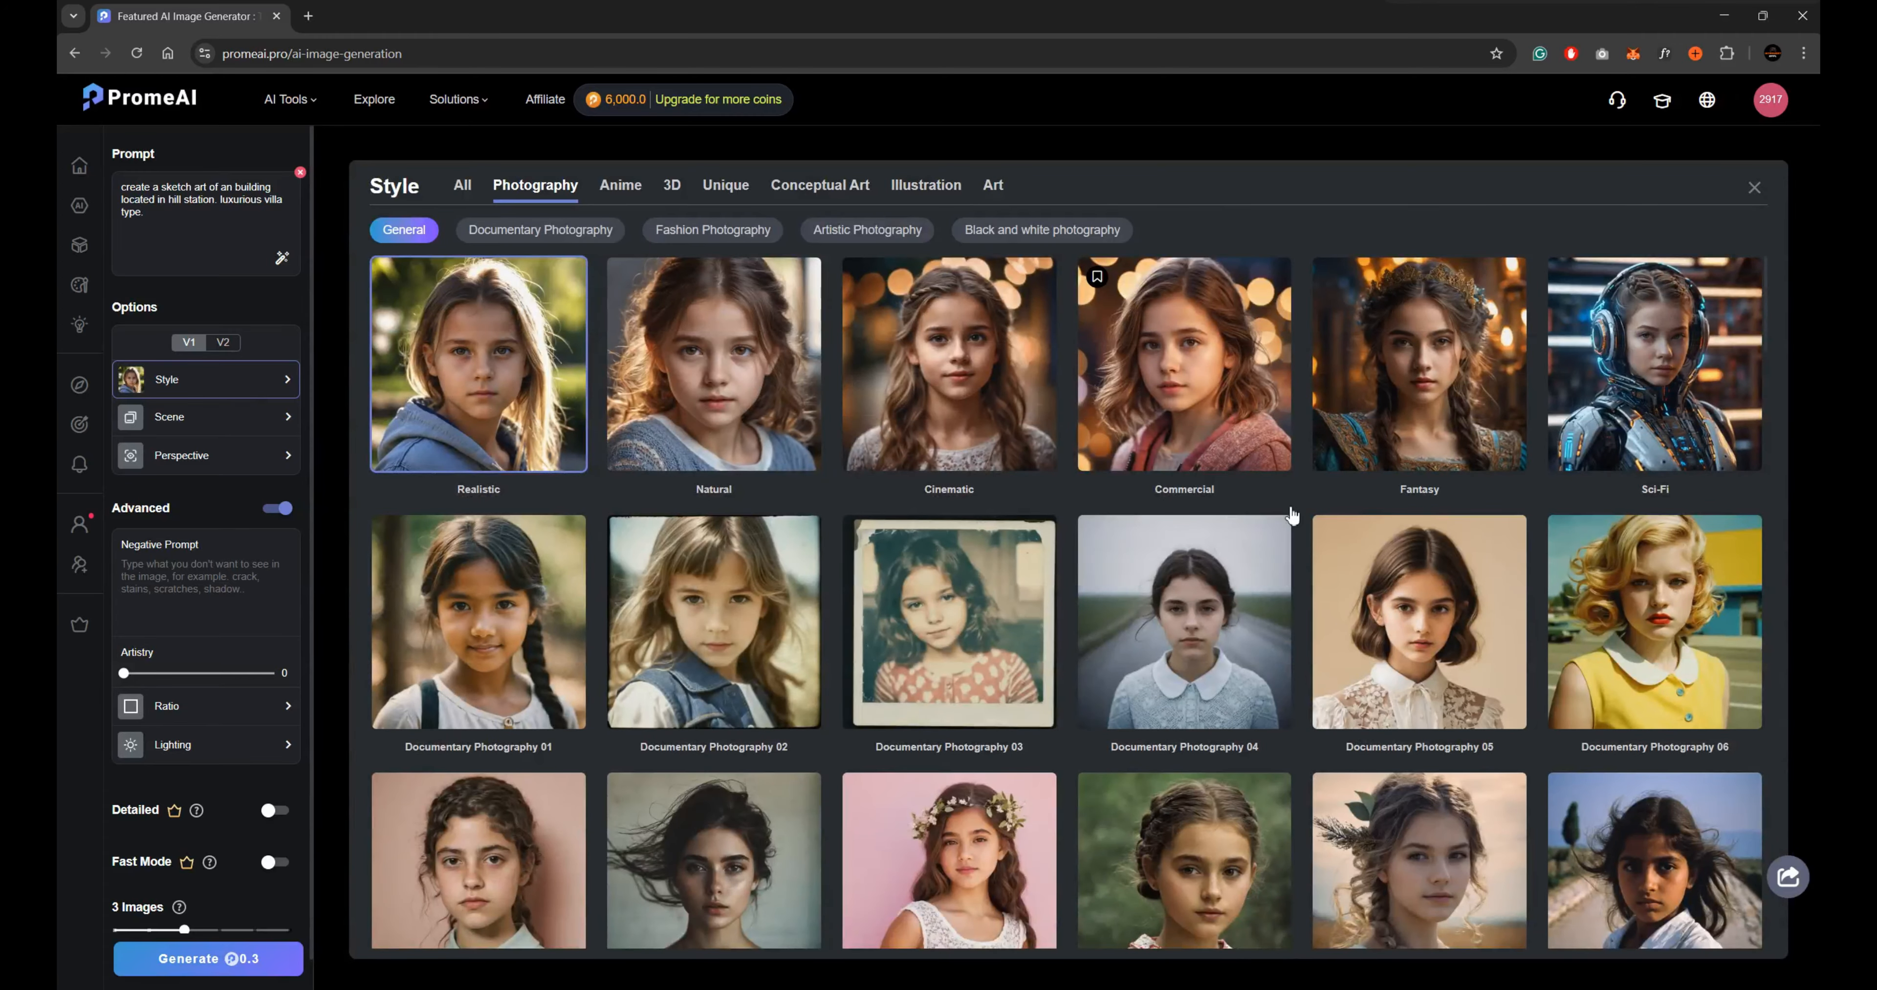
{"action": "scroll", "coordinate": [1292, 516], "scroll_direction": "down", "scroll_amount": 15}
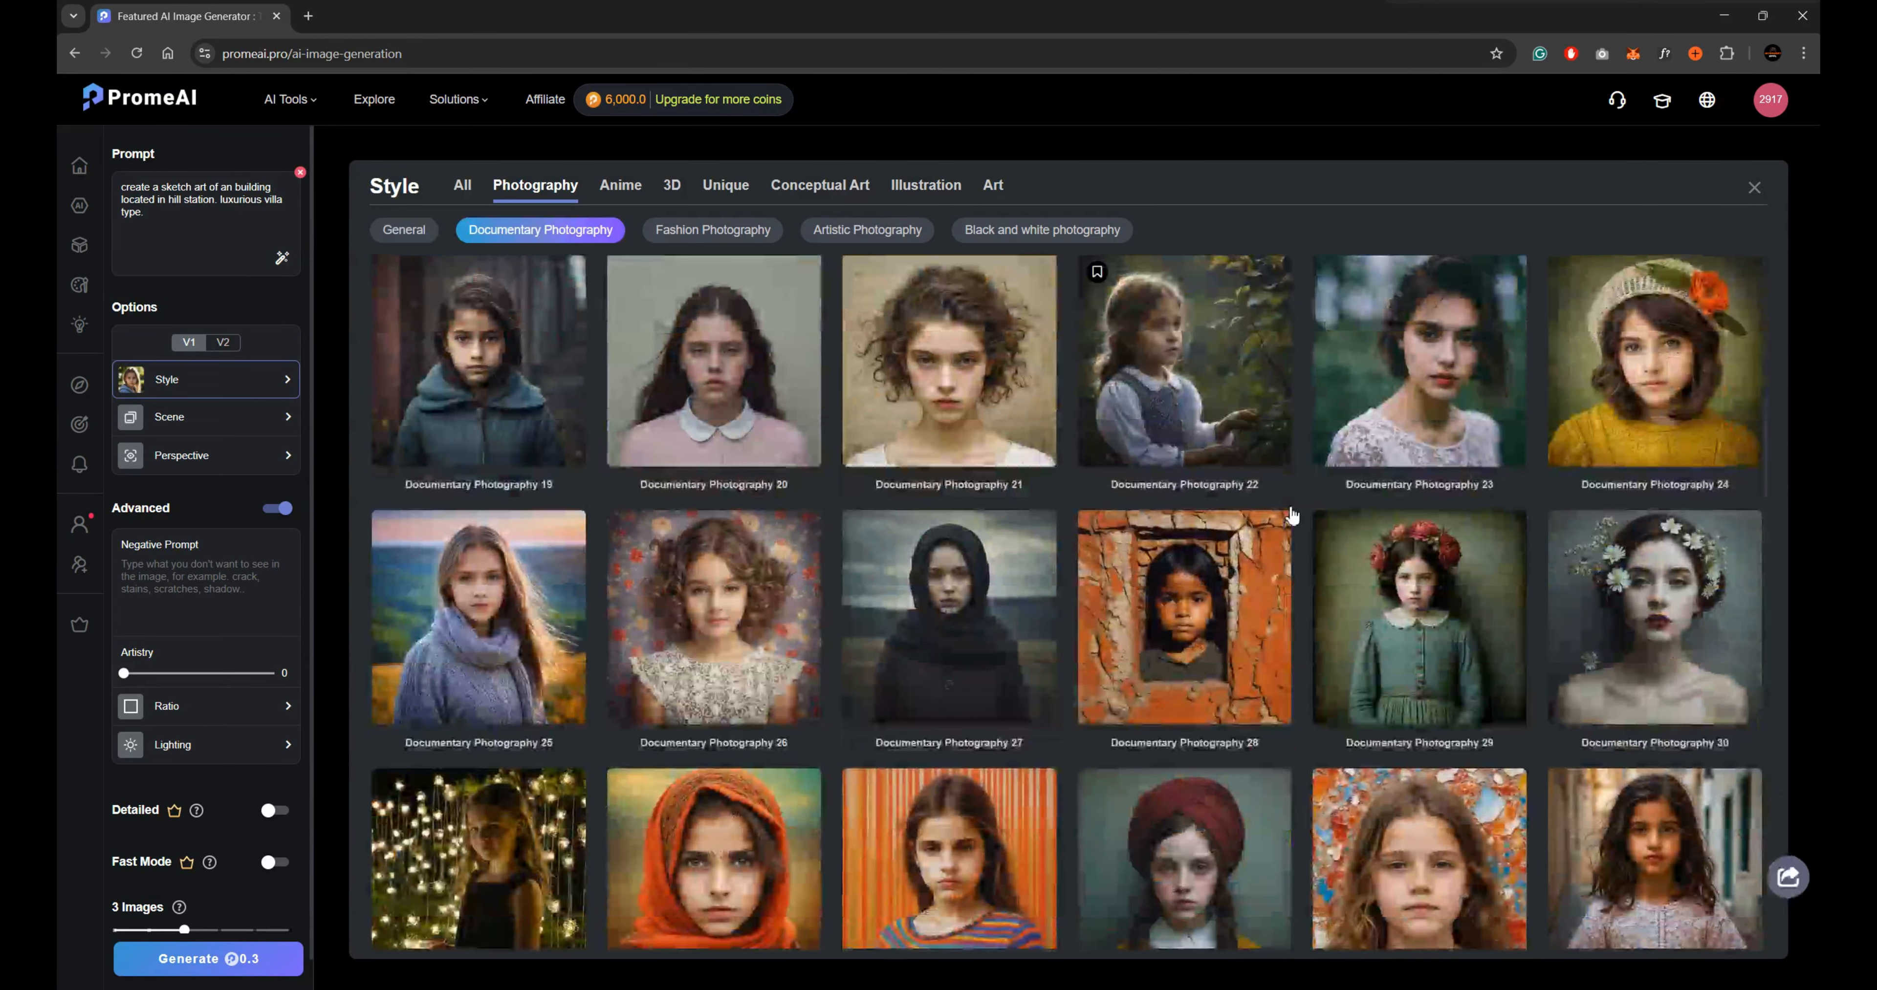
{"action": "scroll", "coordinate": [1292, 516], "scroll_direction": "down", "scroll_amount": 10}
{"action": "scroll", "coordinate": [1290, 510], "scroll_direction": "down", "scroll_amount": 4}
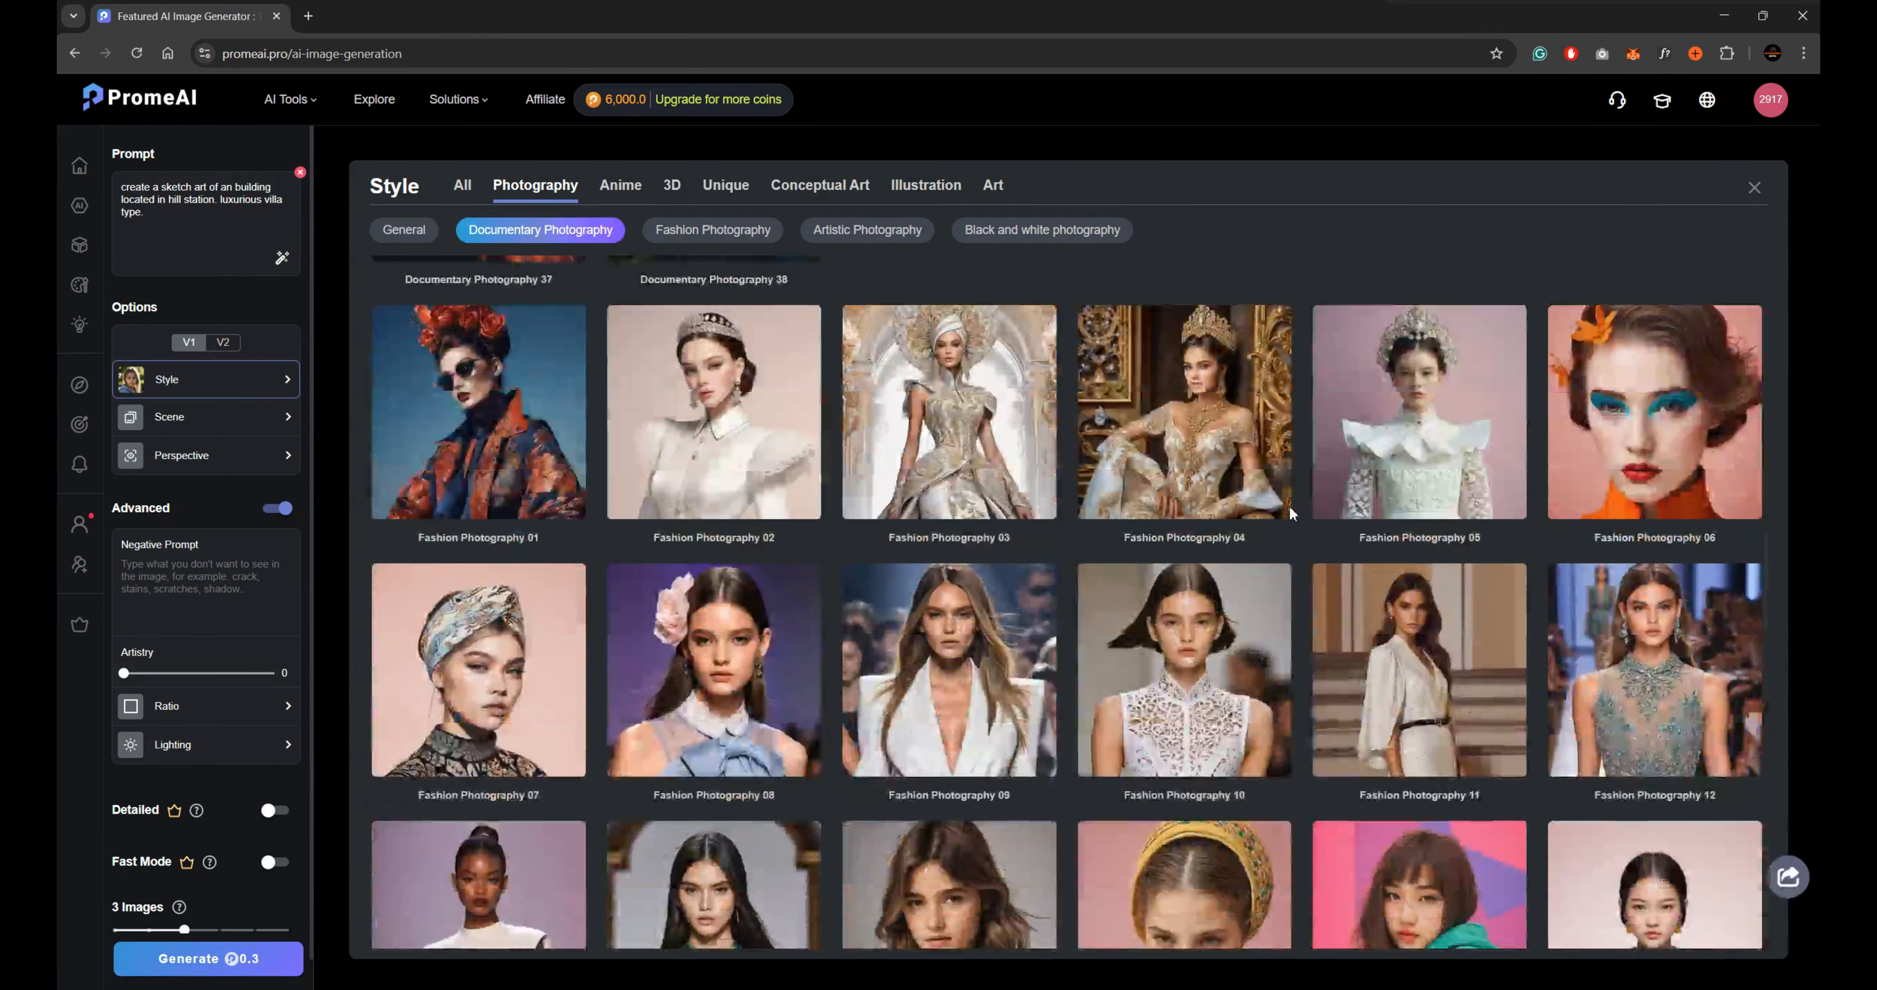
{"action": "scroll", "coordinate": [1213, 509], "scroll_direction": "up", "scroll_amount": 4}
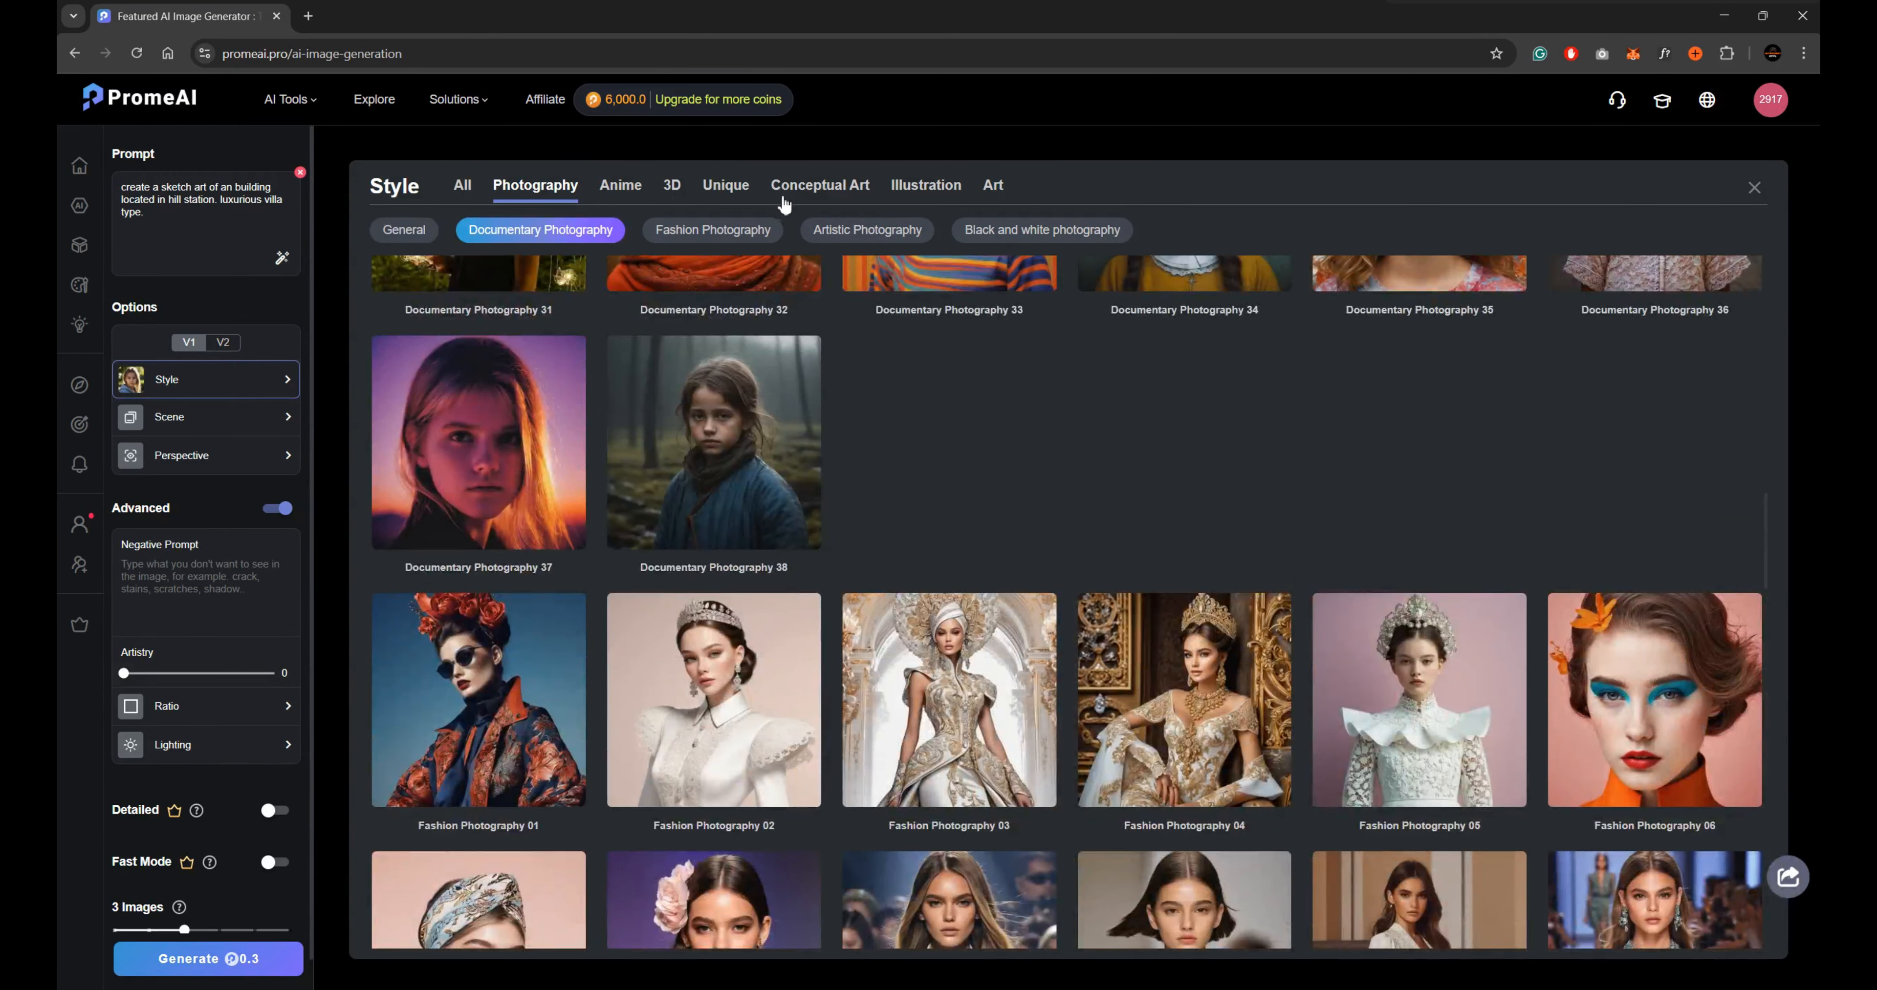
{"action": "left_click", "coordinate": [845, 191]}
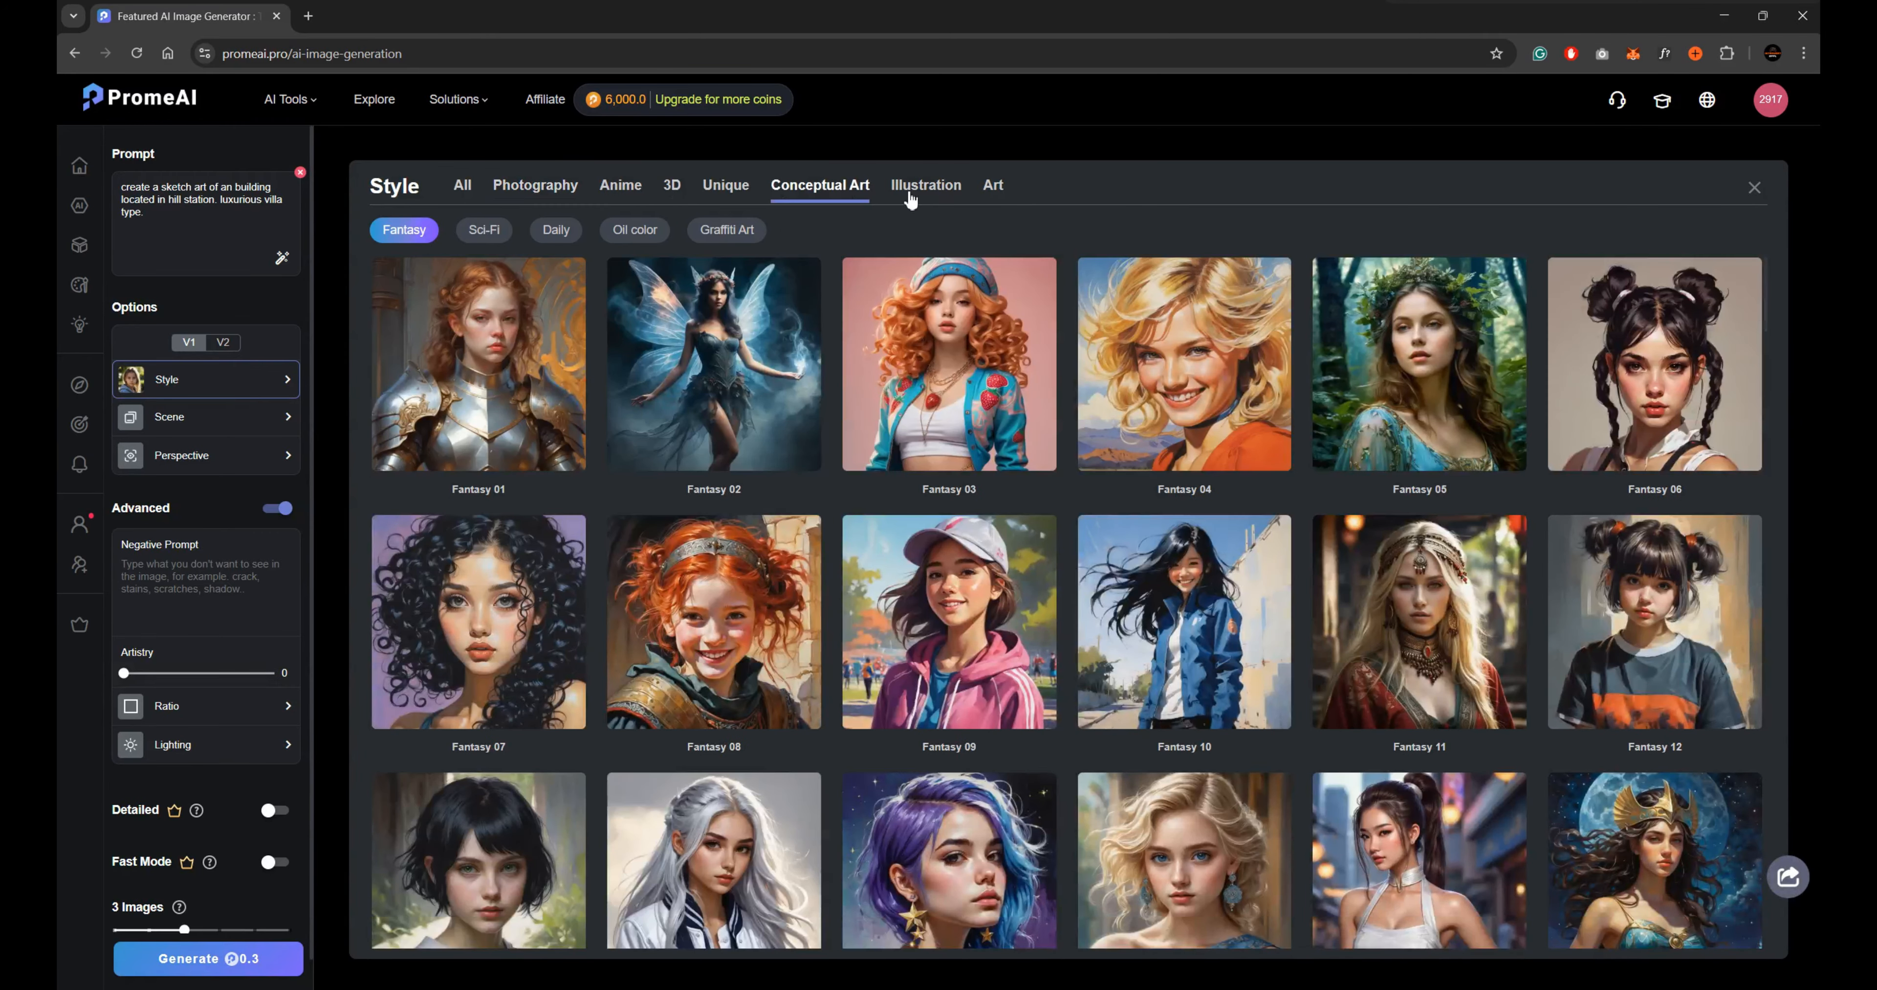
{"action": "left_click", "coordinate": [925, 186]}
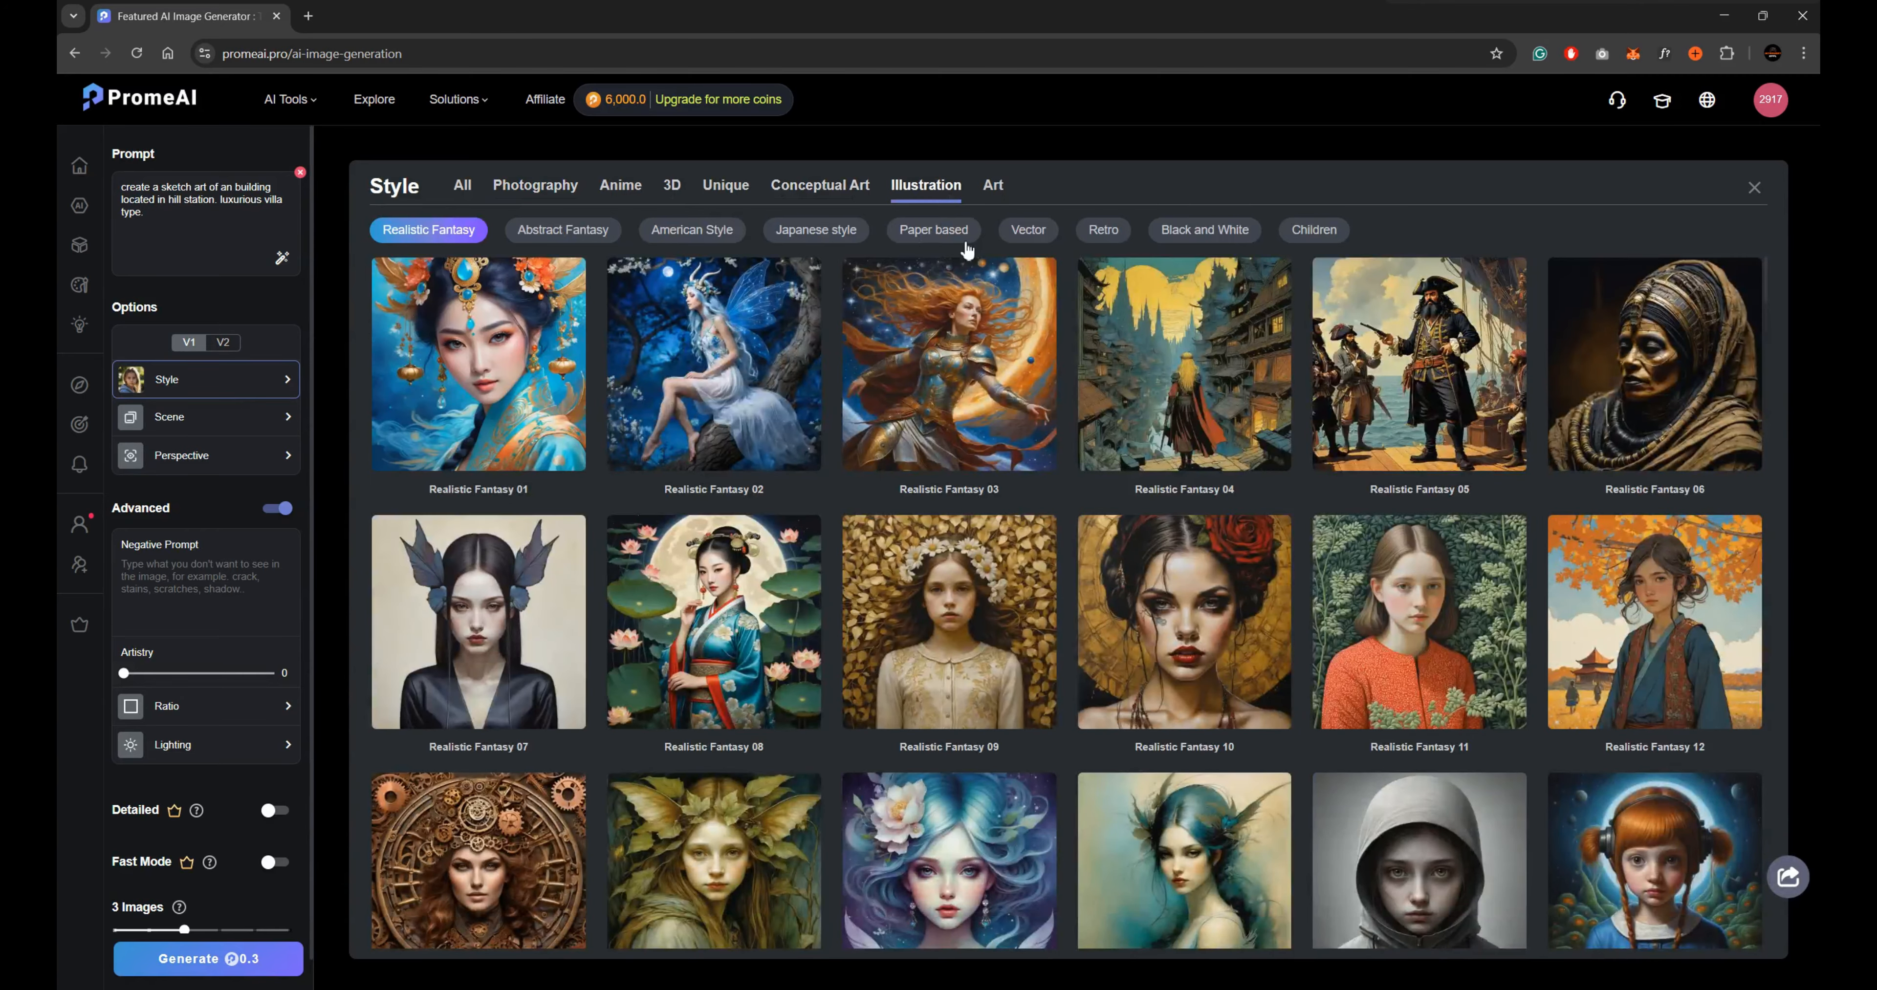
{"action": "left_click", "coordinate": [994, 185]}
{"action": "scroll", "coordinate": [1022, 615], "scroll_direction": "down", "scroll_amount": 4}
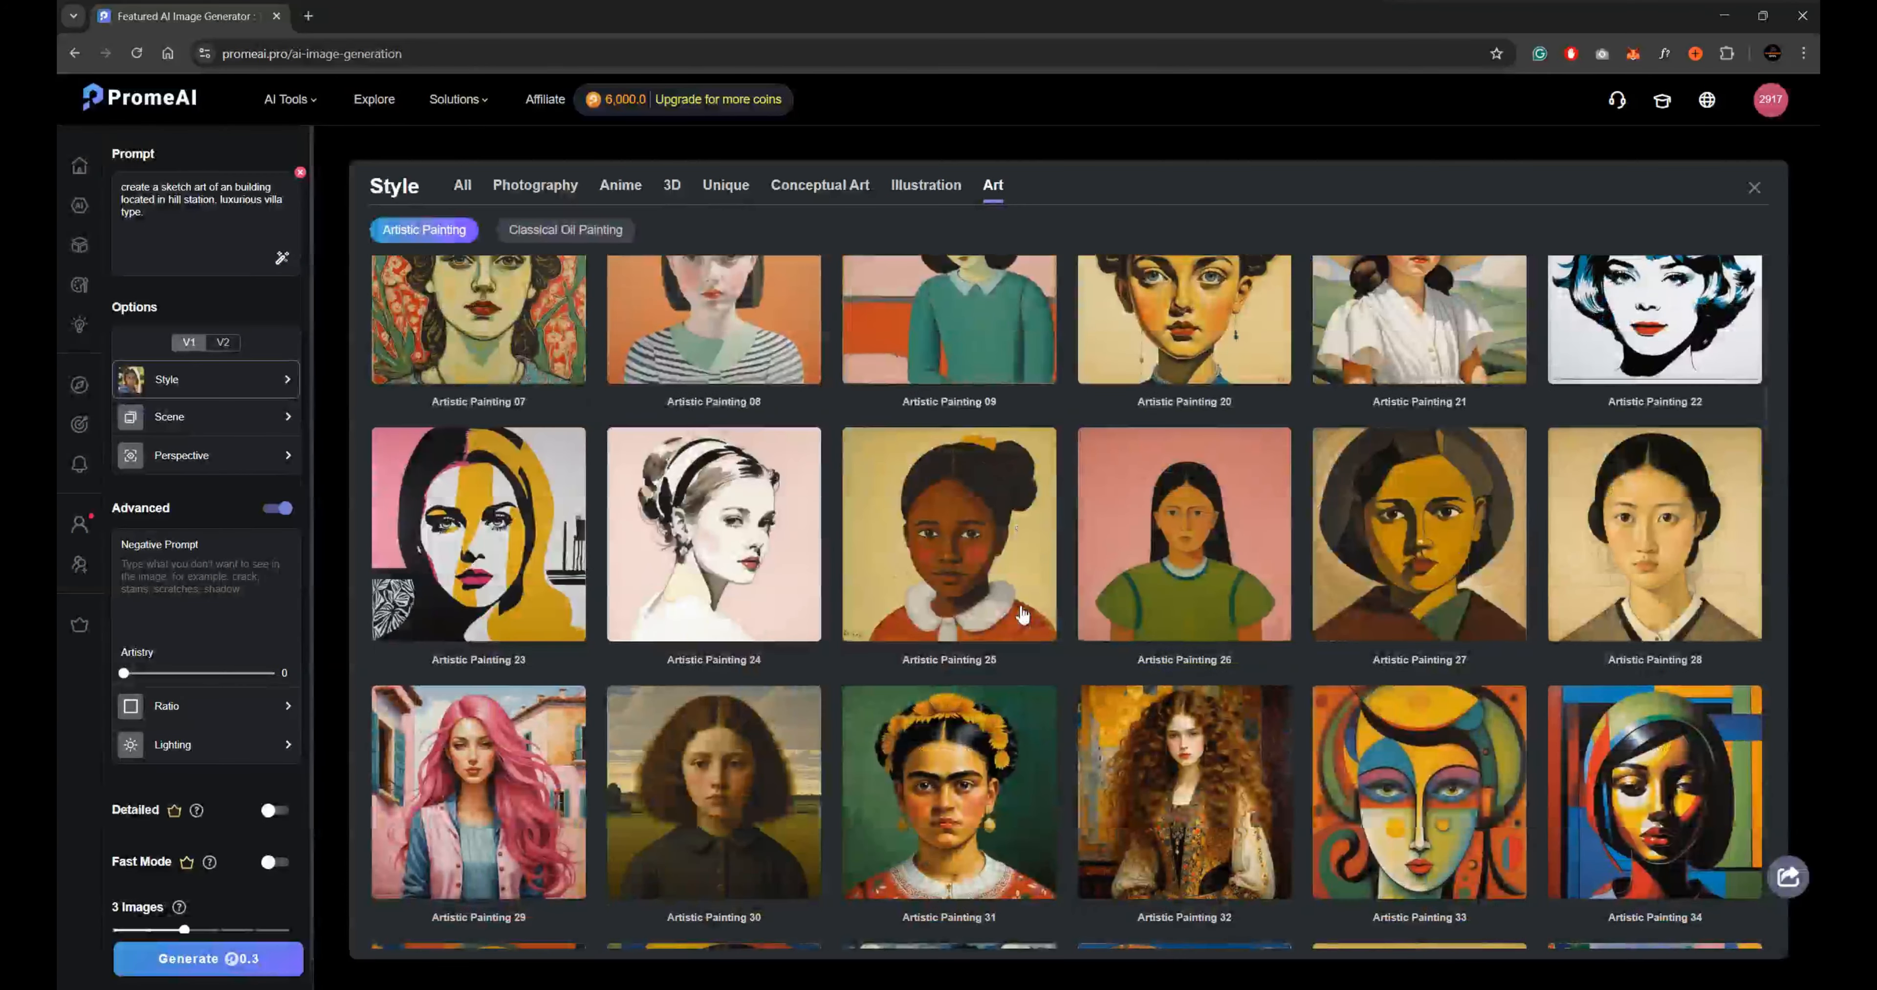
{"action": "scroll", "coordinate": [1022, 616], "scroll_direction": "down", "scroll_amount": 15}
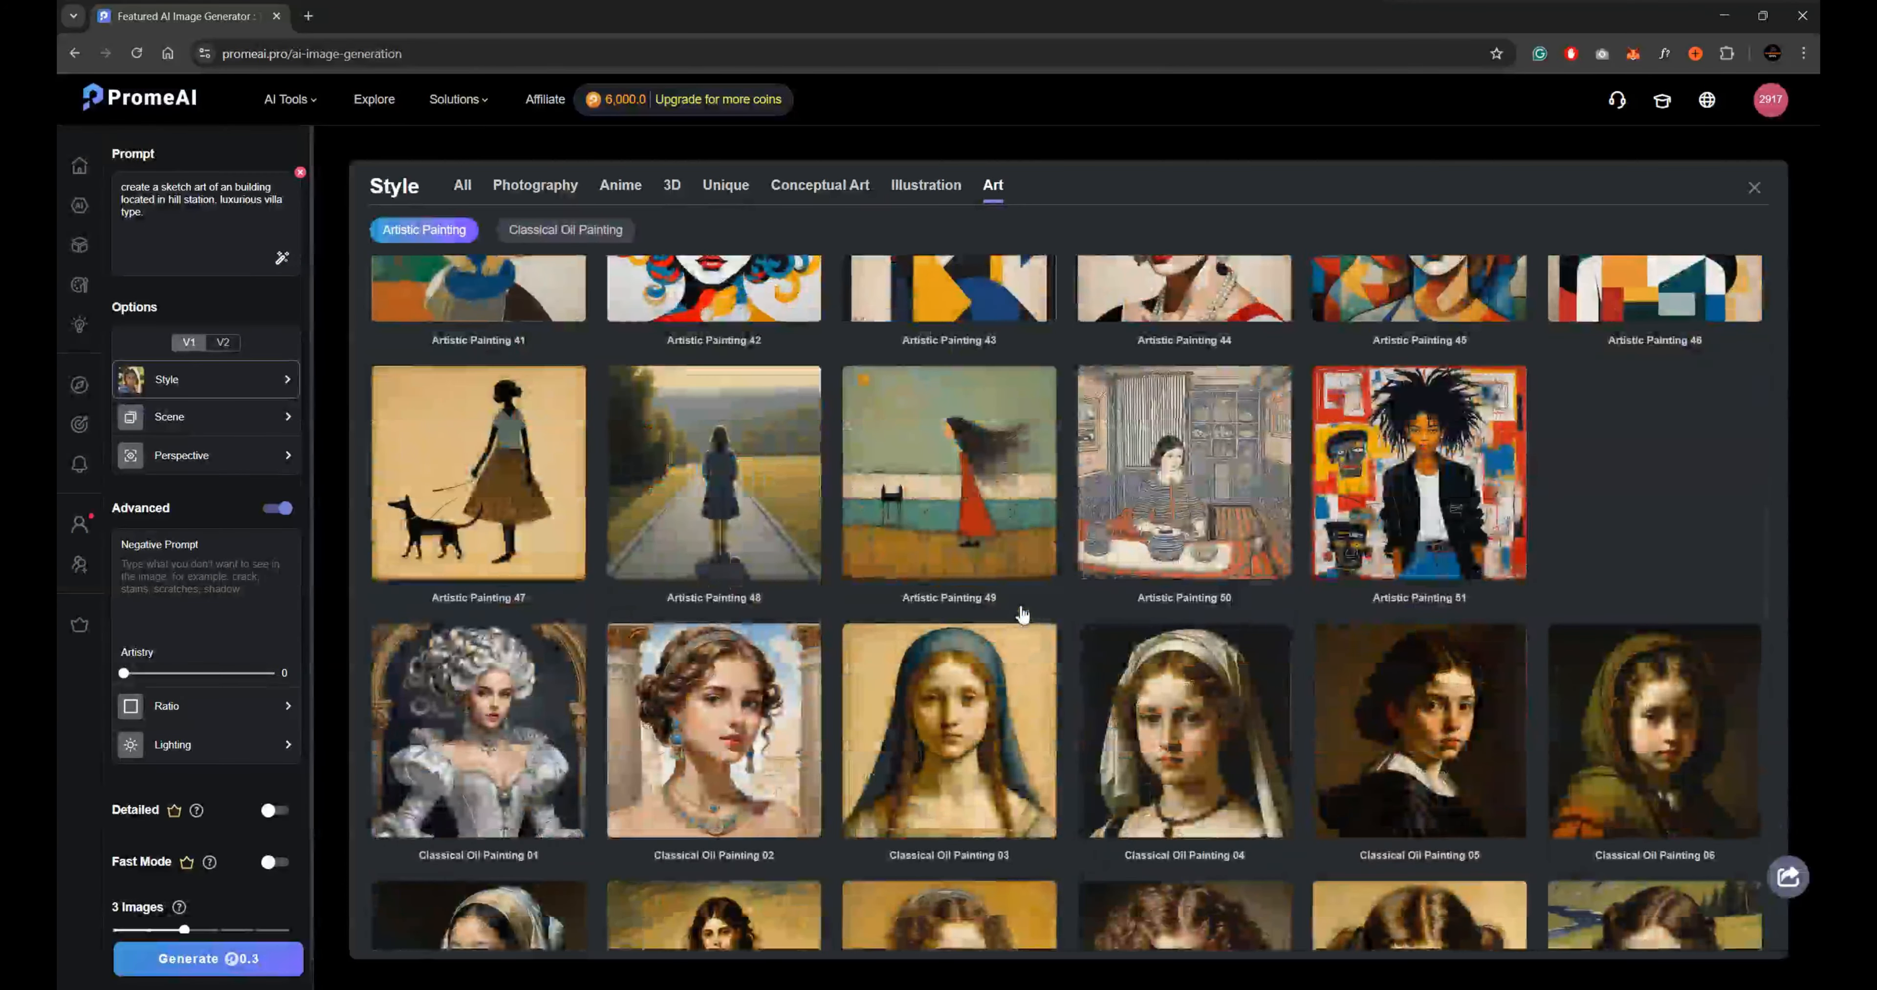
{"action": "scroll", "coordinate": [1022, 616], "scroll_direction": "down", "scroll_amount": 10}
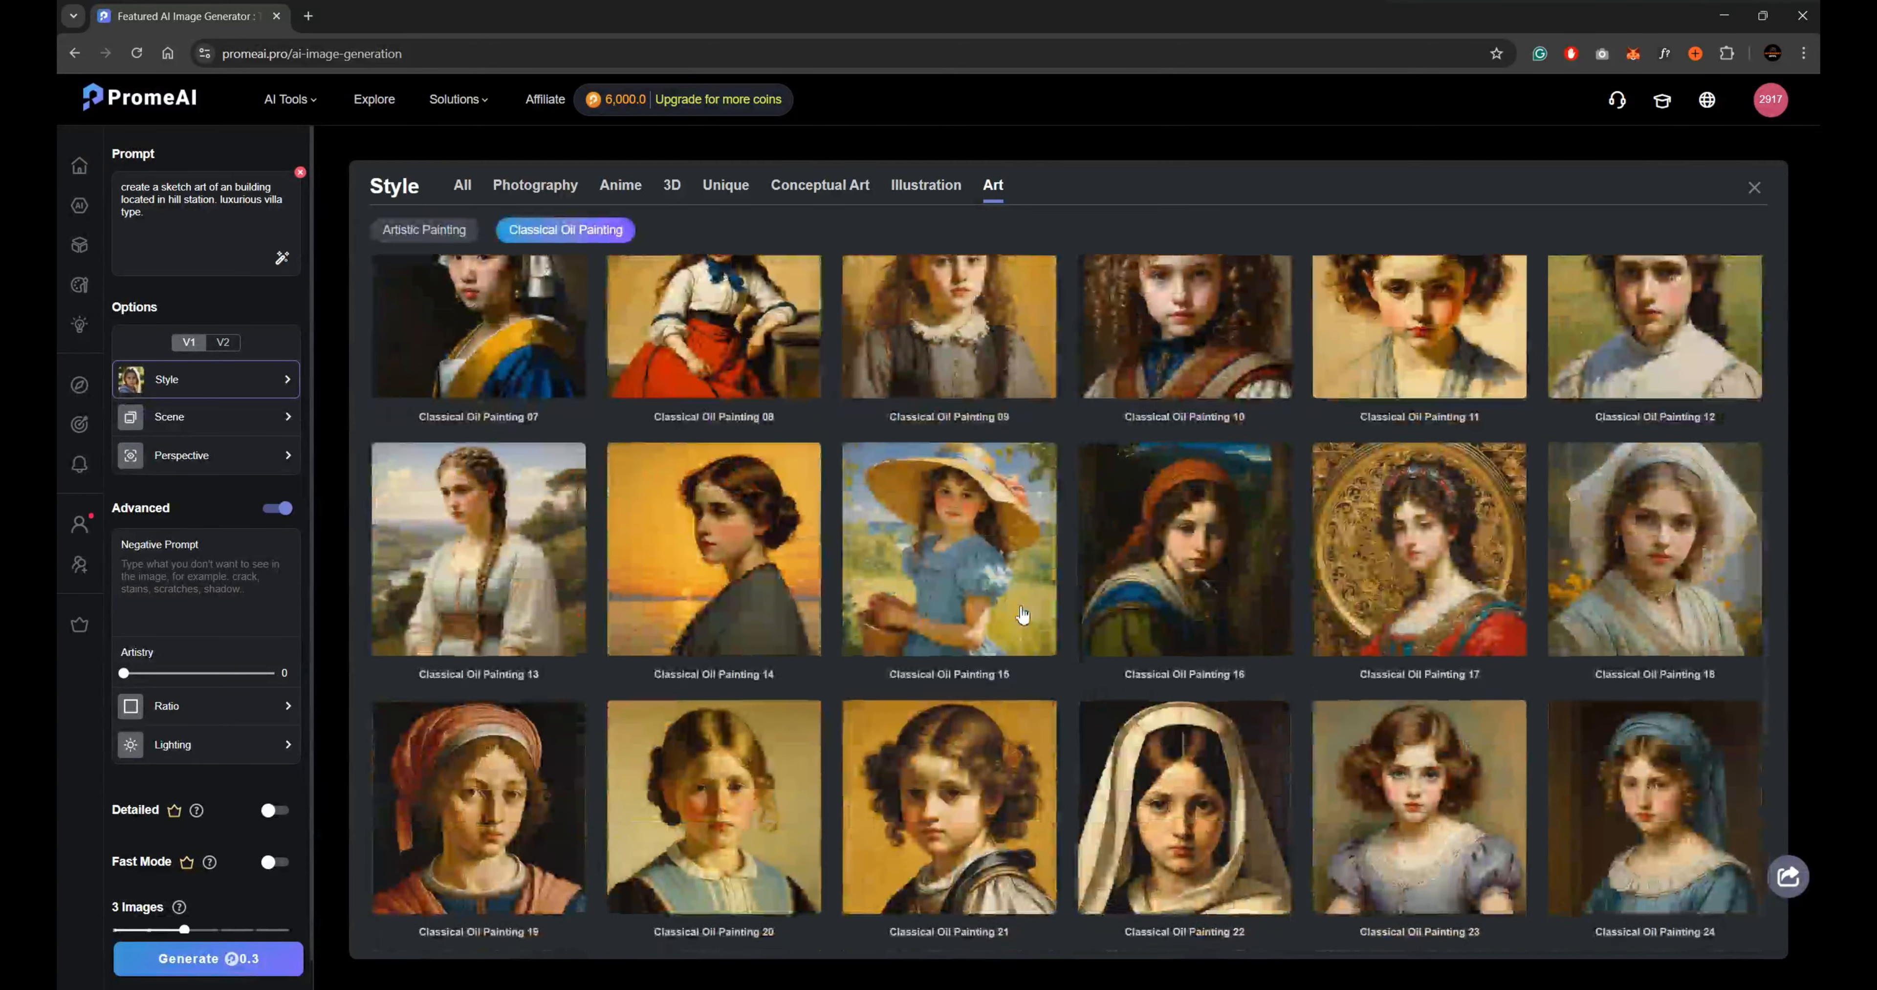
{"action": "scroll", "coordinate": [1022, 616], "scroll_direction": "down", "scroll_amount": 13}
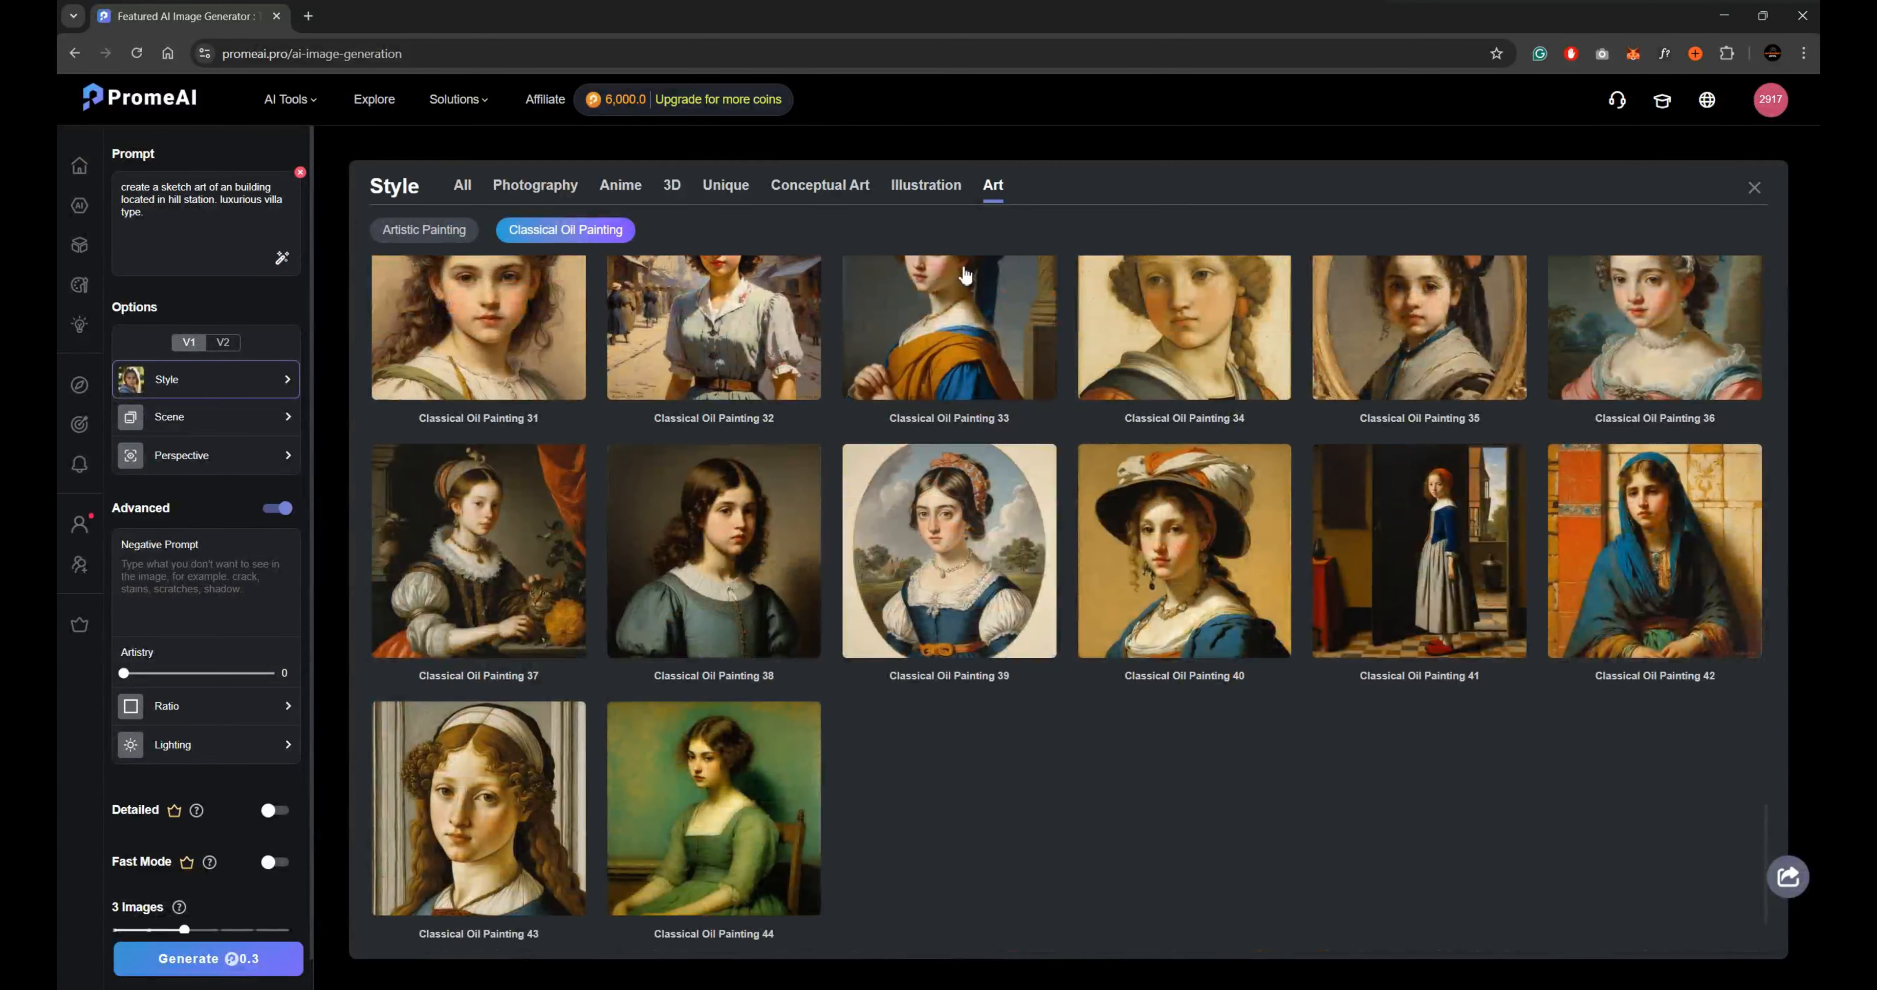
Set the style to None Style and choose the Villa building type from the Architecture scenes.
{"action": "left_click", "coordinate": [461, 188]}
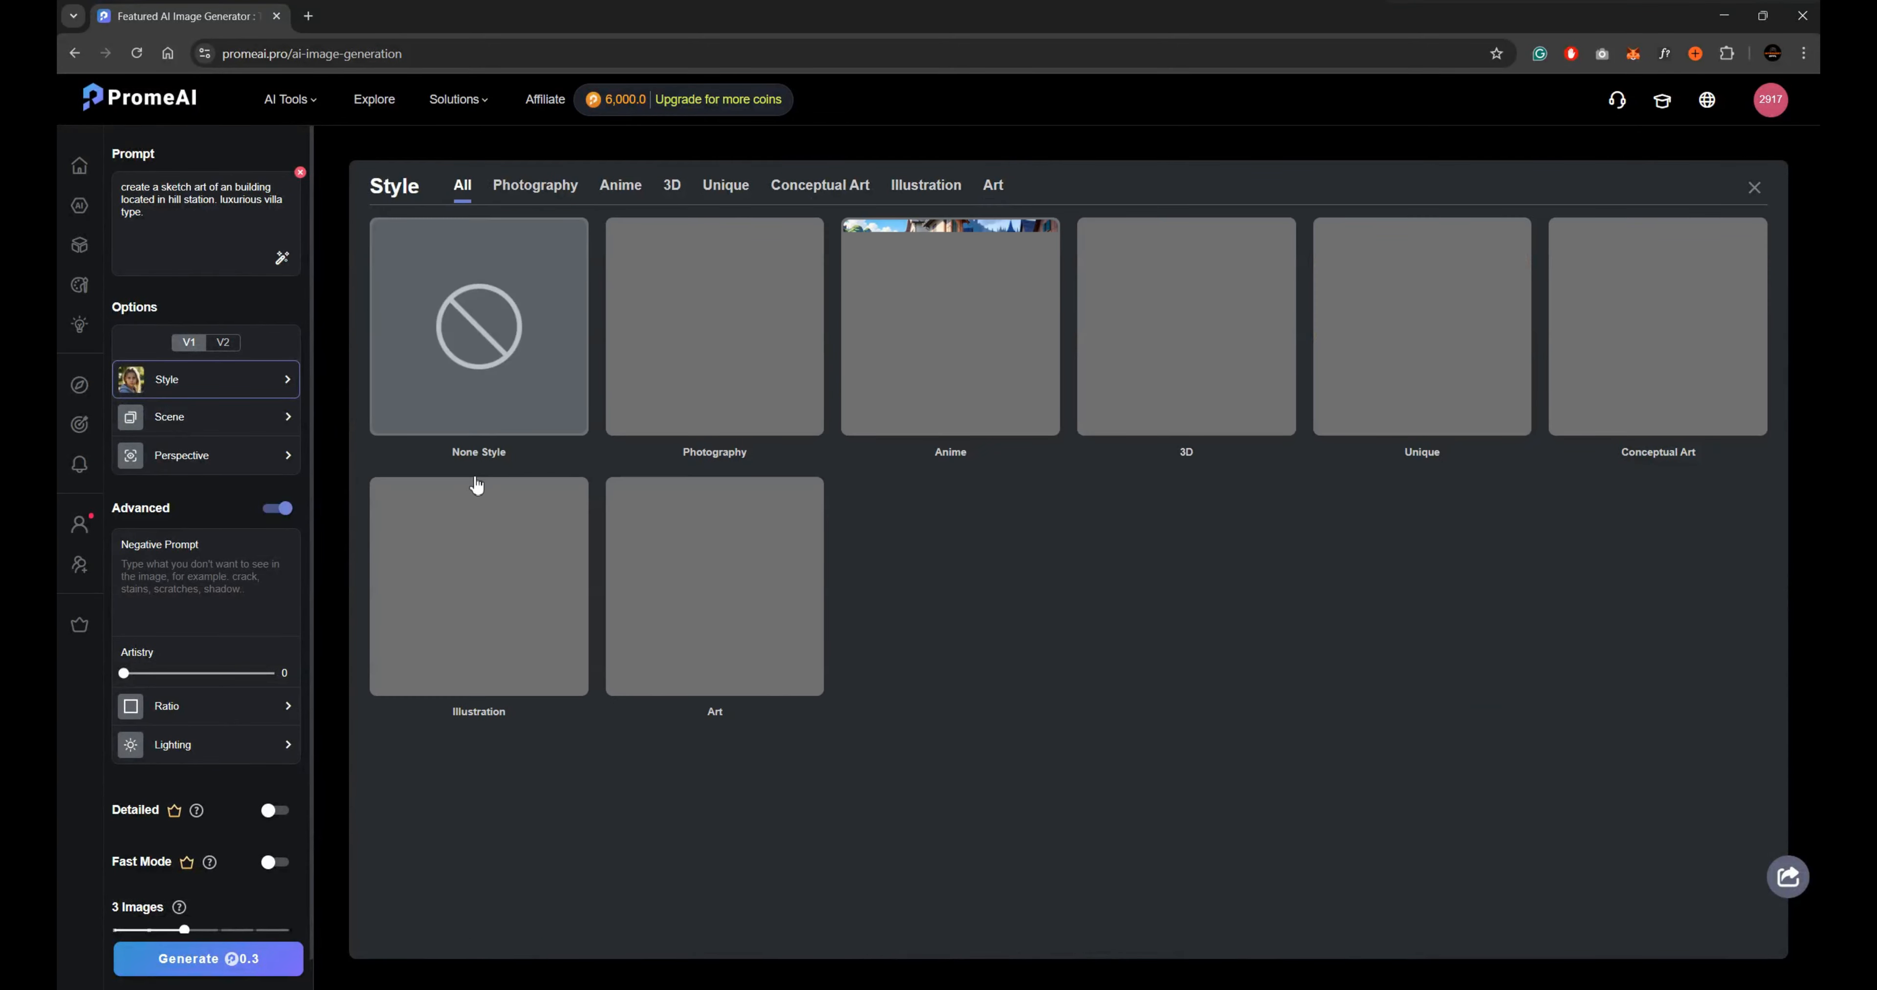
{"action": "left_click", "coordinate": [503, 362]}
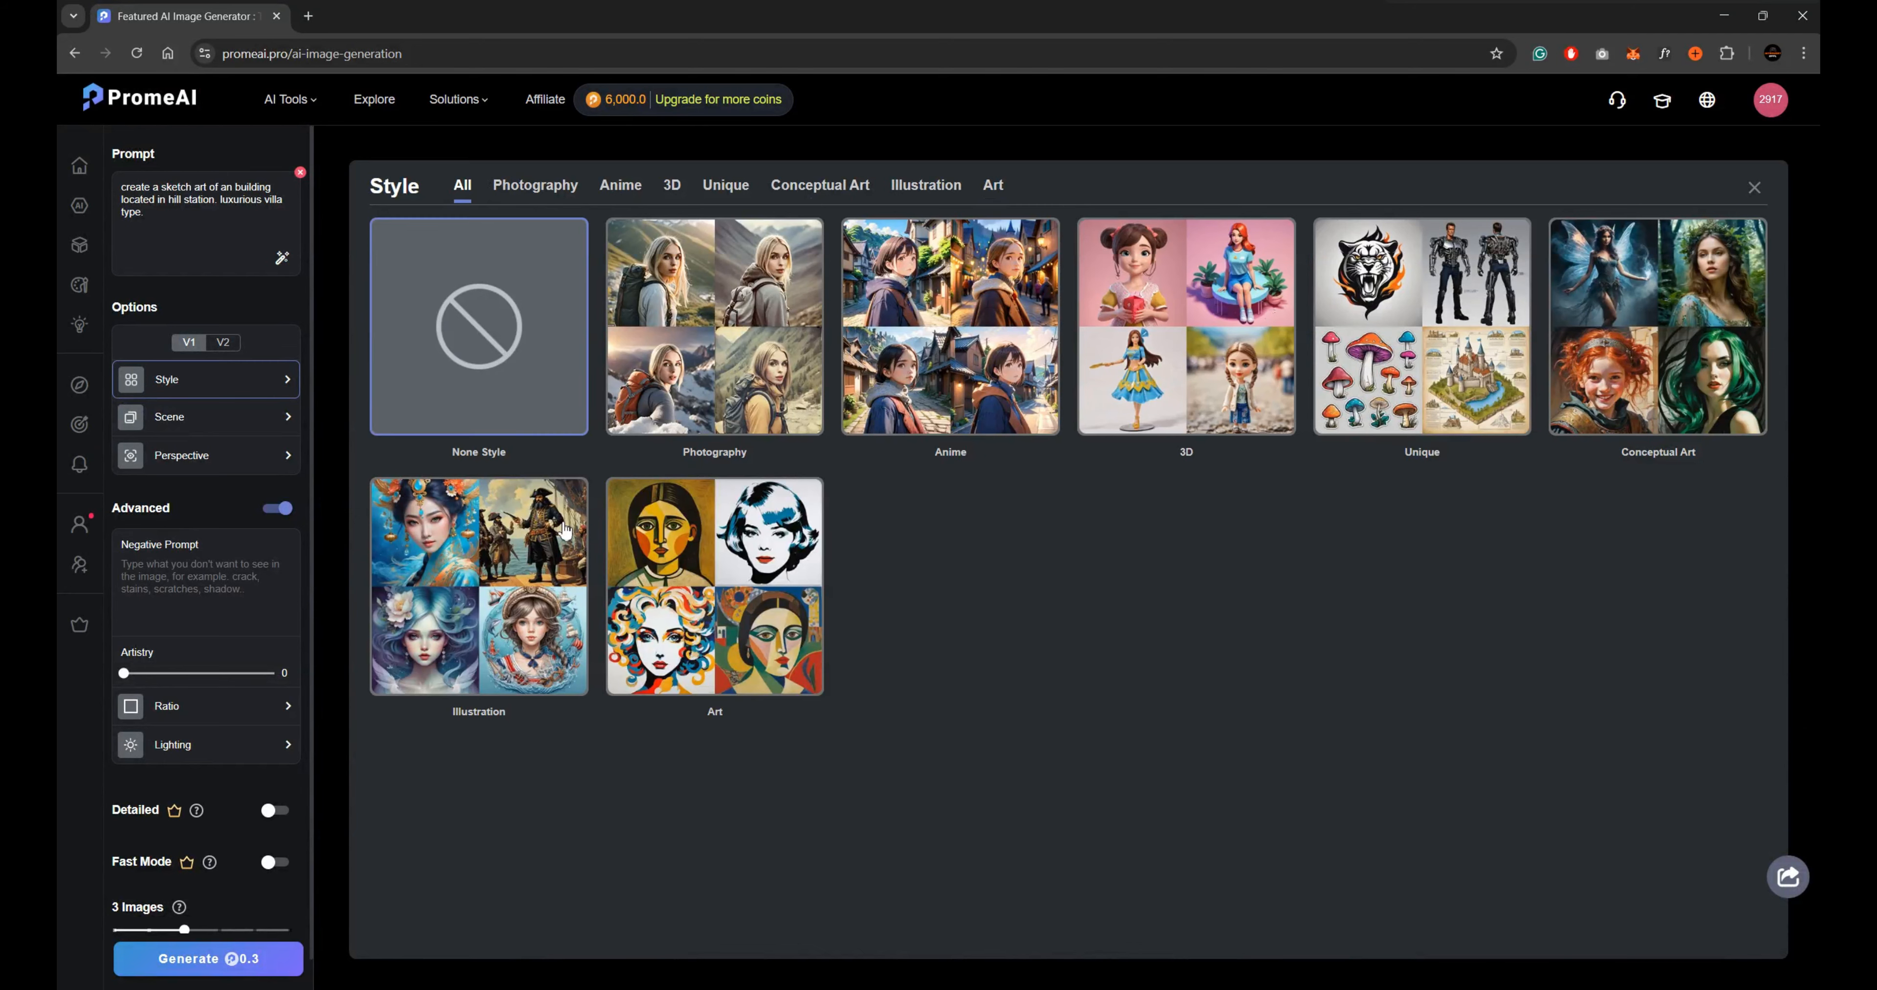
{"action": "left_click", "coordinate": [235, 420]}
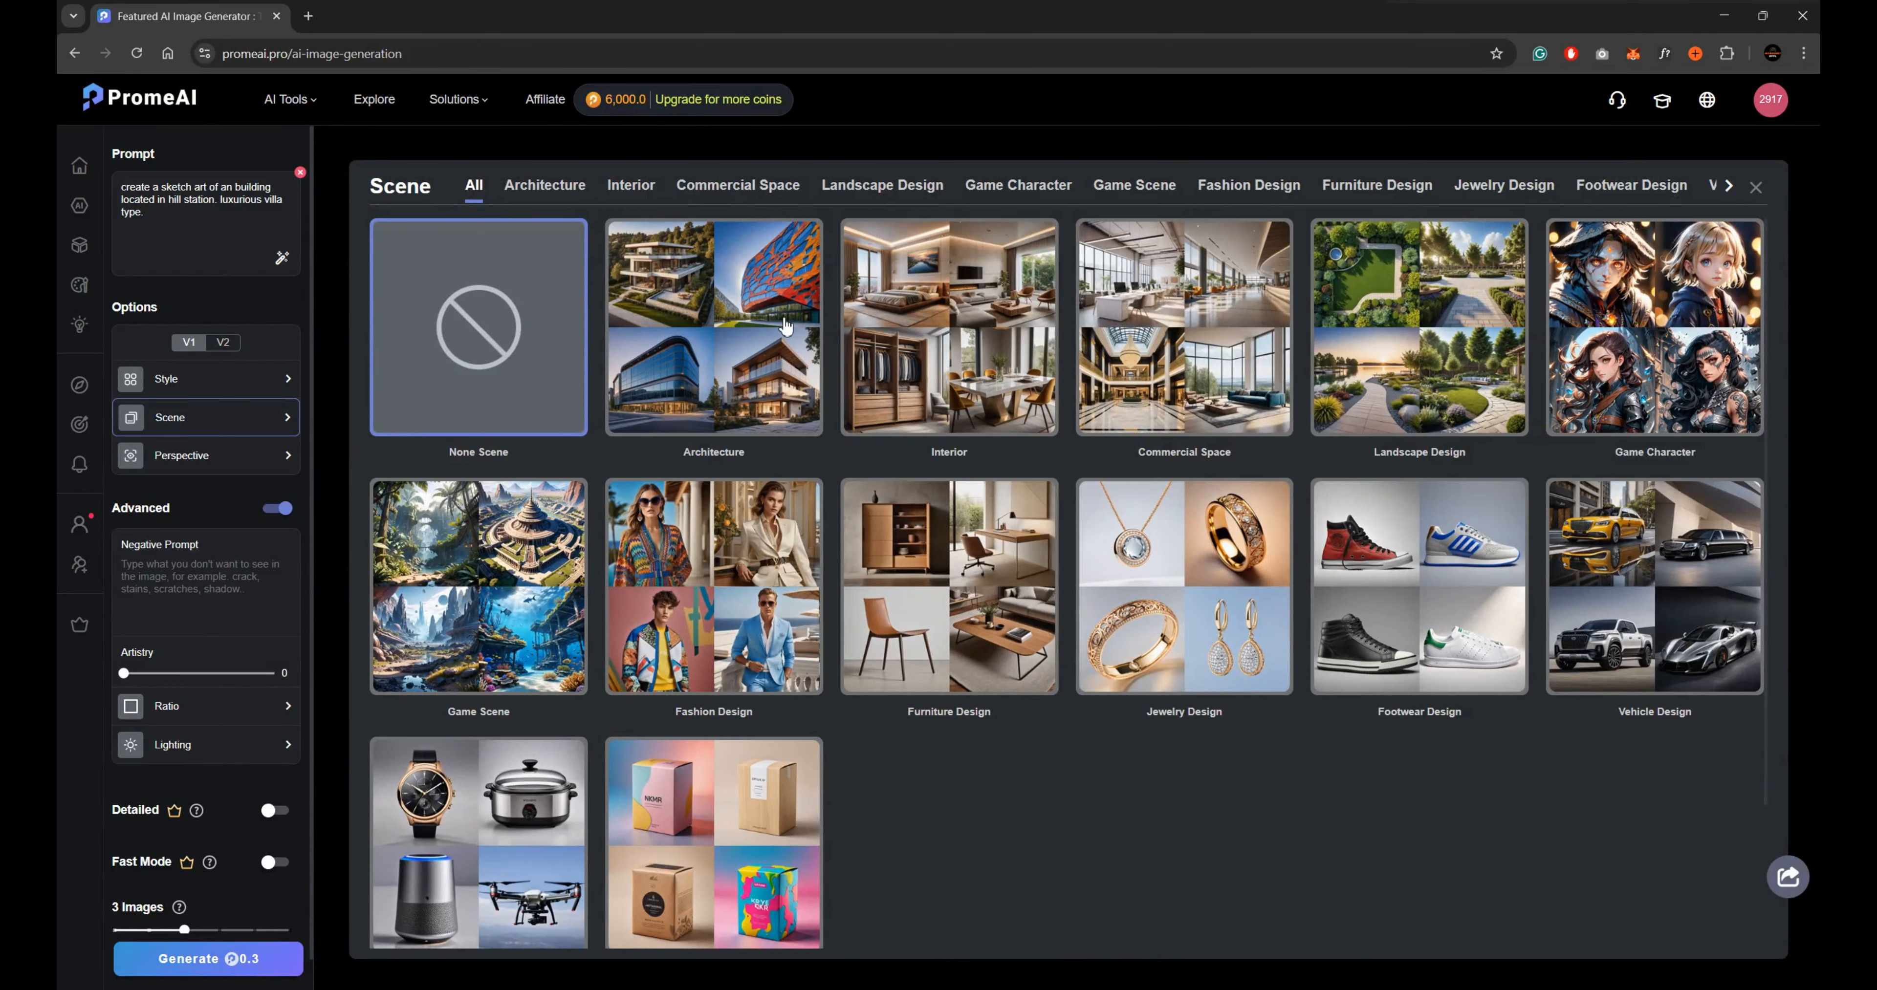
{"action": "left_click", "coordinate": [710, 370]}
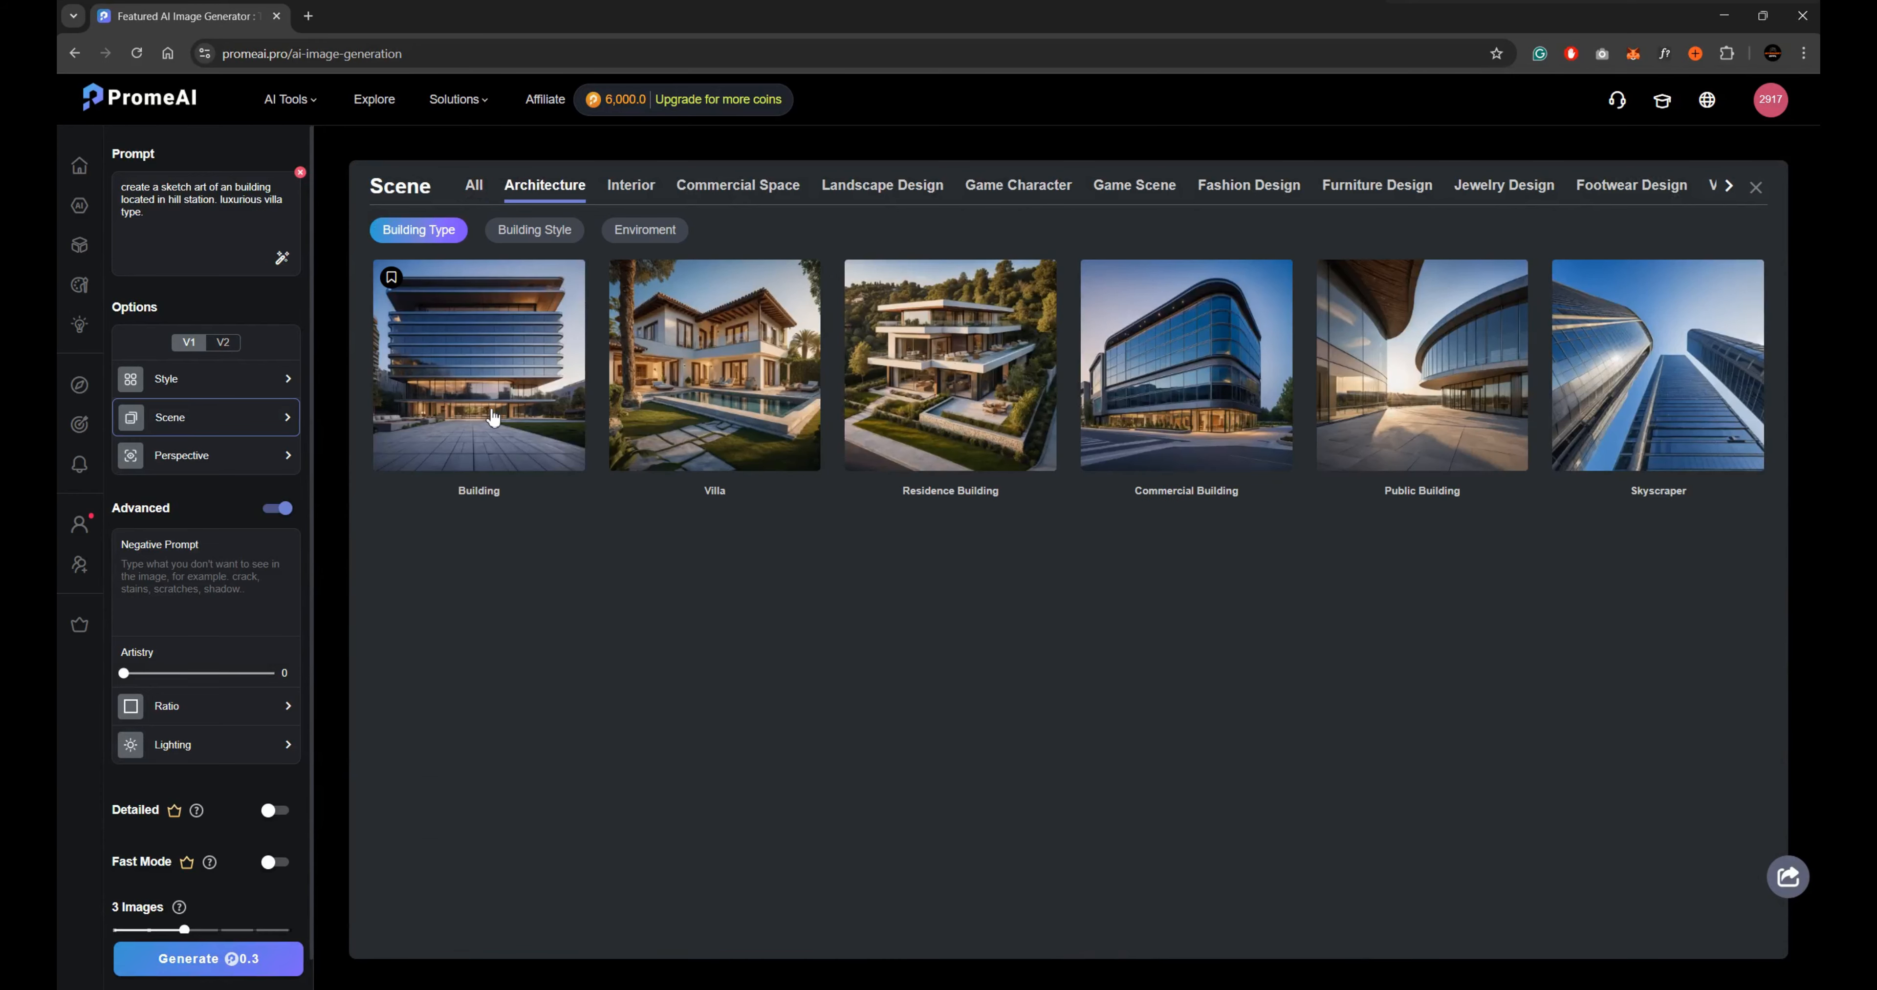
{"action": "left_click", "coordinate": [740, 402]}
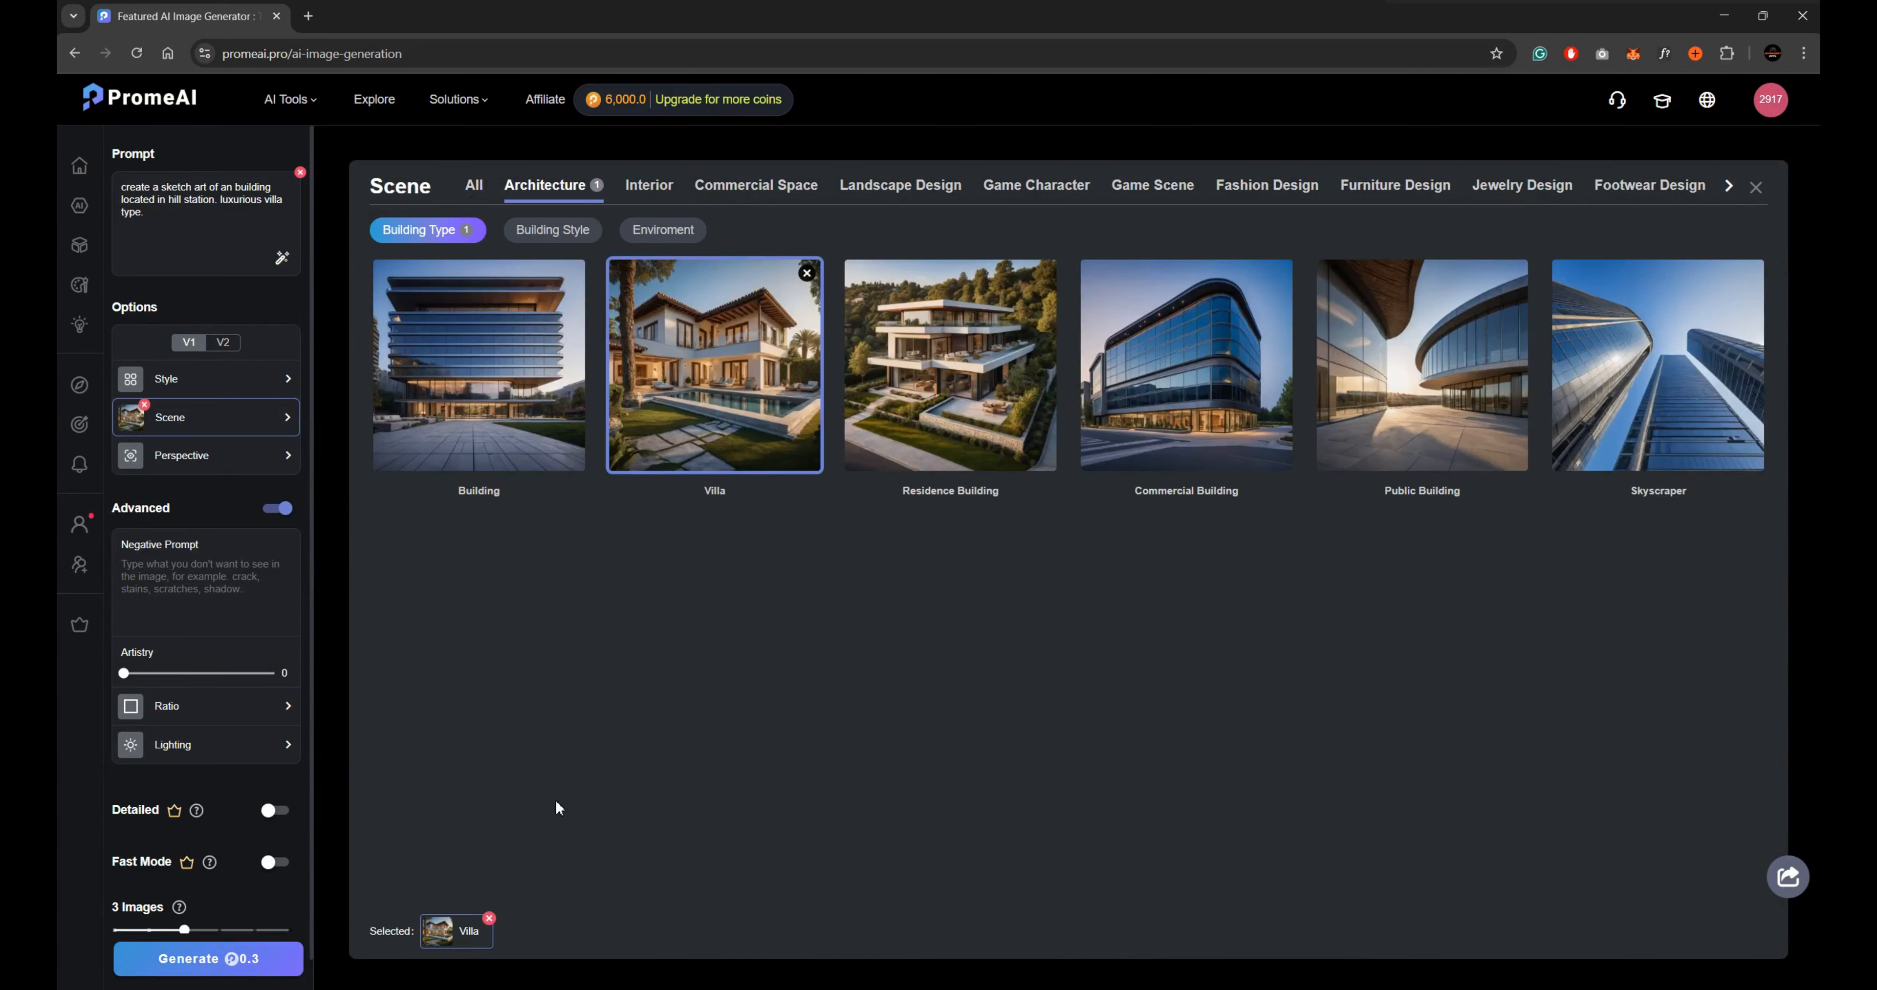
Generate 2 images from the prompt using the V2 options, leaving the perspective unset.
{"action": "left_click", "coordinate": [185, 459]}
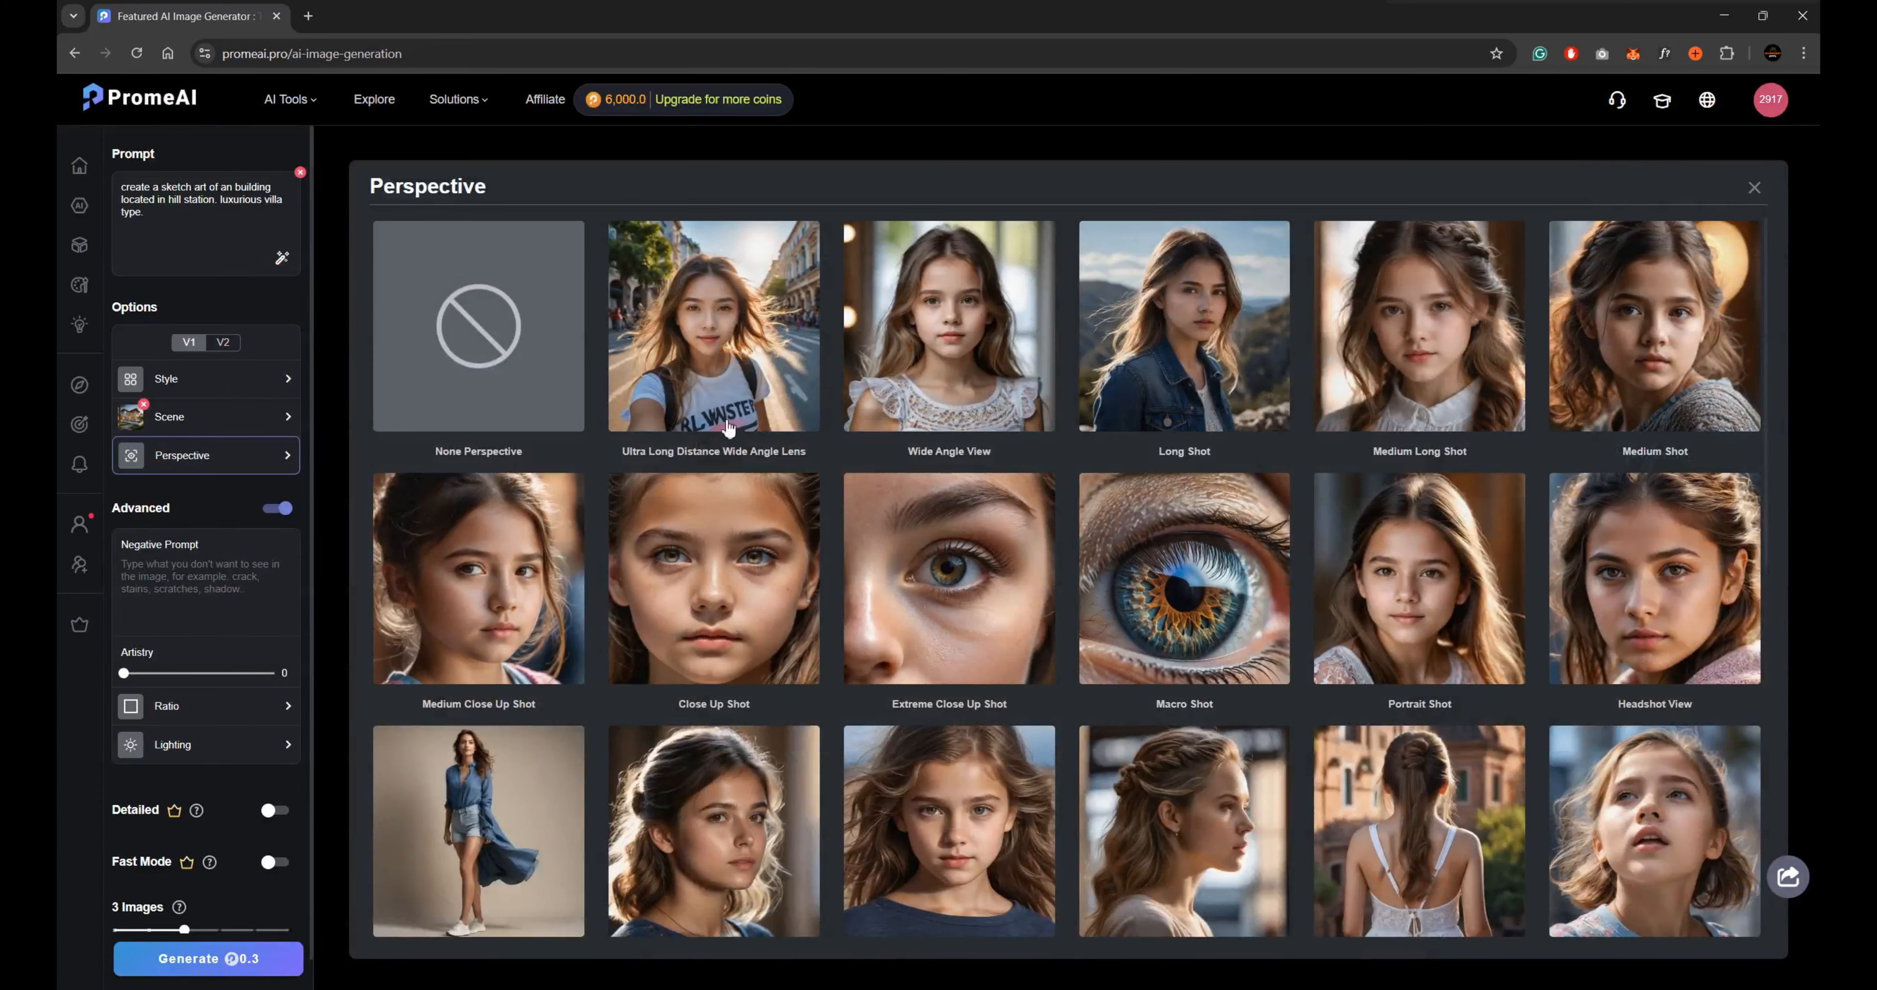
{"action": "left_click", "coordinate": [168, 463]}
{"action": "left_click", "coordinate": [224, 342]}
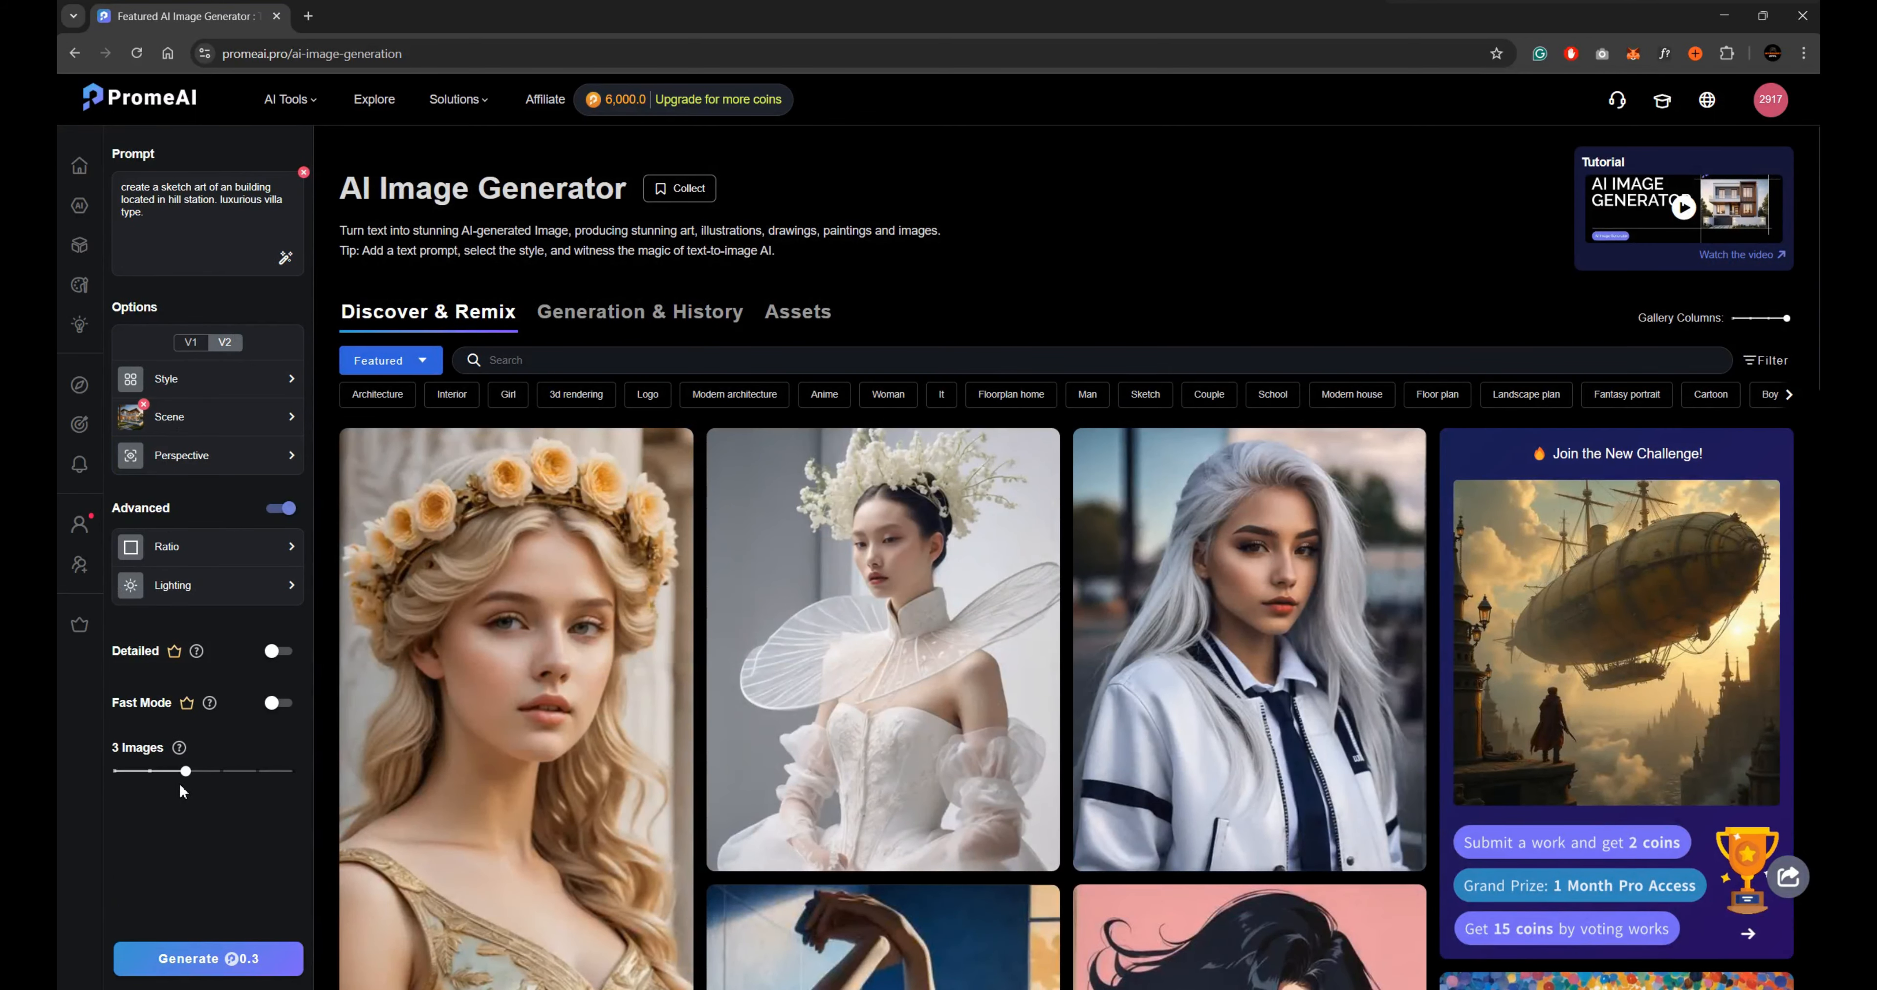
{"action": "left_click_drag", "start_coordinate": [179, 771], "coordinate": [151, 771]}
{"action": "left_click", "coordinate": [244, 959]}
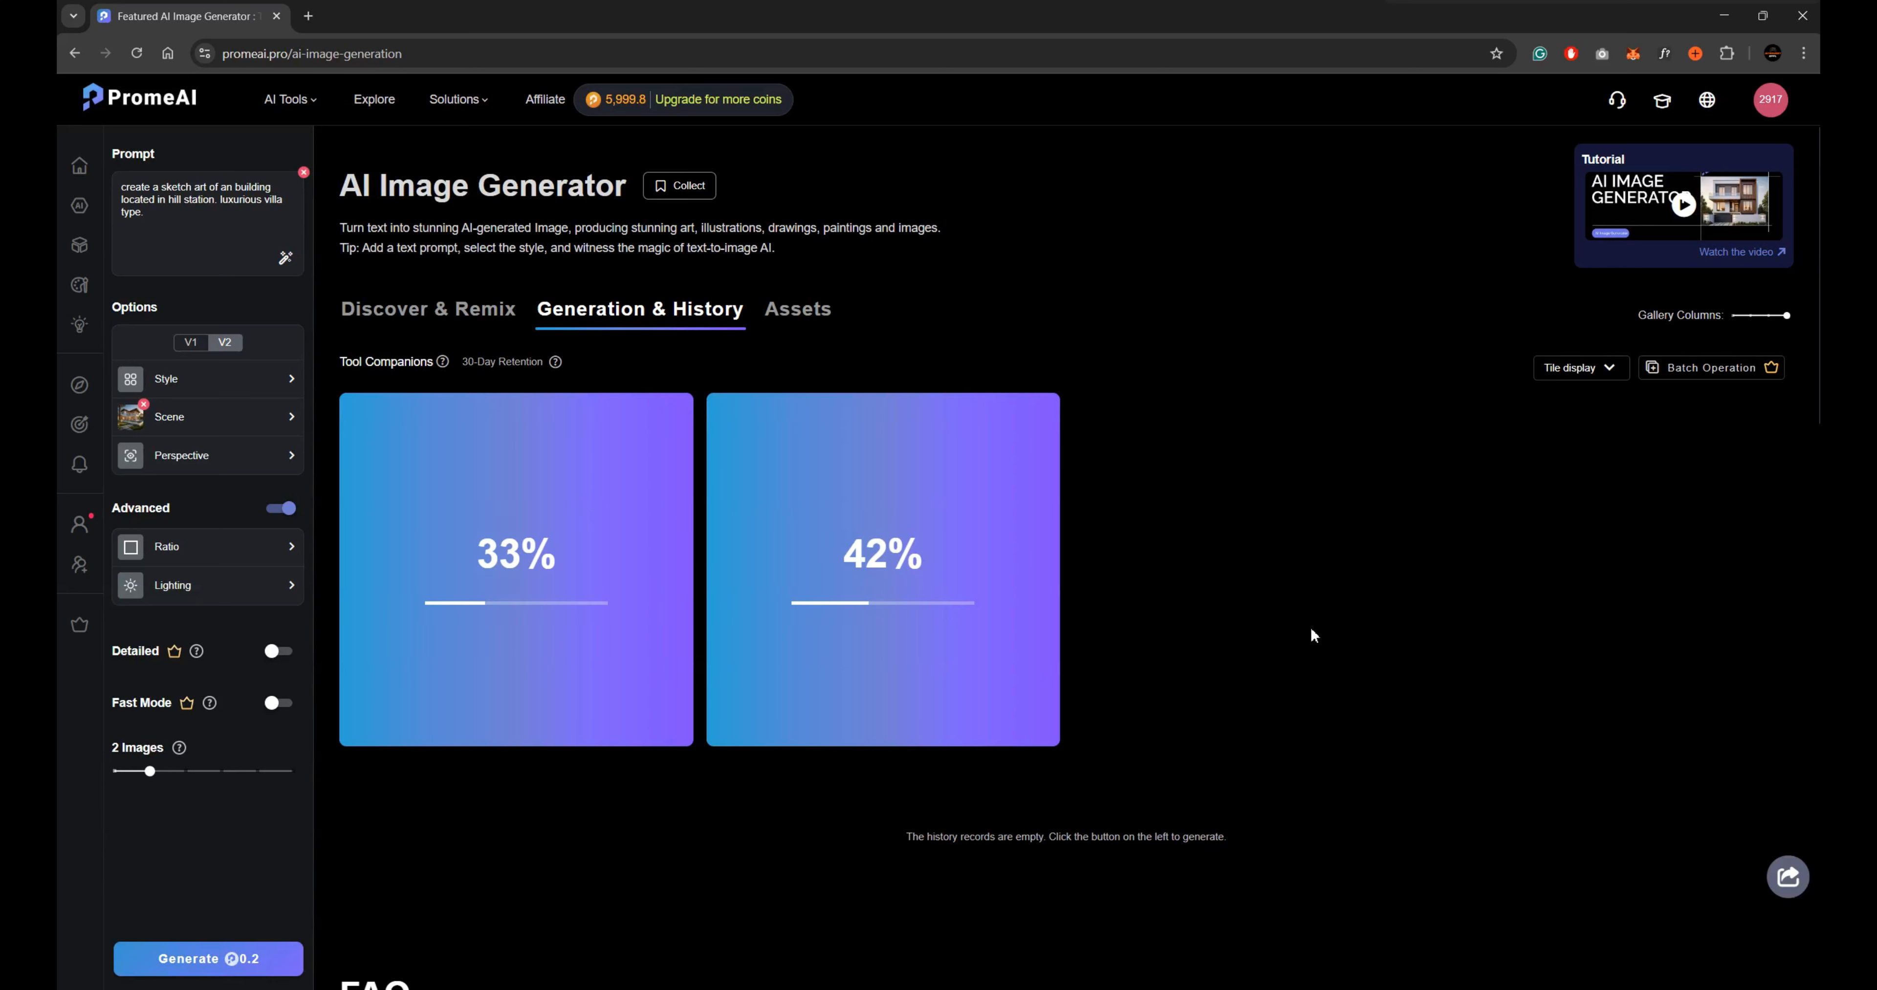
View both generated villa images and download the second one, the wooden villa with the stone path.
{"action": "left_click", "coordinate": [523, 550]}
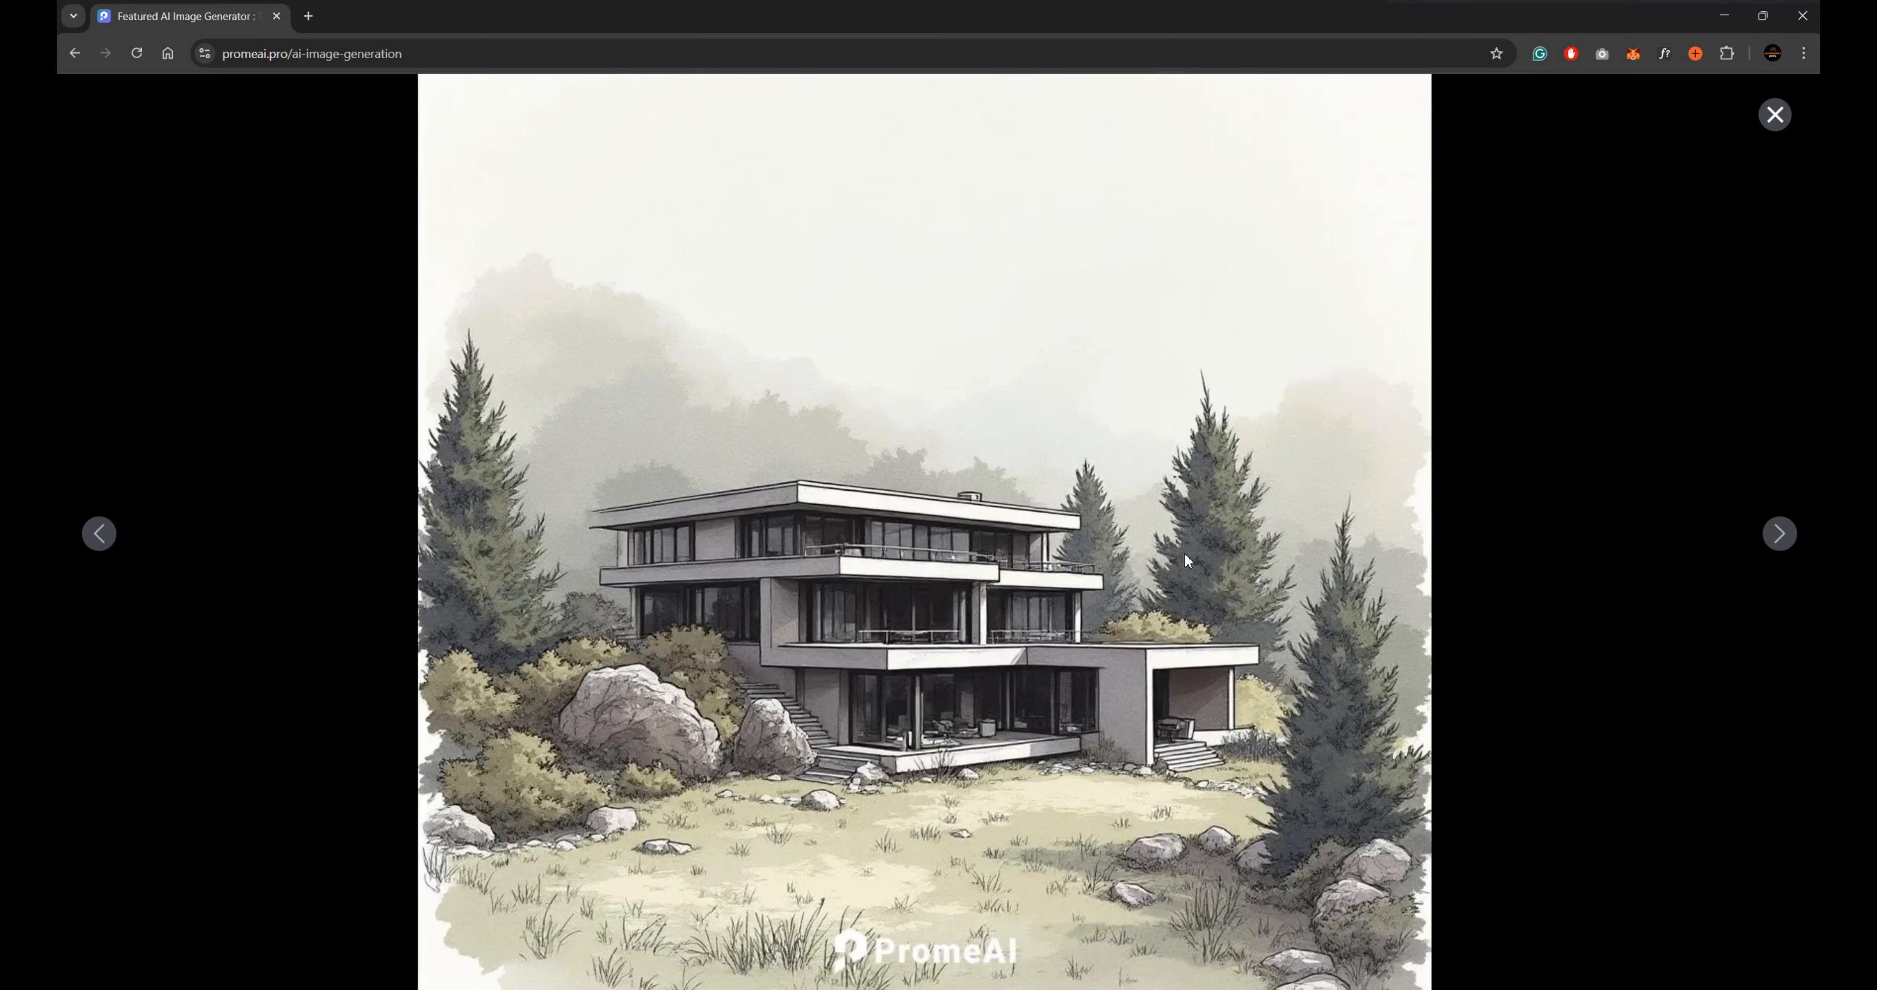
{"action": "left_click", "coordinate": [1780, 539]}
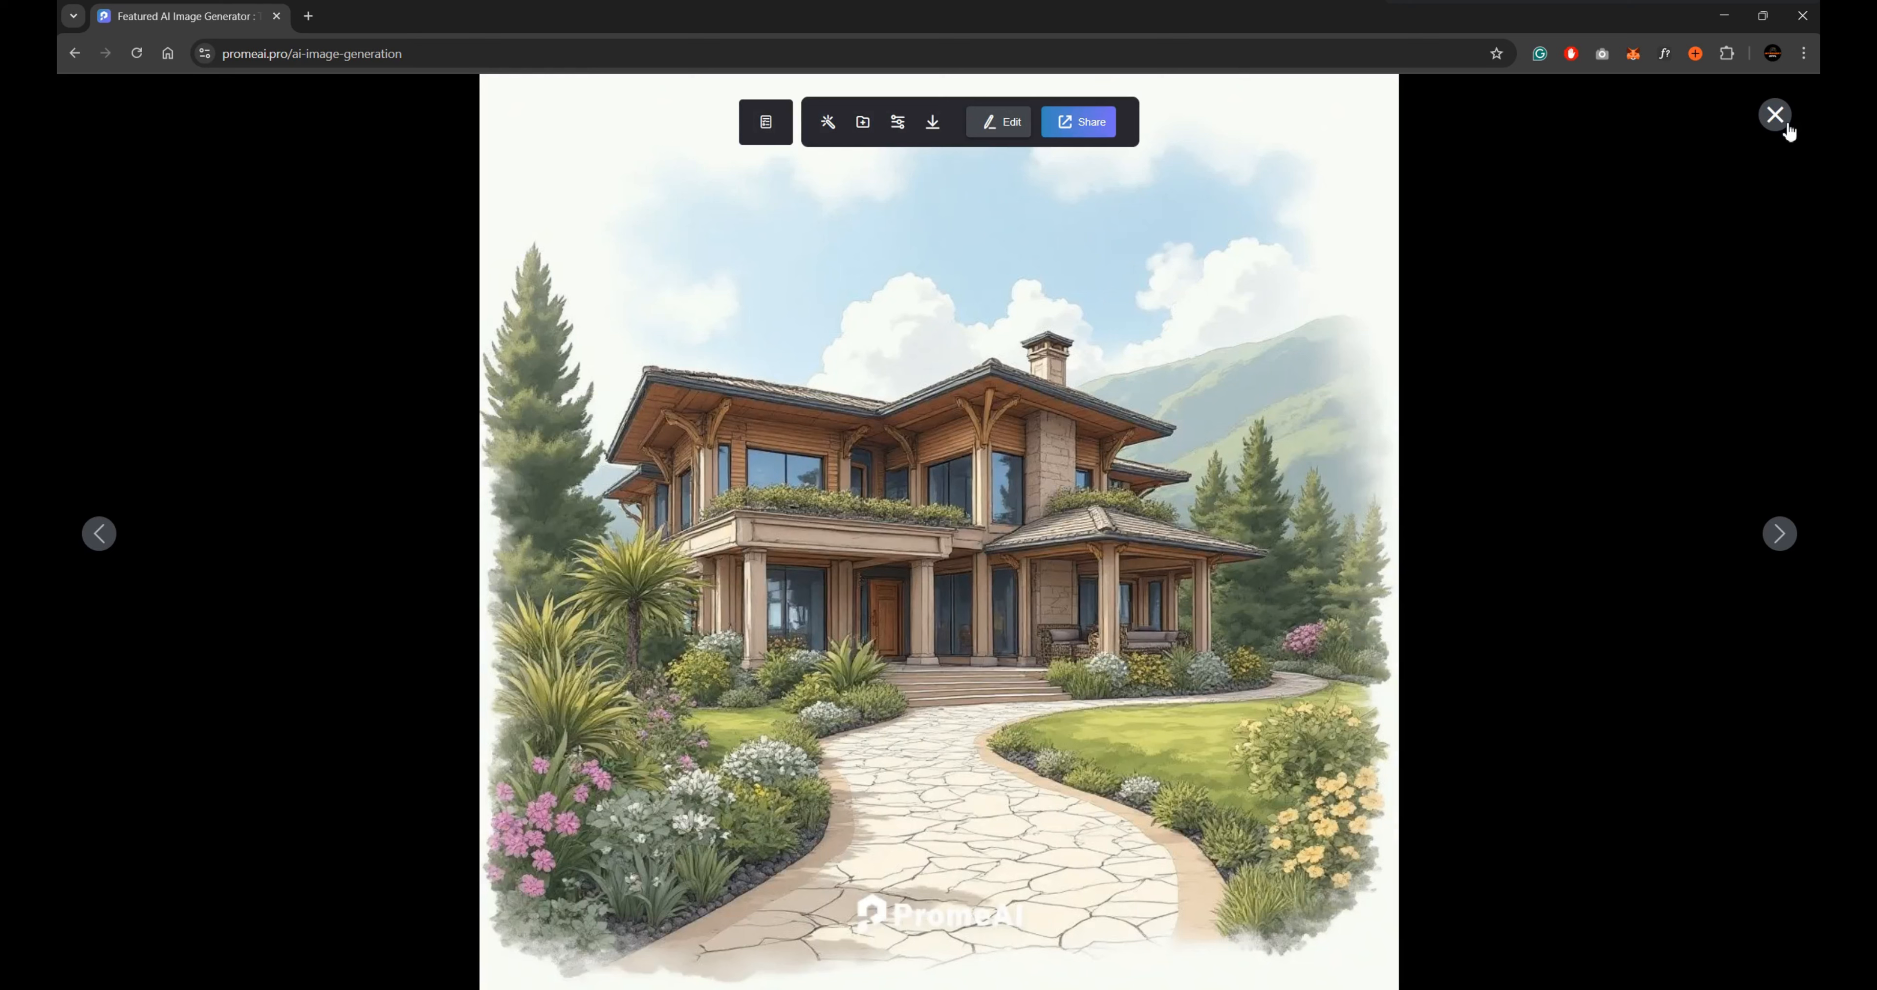
{"action": "mouse_move", "coordinate": [929, 124]}
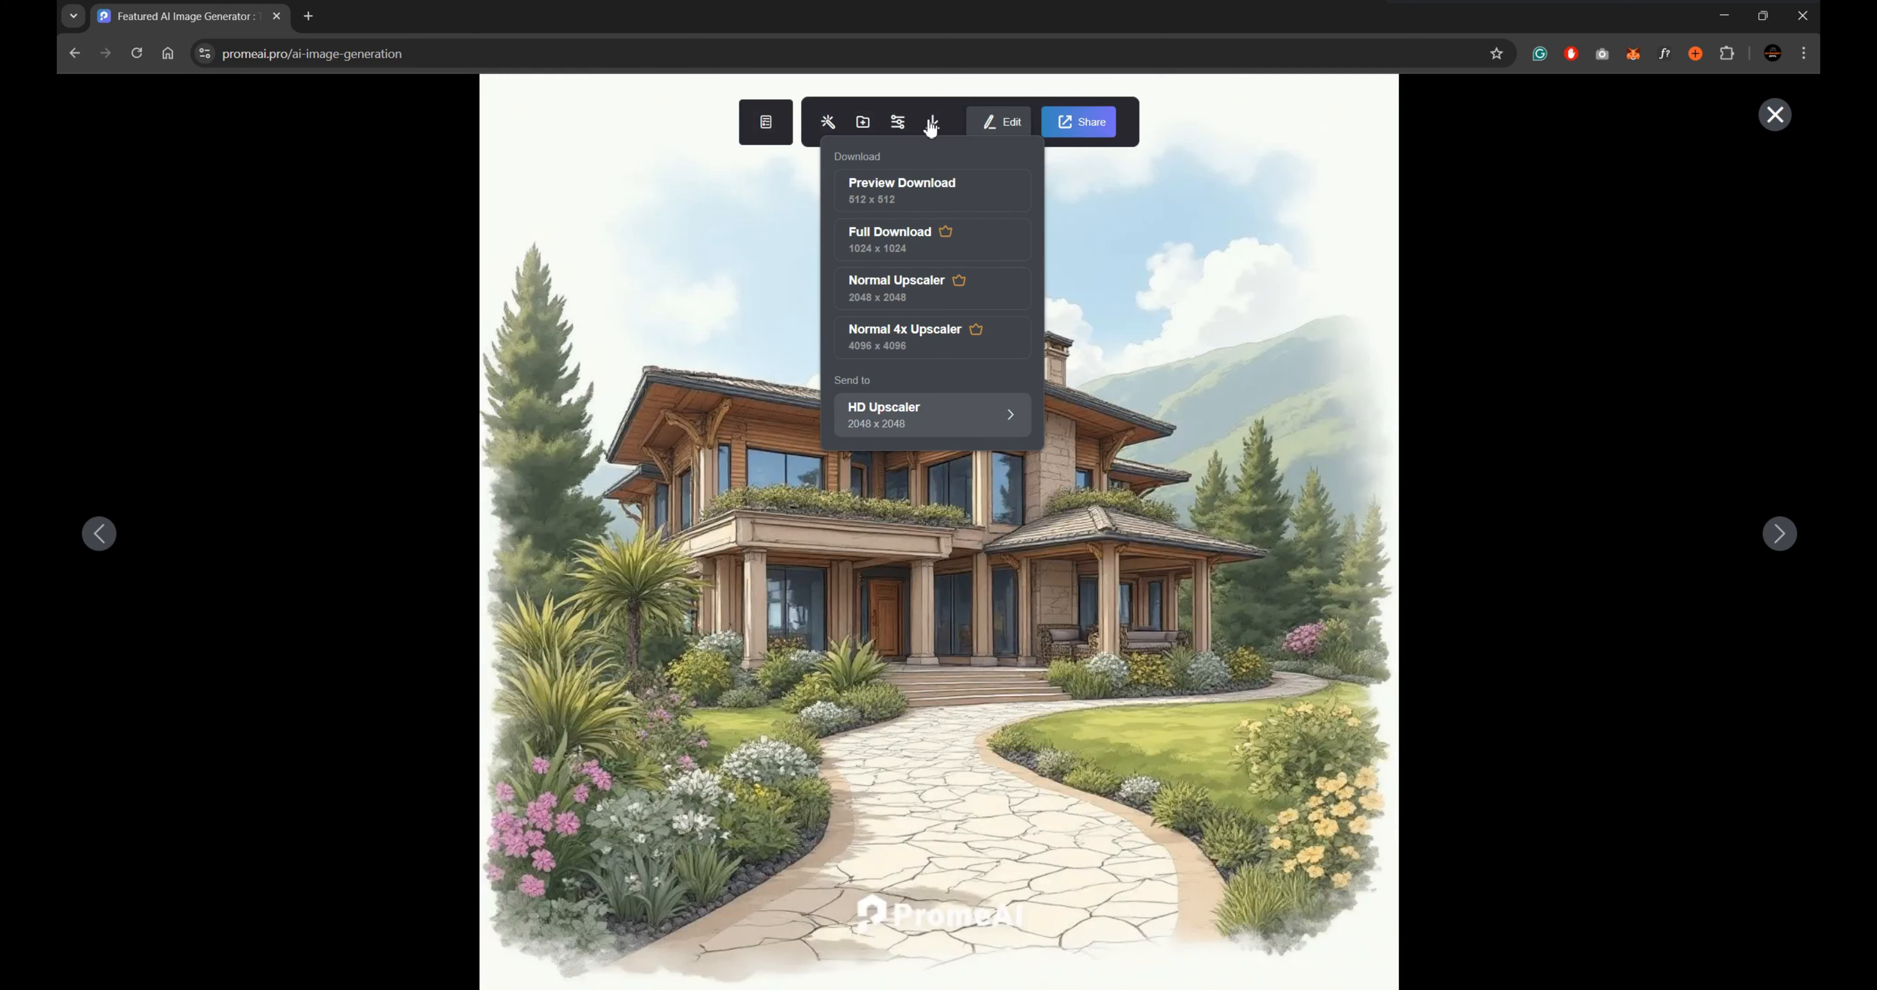
{"action": "left_click", "coordinate": [929, 329]}
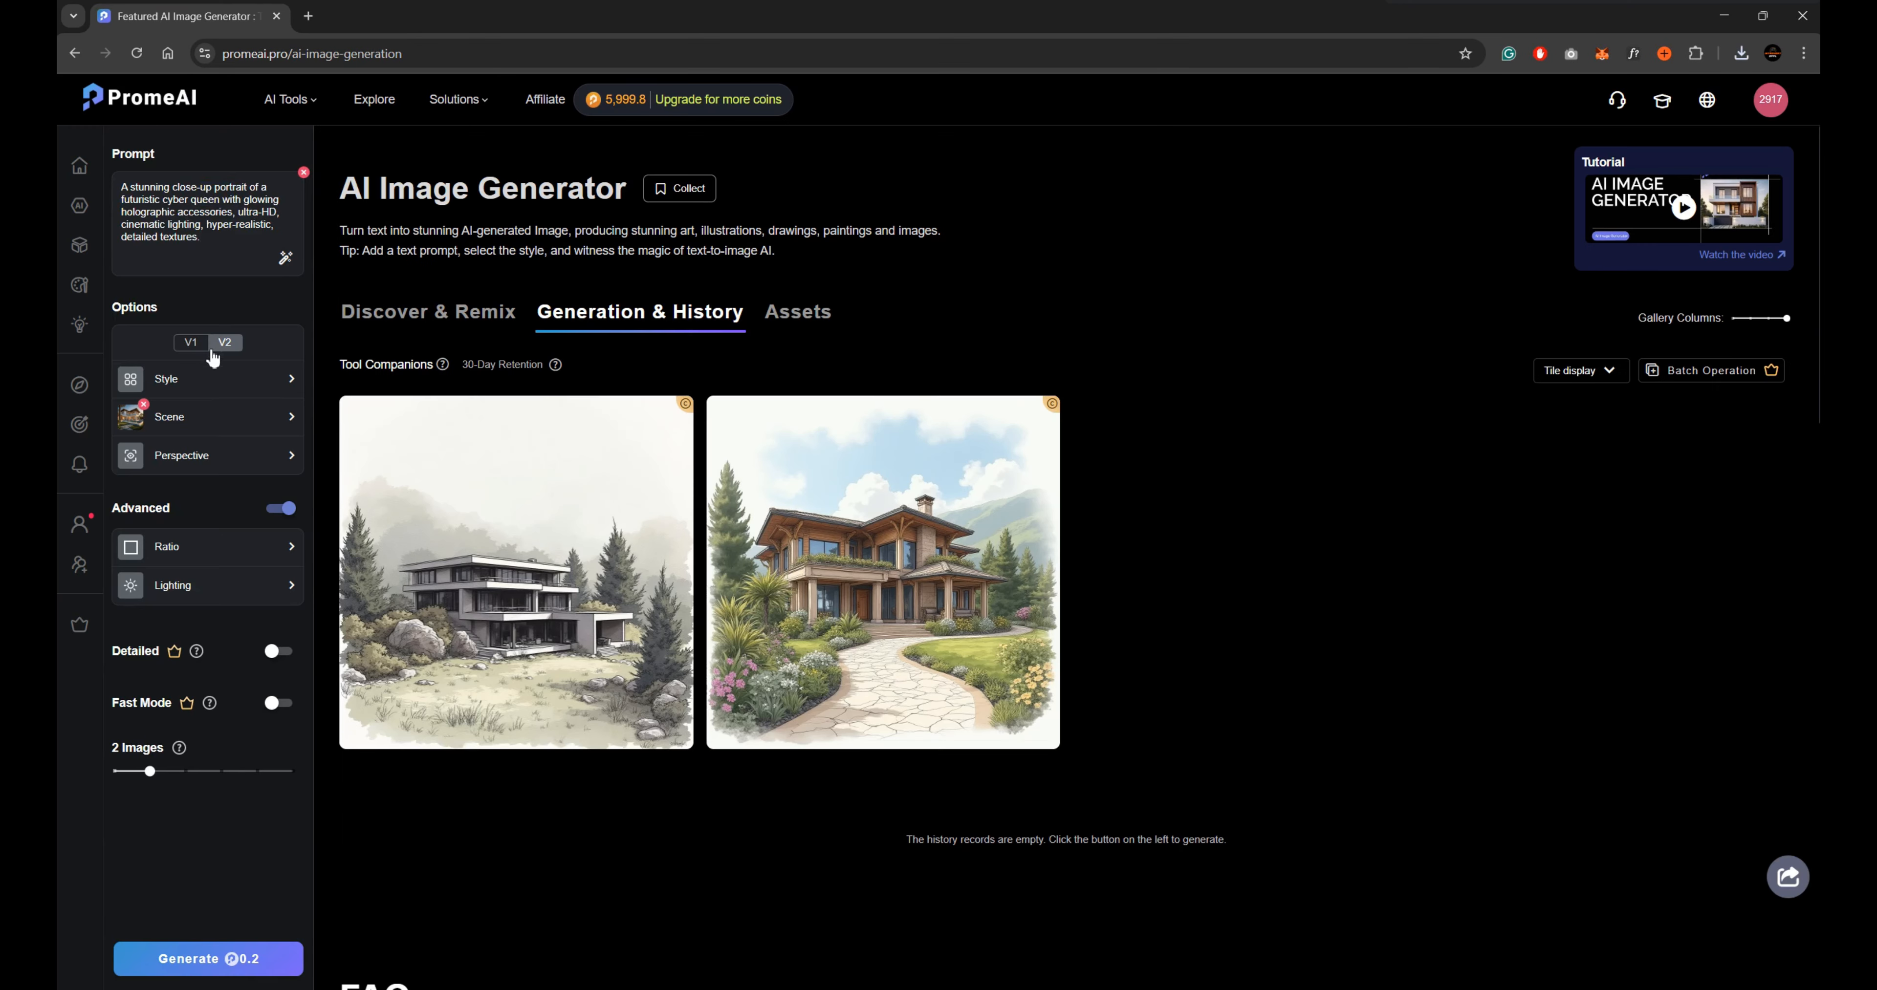
Keep the V2 options and choose a portrait style from the Photography styles.
{"action": "left_click", "coordinate": [194, 348]}
{"action": "left_click", "coordinate": [227, 344]}
{"action": "left_click", "coordinate": [208, 379]}
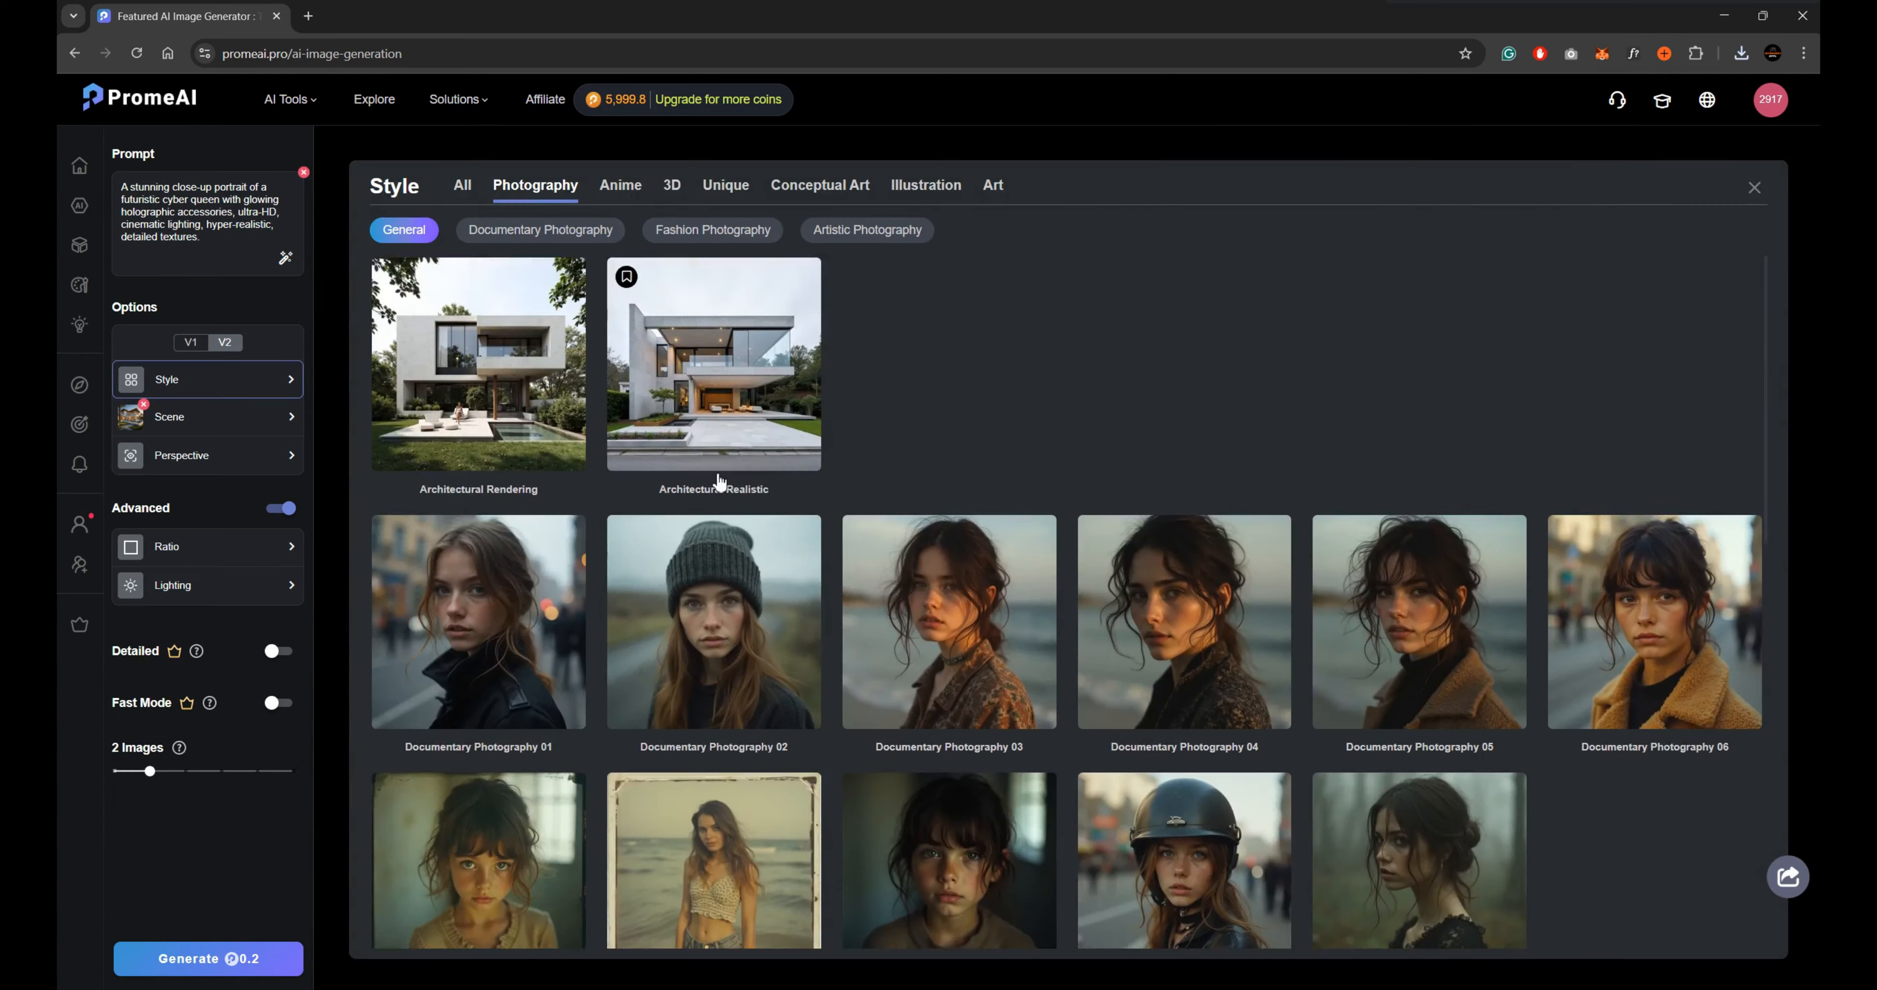
{"action": "scroll", "coordinate": [698, 654], "scroll_direction": "down", "scroll_amount": 2}
{"action": "scroll", "coordinate": [890, 635], "scroll_direction": "down", "scroll_amount": 7}
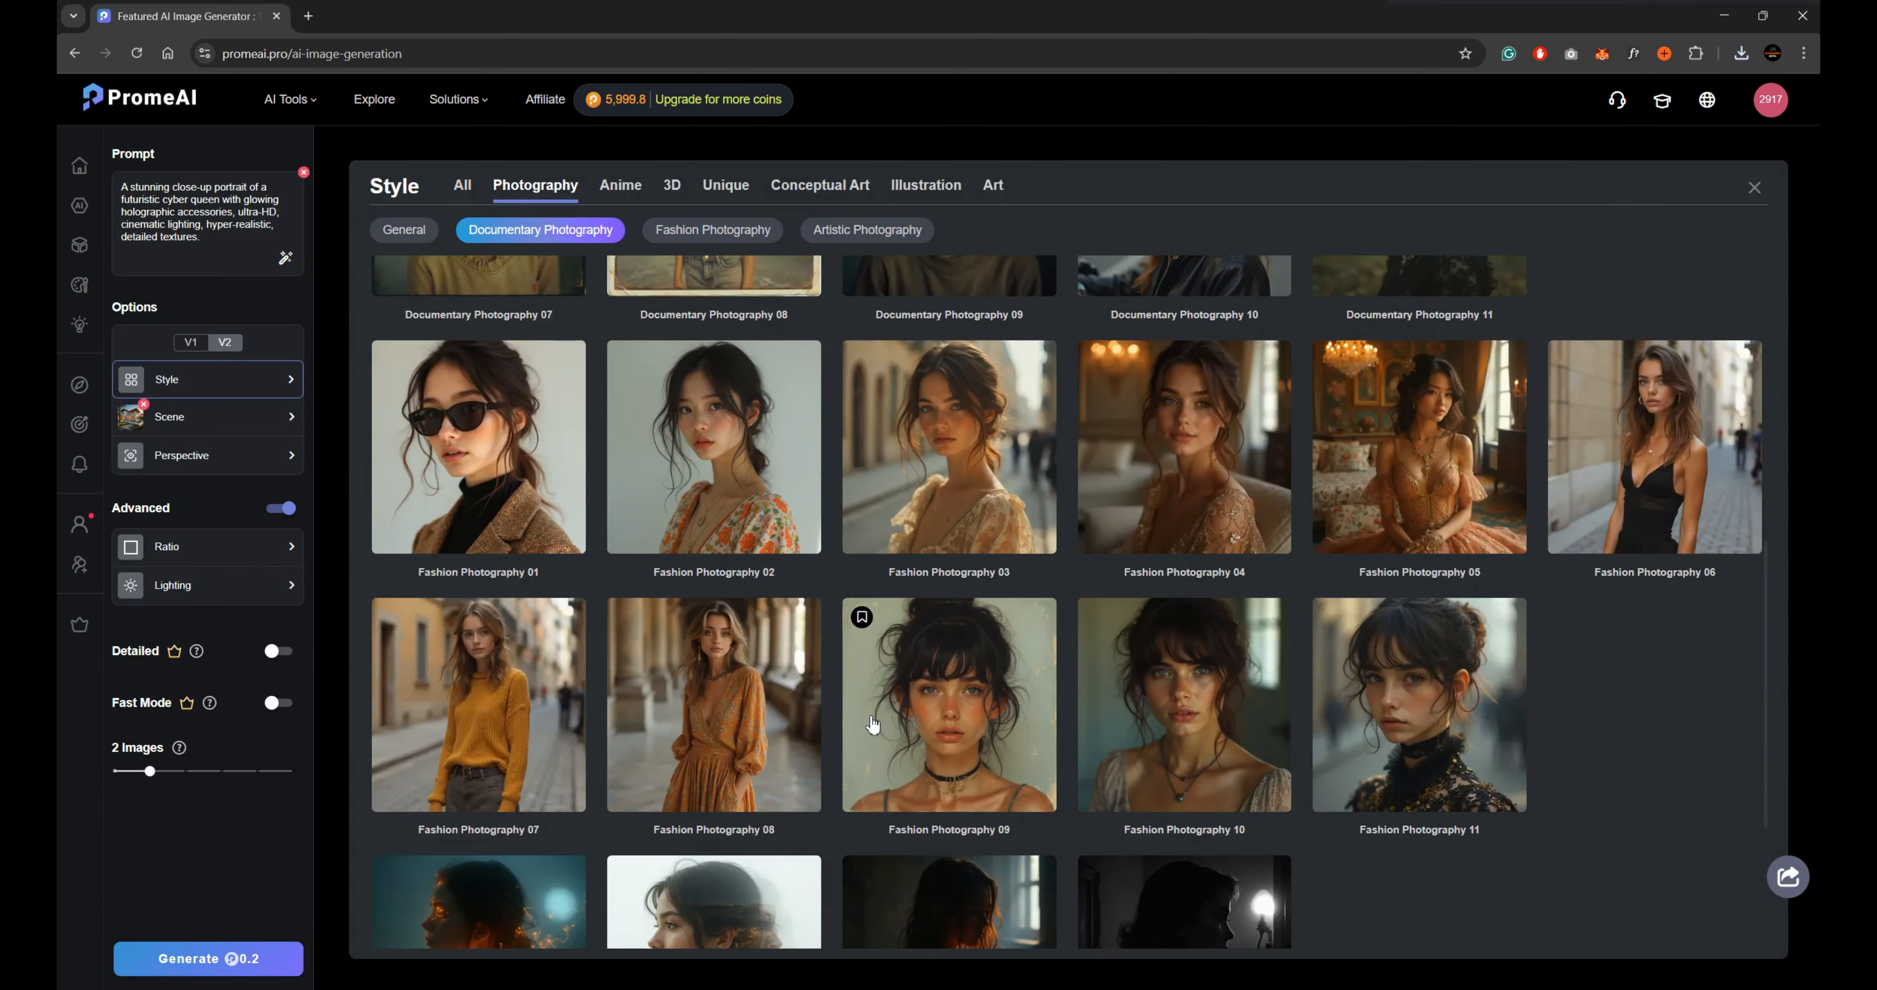
{"action": "scroll", "coordinate": [1571, 703], "scroll_direction": "down", "scroll_amount": 4}
{"action": "scroll", "coordinate": [969, 655], "scroll_direction": "up", "scroll_amount": 4}
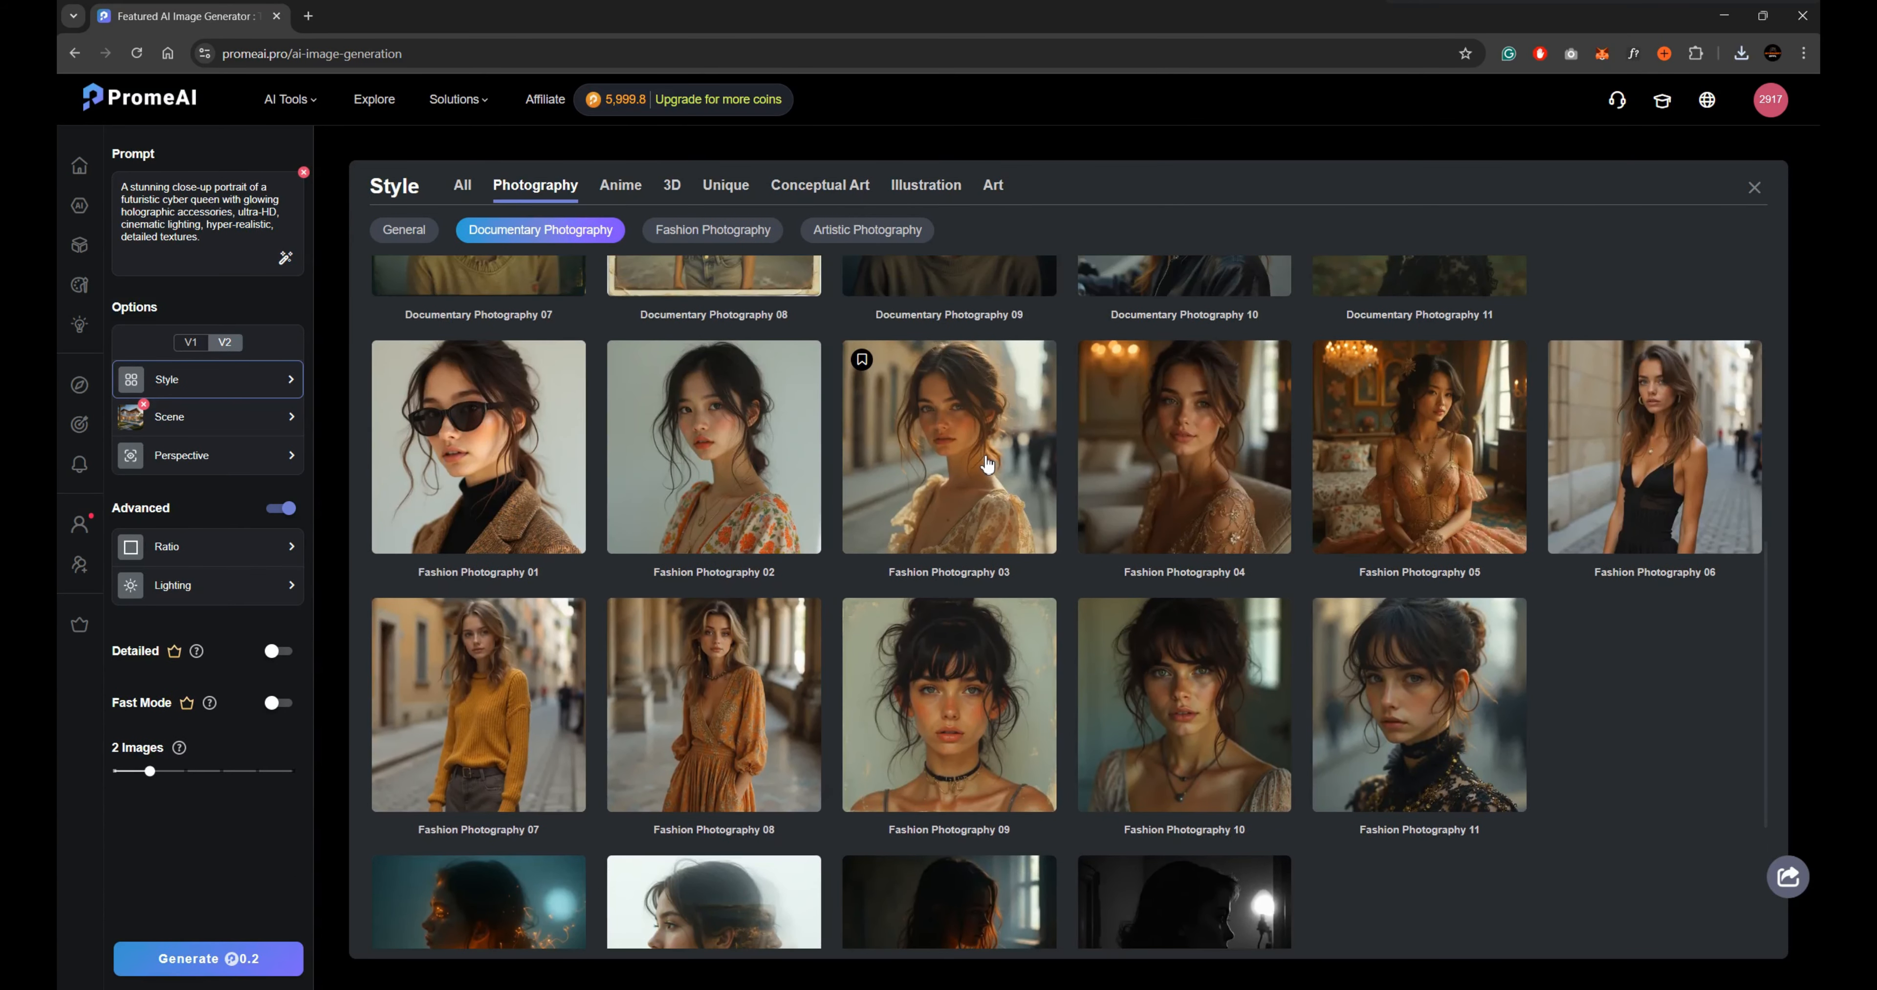
{"action": "scroll", "coordinate": [987, 464], "scroll_direction": "up", "scroll_amount": 3}
{"action": "left_click", "coordinate": [973, 634]}
Remove the Villa scene from the selection and show all scene categories.
{"action": "left_click", "coordinate": [241, 423]}
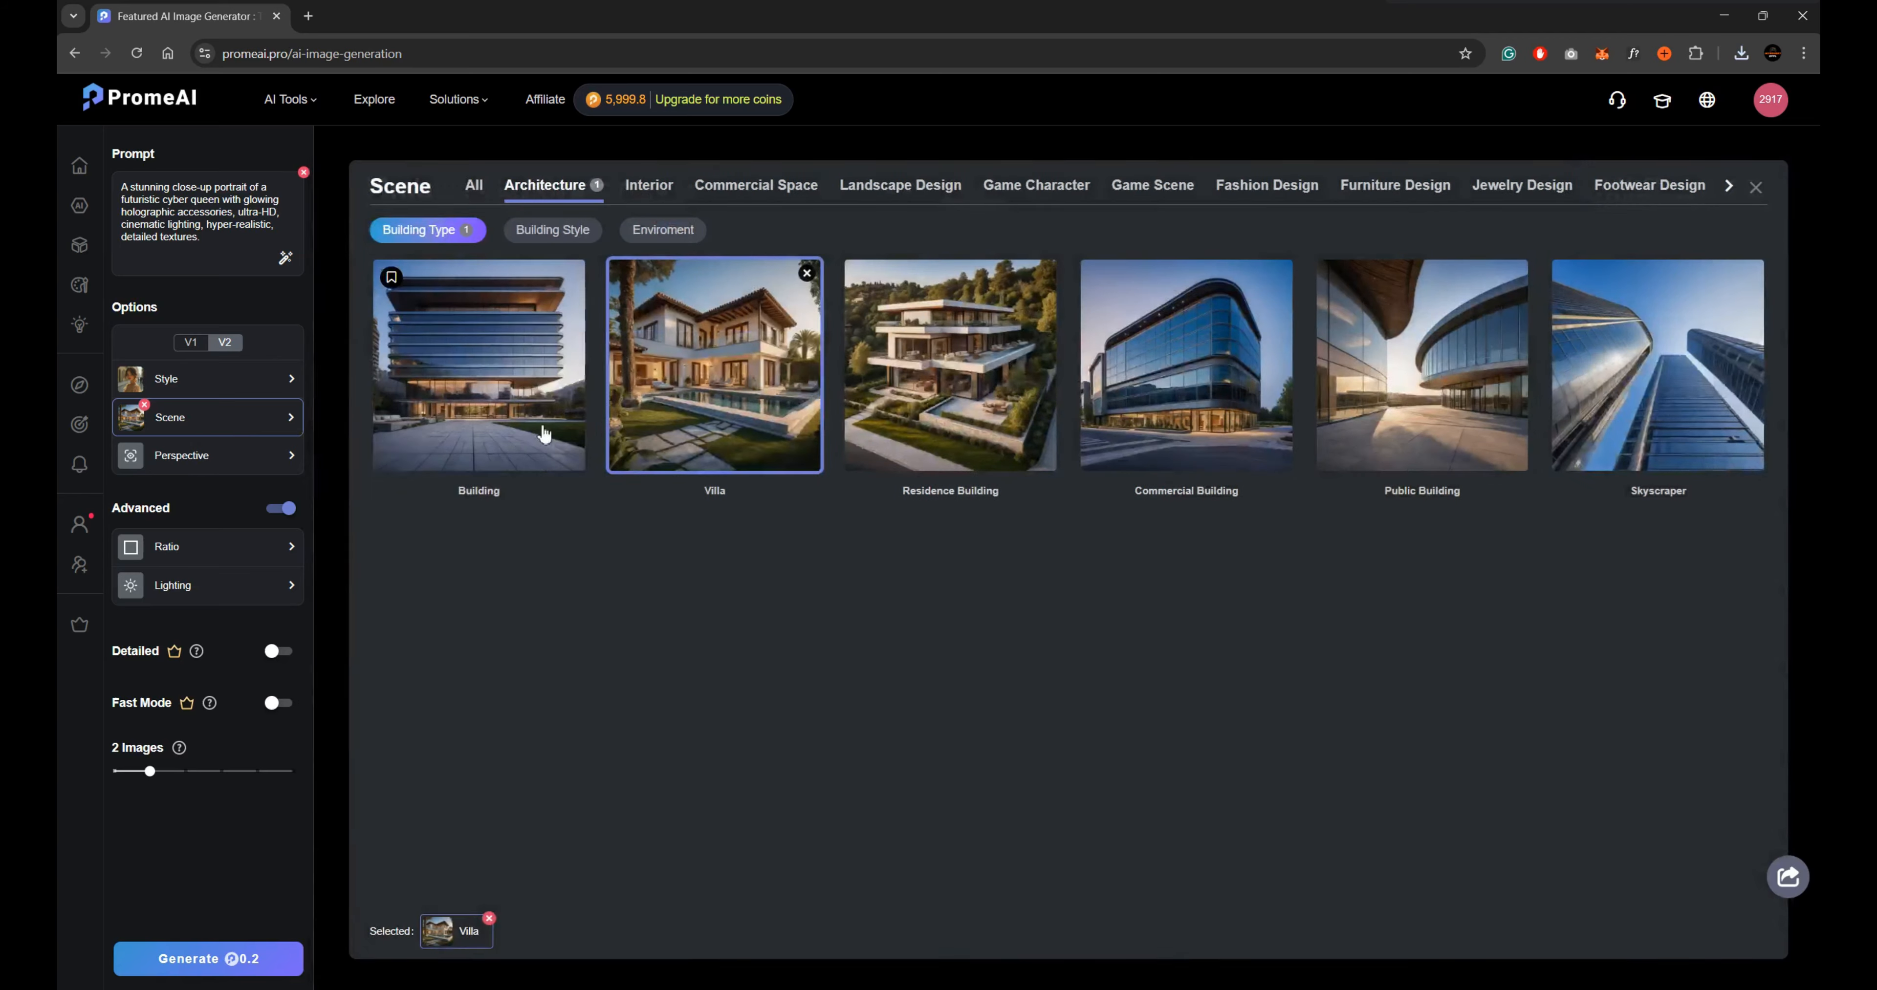
{"action": "left_click", "coordinate": [651, 399]}
{"action": "left_click", "coordinate": [477, 186]}
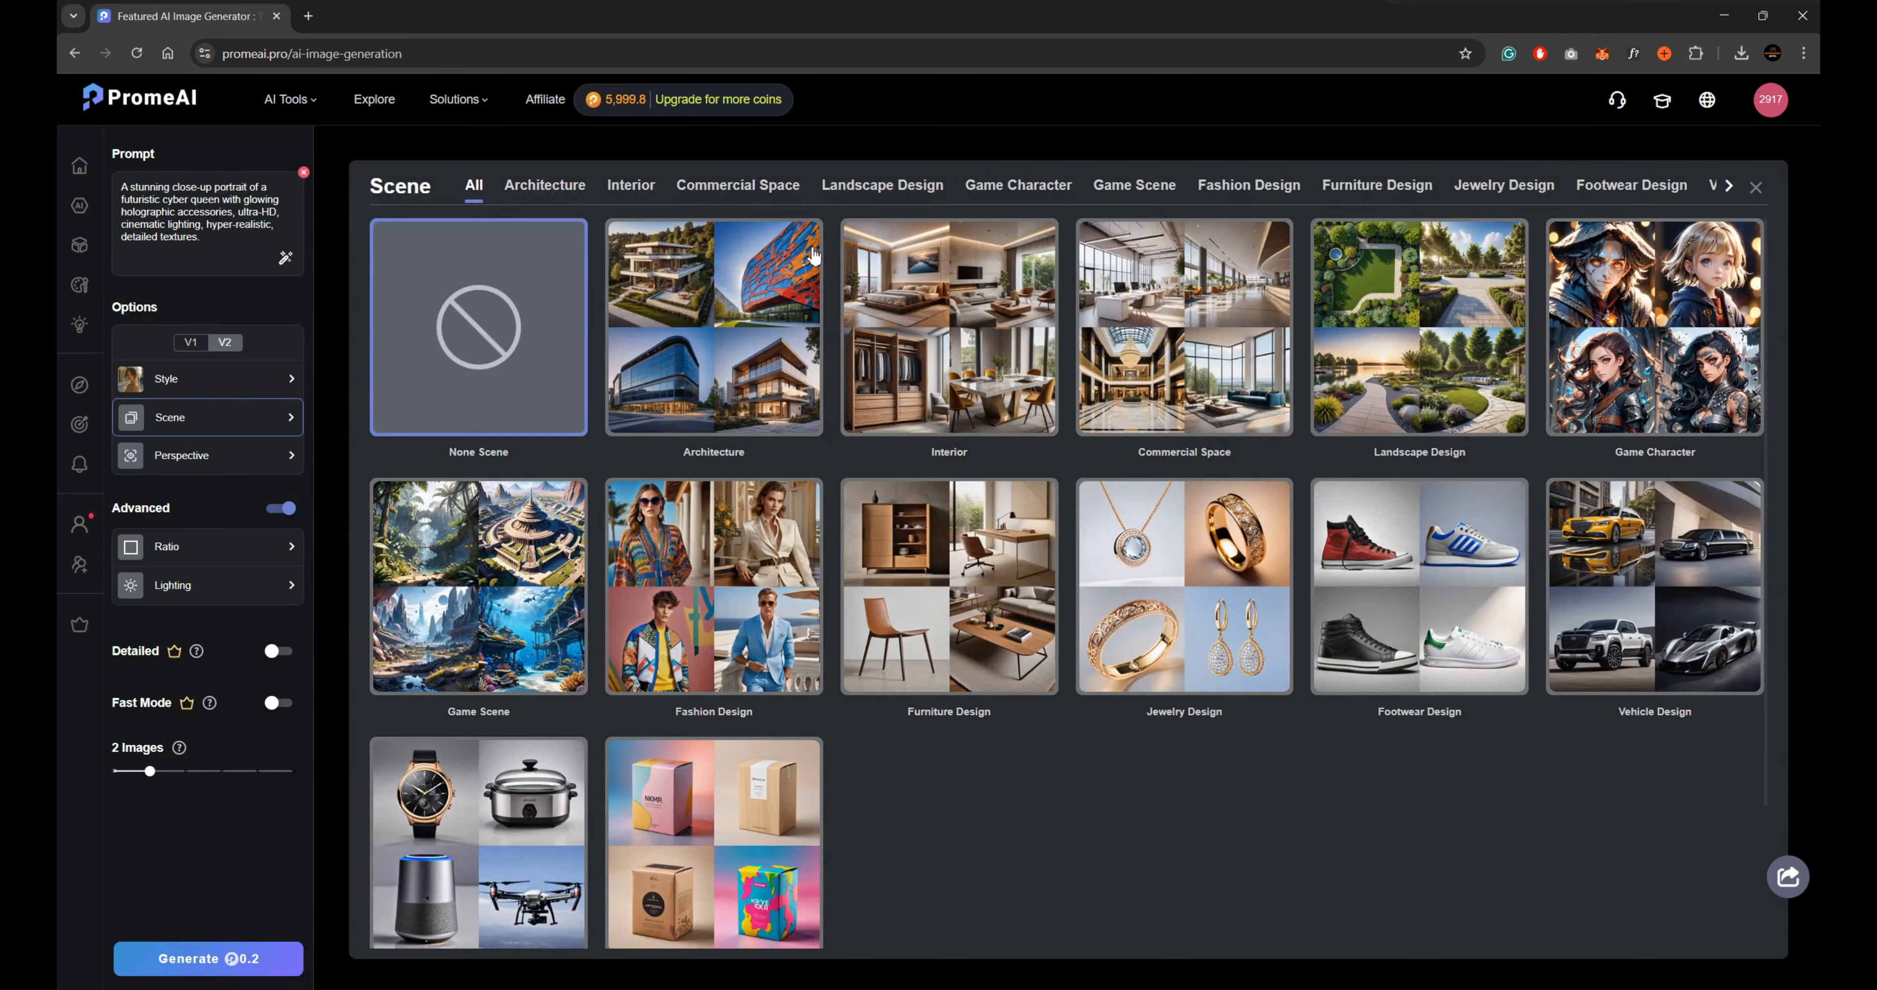
Look through the Women's Fashion scenes under Fashion Design and choose the Straight hairstyle.
{"action": "left_click", "coordinate": [729, 634]}
{"action": "scroll", "coordinate": [1034, 548], "scroll_direction": "down", "scroll_amount": 5}
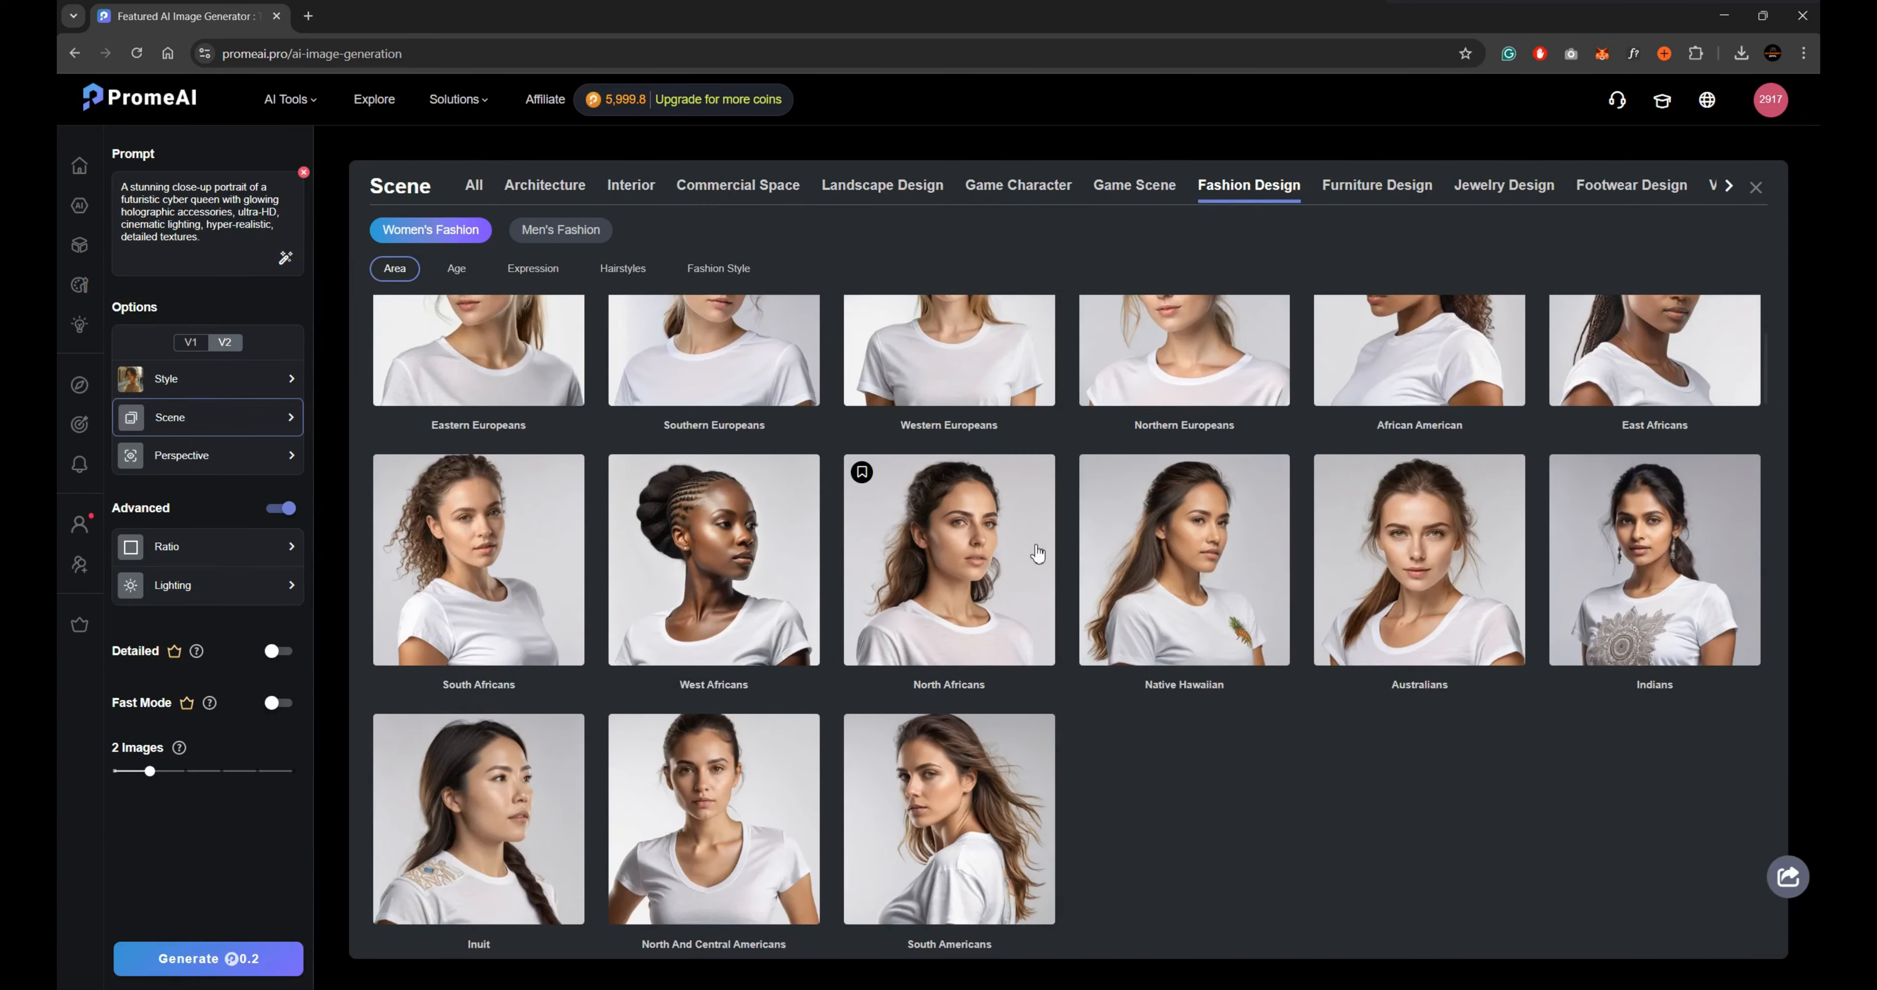
{"action": "scroll", "coordinate": [1038, 553], "scroll_direction": "down", "scroll_amount": 10}
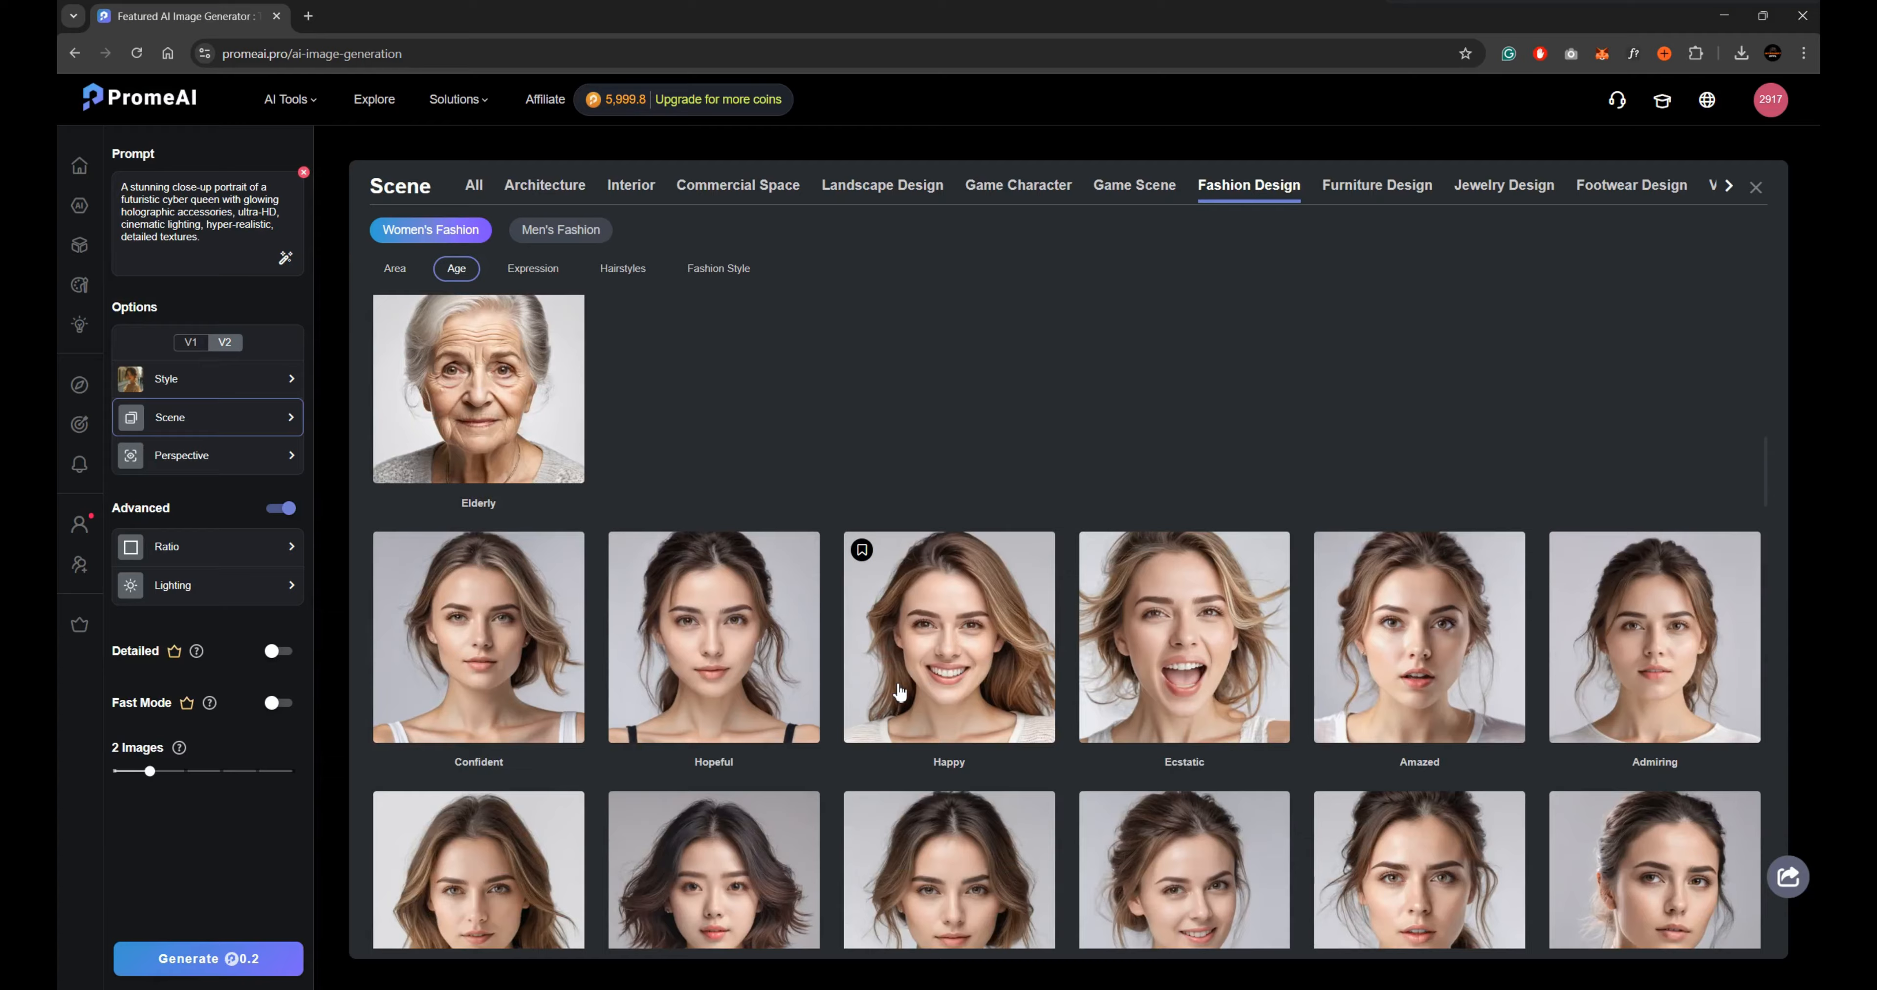
{"action": "scroll", "coordinate": [903, 695], "scroll_direction": "down", "scroll_amount": 10}
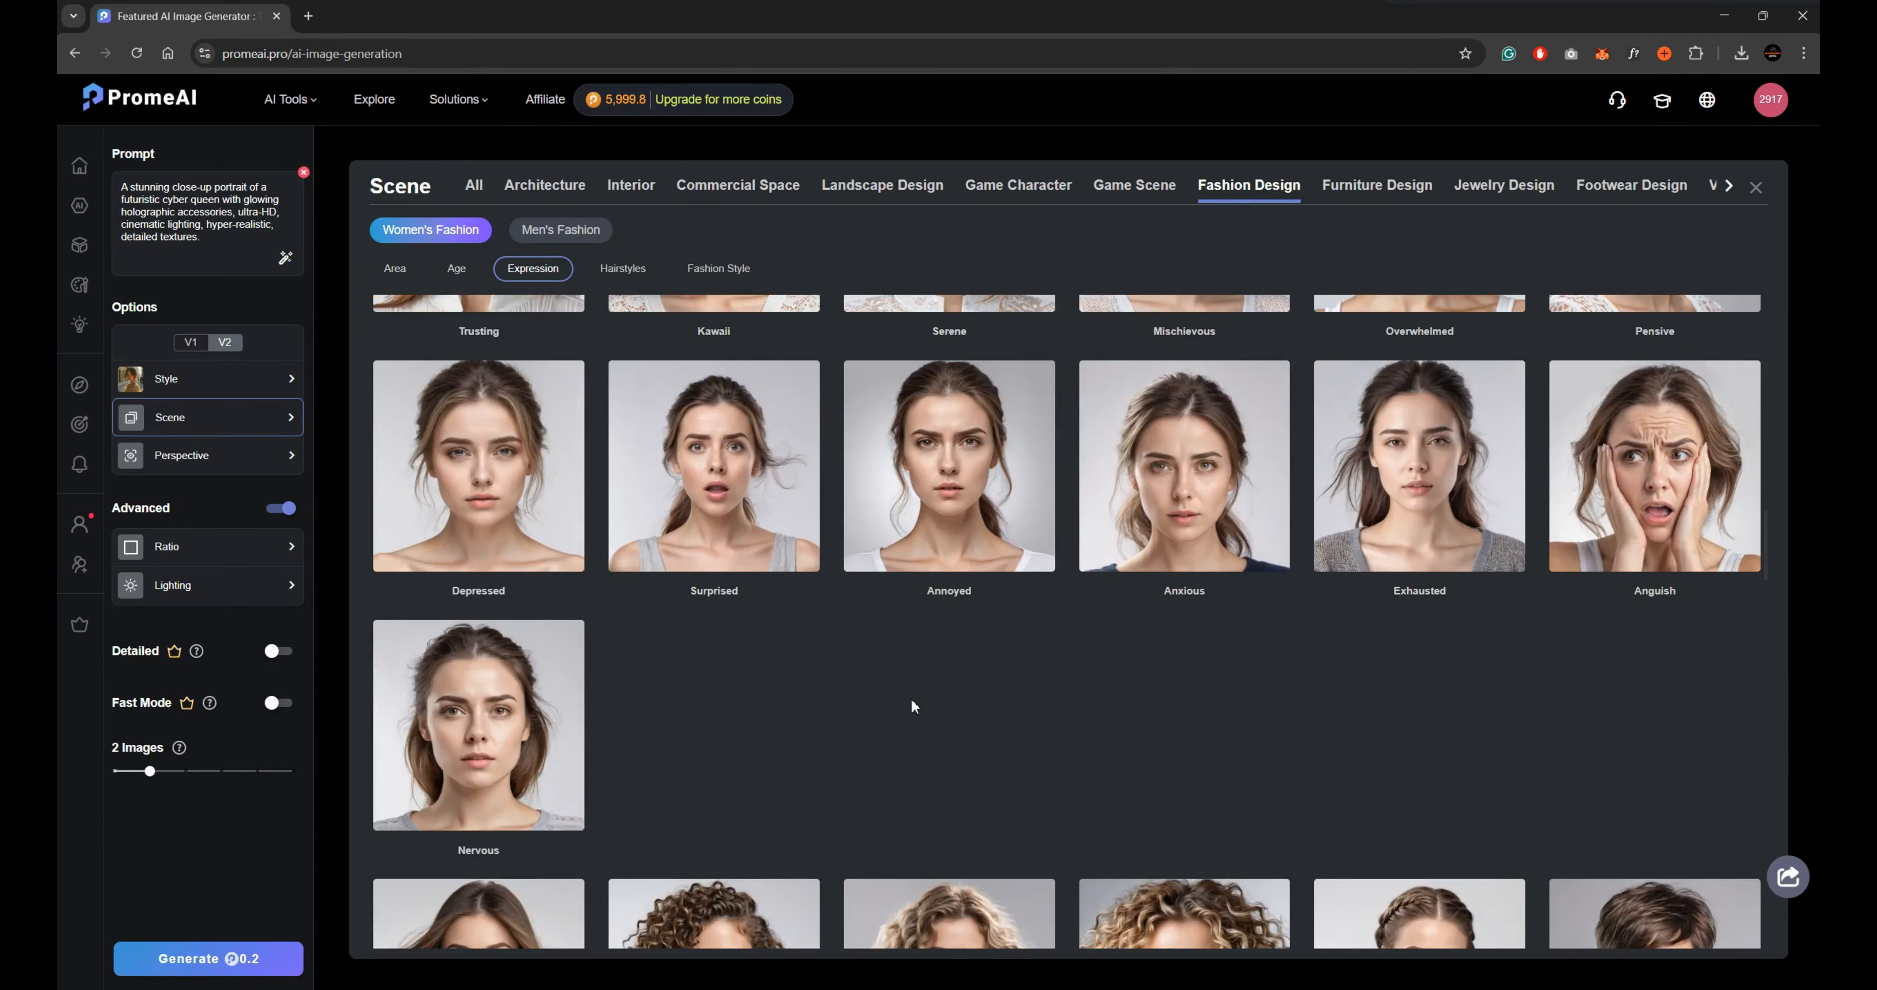
{"action": "scroll", "coordinate": [914, 707], "scroll_direction": "down", "scroll_amount": 5}
{"action": "scroll", "coordinate": [1068, 676], "scroll_direction": "down", "scroll_amount": 5}
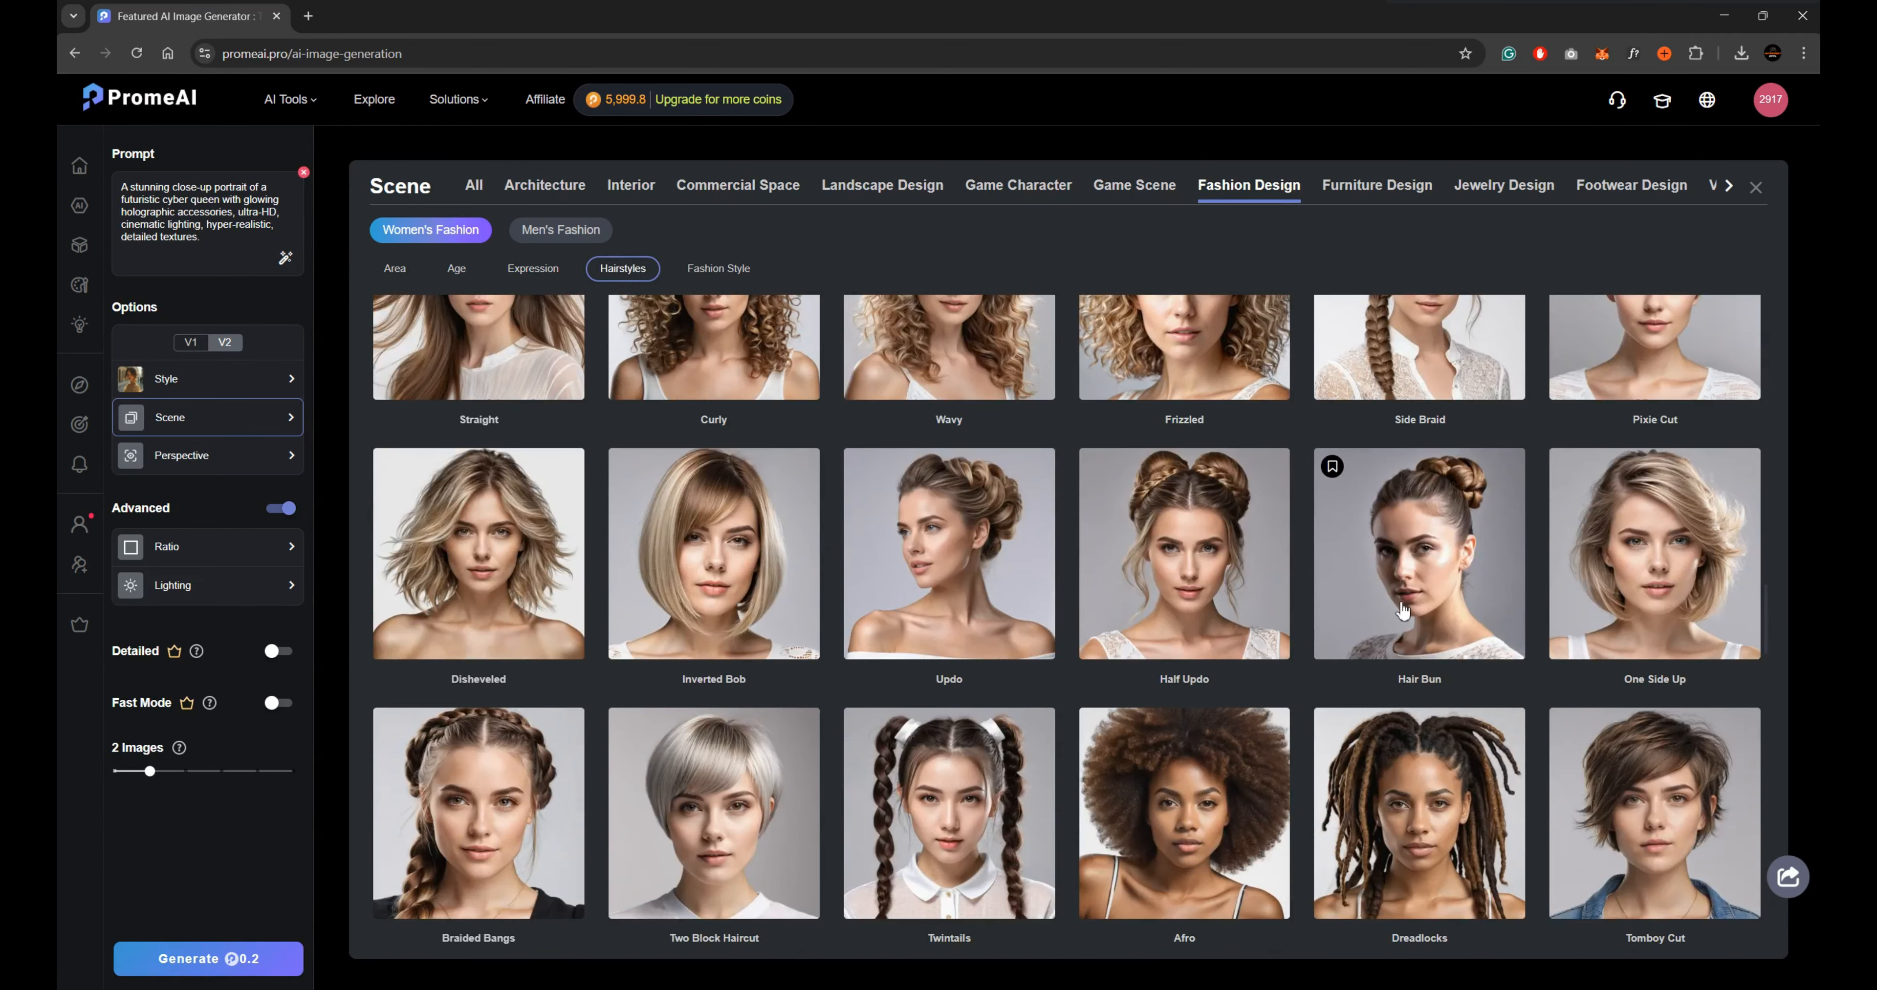
{"action": "scroll", "coordinate": [1403, 612], "scroll_direction": "down", "scroll_amount": 10}
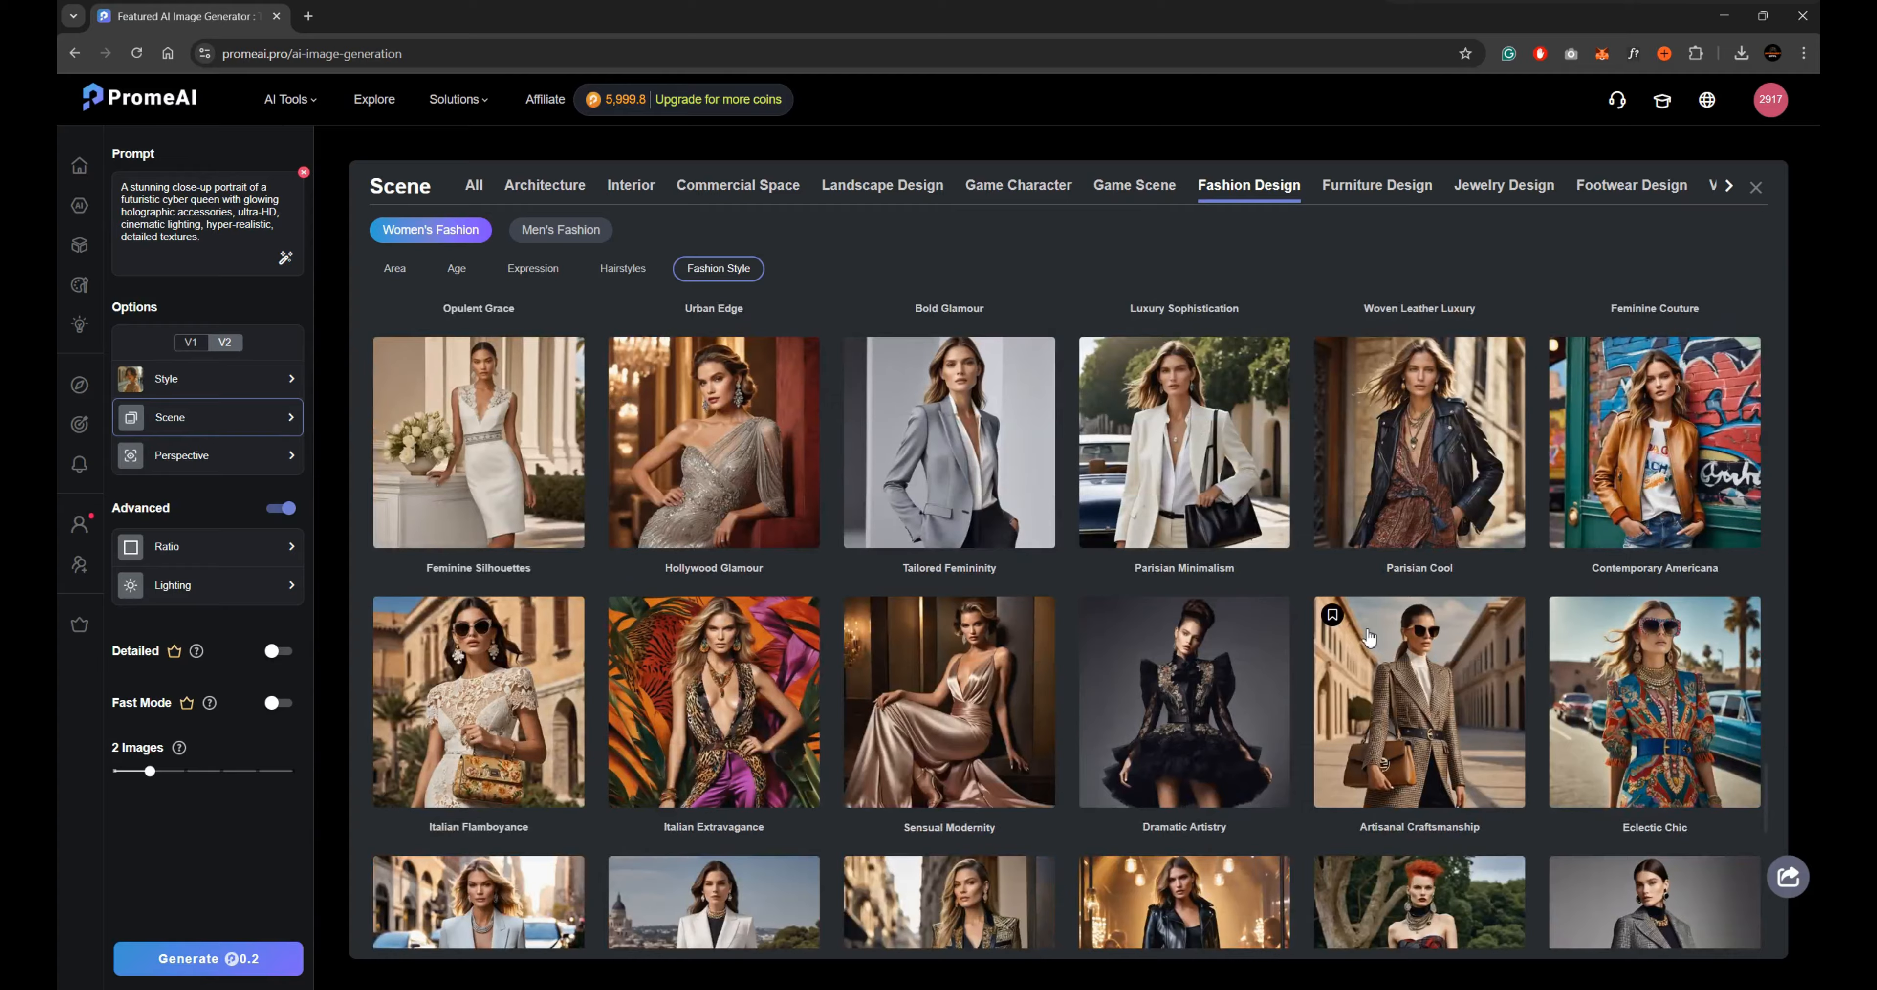
{"action": "scroll", "coordinate": [1369, 637], "scroll_direction": "up", "scroll_amount": 10}
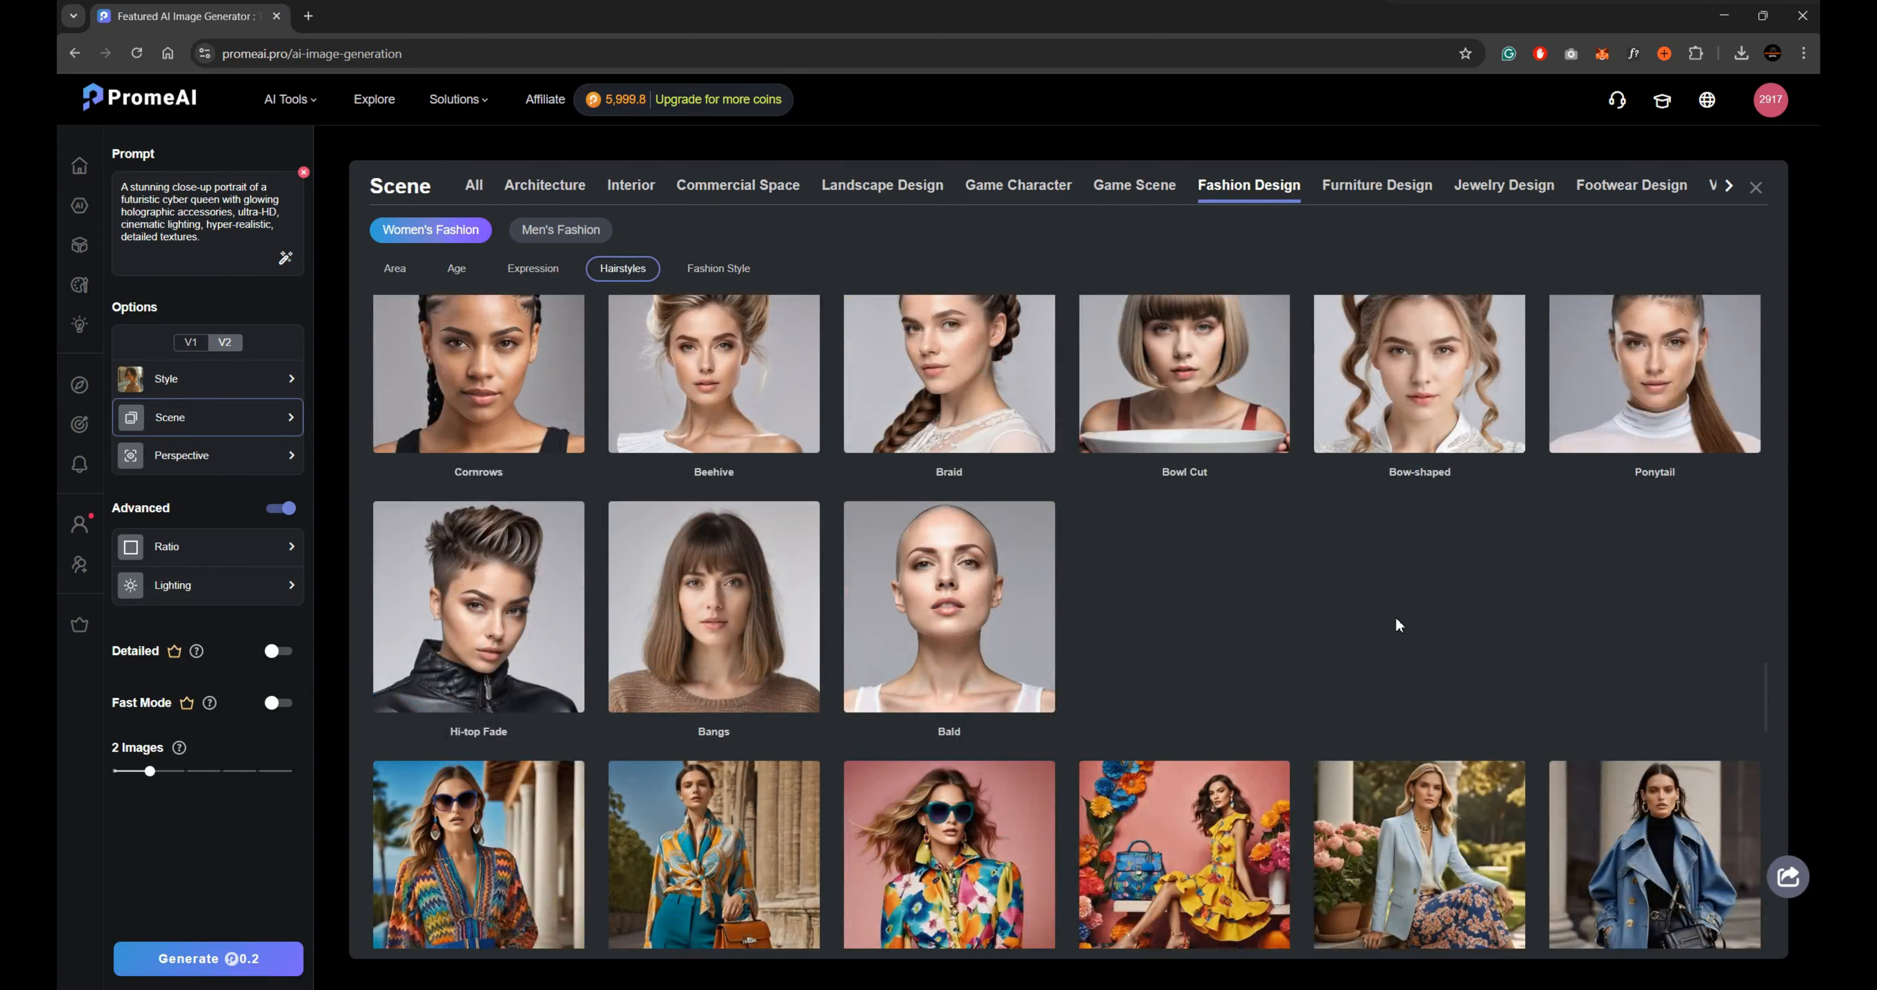
{"action": "scroll", "coordinate": [1396, 619], "scroll_direction": "up", "scroll_amount": 8}
{"action": "left_click", "coordinate": [454, 589]}
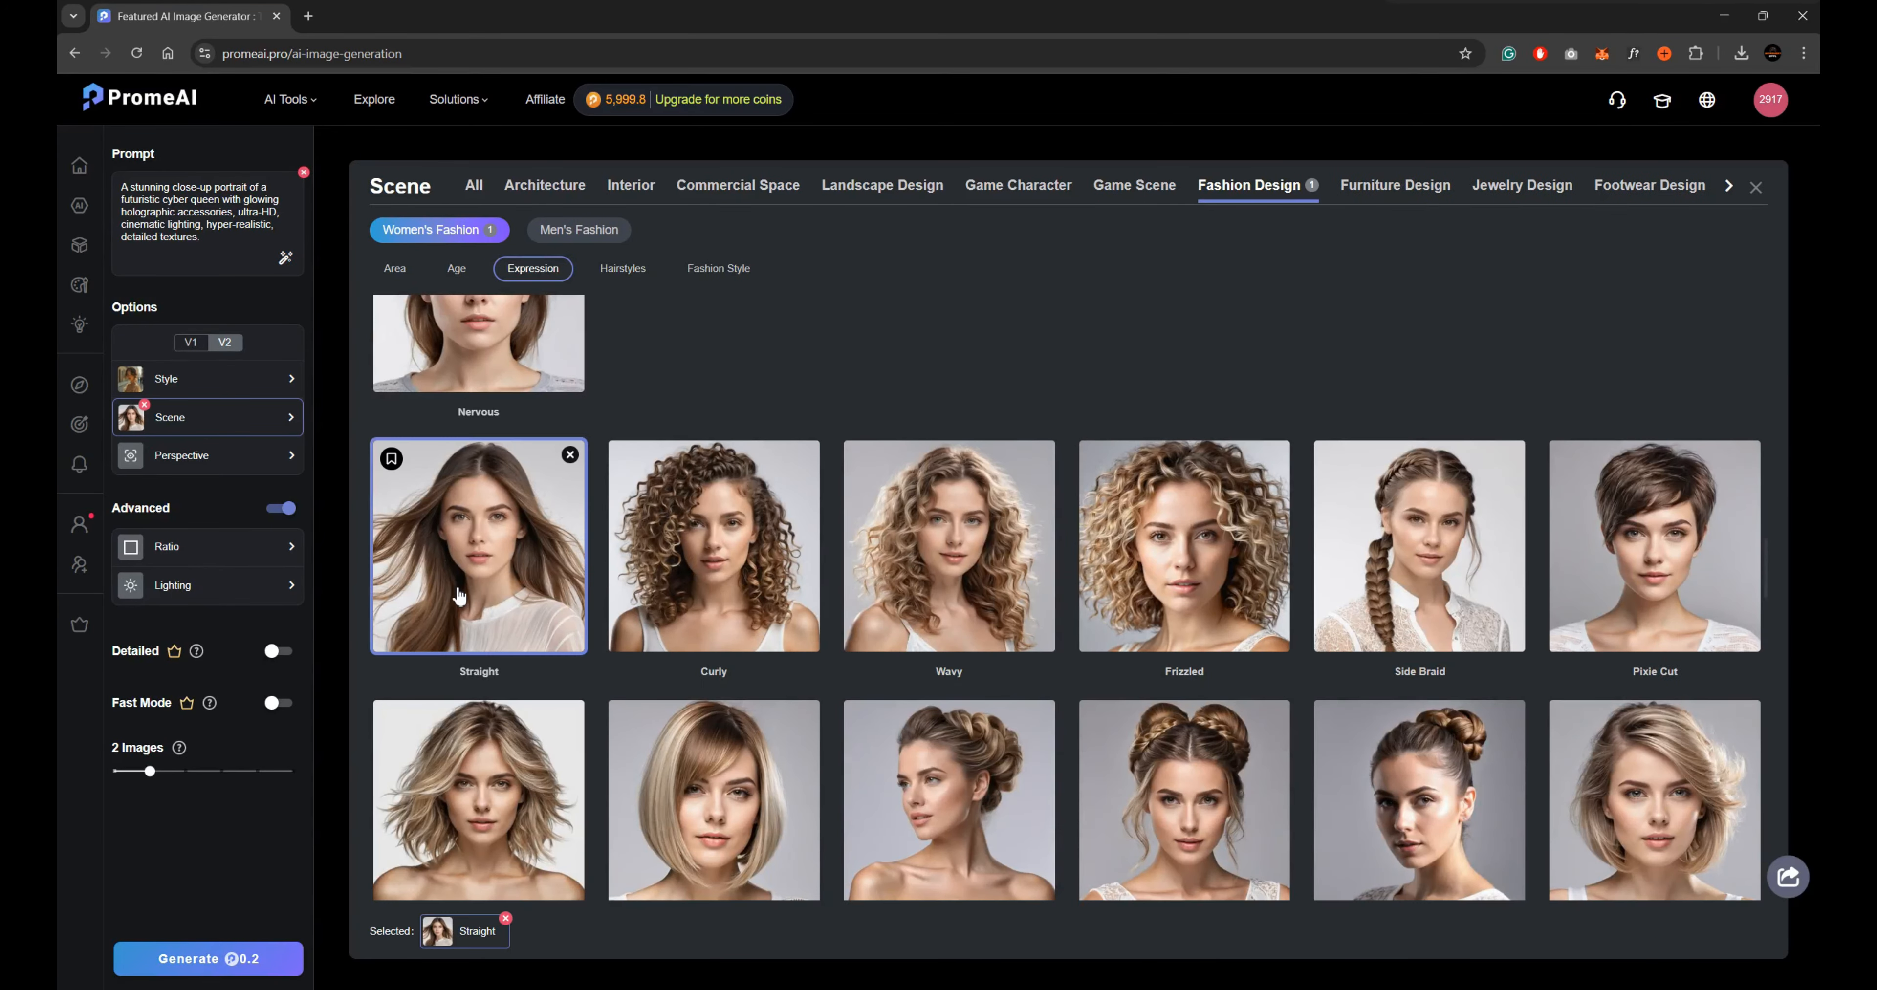
Set the perspective to Portrait Shot and the aspect ratio to 16:9.
{"action": "left_click", "coordinate": [202, 456]}
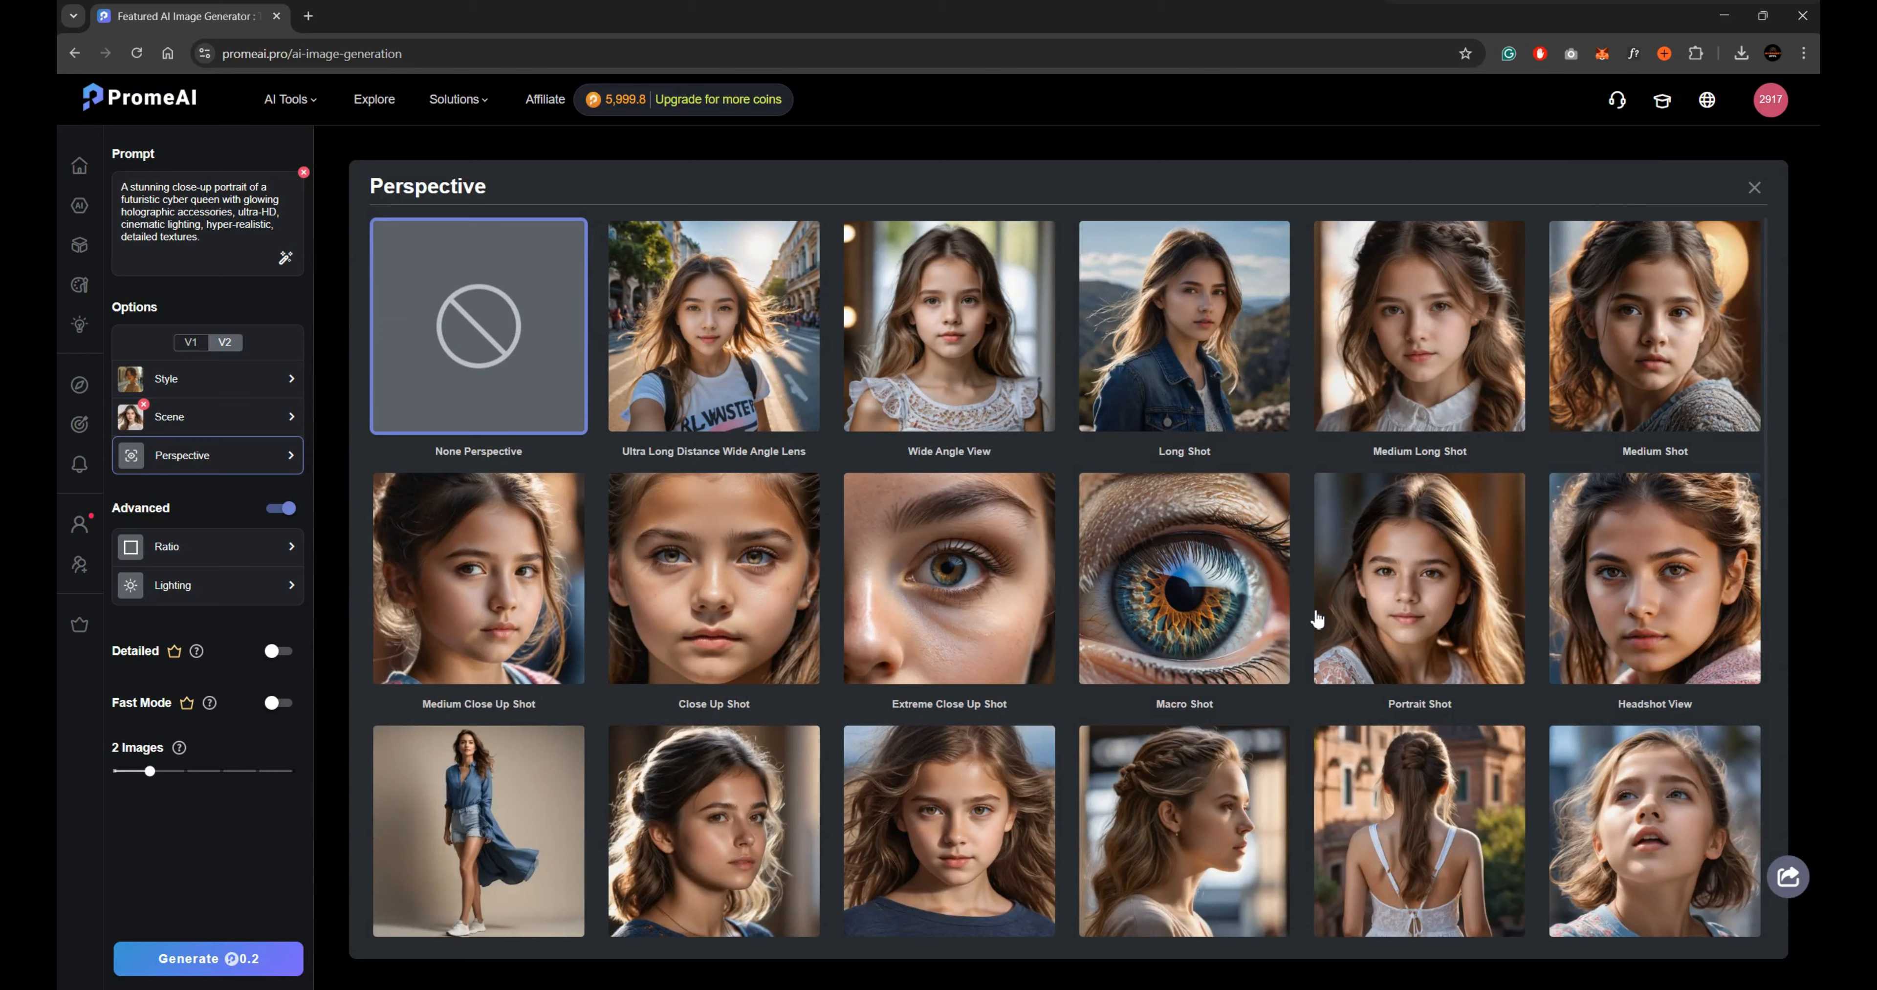
{"action": "left_click", "coordinate": [1448, 568]}
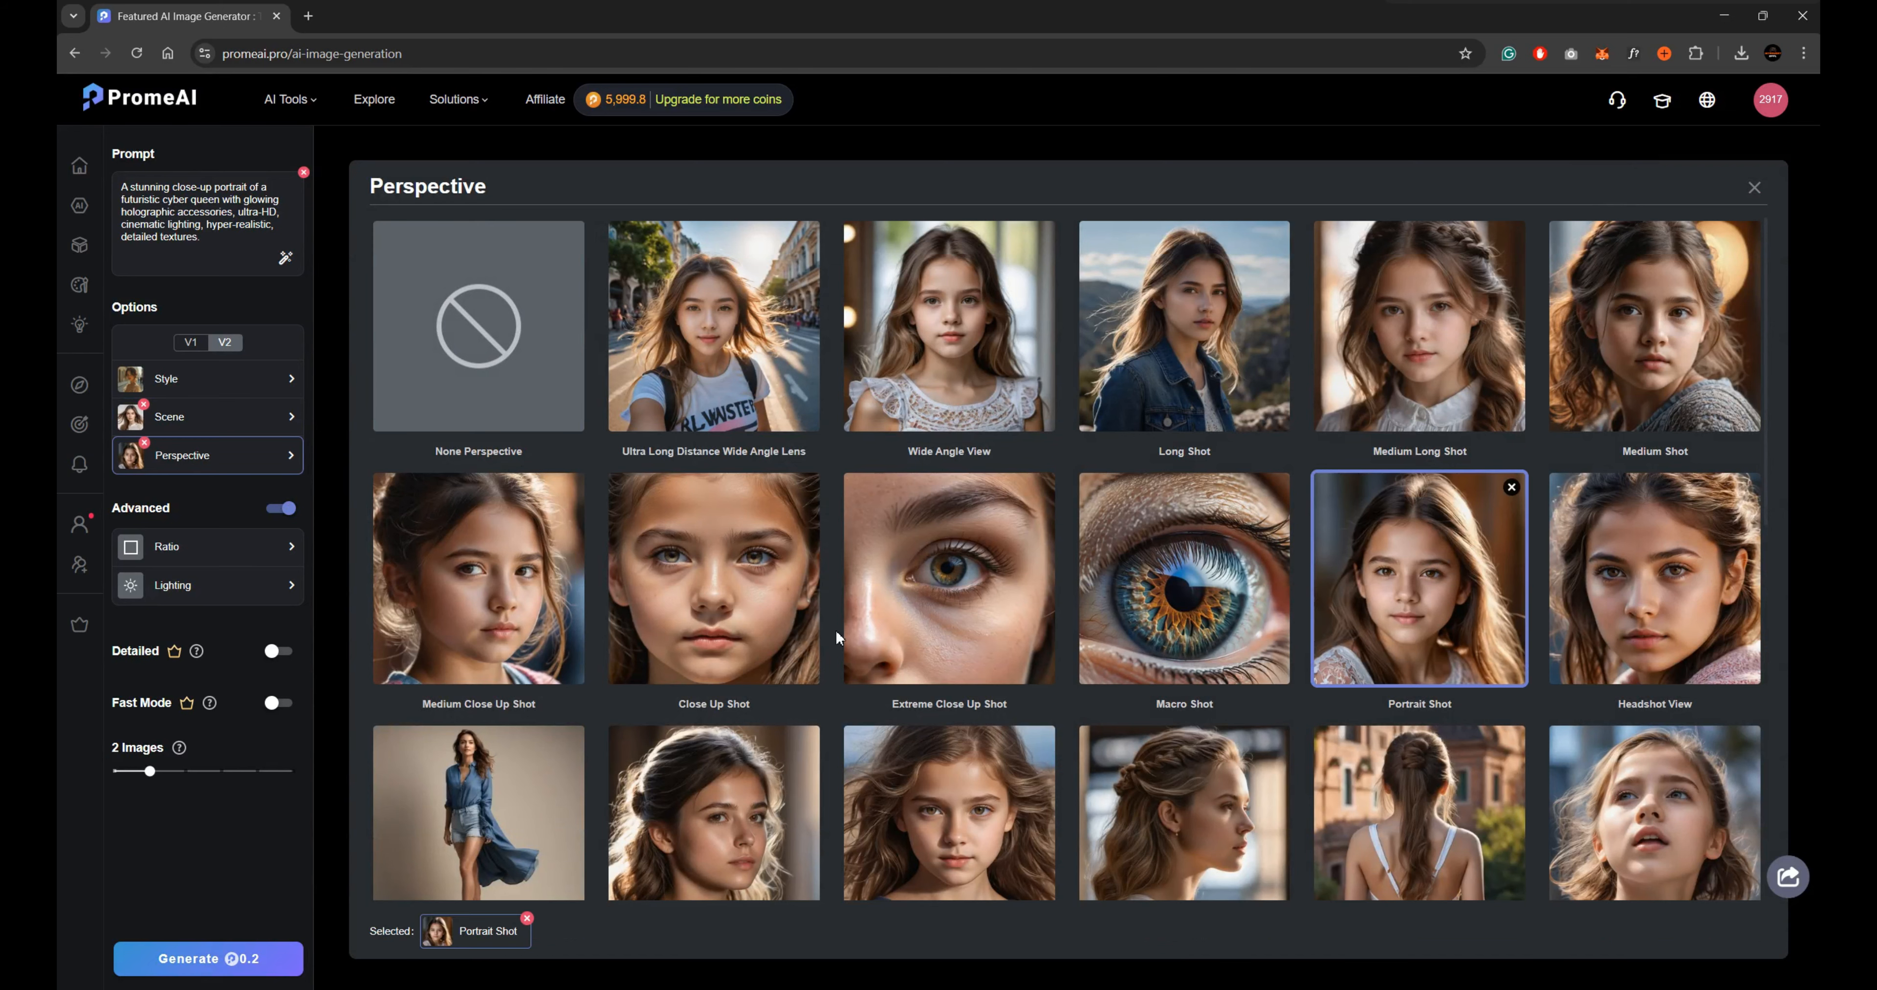
{"action": "left_click", "coordinate": [219, 546]}
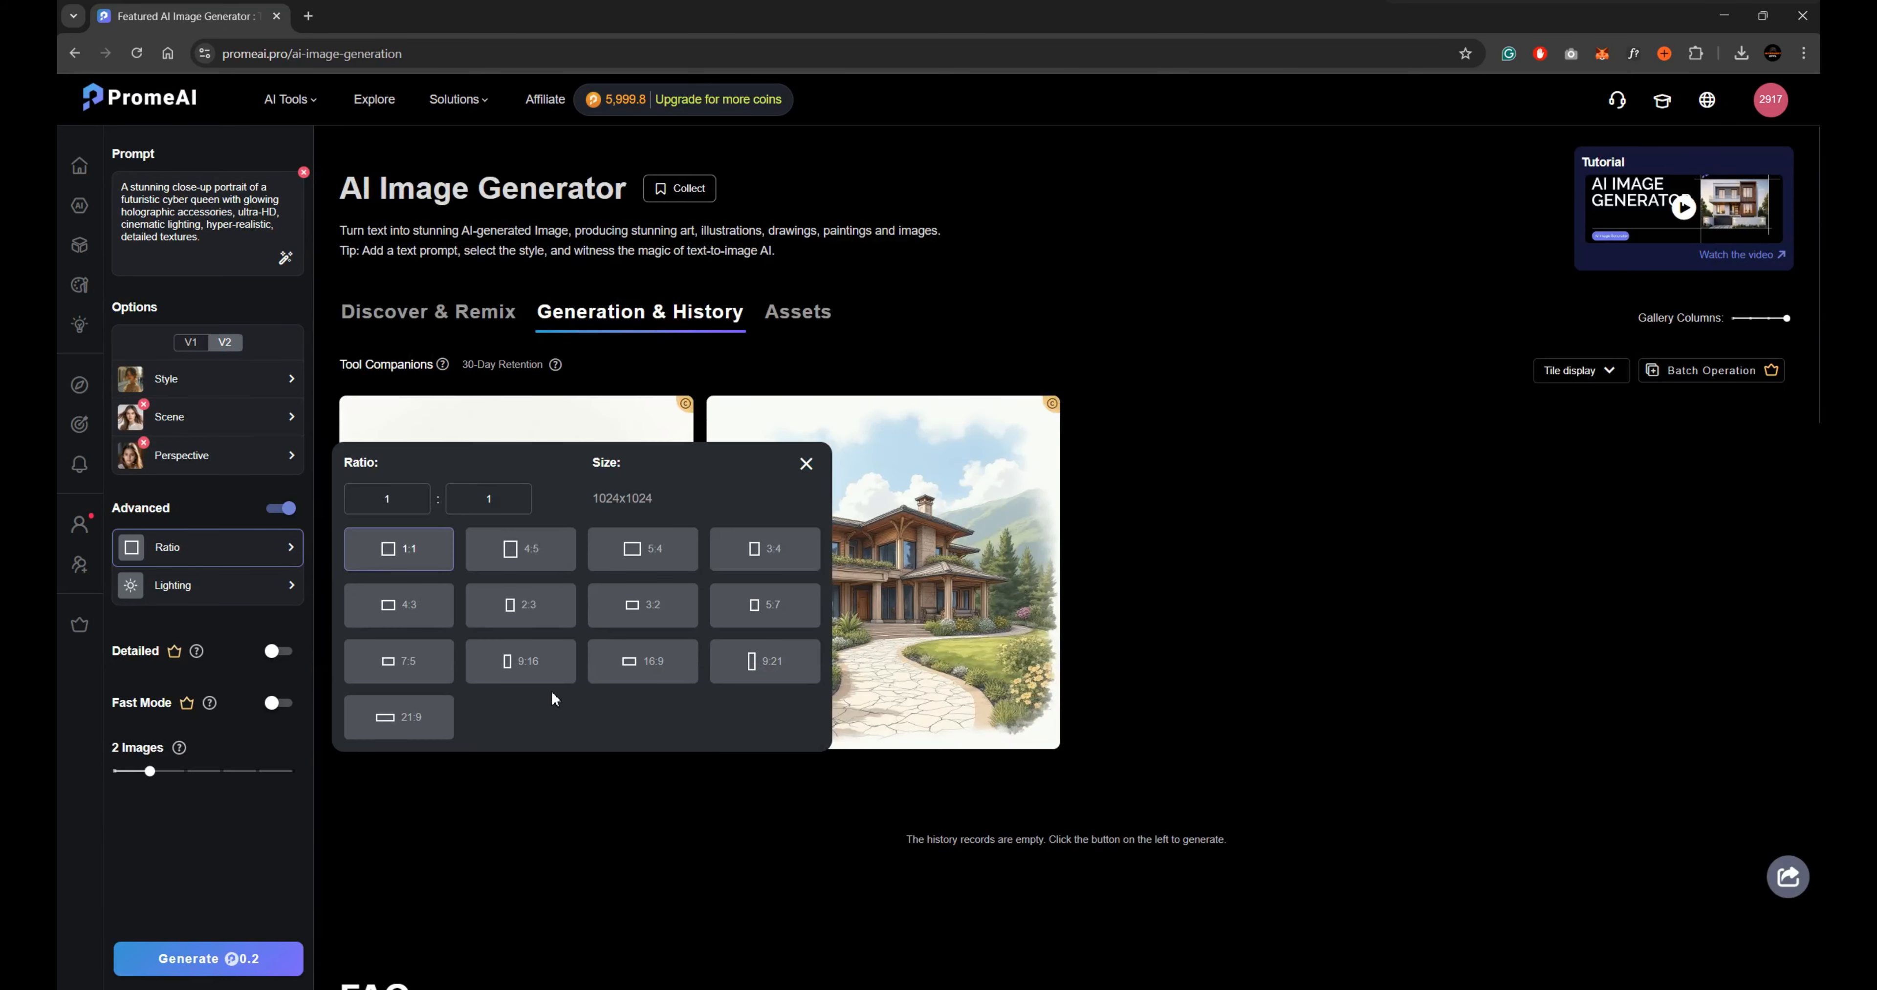
{"action": "left_click", "coordinate": [662, 676]}
Turn on Detailed mode and generate 2 images, leaving the lighting preset unchosen.
{"action": "left_click", "coordinate": [173, 587]}
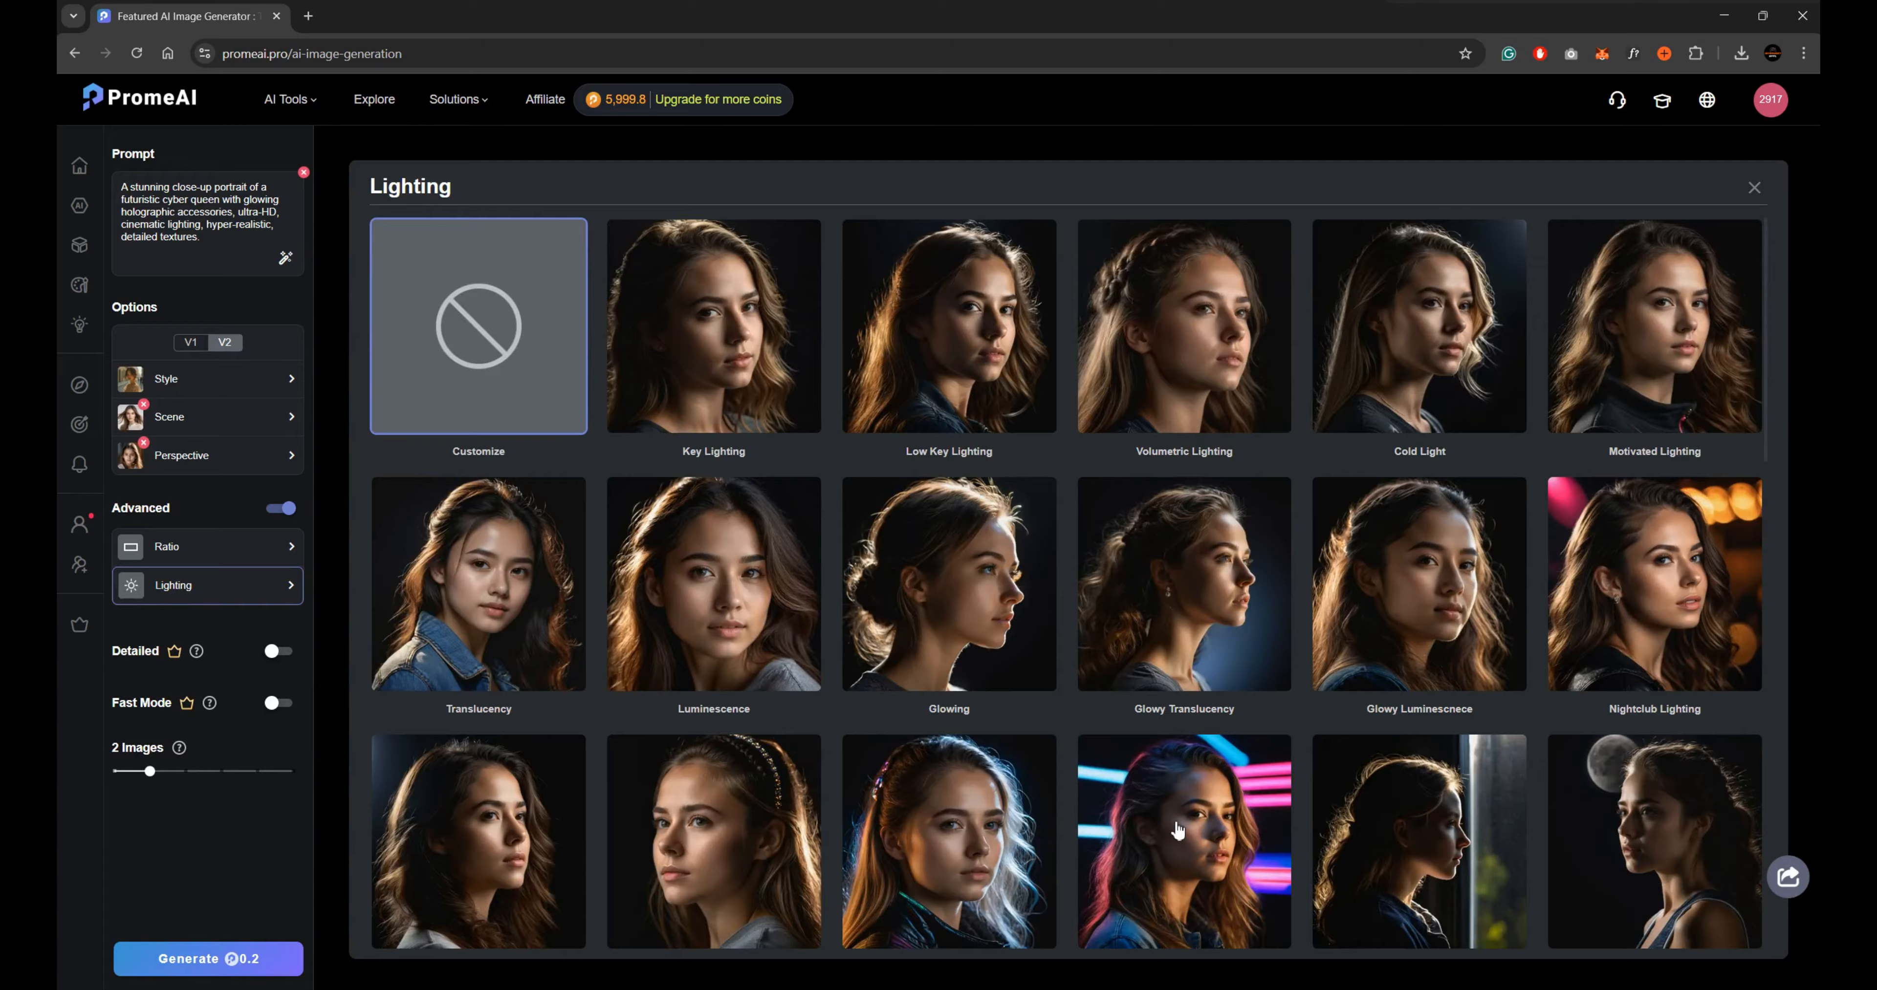
{"action": "scroll", "coordinate": [1179, 830], "scroll_direction": "down", "scroll_amount": 20}
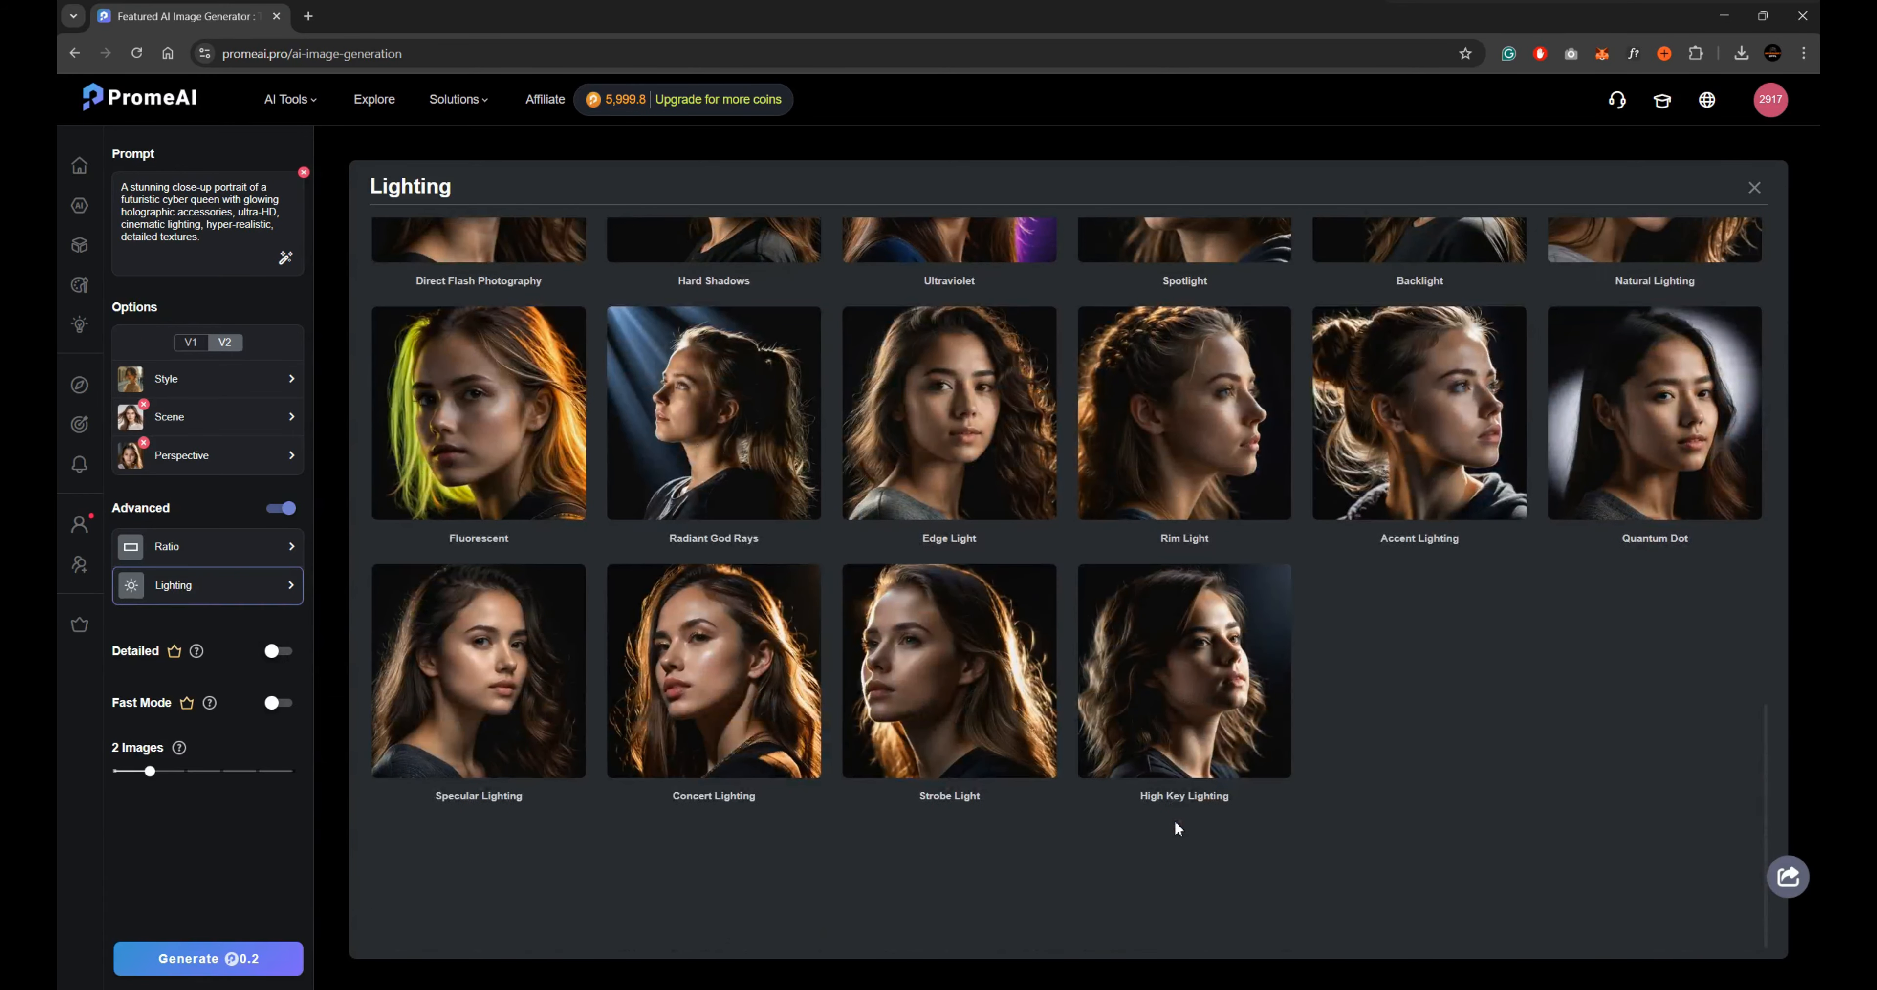
{"action": "scroll", "coordinate": [1175, 820], "scroll_direction": "up", "scroll_amount": 10}
{"action": "mouse_move", "coordinate": [196, 654]}
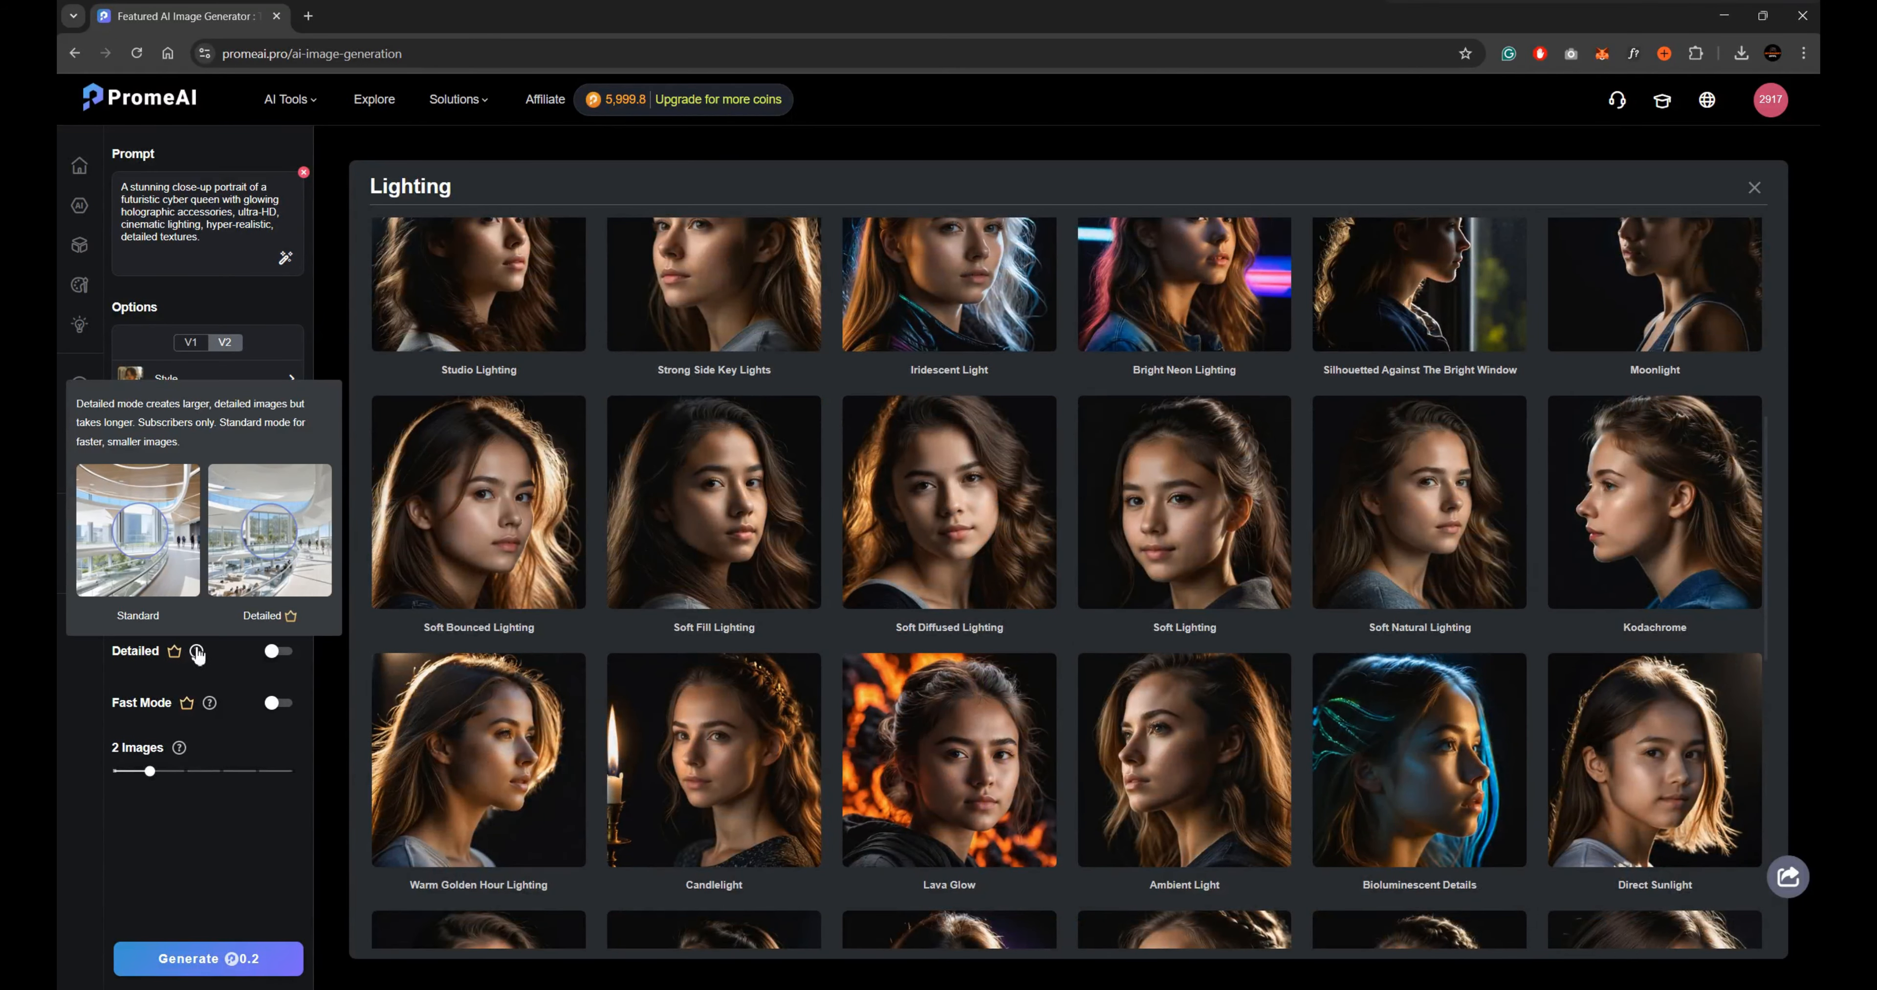
{"action": "left_click", "coordinate": [281, 653]}
{"action": "mouse_move", "coordinate": [209, 706]}
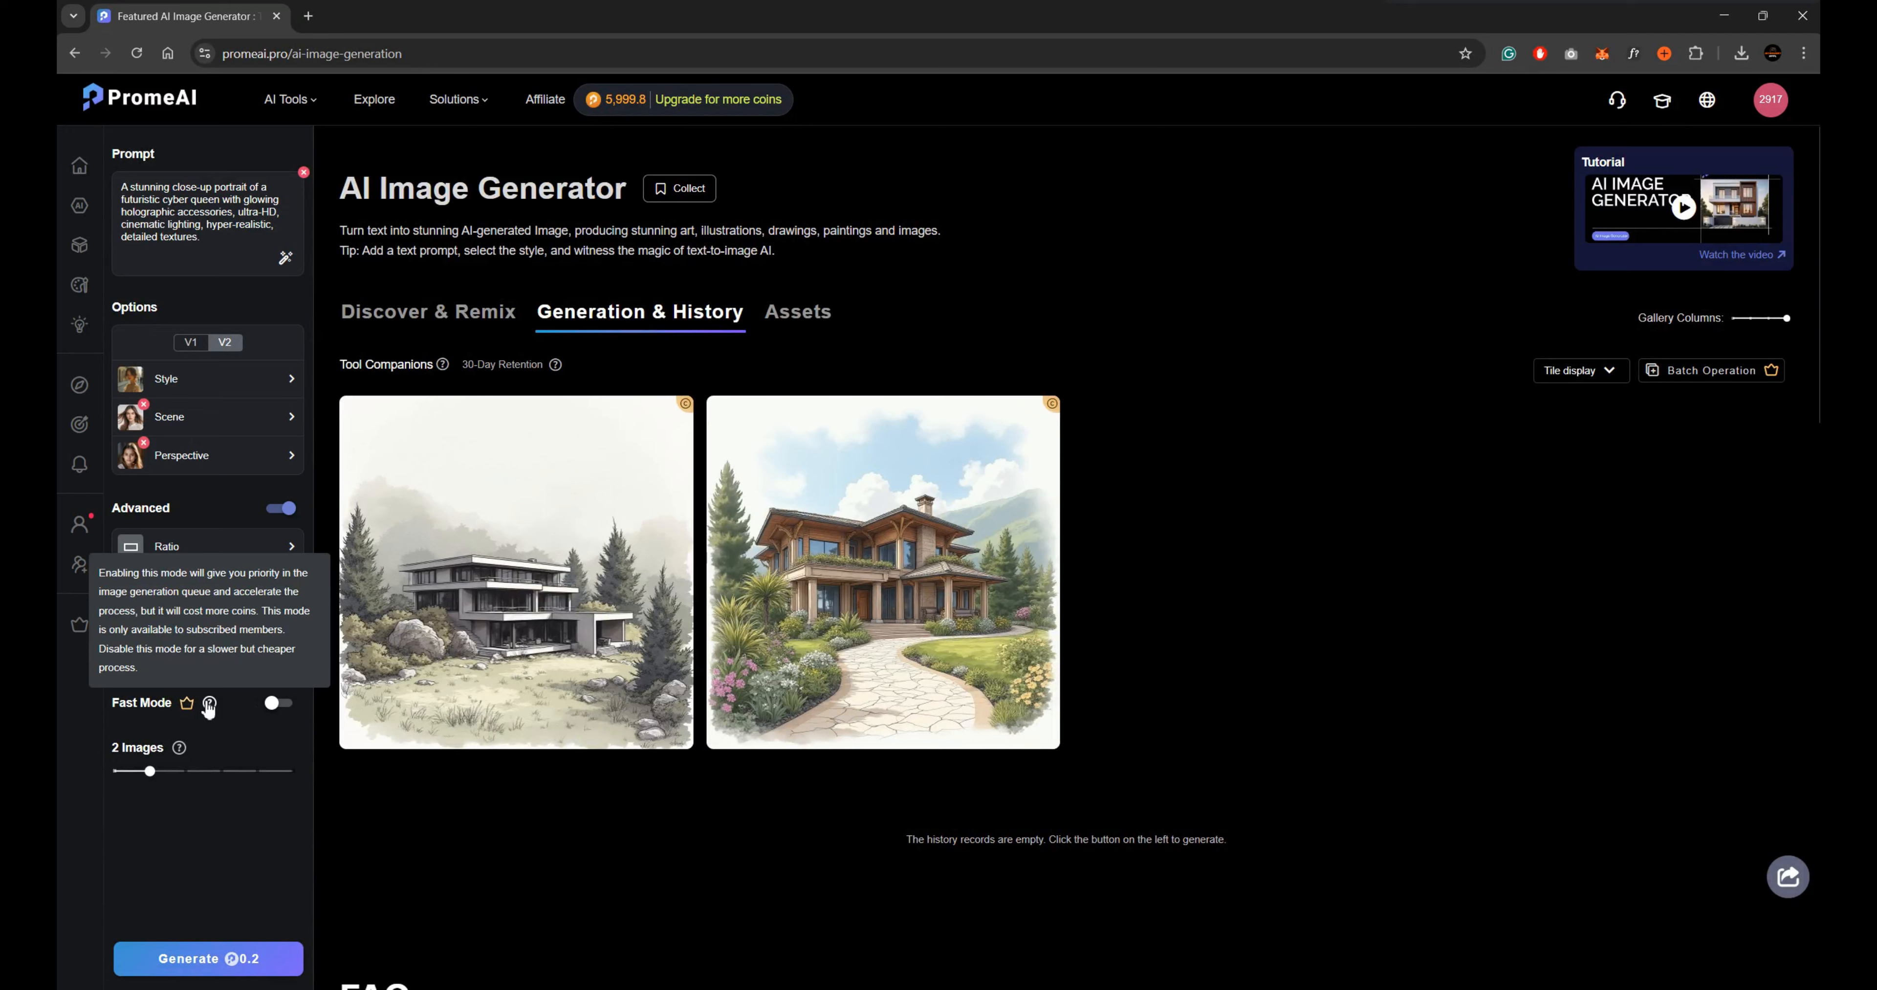
{"action": "left_click", "coordinate": [208, 958]}
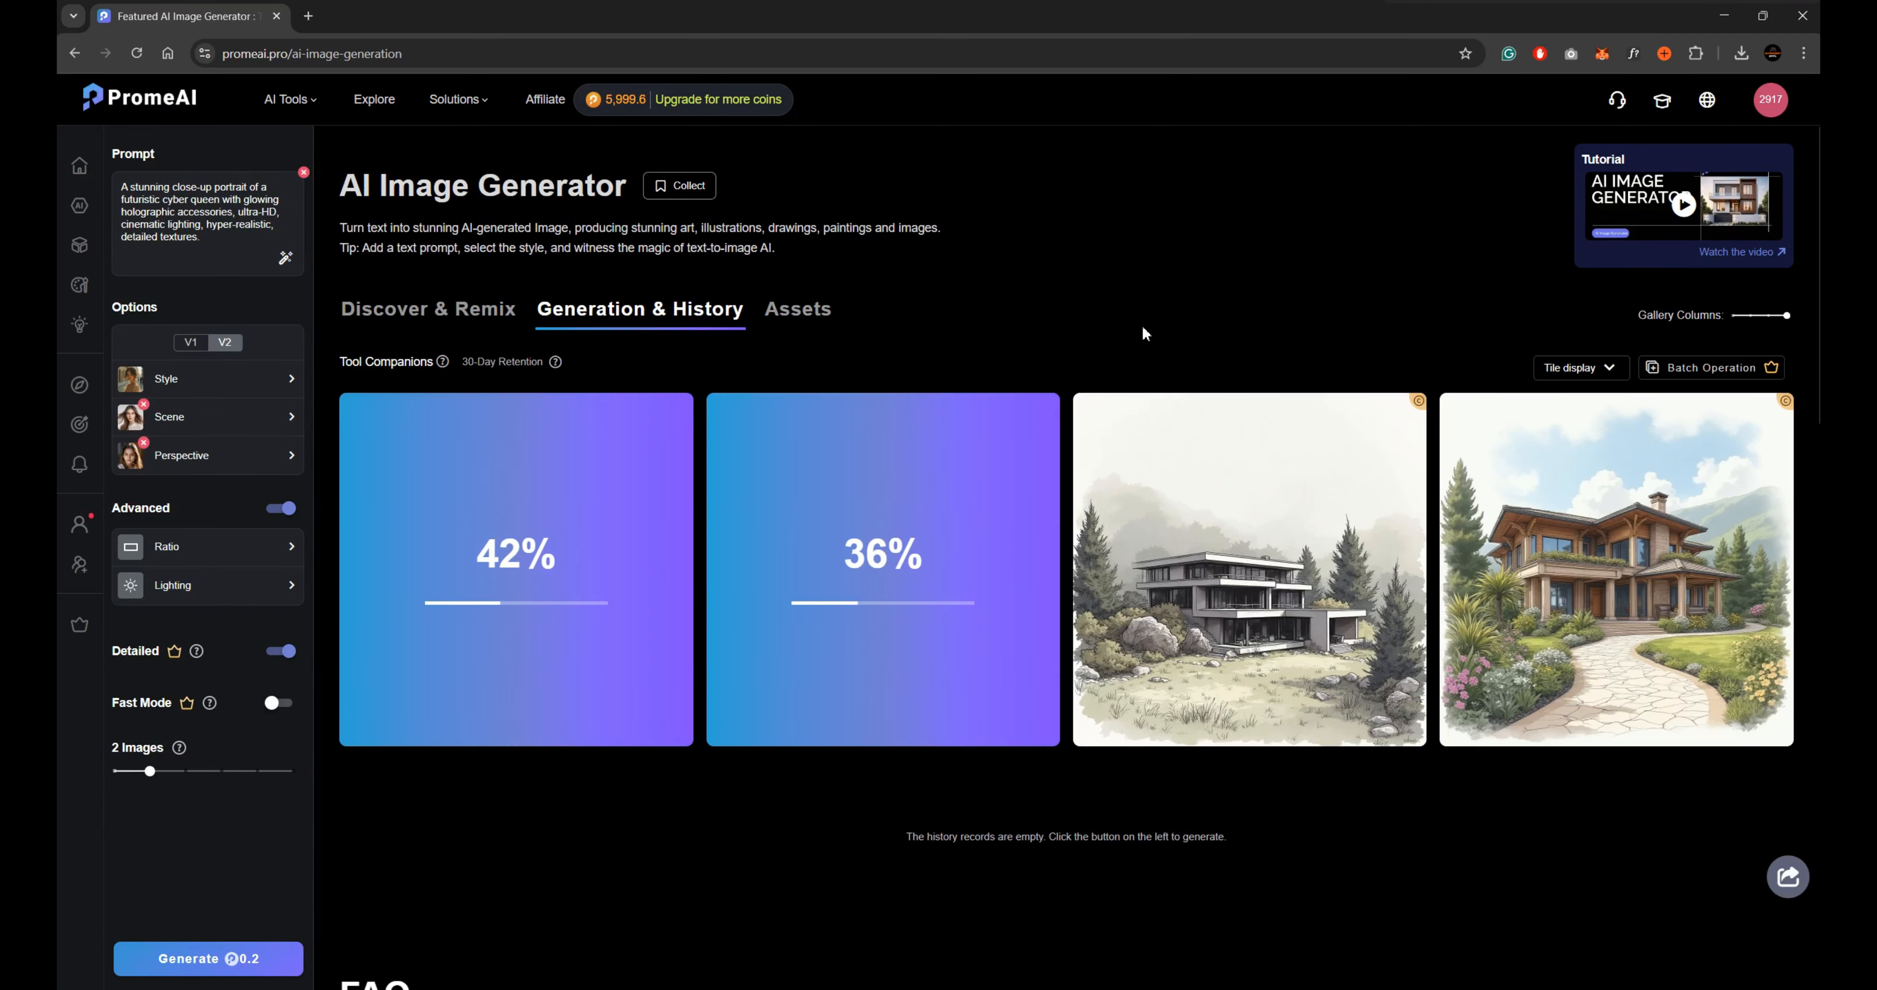
Open the second generated cyber queen portrait and save it with Full Download.
{"action": "left_click", "coordinate": [869, 473]}
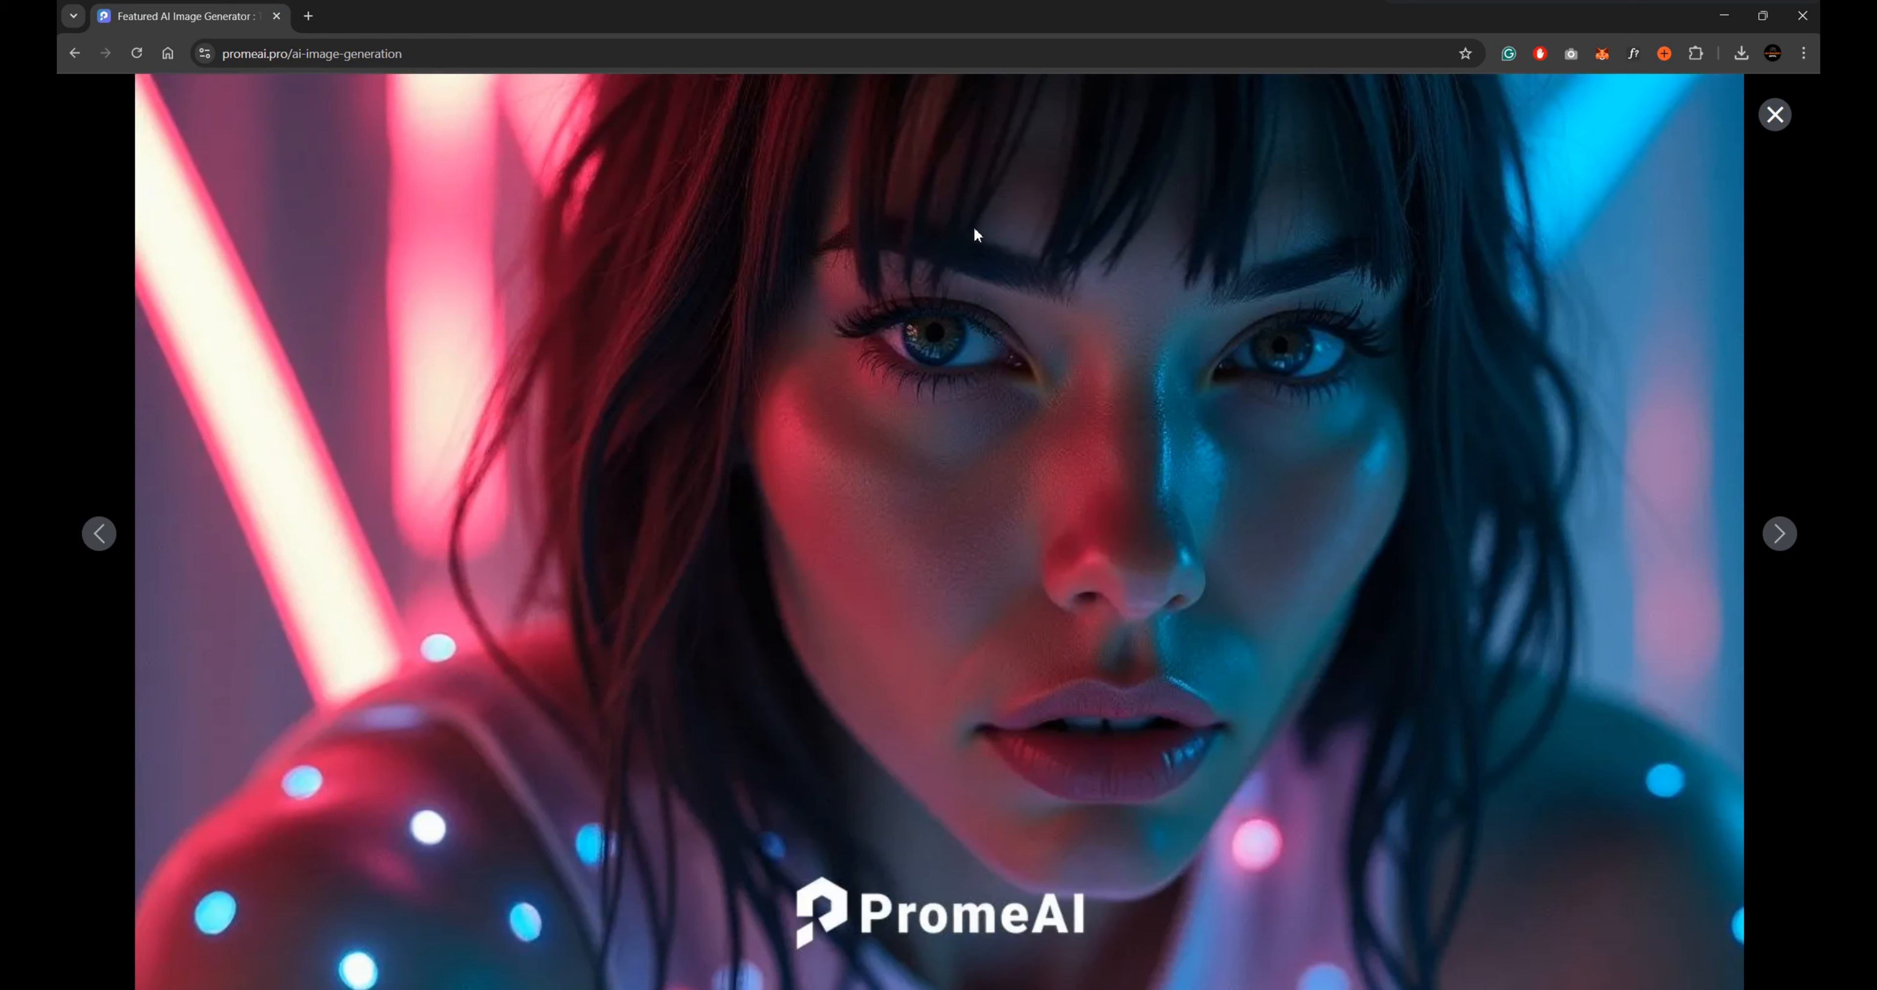
{"action": "left_click", "coordinate": [932, 121]}
{"action": "left_click", "coordinate": [905, 256]}
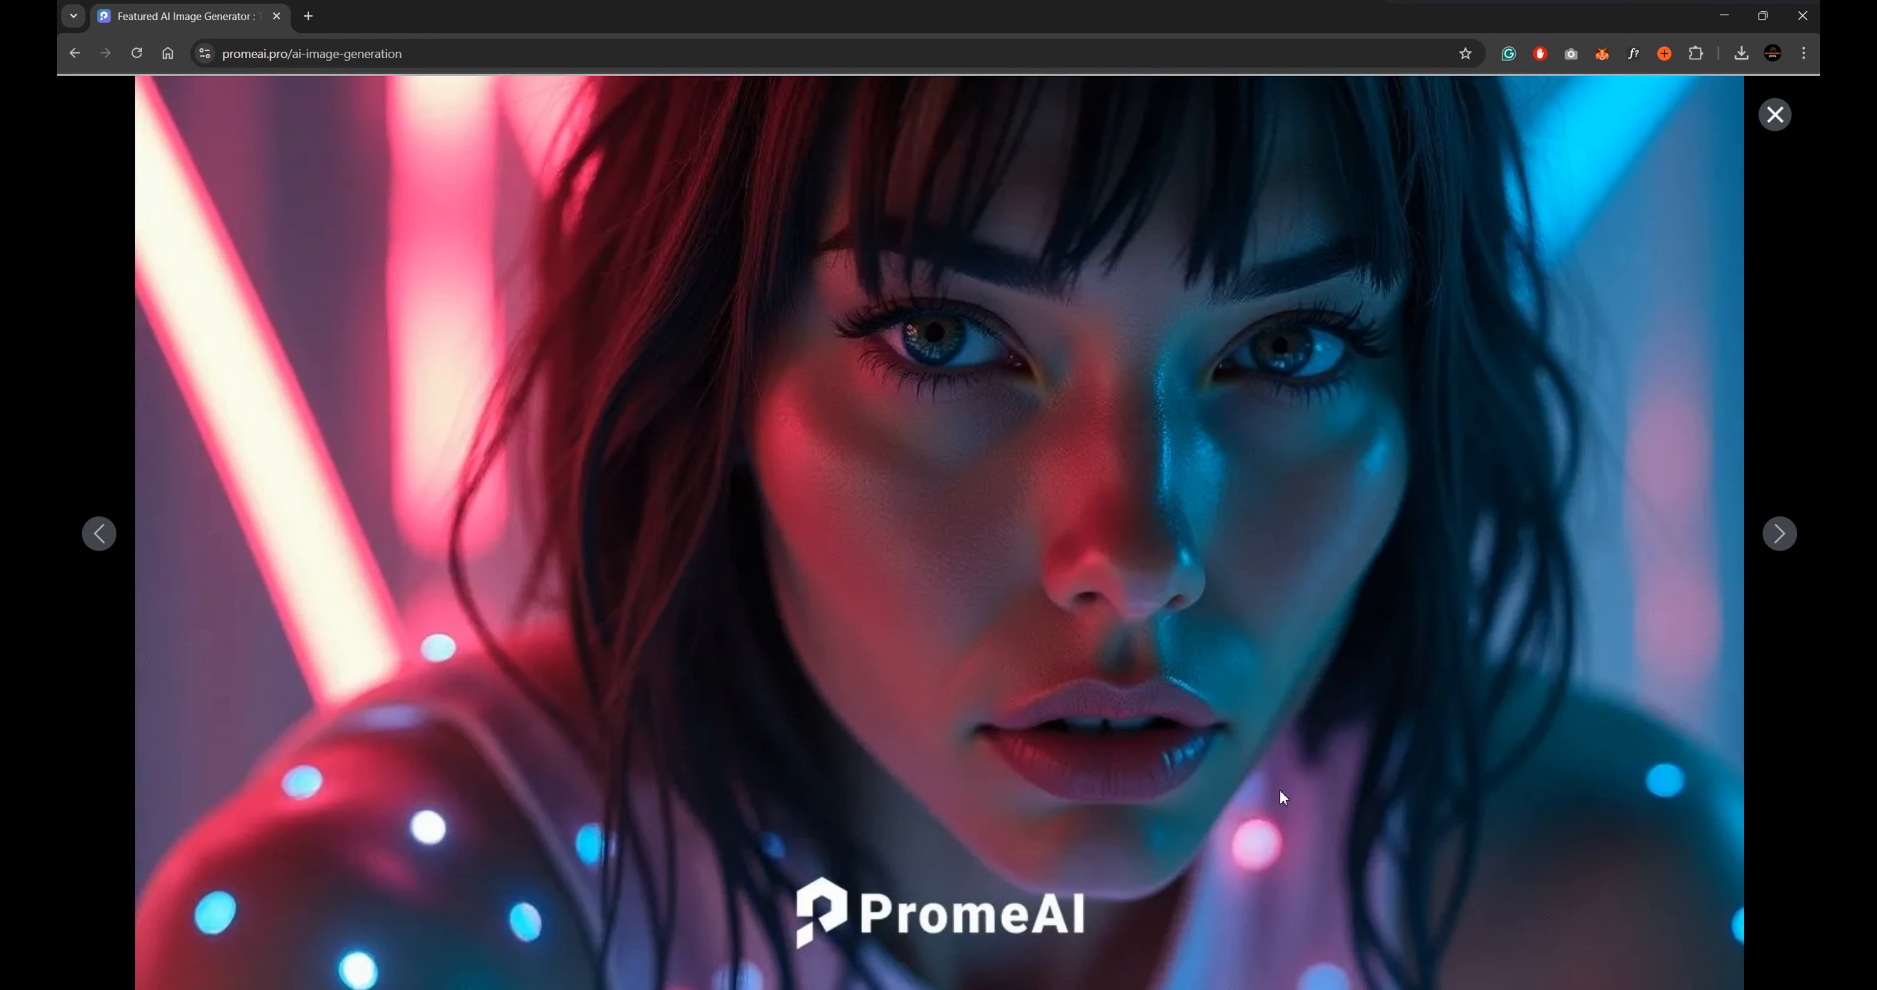
Save the other cyber queen portrait, the one with glowing glasses, with Full Download and close the image viewer.
{"action": "left_click", "coordinate": [102, 535]}
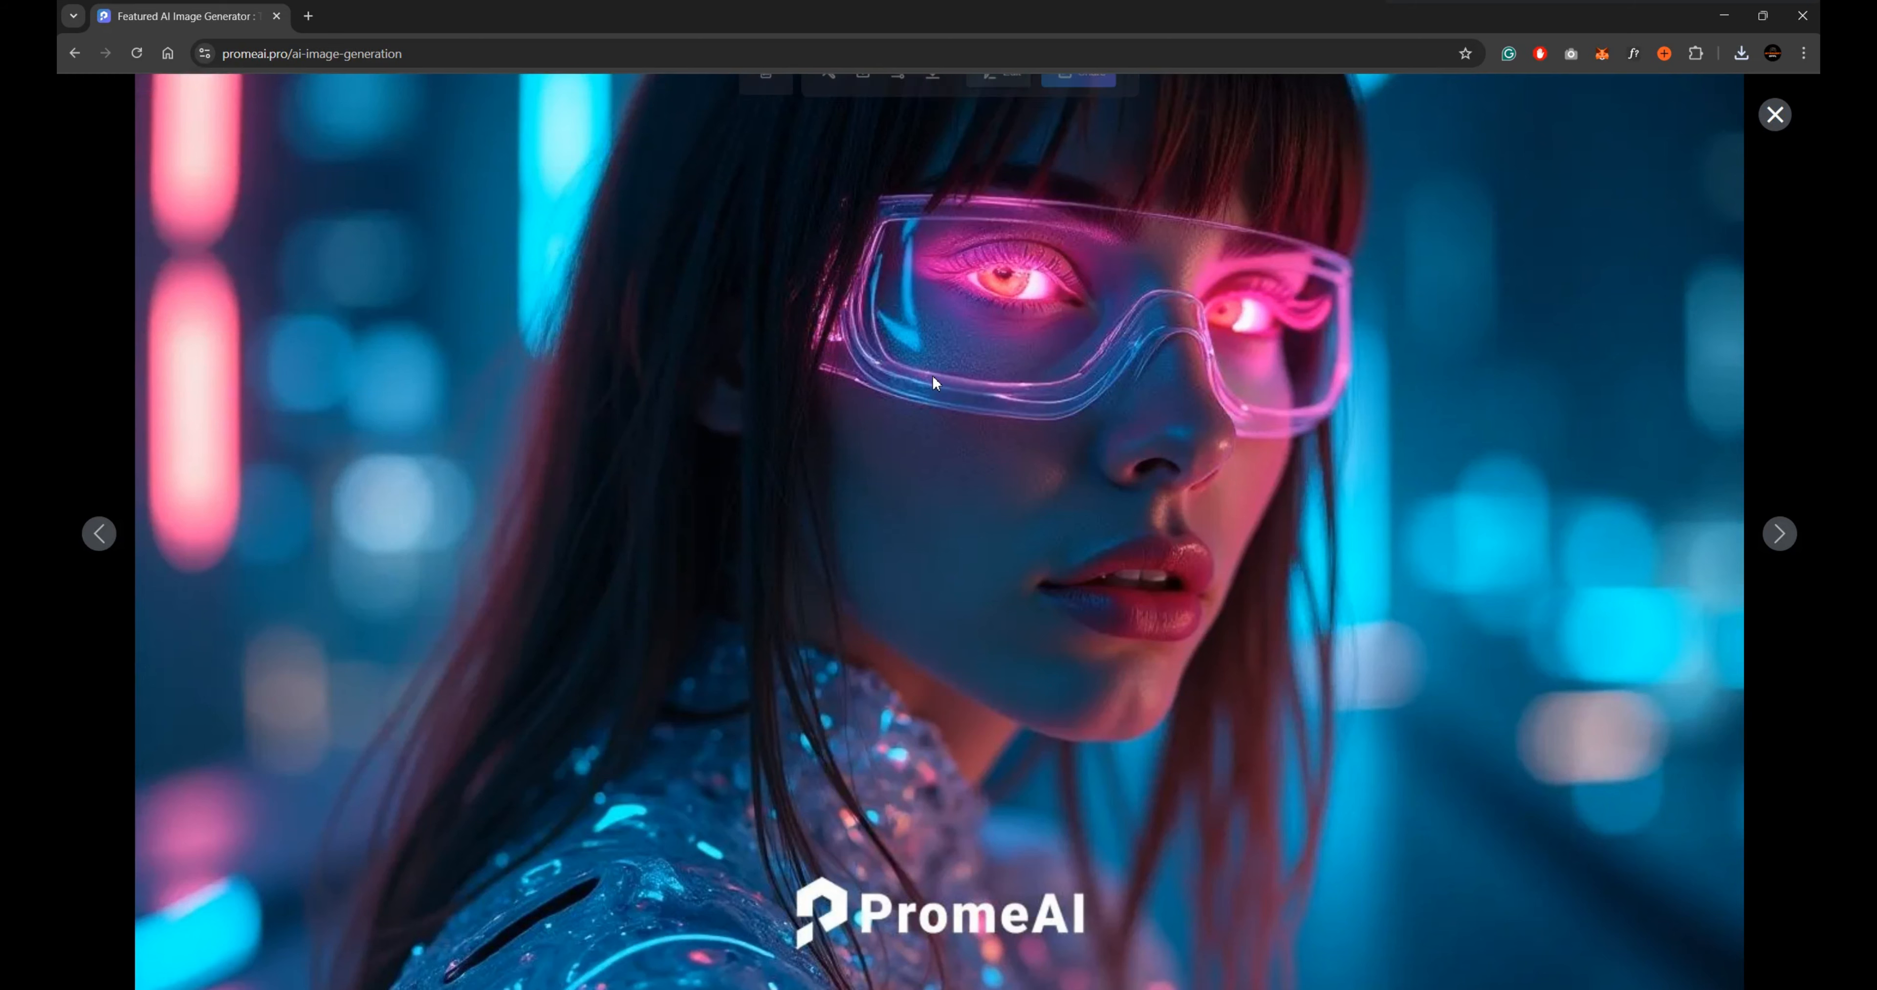
{"action": "left_click", "coordinate": [930, 121]}
{"action": "left_click", "coordinate": [903, 250]}
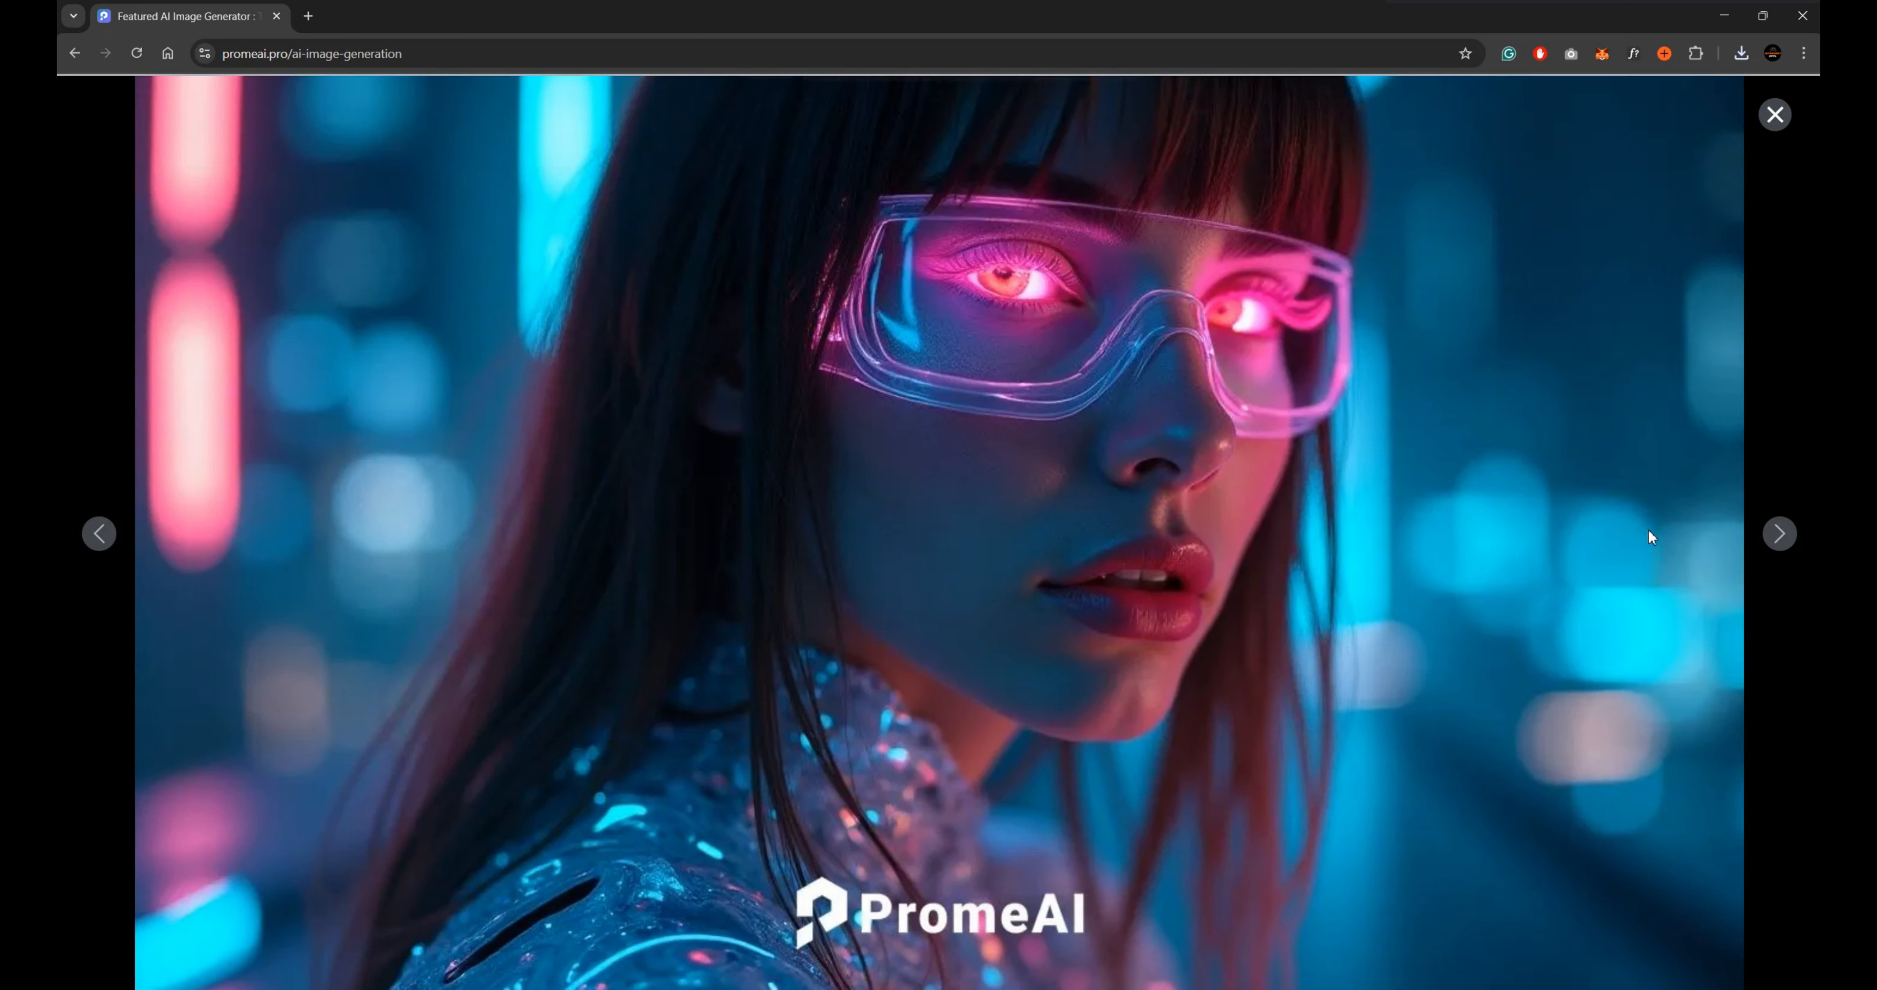
{"action": "left_click", "coordinate": [1775, 114]}
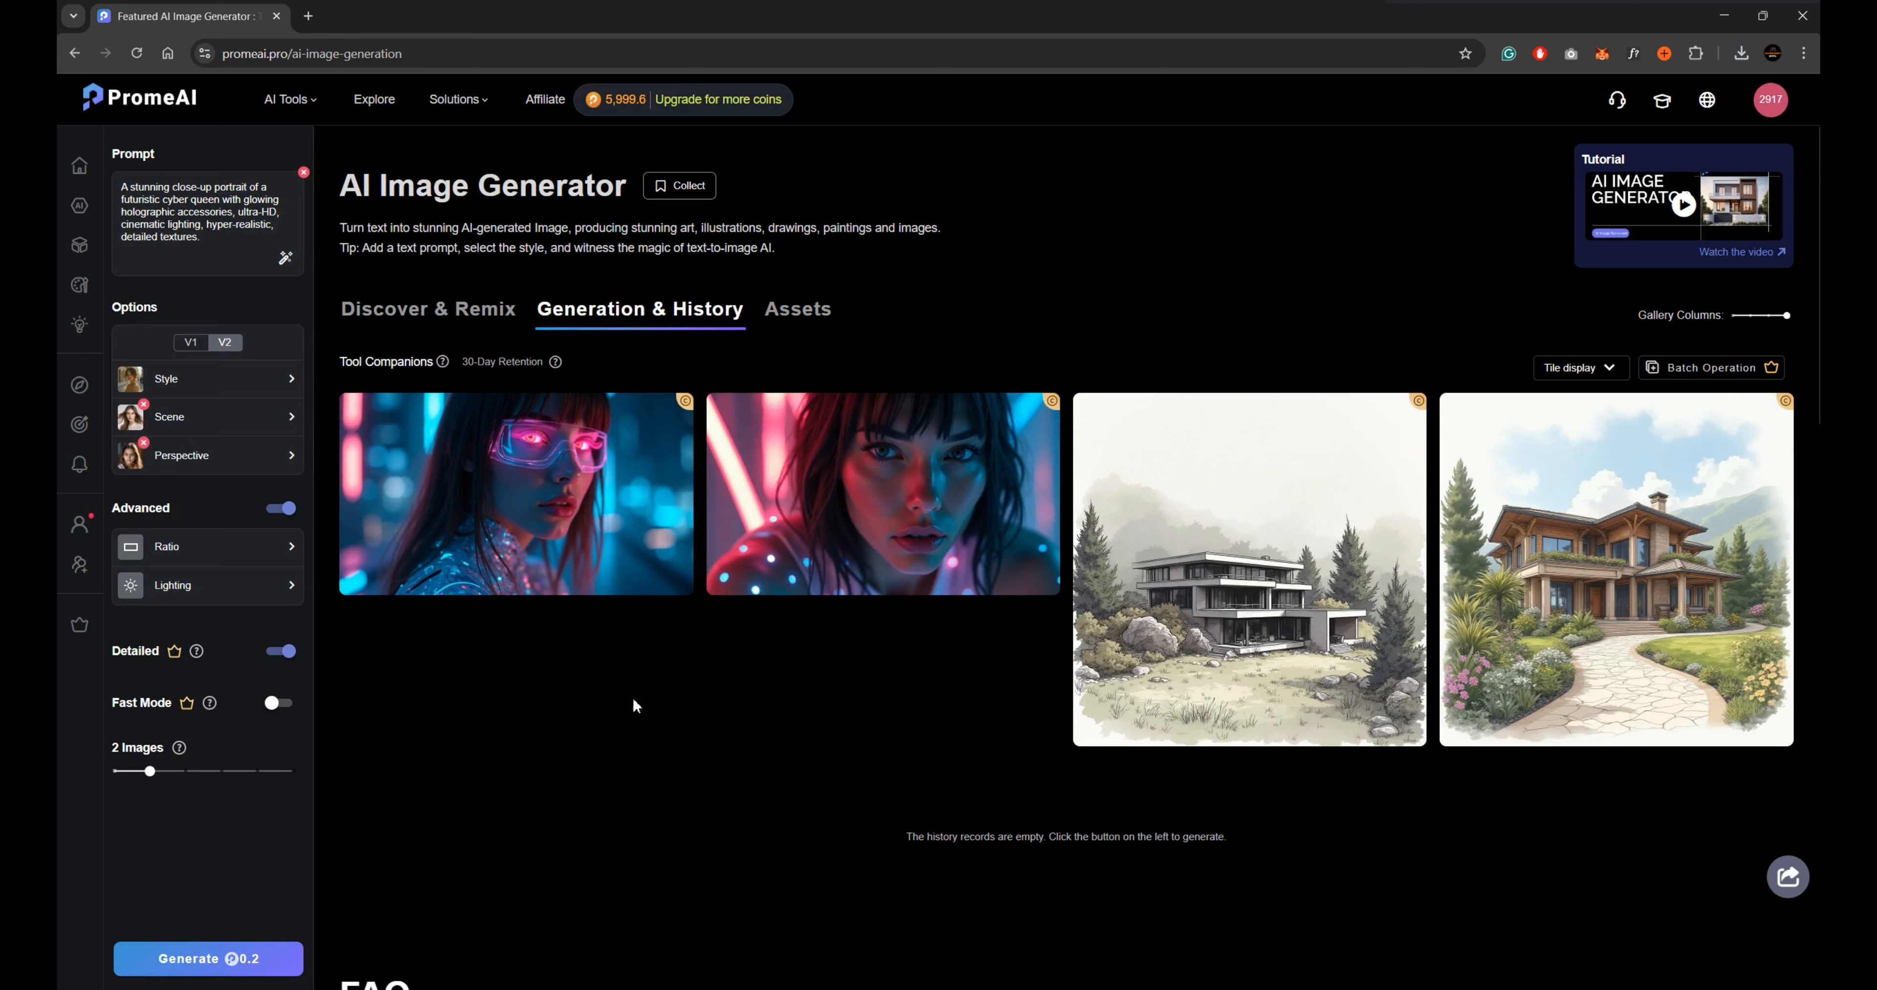
Generate images with the prompt "A regal queen with glowing emerald eyes, wearing an elaborate crown made of silver branches, her long silk cape flowing in the wind.".
{"action": "key", "text": "ctrl+a"}
{"action": "type", "text": "A regal queen with glowing emerald eyes, wearing an elaborate crown made of silver branches, her long silk cape flowing in the wind."}
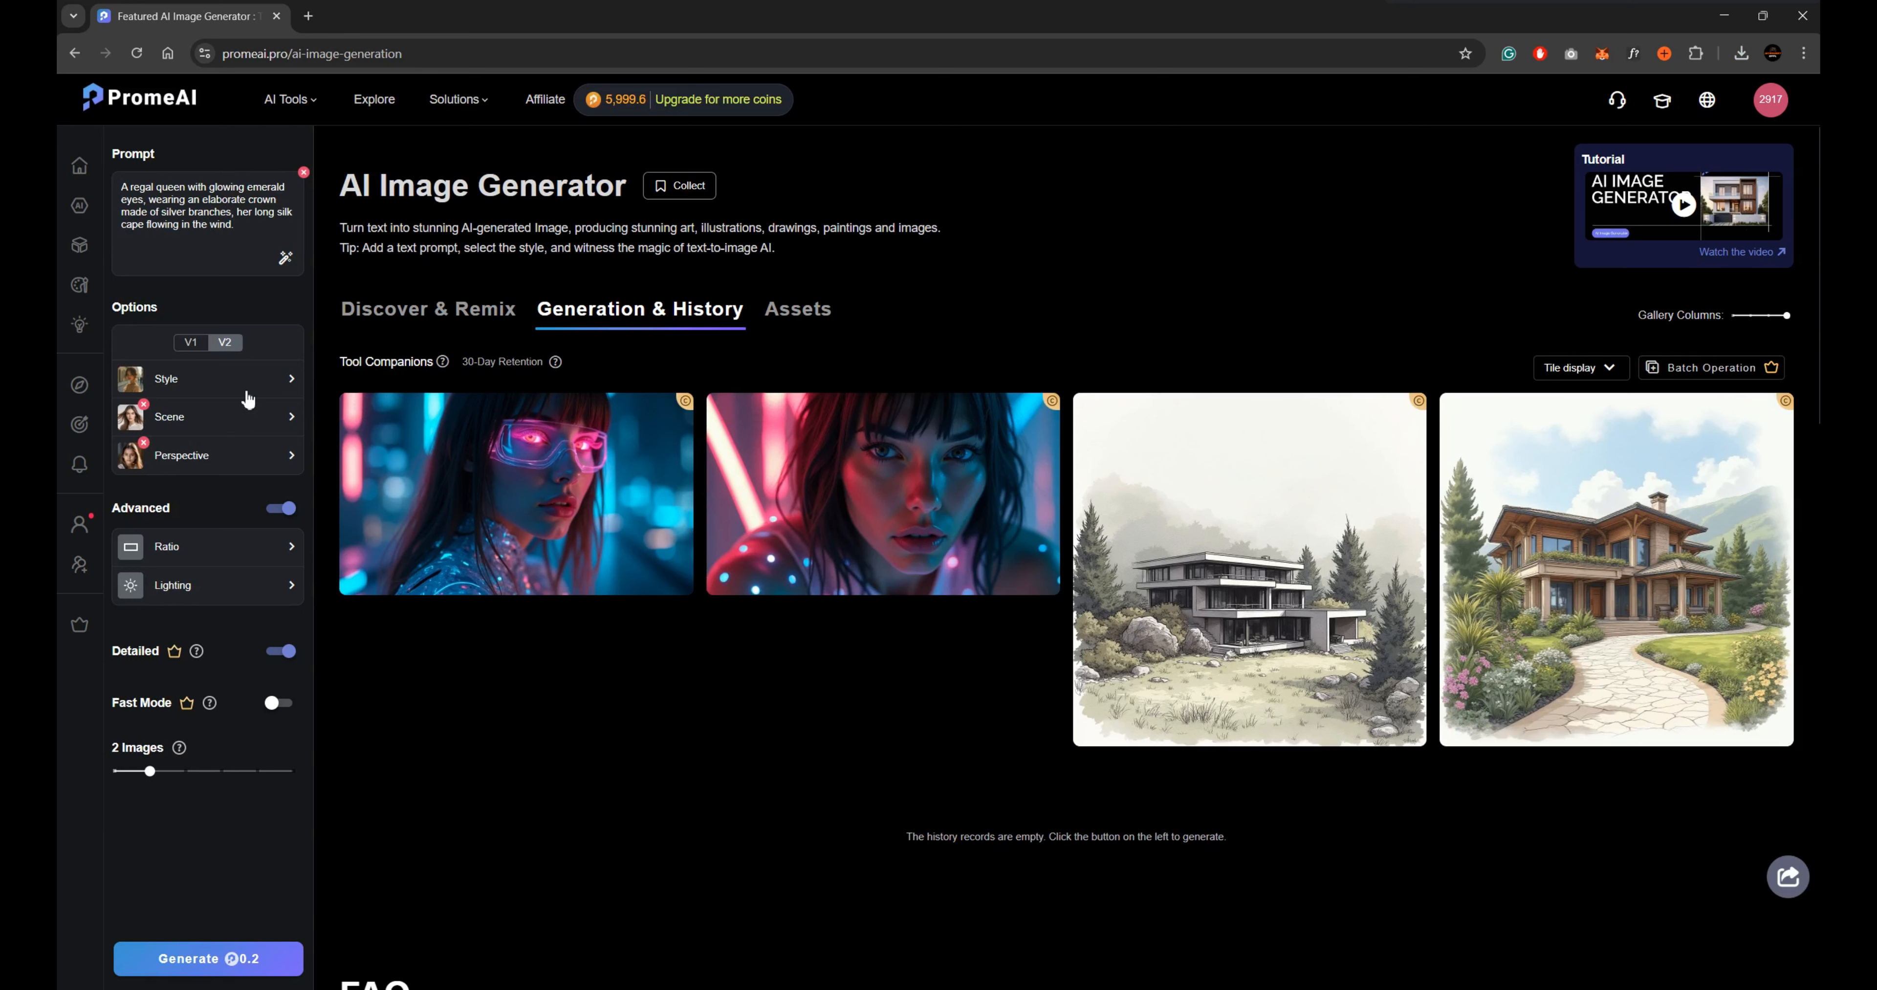
{"action": "left_click", "coordinate": [212, 958]}
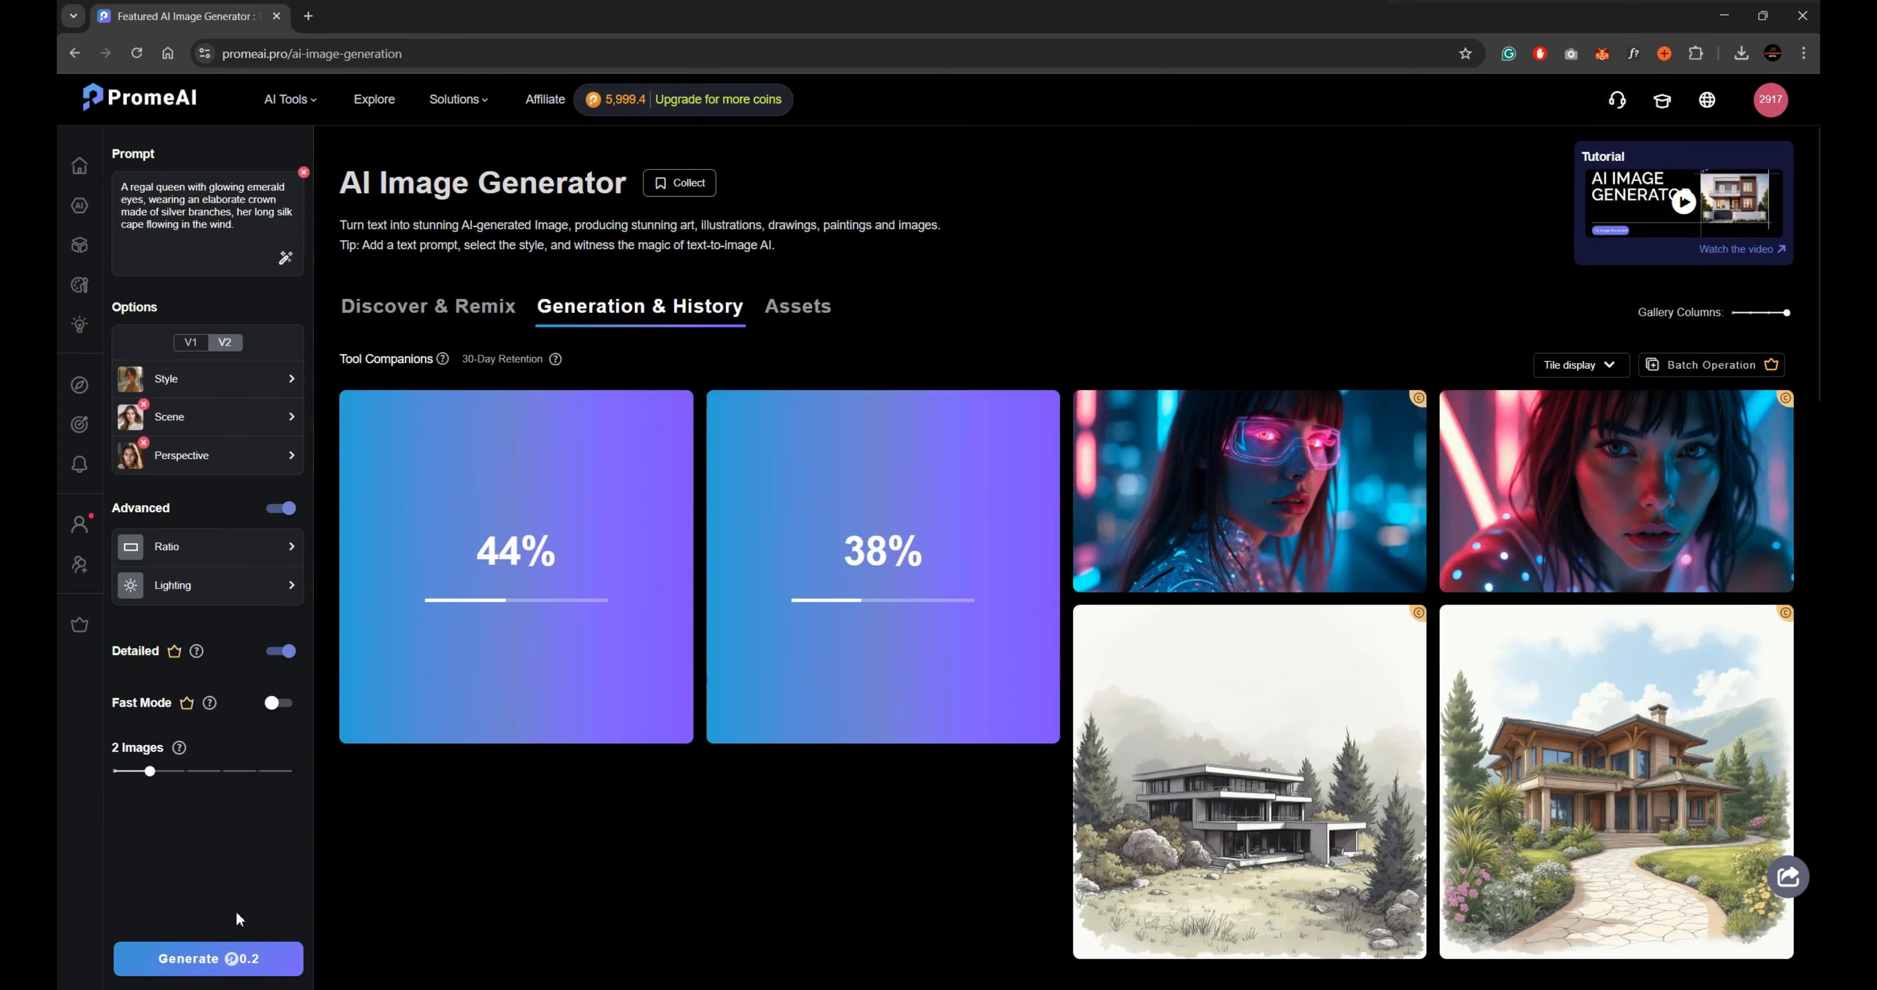
Download both generated regal queen portraits, saving the one with the jeweled crown through Normal Upscaler, and close the image viewer.
{"action": "left_click", "coordinate": [875, 495]}
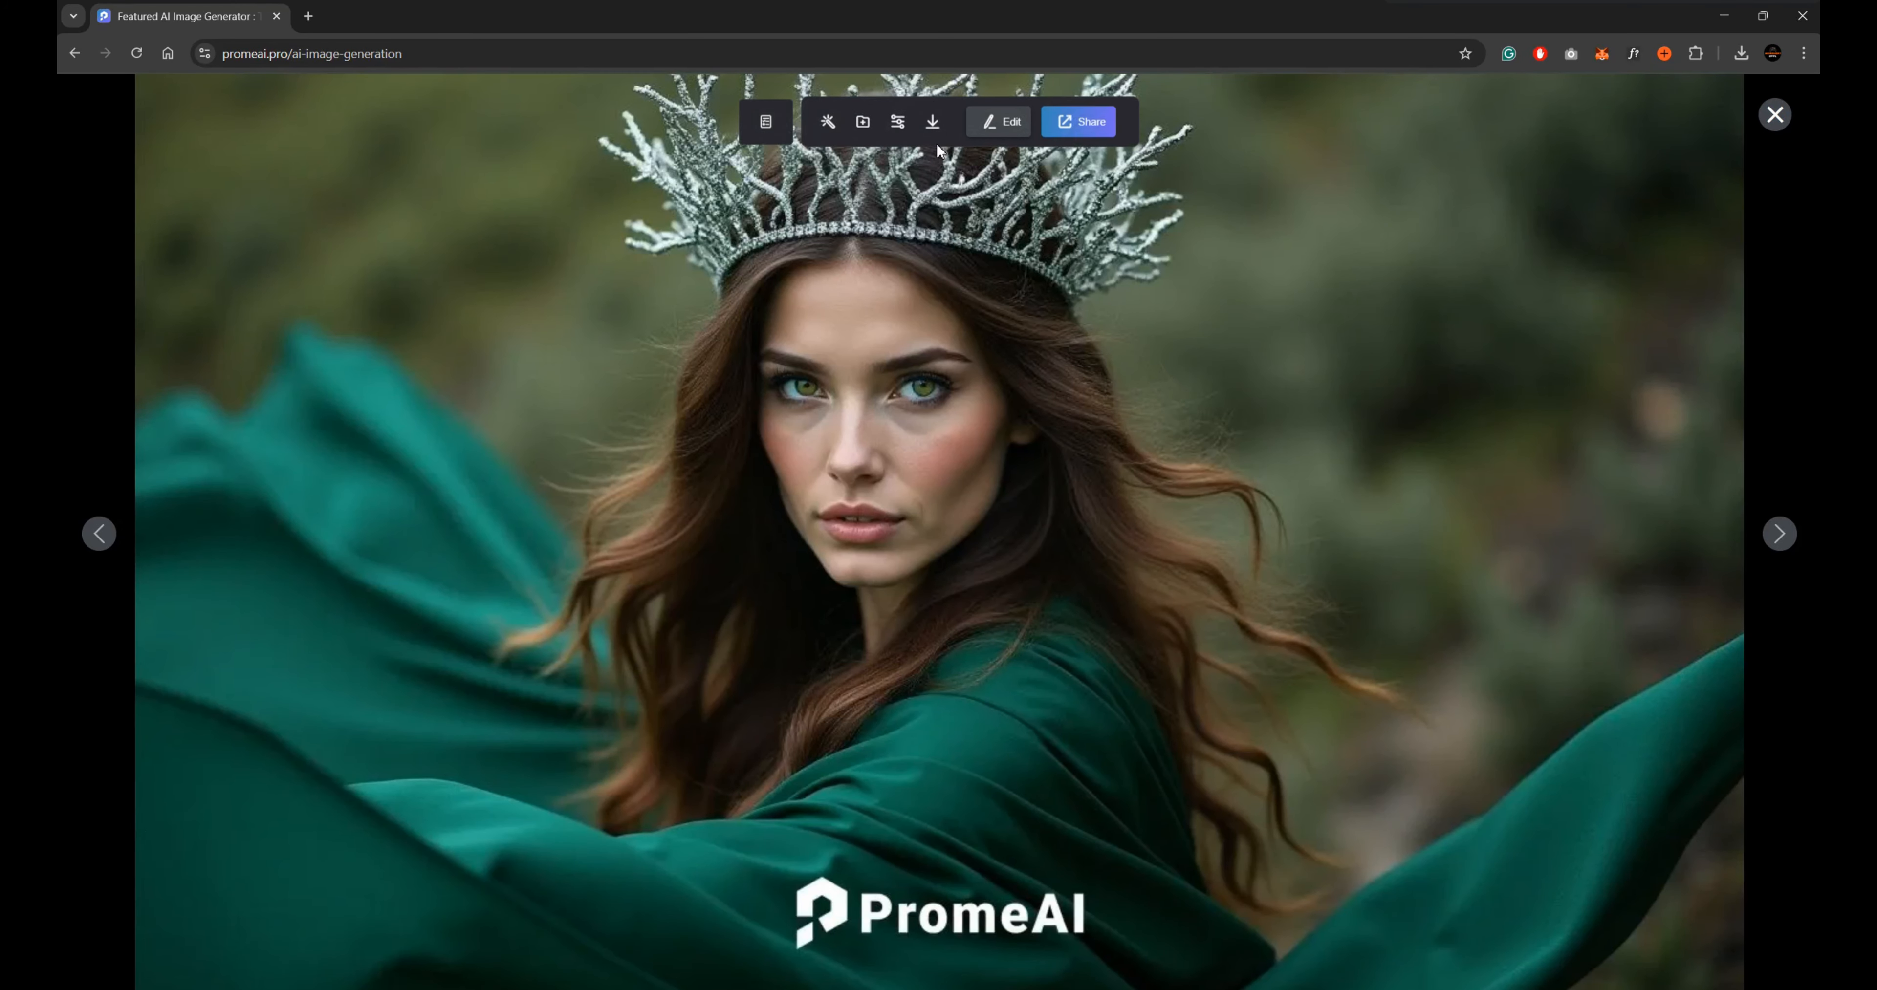
{"action": "left_click", "coordinate": [932, 122]}
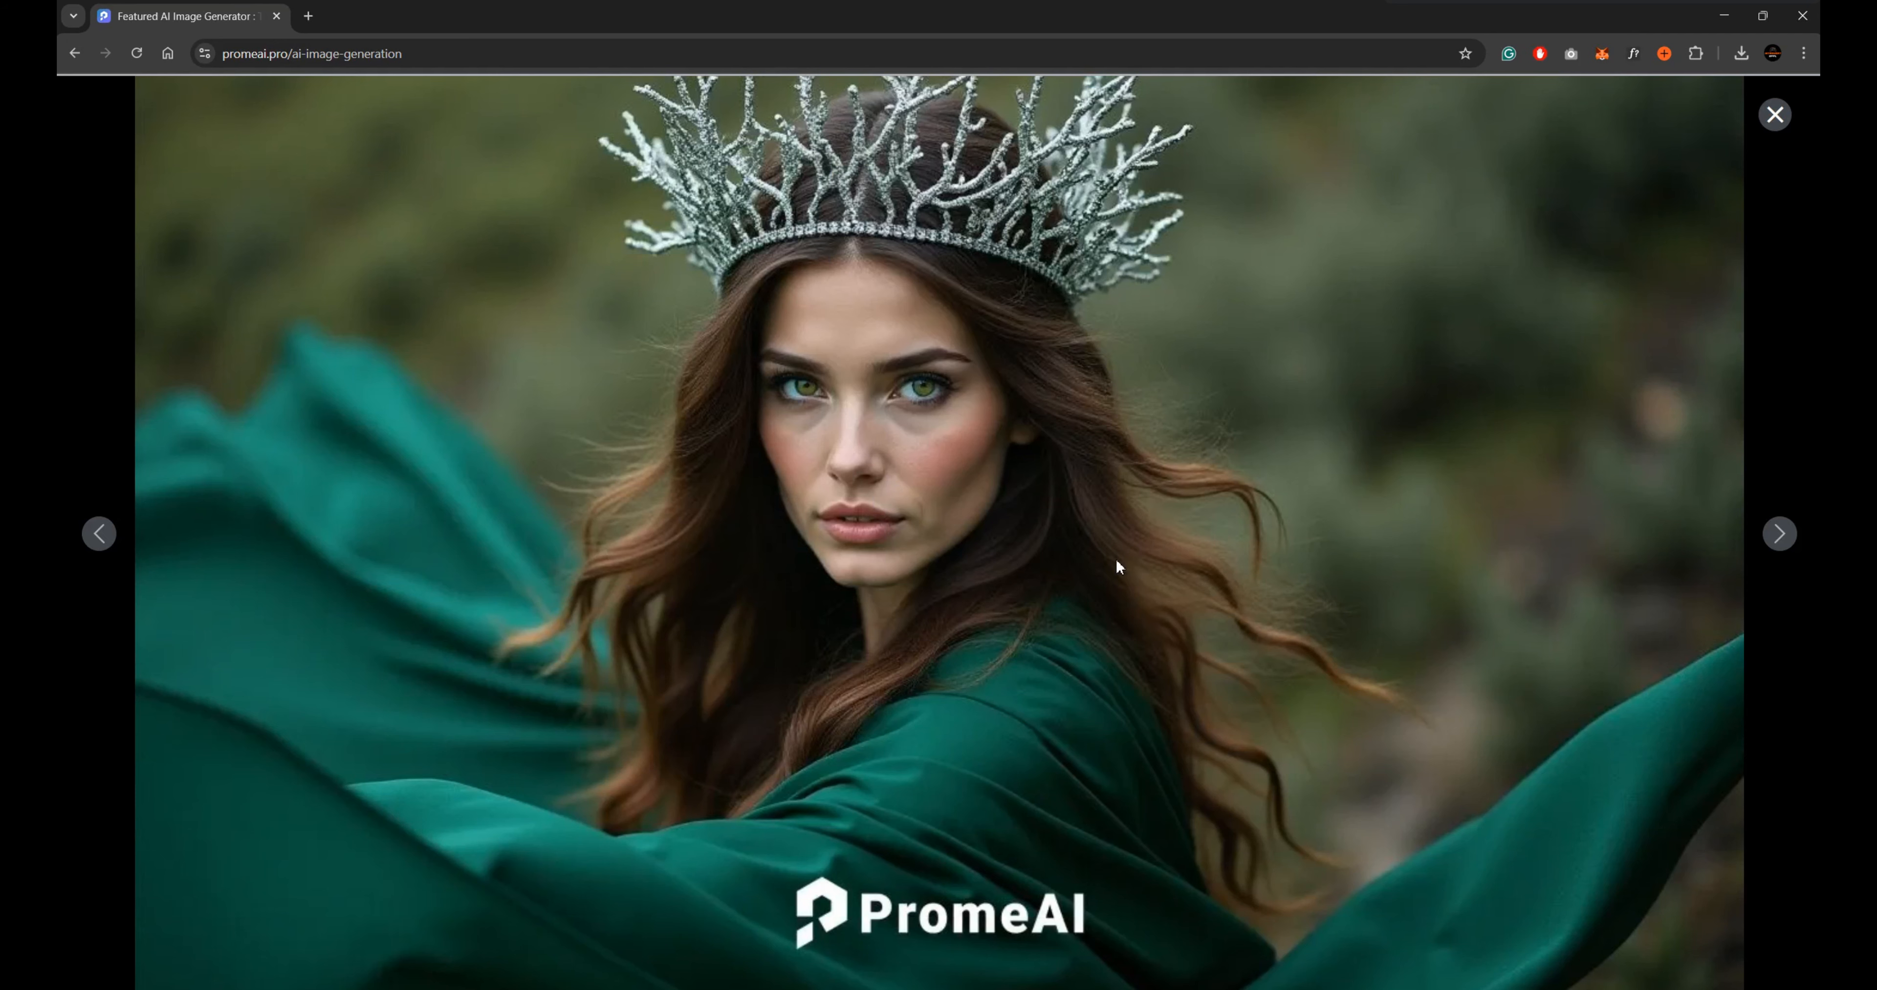
{"action": "left_click", "coordinate": [108, 557]}
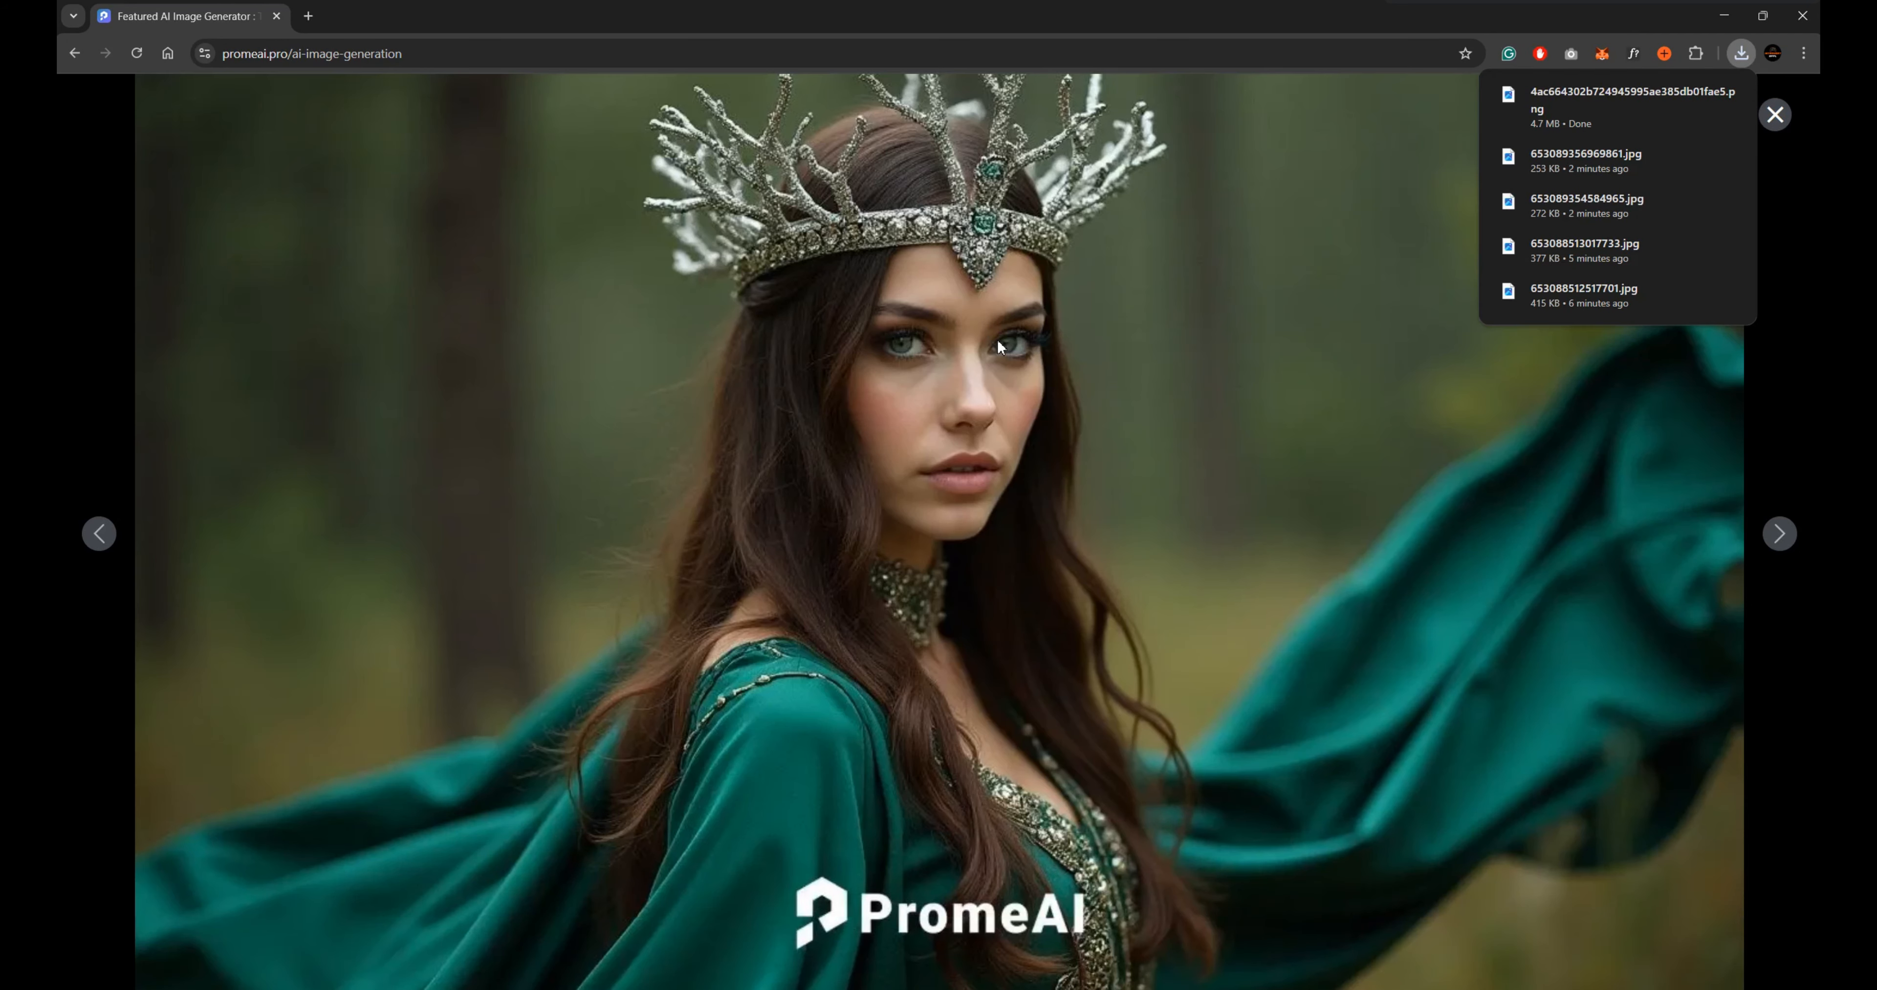
{"action": "mouse_move", "coordinate": [927, 156]}
{"action": "left_click", "coordinate": [933, 121]}
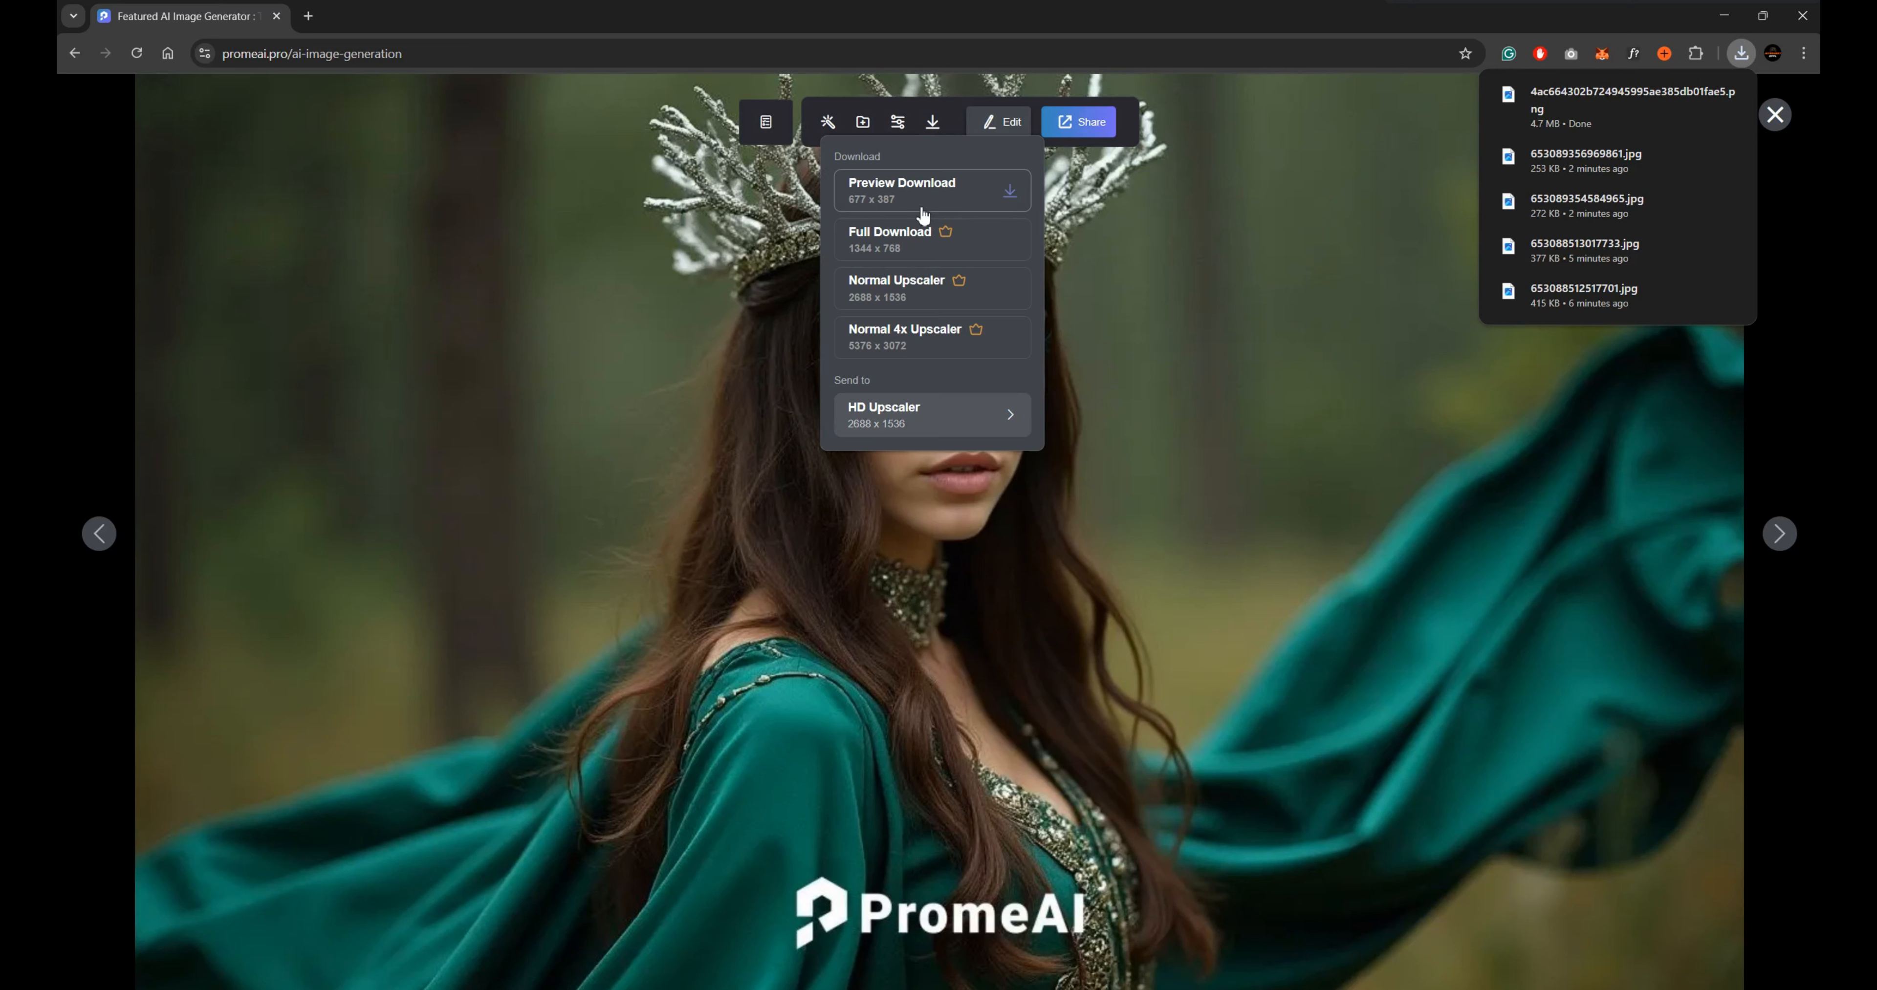
{"action": "left_click", "coordinate": [914, 291]}
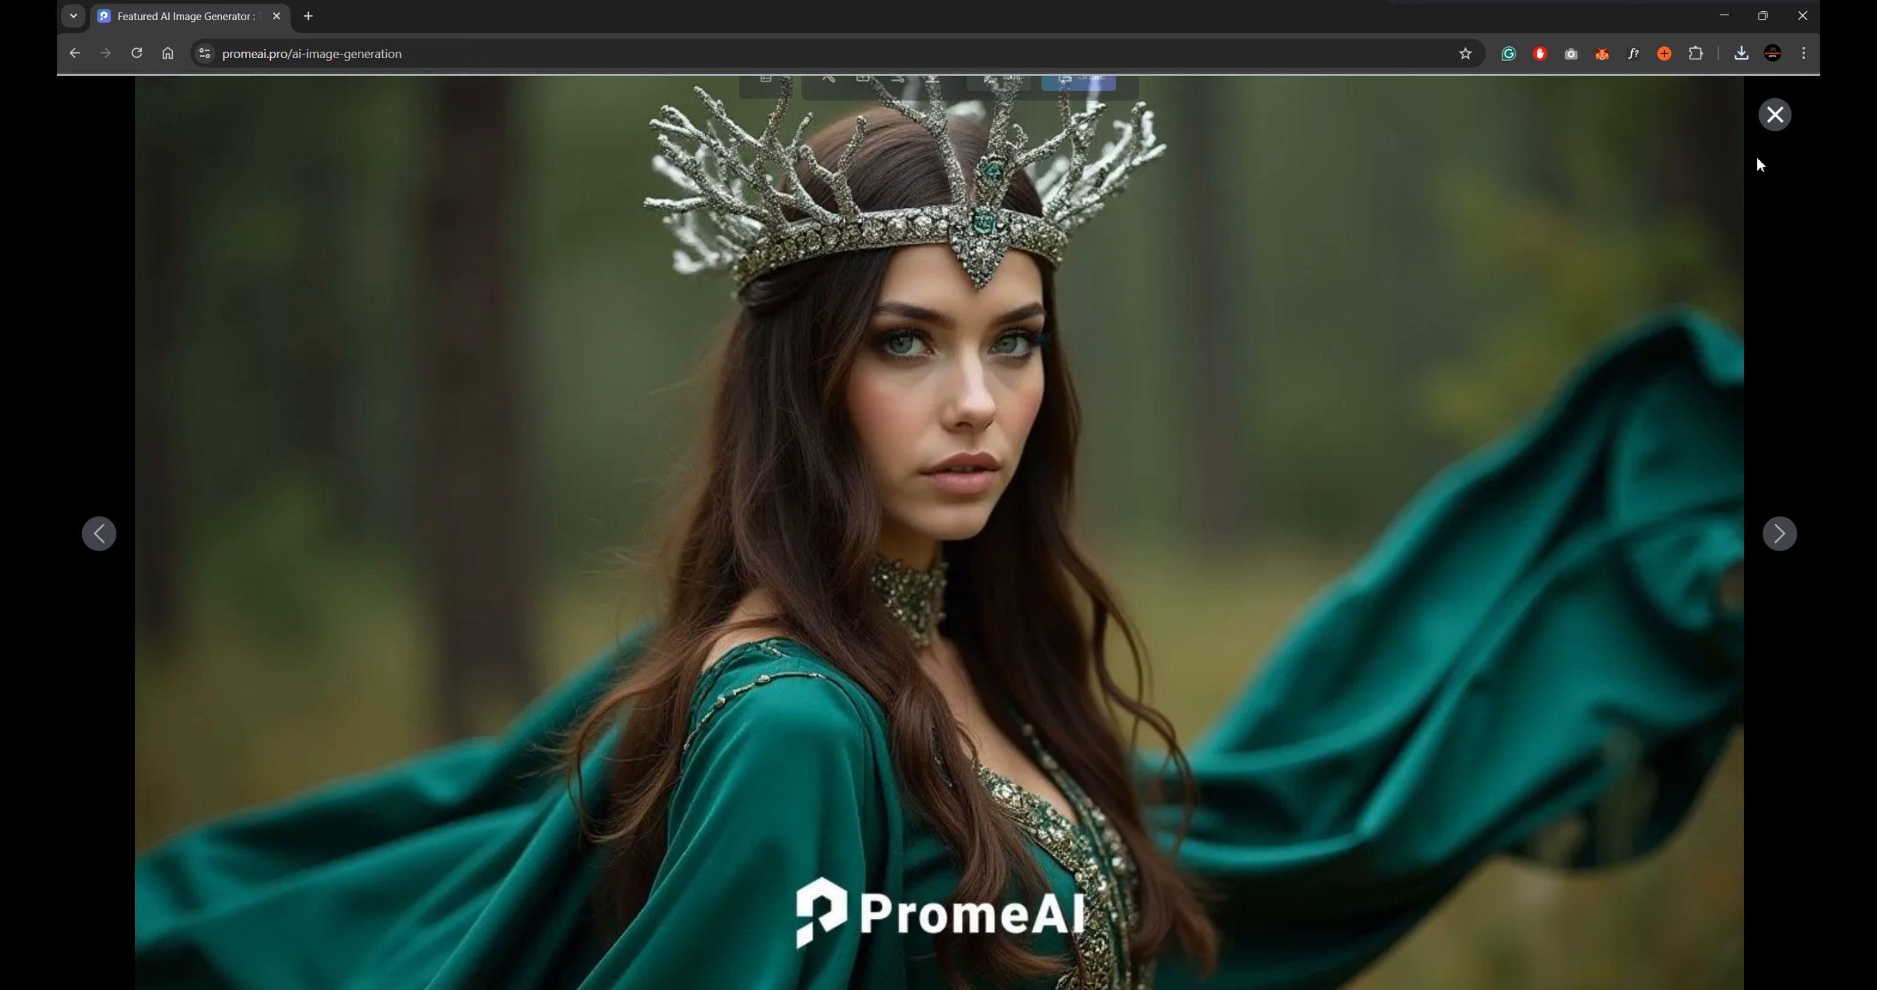
{"action": "left_click", "coordinate": [1776, 115]}
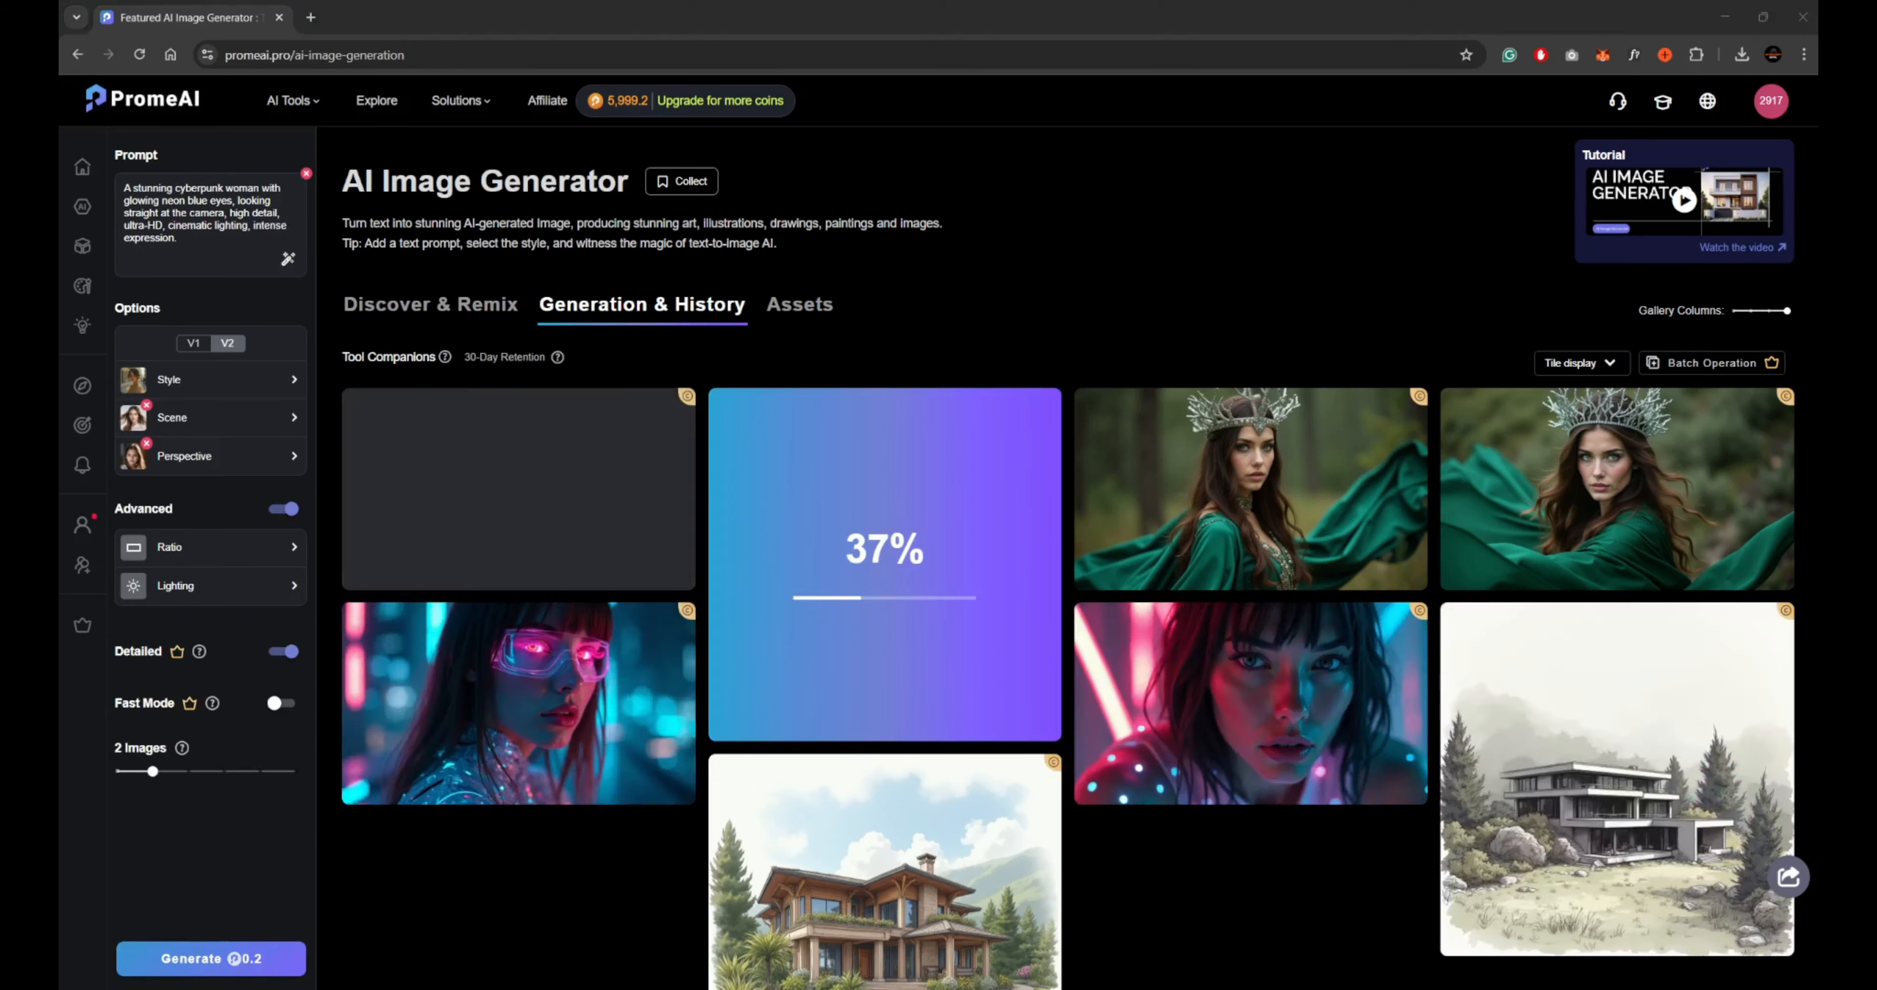
Generate images with the prompt "An AI-generated utopian city where nature and technology blend seamlessly, with flying cars, waterfalls, and holographic billboards.".
{"action": "left_click", "coordinate": [968, 407]}
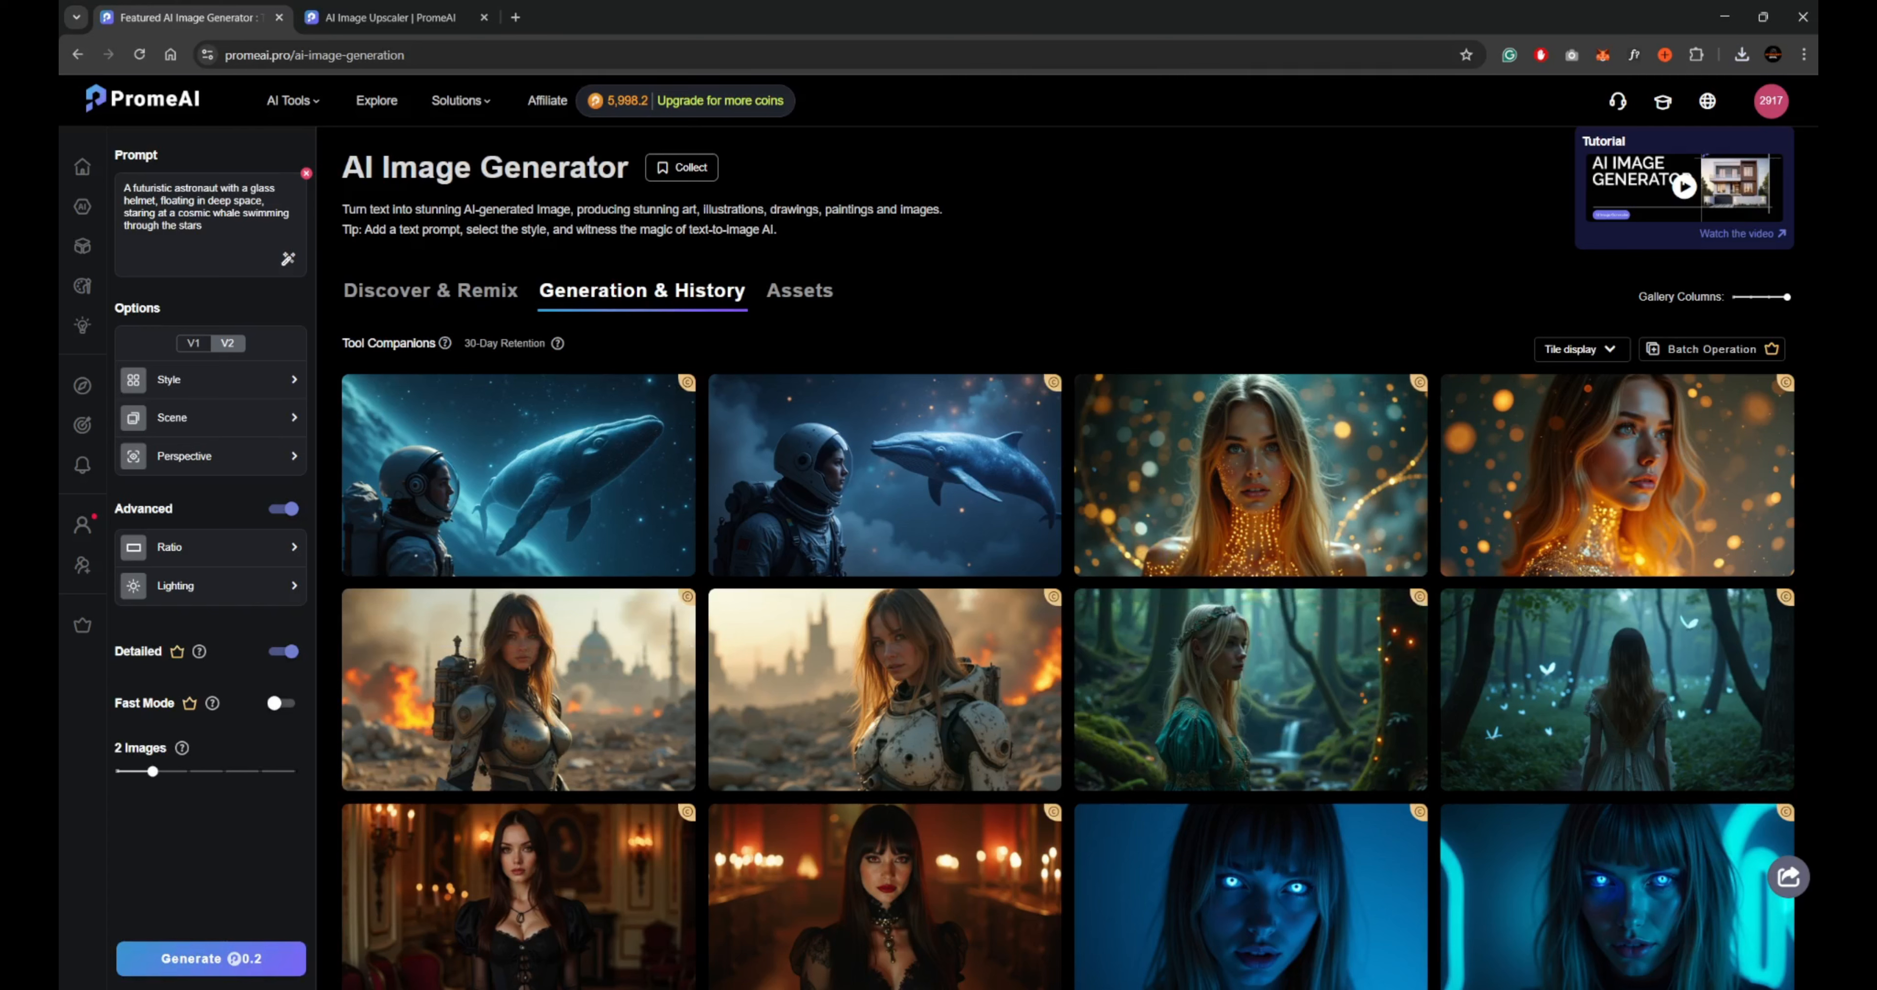
{"action": "left_click", "coordinate": [183, 959]}
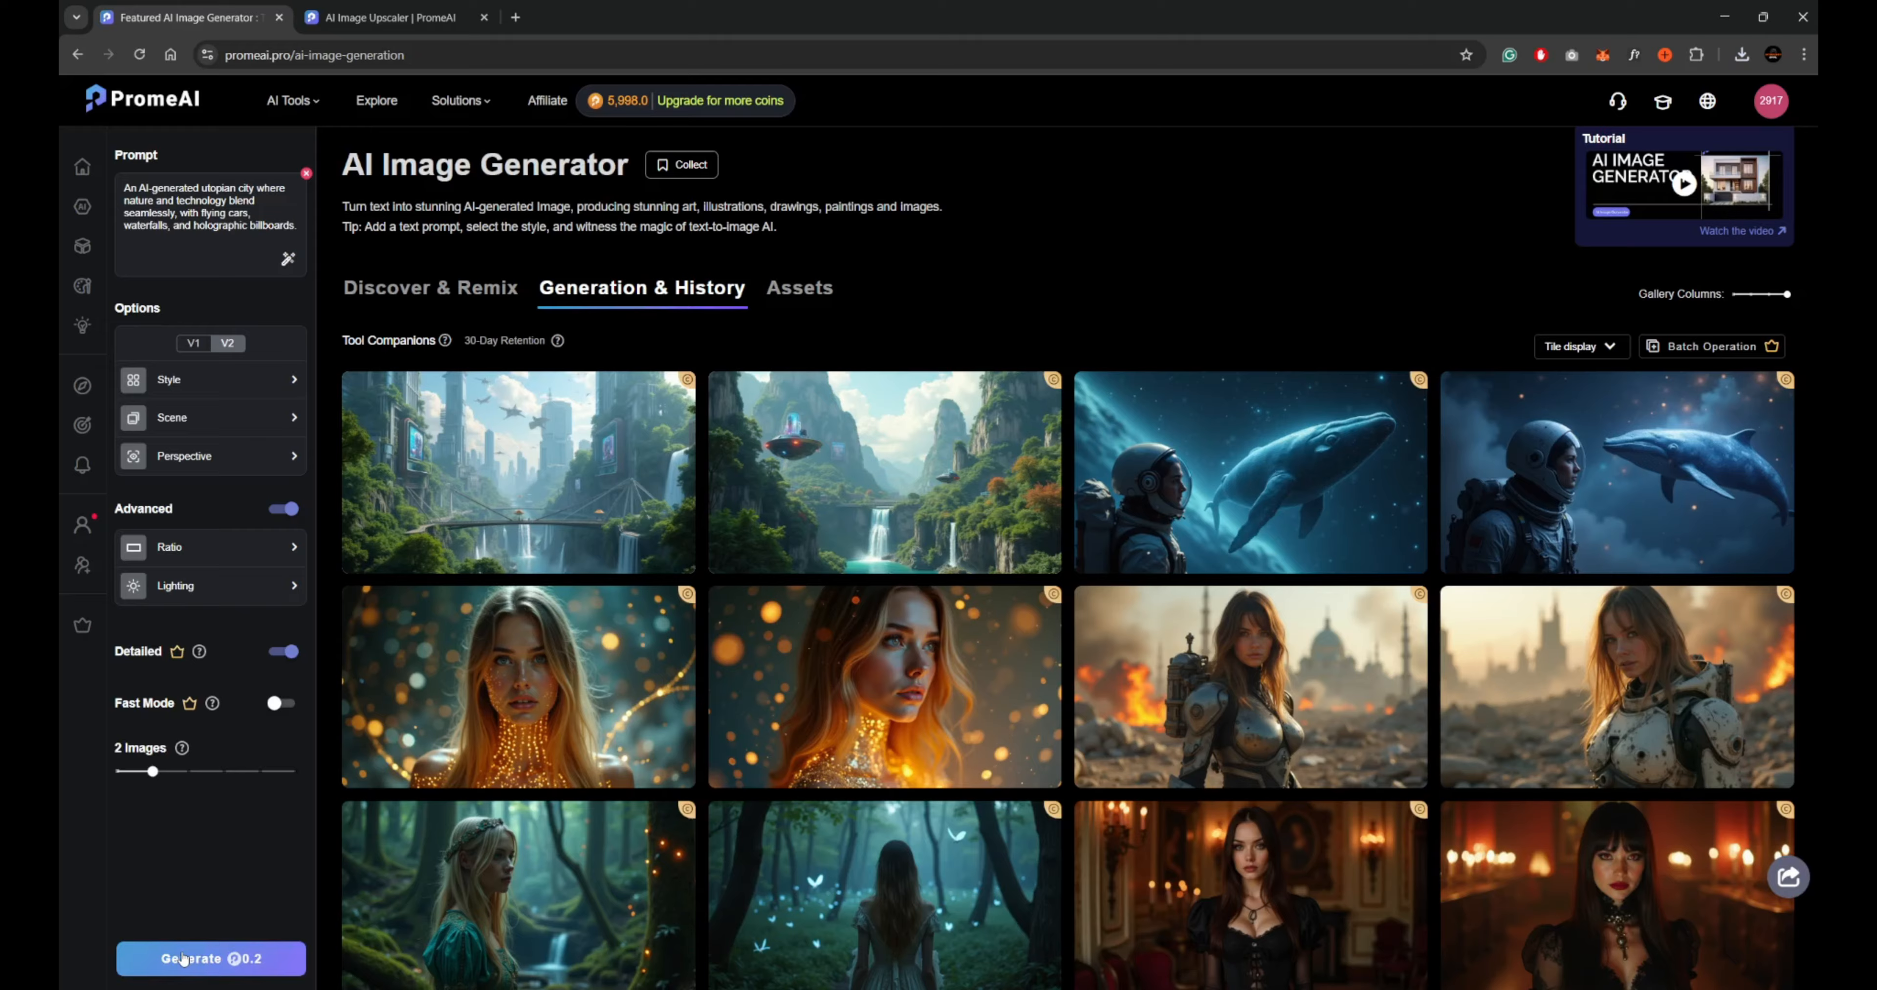
Download both utopian city images, saving the one with the flying saucers through Normal 4x Upscaler, and close the image viewer.
{"action": "left_click", "coordinate": [690, 561]}
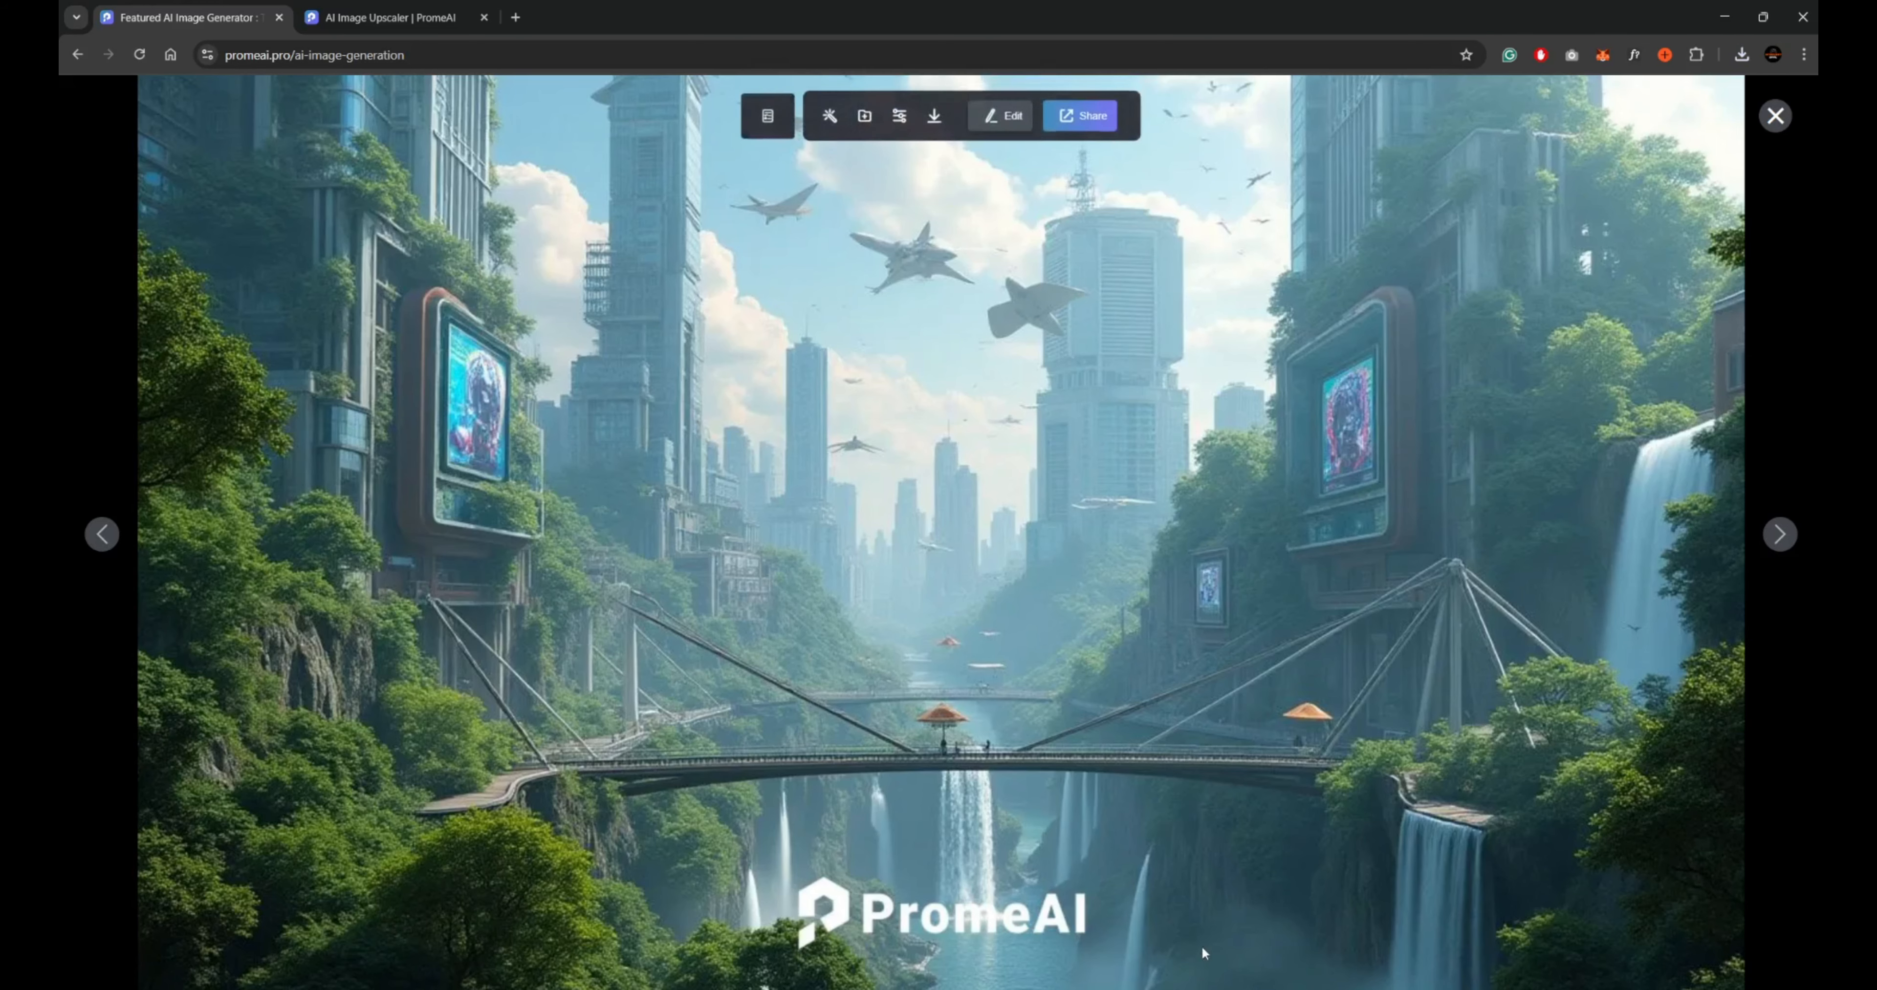
{"action": "left_click", "coordinate": [934, 122]}
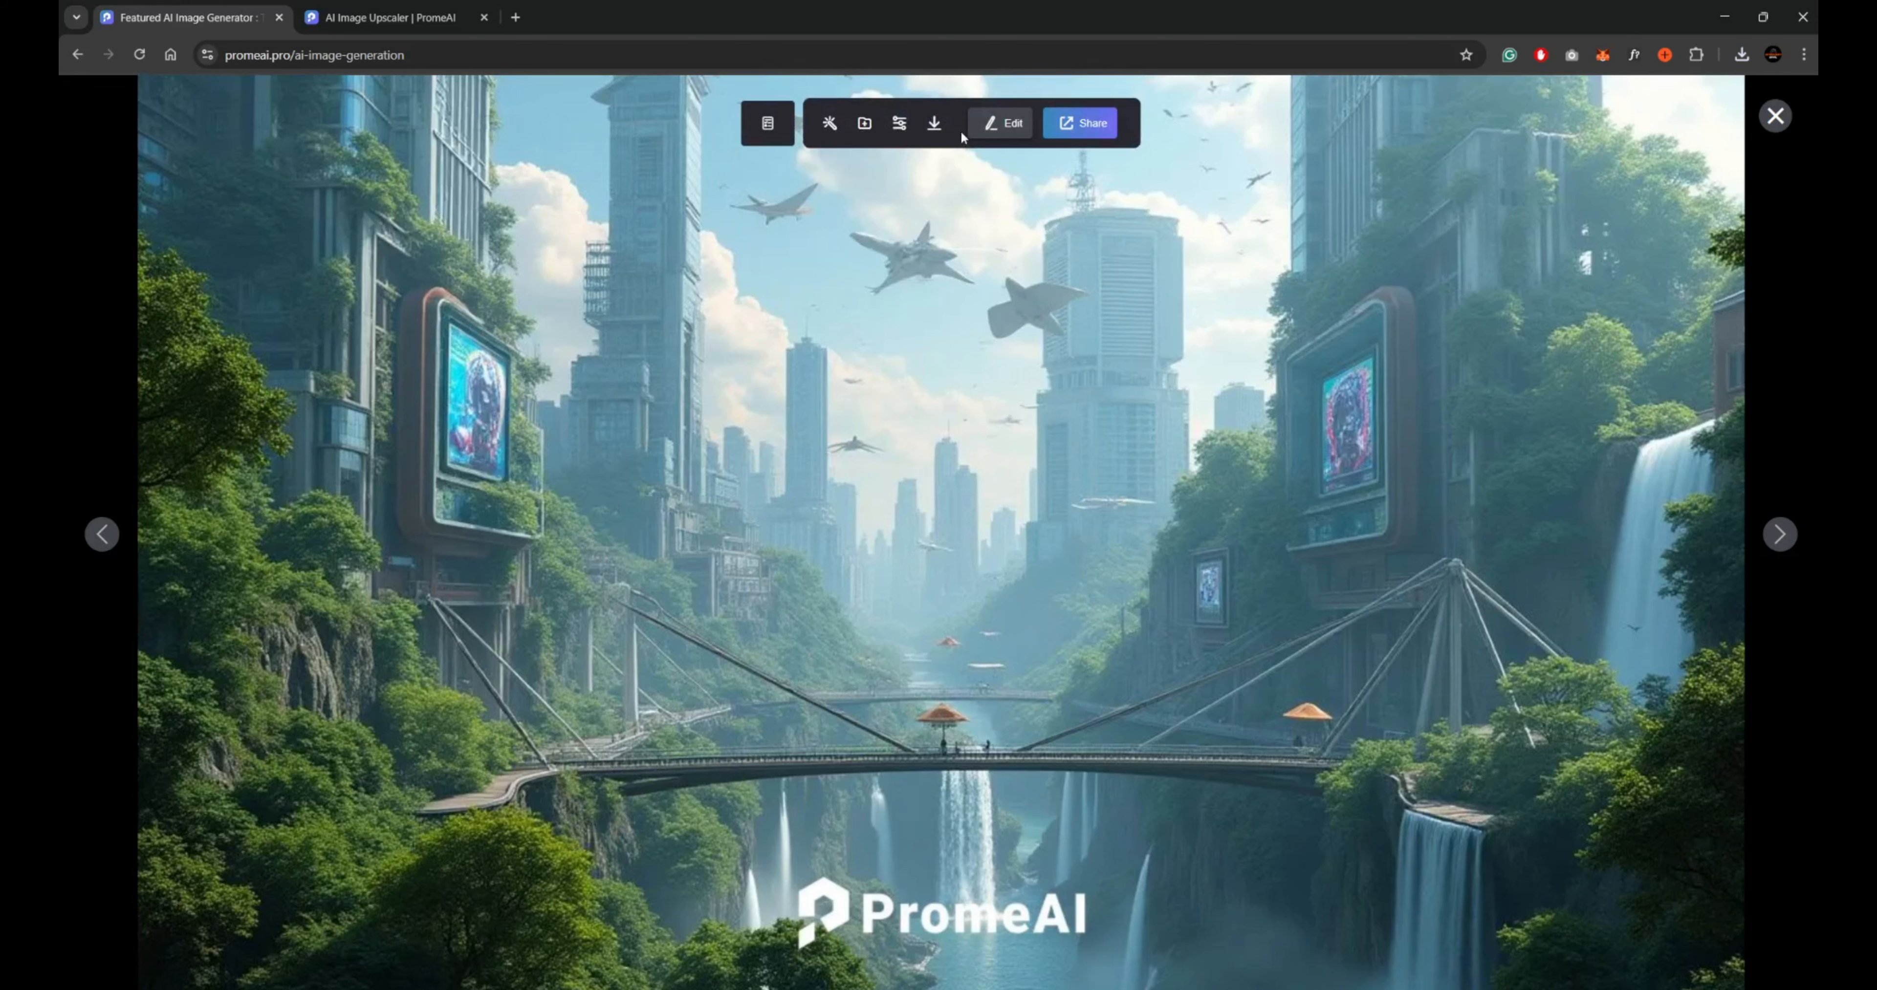
{"action": "left_click", "coordinate": [1779, 535]}
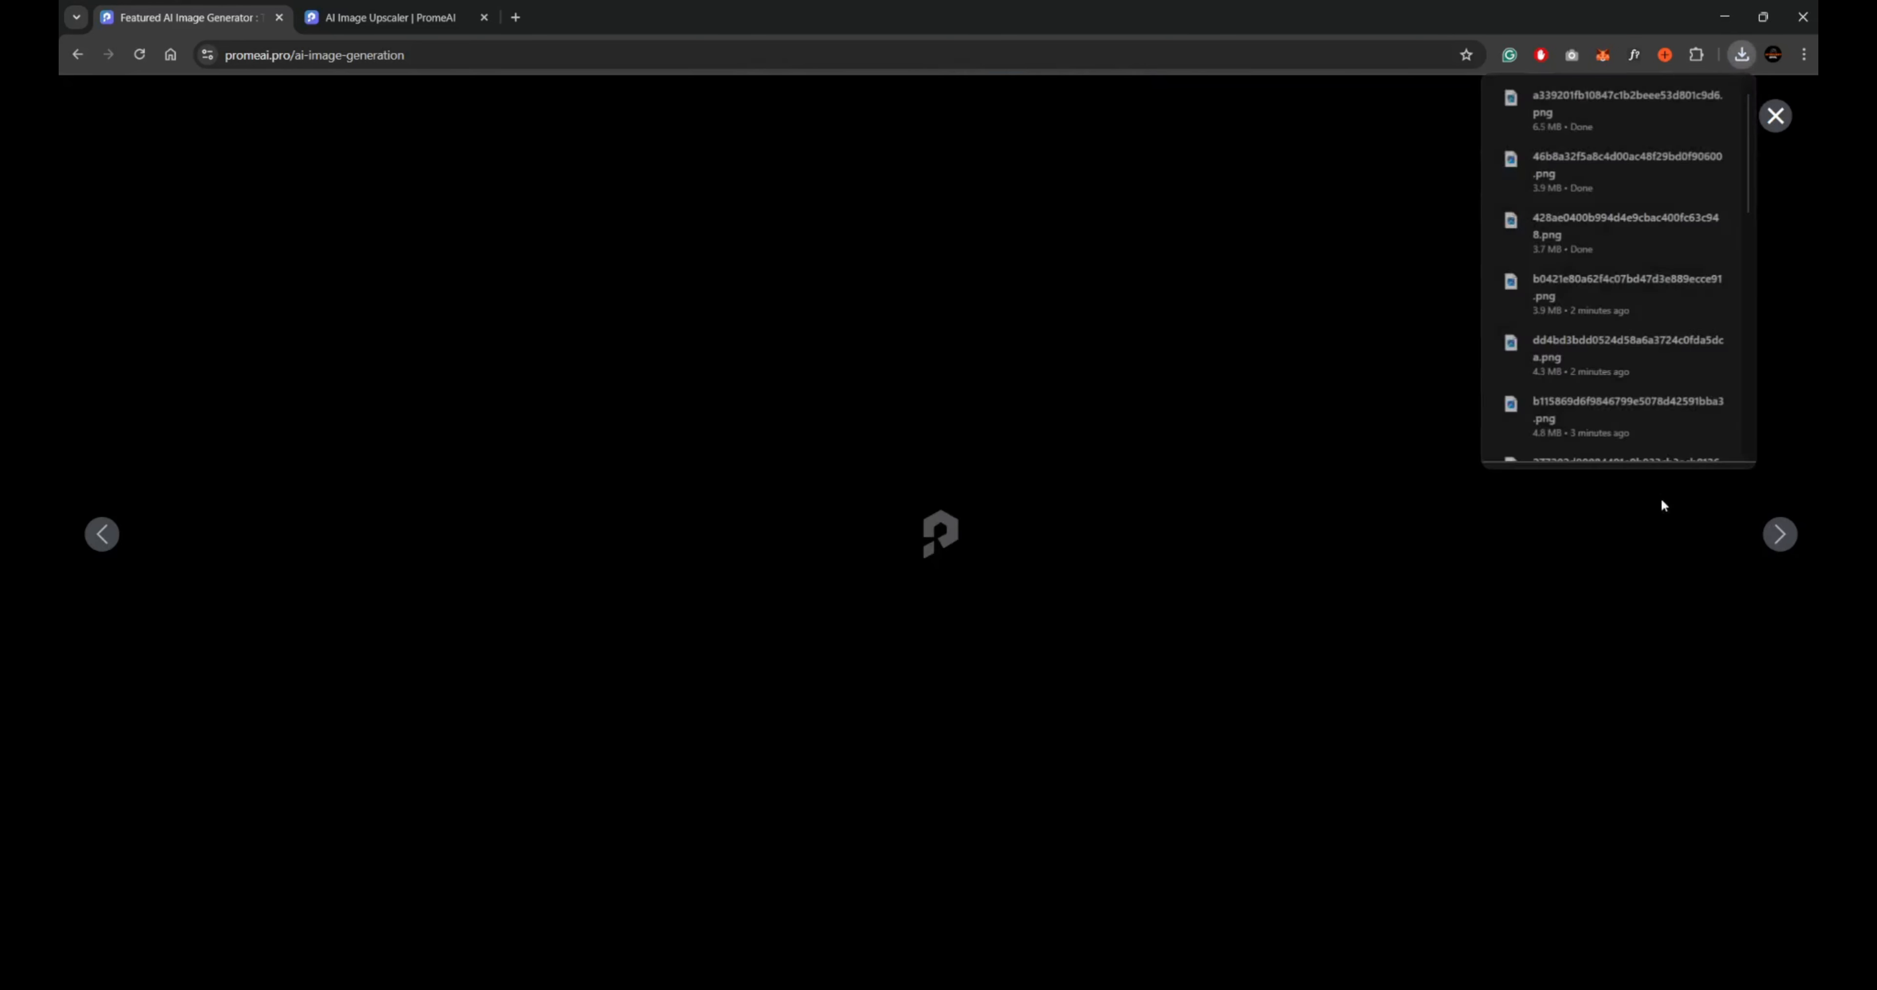
{"action": "mouse_move", "coordinate": [933, 131]}
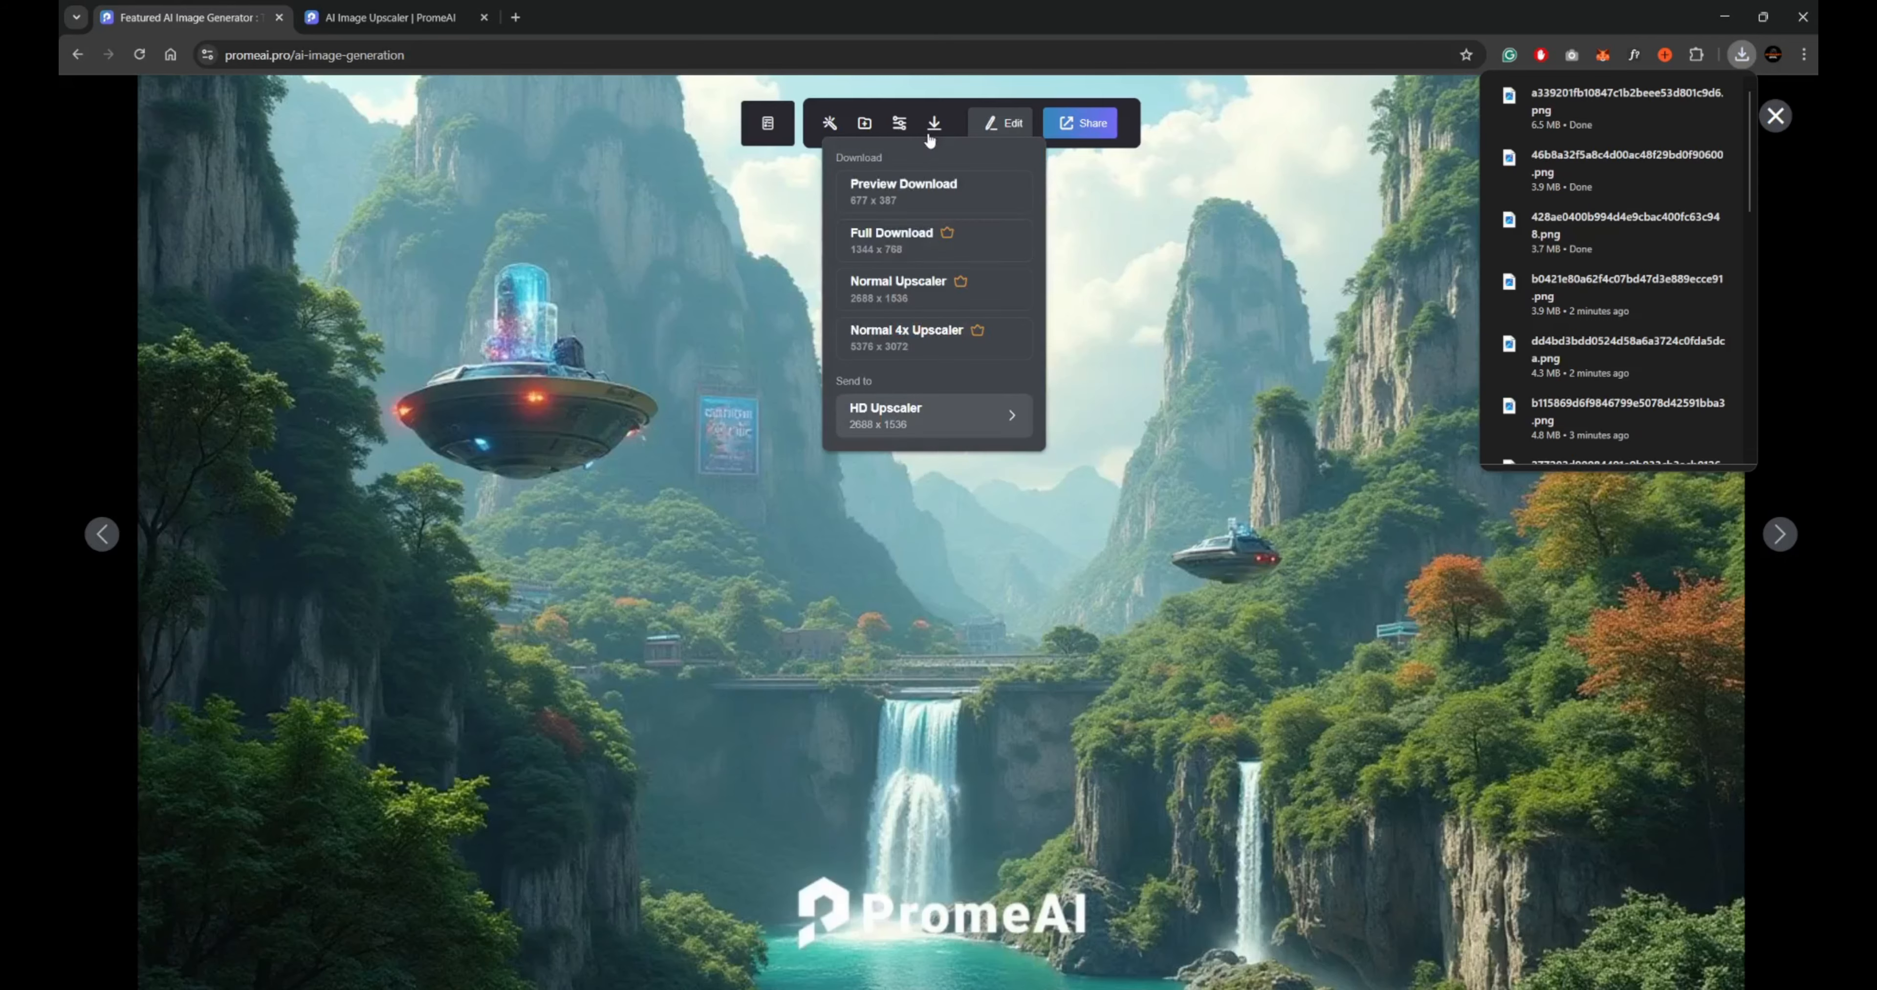
{"action": "left_click", "coordinate": [896, 340]}
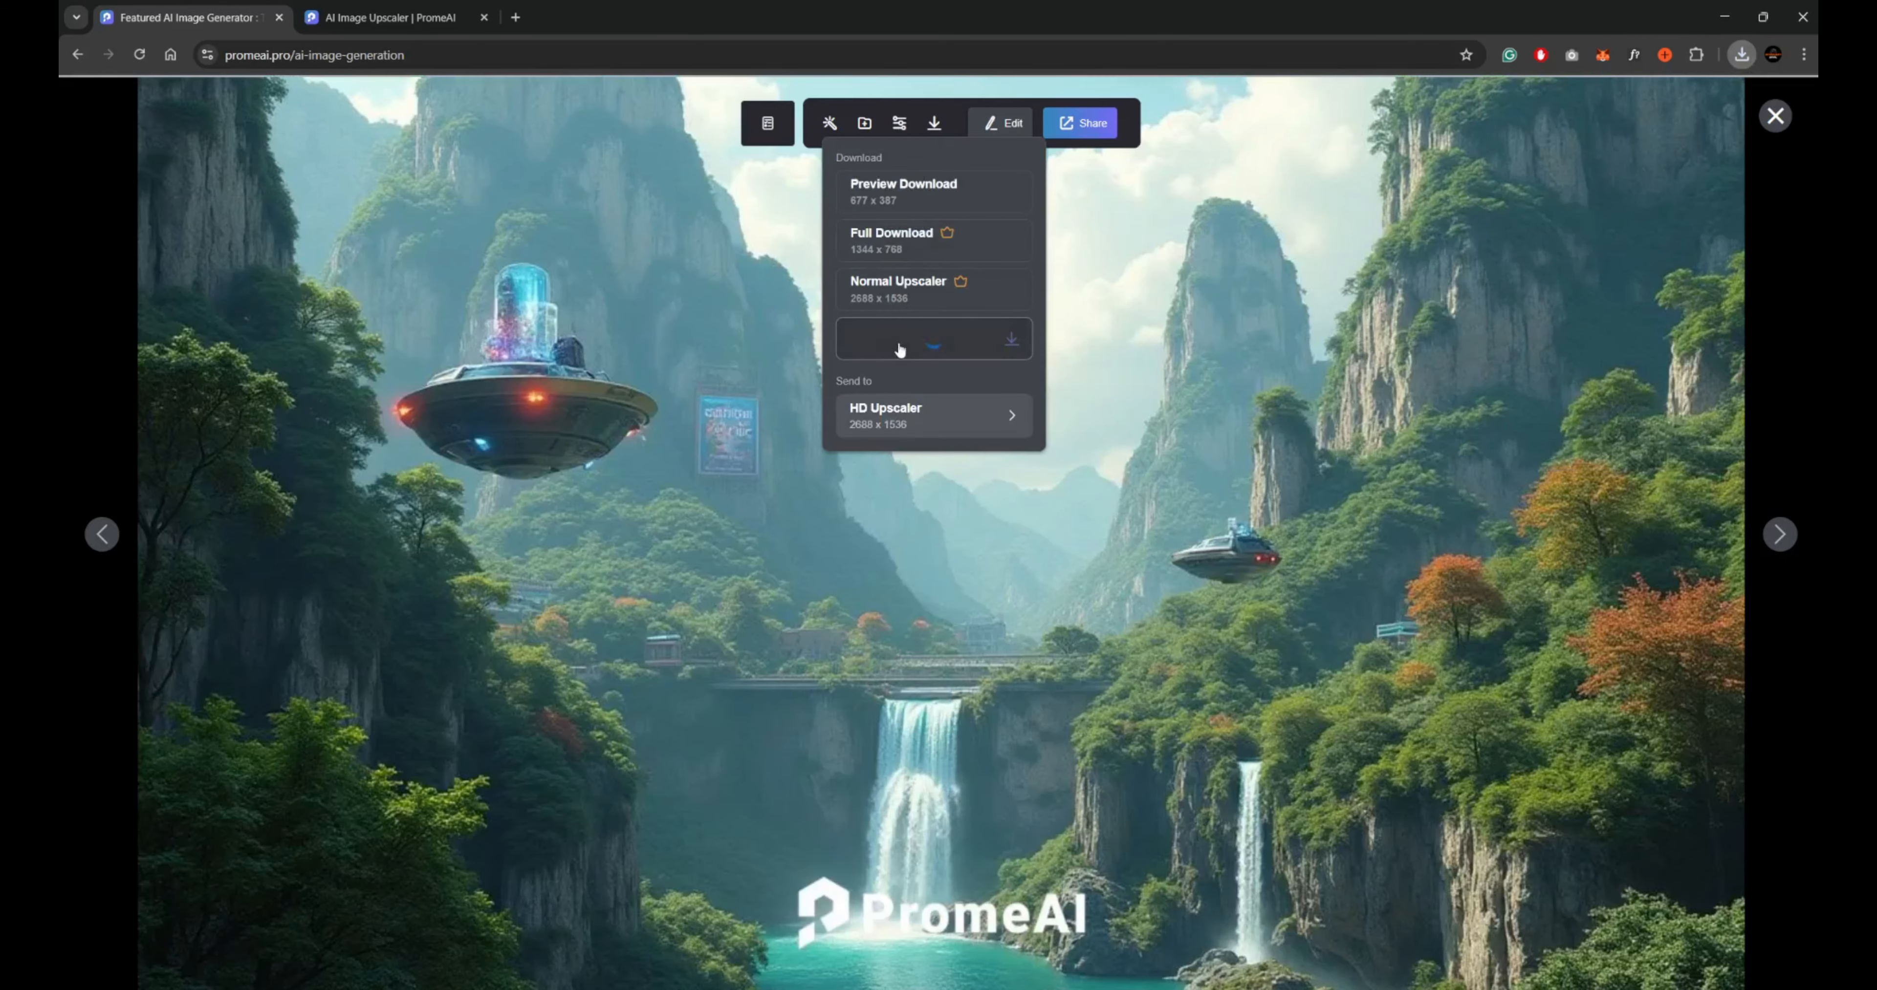
{"action": "left_click", "coordinate": [1775, 115]}
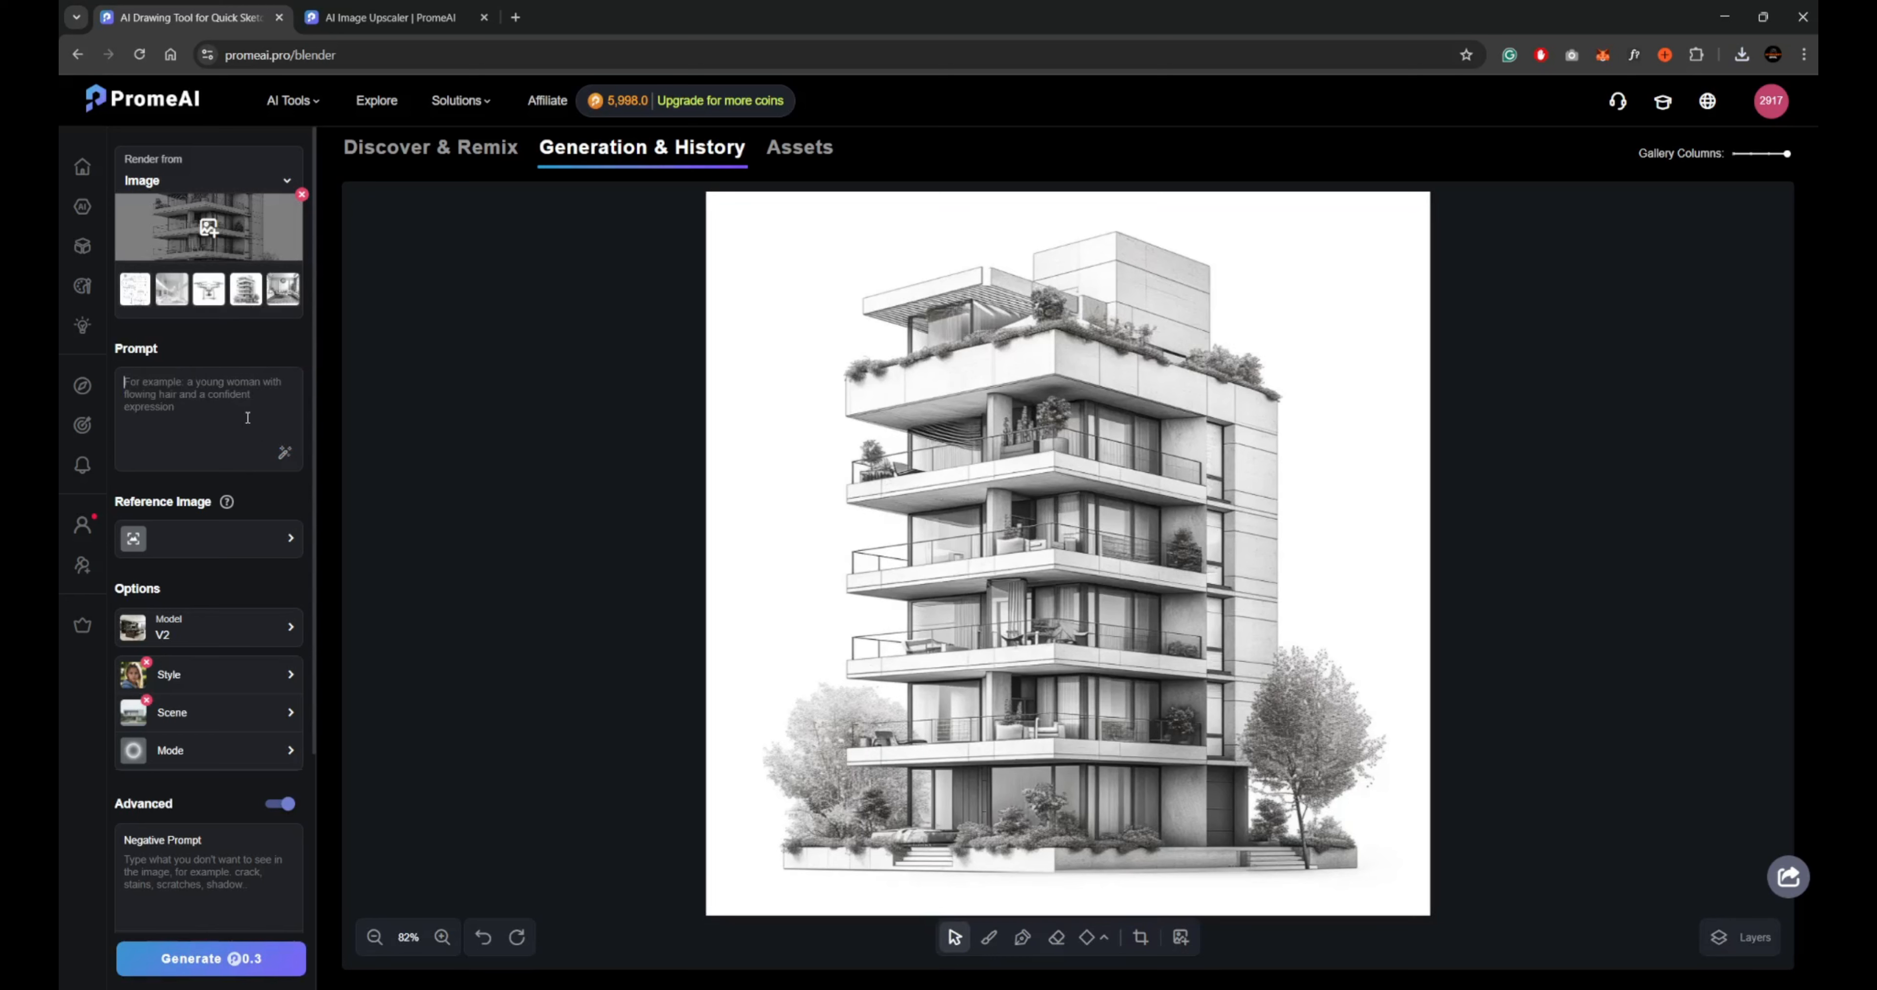
Render 3 images of the building sketch with the prompt "A cyberpunk city with glowing neon signs, flying cars, and a rainy nighttime atmosphere, ultra-detailed, hyper-realistic lighting".
{"action": "type", "text": "A cyberpunk city with glowing neon signs, flying cars, and a rainy nighttime atmosphere, ultra-detailed, hyper-realistic lighting"}
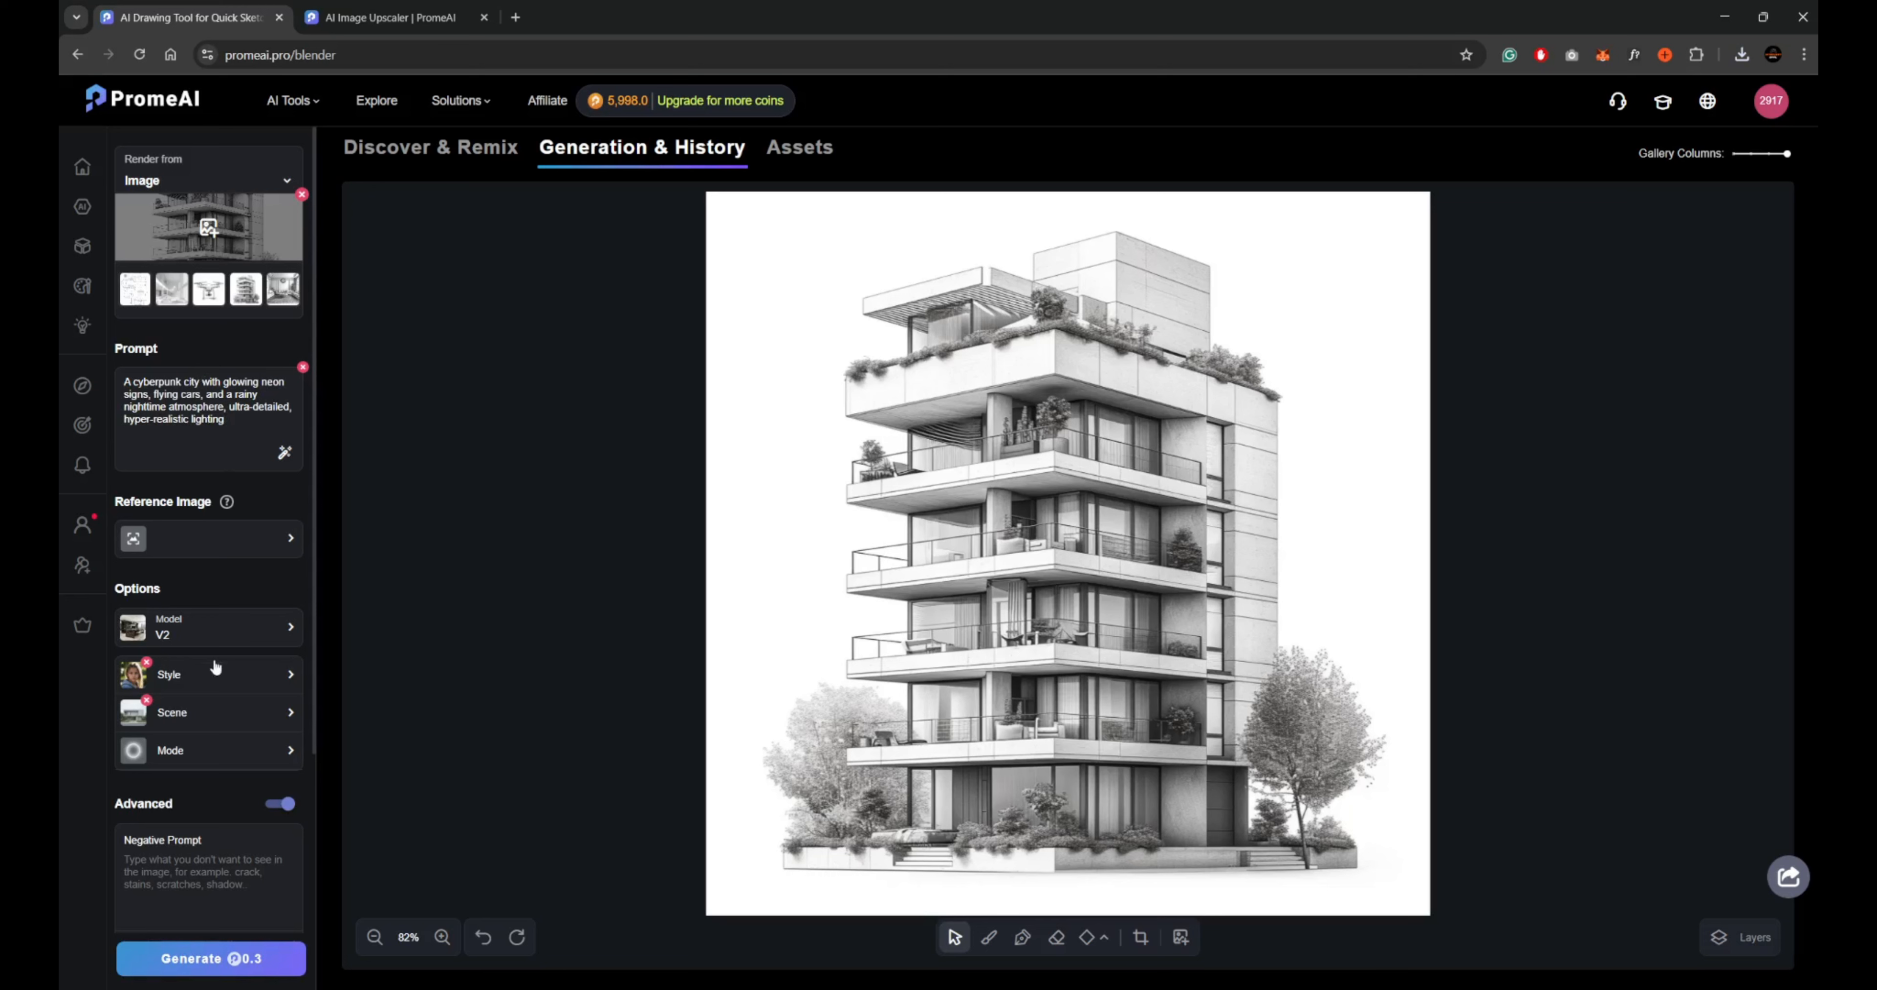
{"action": "scroll", "coordinate": [256, 725], "scroll_direction": "down", "scroll_amount": 5}
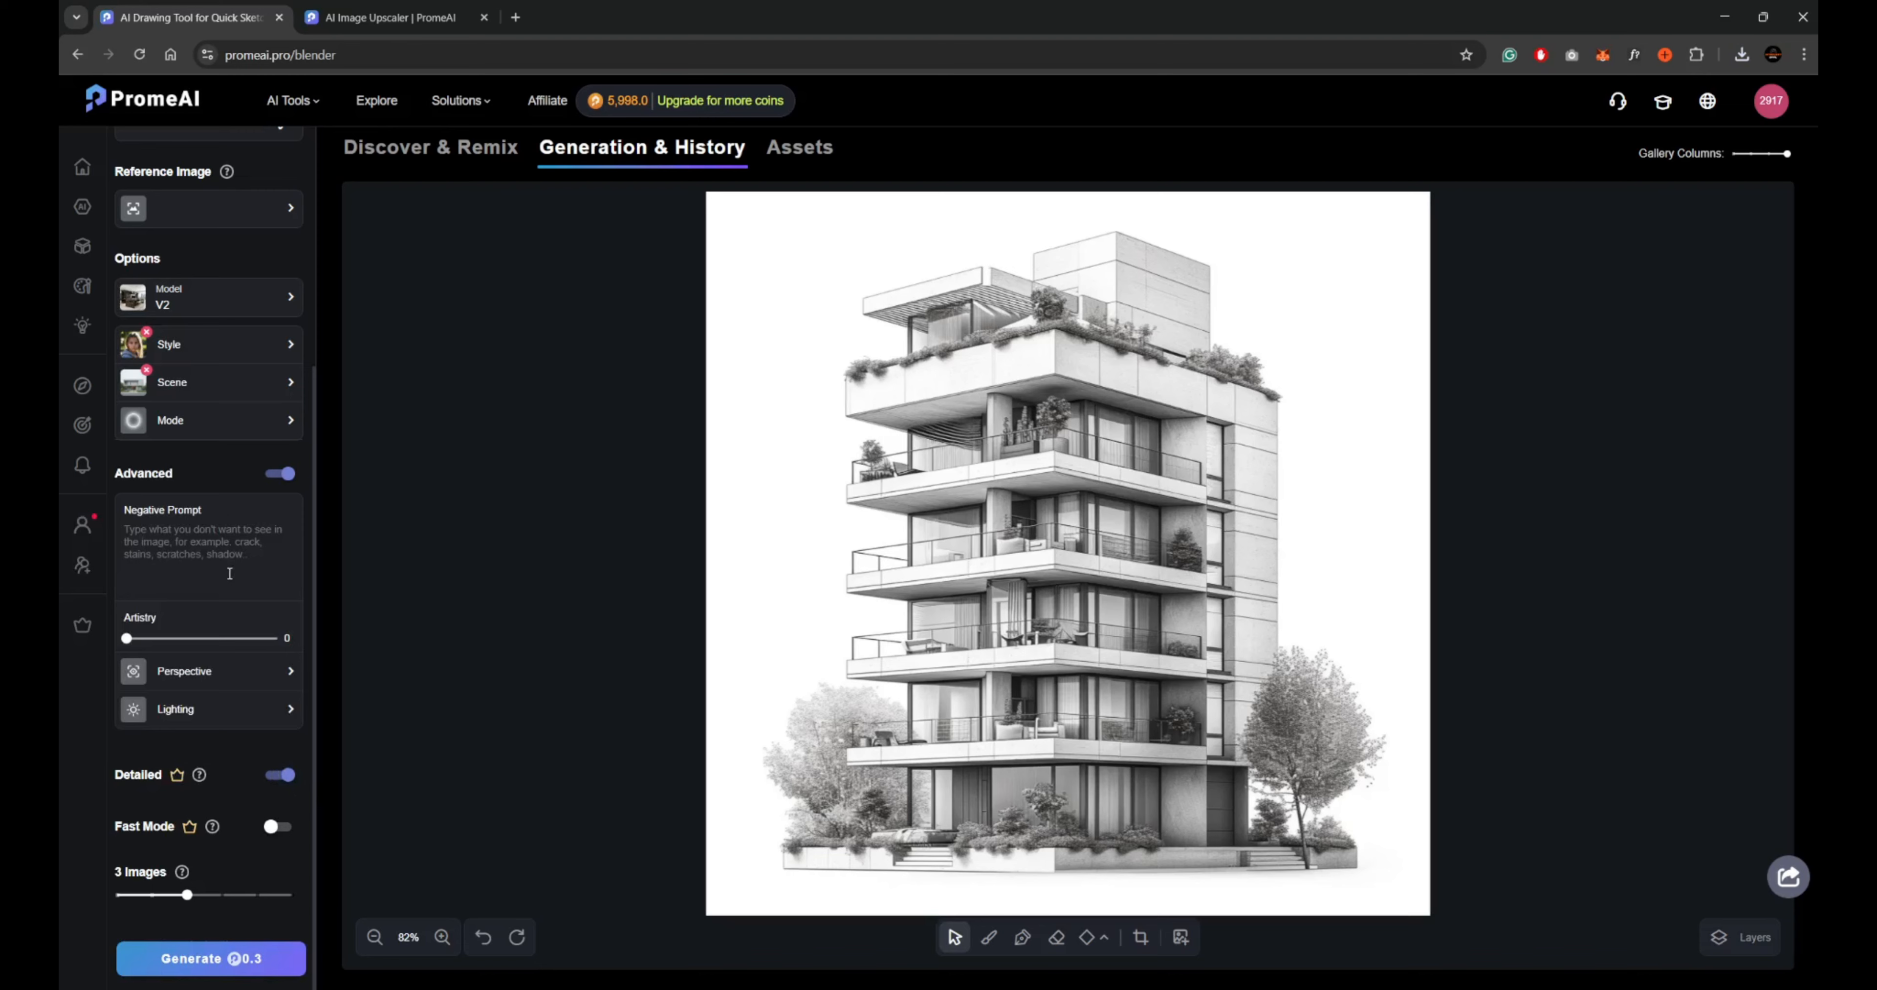
{"action": "scroll", "coordinate": [287, 501], "scroll_direction": "up", "scroll_amount": 5}
{"action": "scroll", "coordinate": [248, 729], "scroll_direction": "down", "scroll_amount": 5}
{"action": "left_click", "coordinate": [240, 958]}
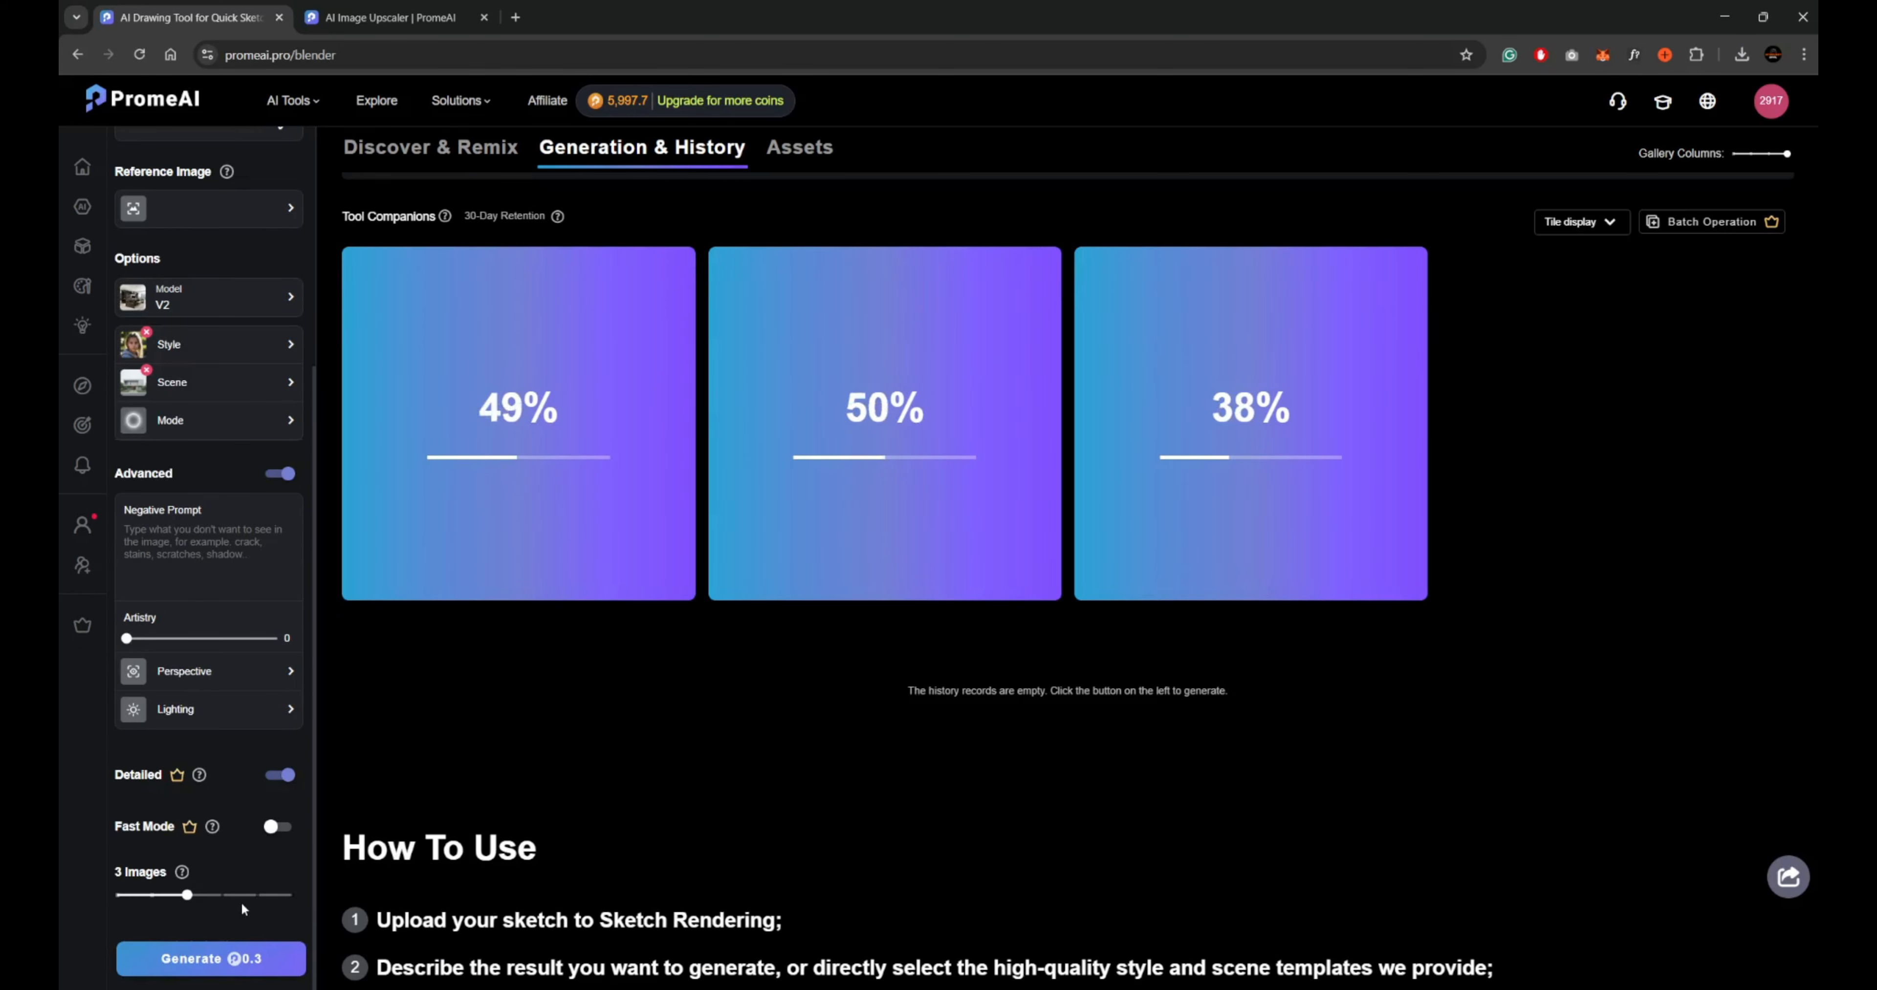
Examine the three rendered images of the apartment building one after another at full size and close the image viewer.
{"action": "scroll", "coordinate": [1491, 789], "scroll_direction": "down", "scroll_amount": 5}
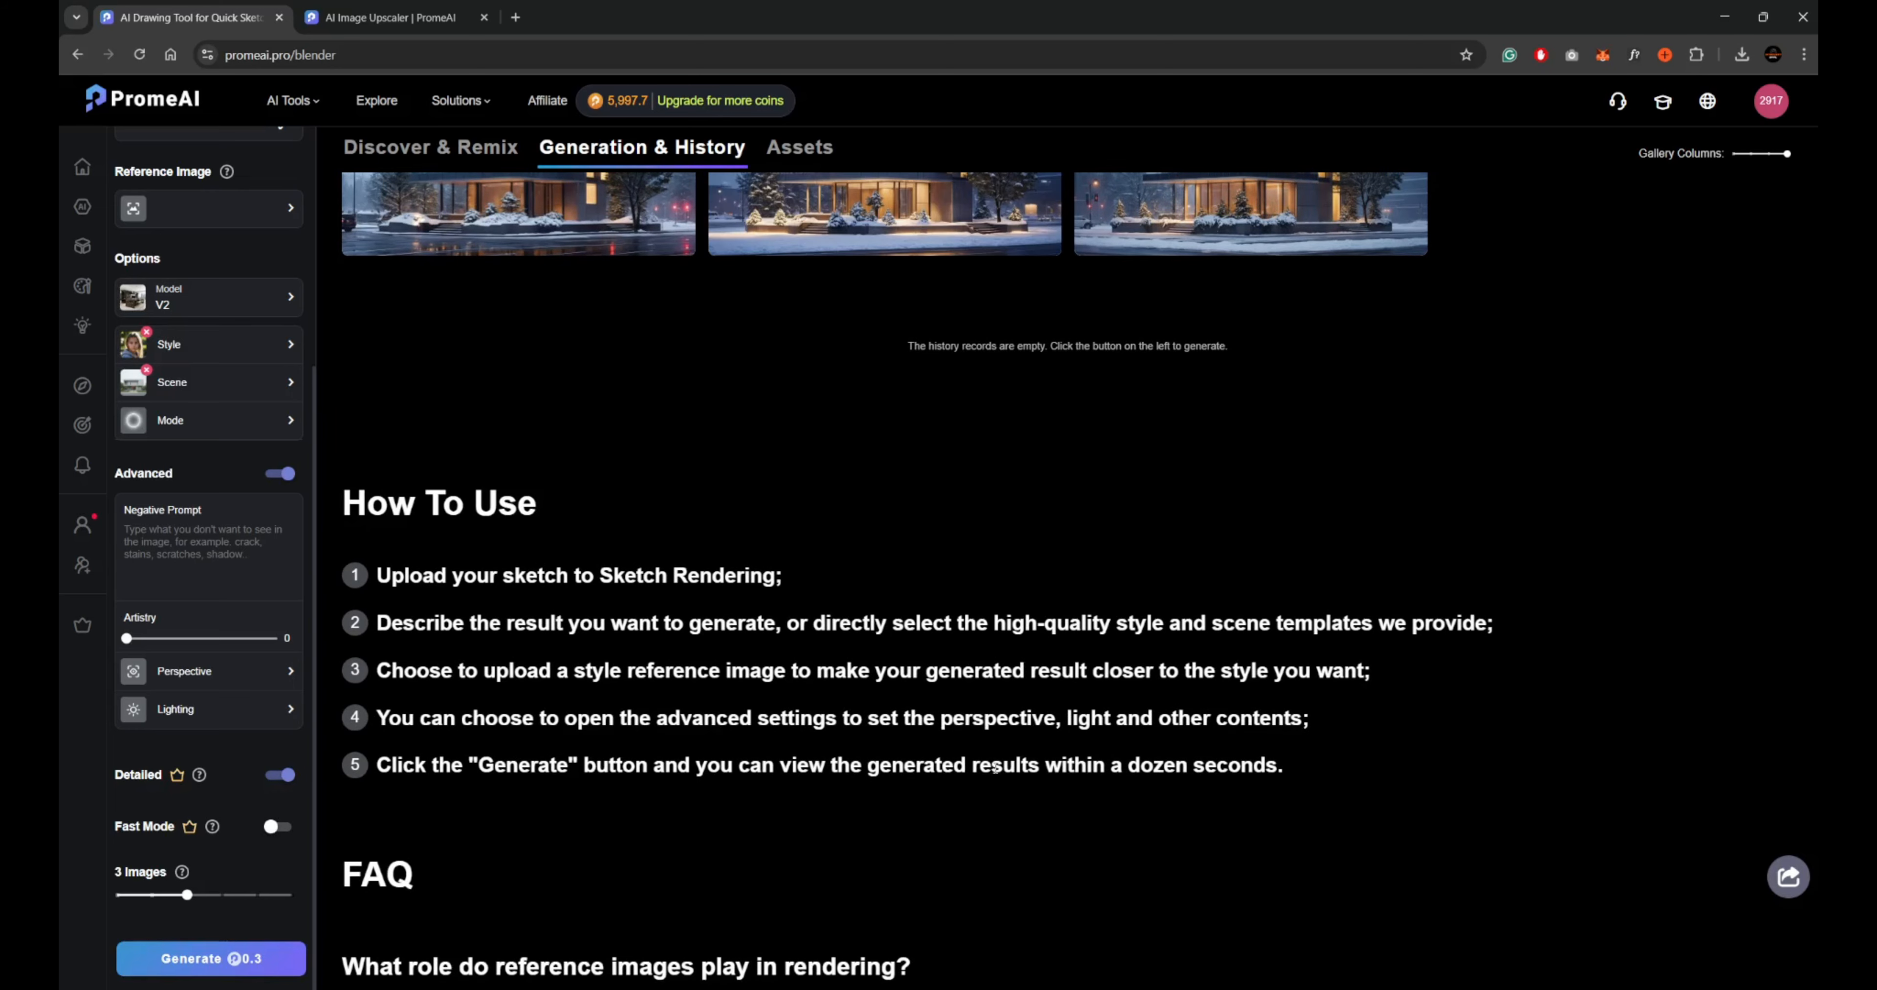
{"action": "scroll", "coordinate": [437, 719], "scroll_direction": "down", "scroll_amount": 2}
{"action": "scroll", "coordinate": [467, 729], "scroll_direction": "up", "scroll_amount": 10}
{"action": "left_click", "coordinate": [517, 815]}
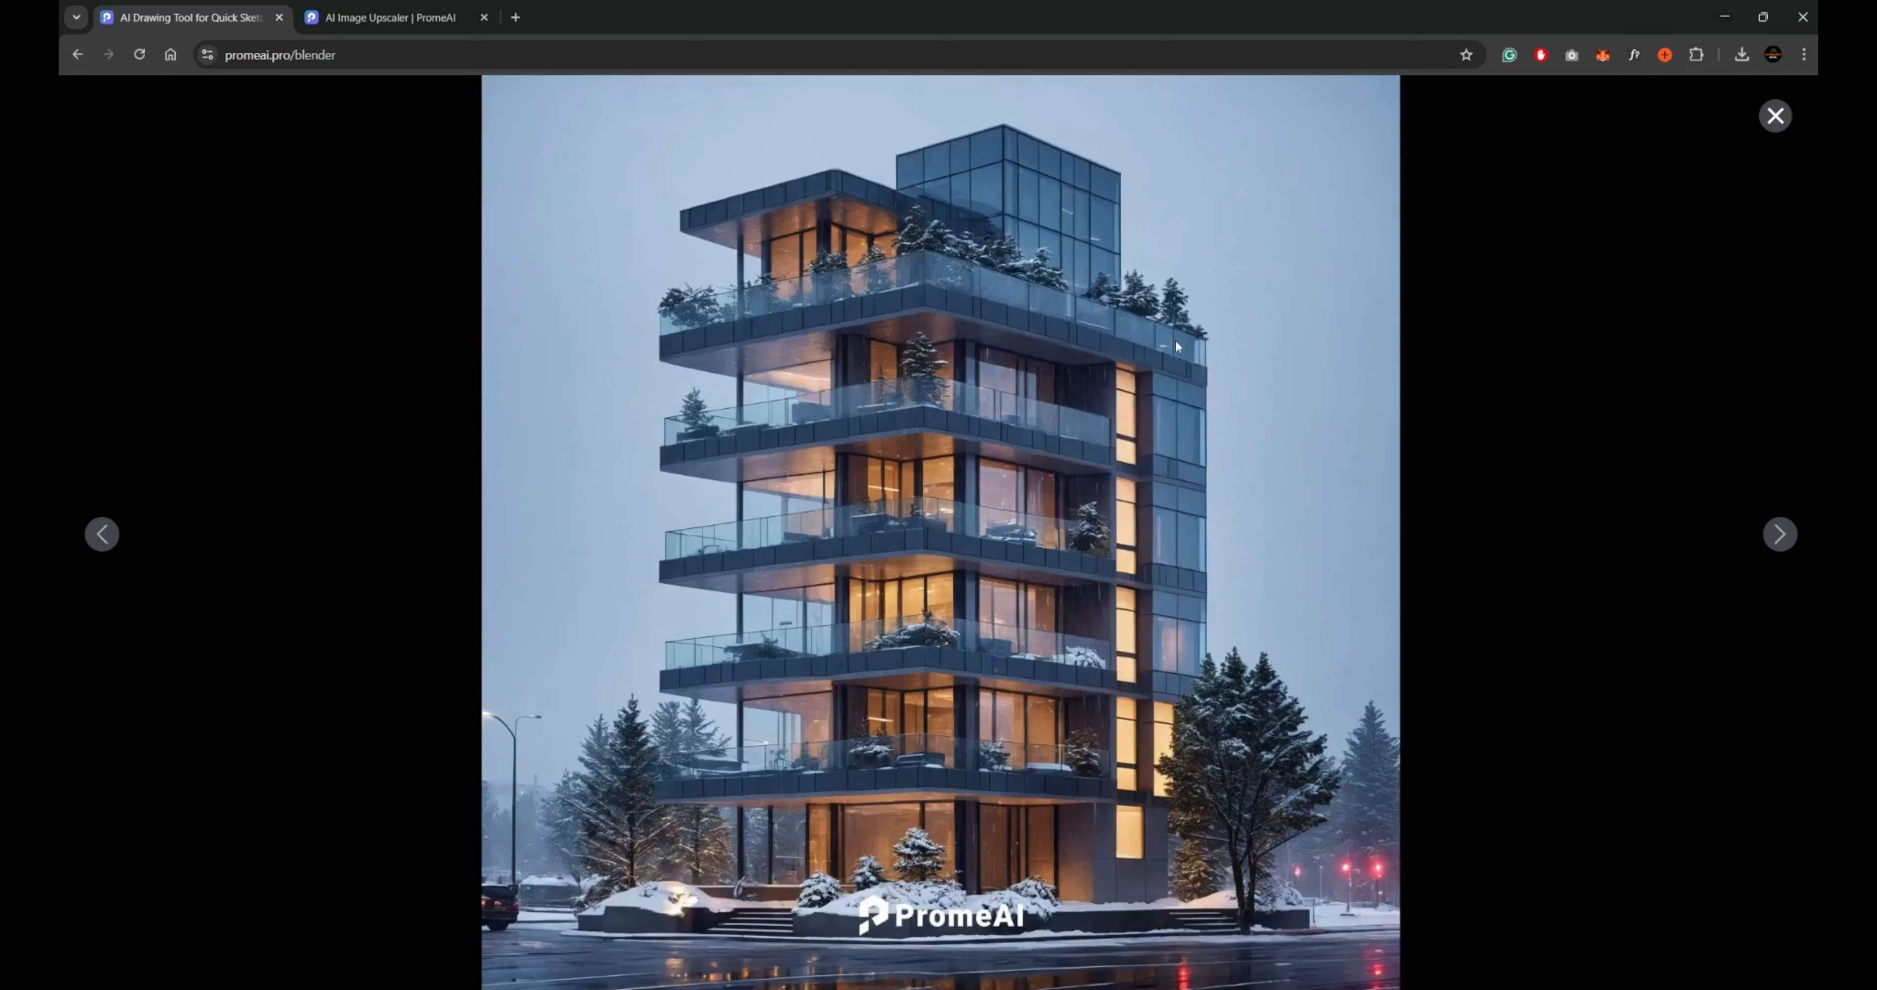
{"action": "mouse_move", "coordinate": [927, 138]}
{"action": "left_click", "coordinate": [1778, 543]}
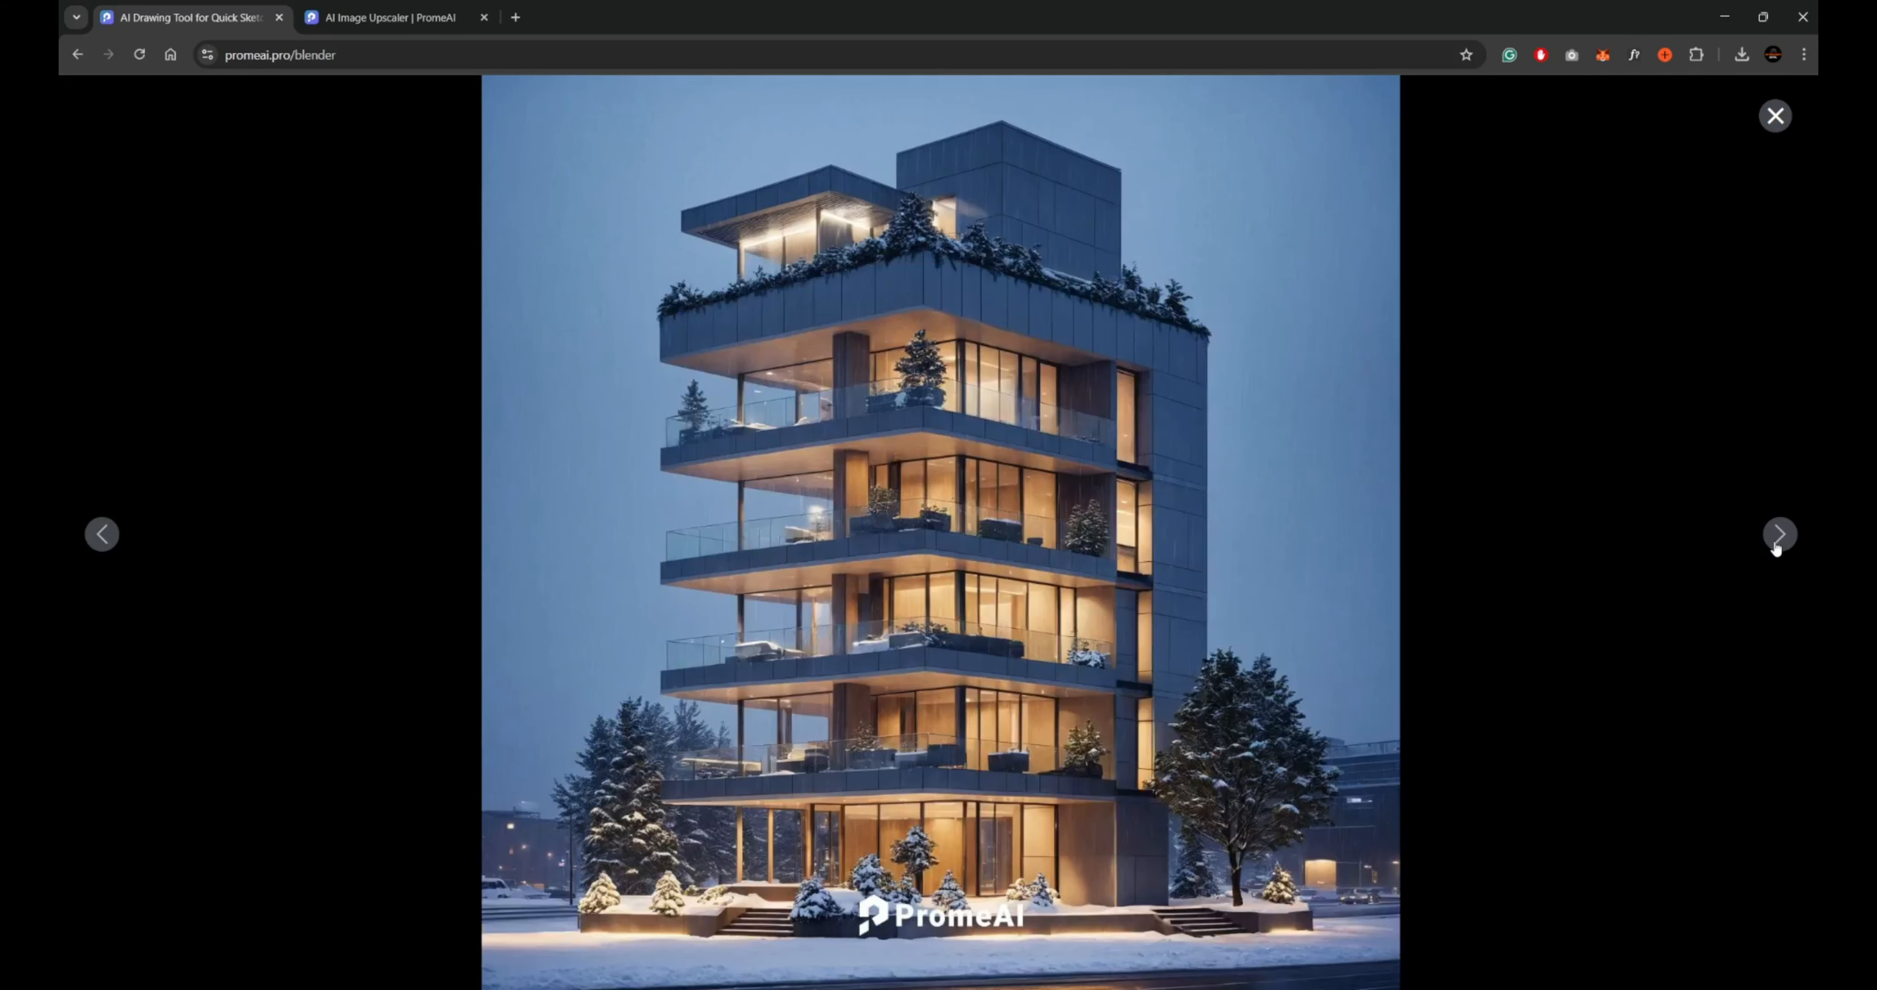
{"action": "left_click", "coordinate": [1777, 547]}
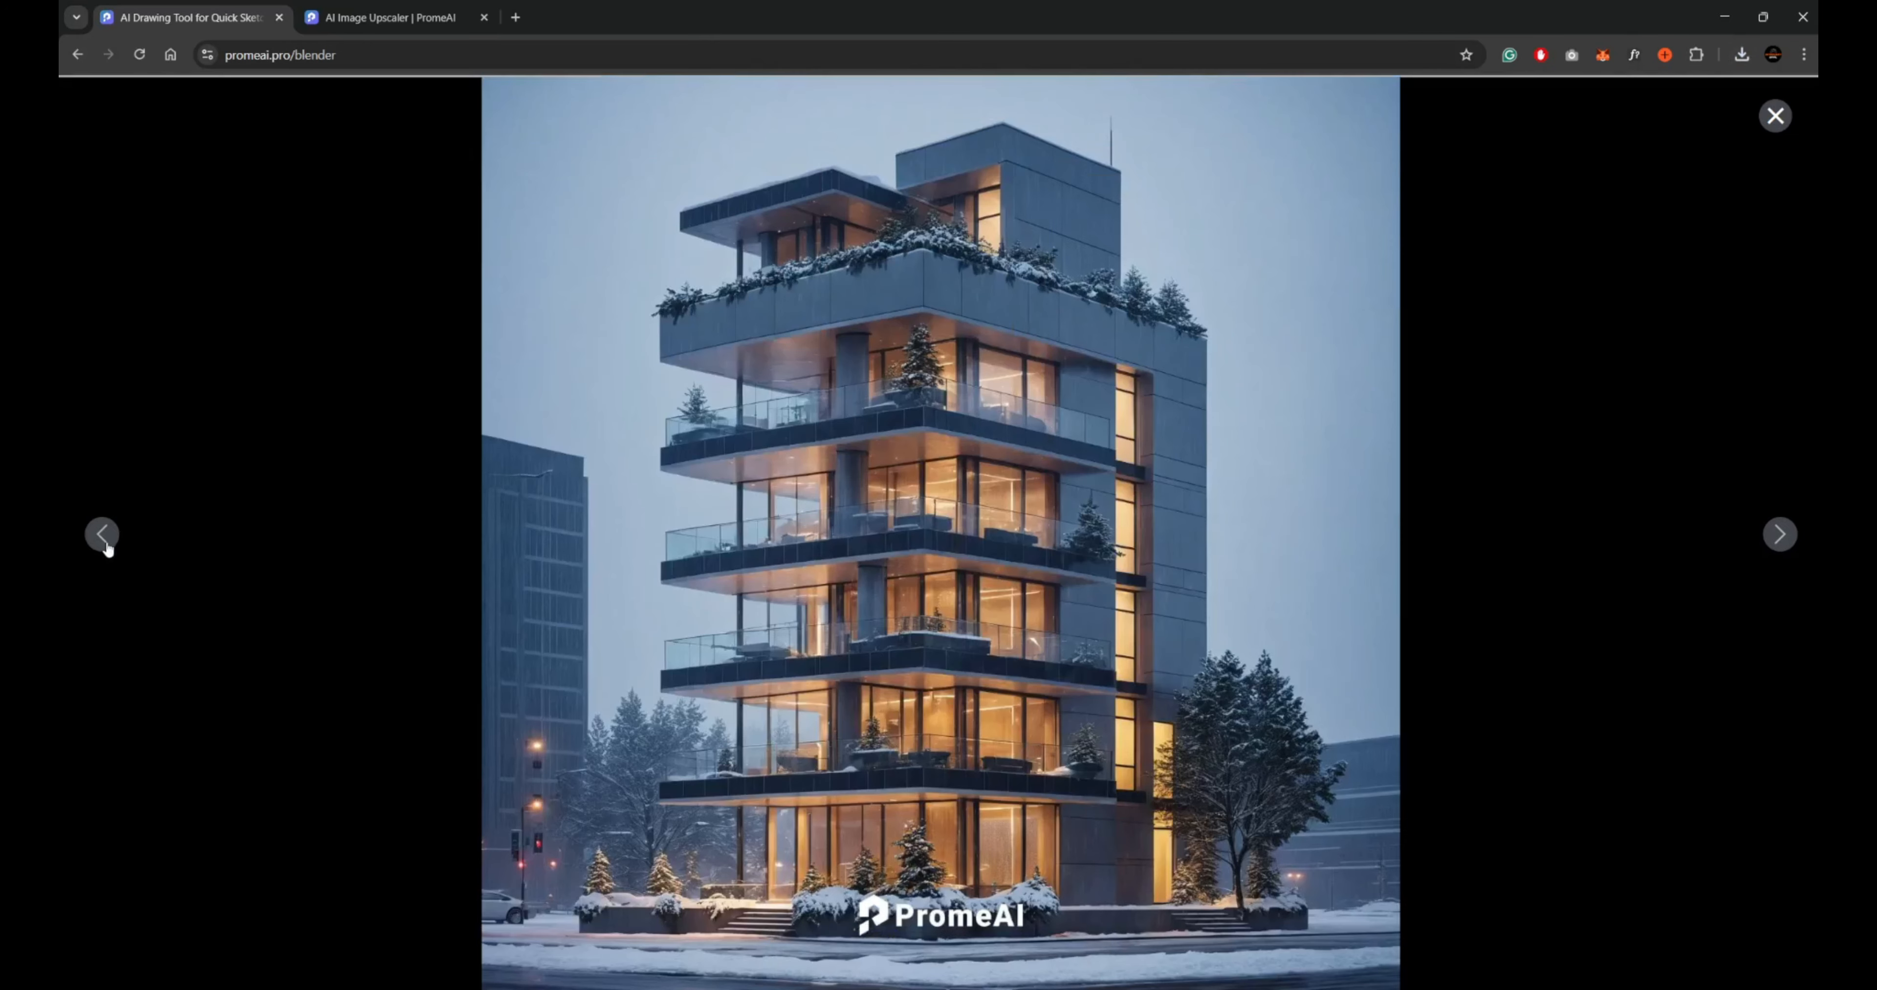
{"action": "left_click", "coordinate": [104, 535]}
{"action": "left_click", "coordinate": [1775, 115]}
Clear the living room prompt for the modern villa sketch, set the count to 2 images and generate the renders.
{"action": "scroll", "coordinate": [394, 456], "scroll_direction": "up", "scroll_amount": 5}
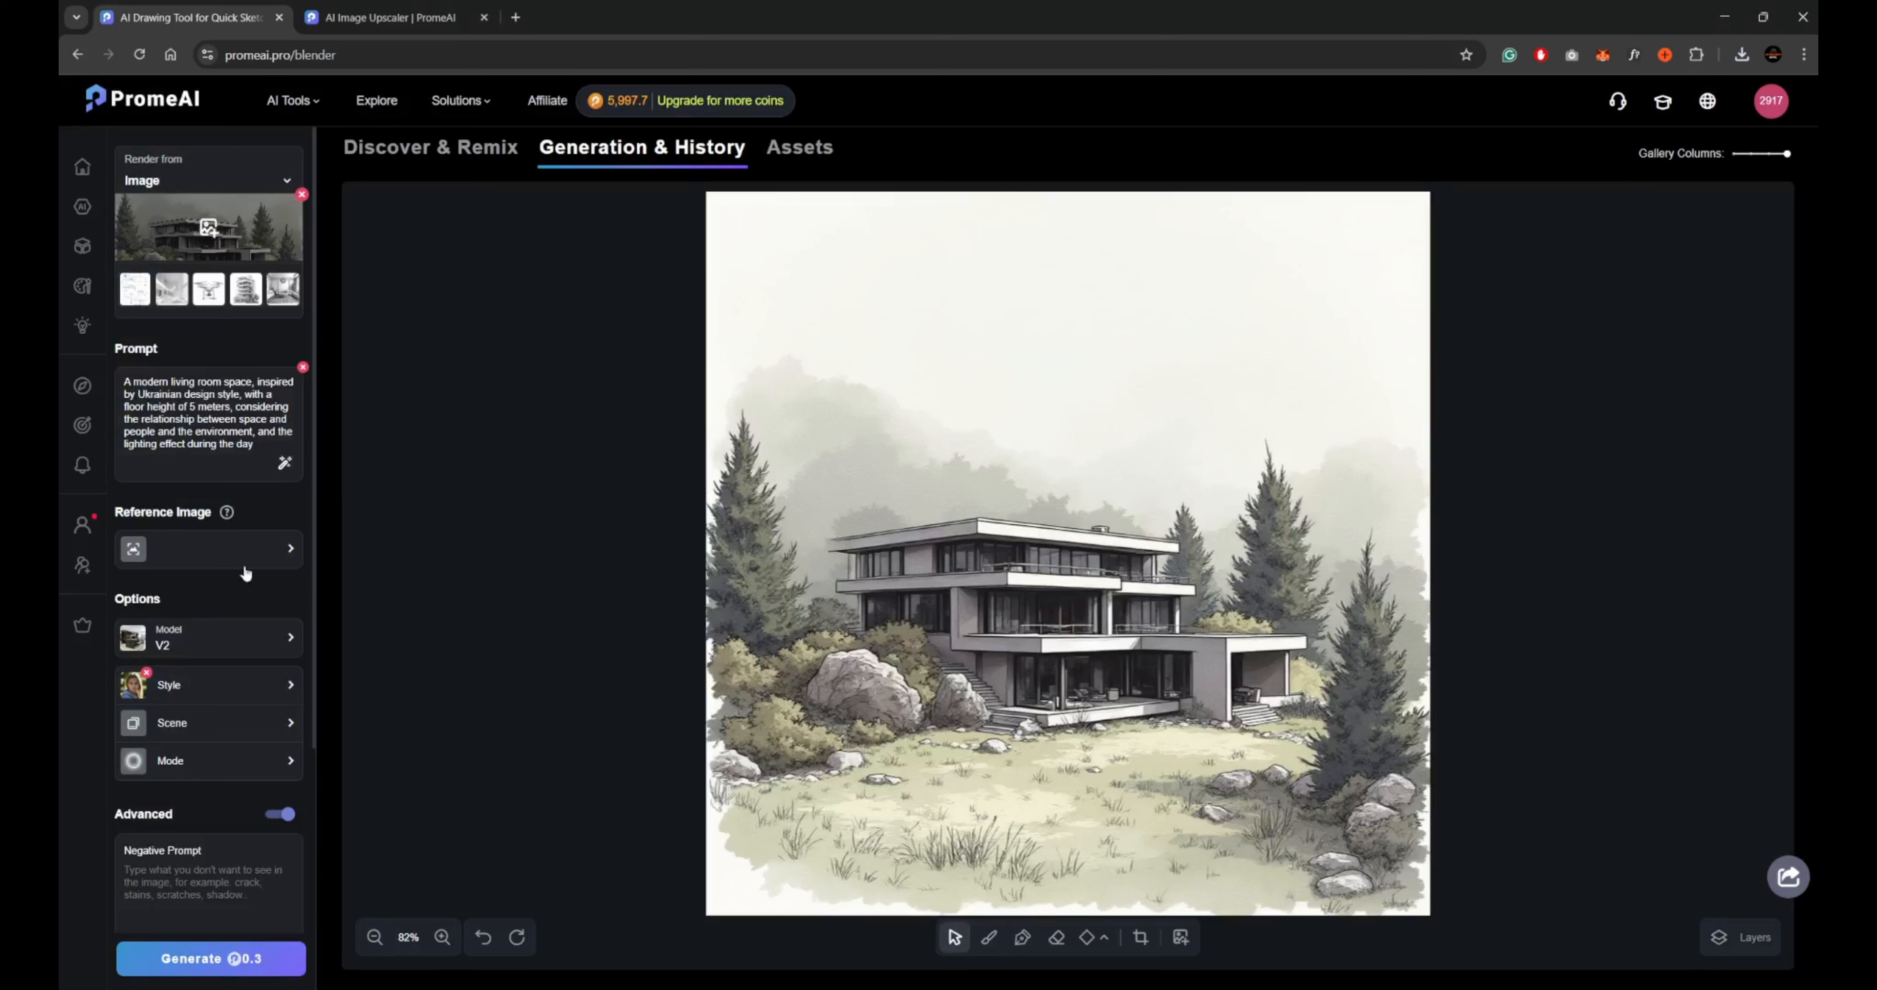
{"action": "scroll", "coordinate": [214, 657], "scroll_direction": "down", "scroll_amount": 5}
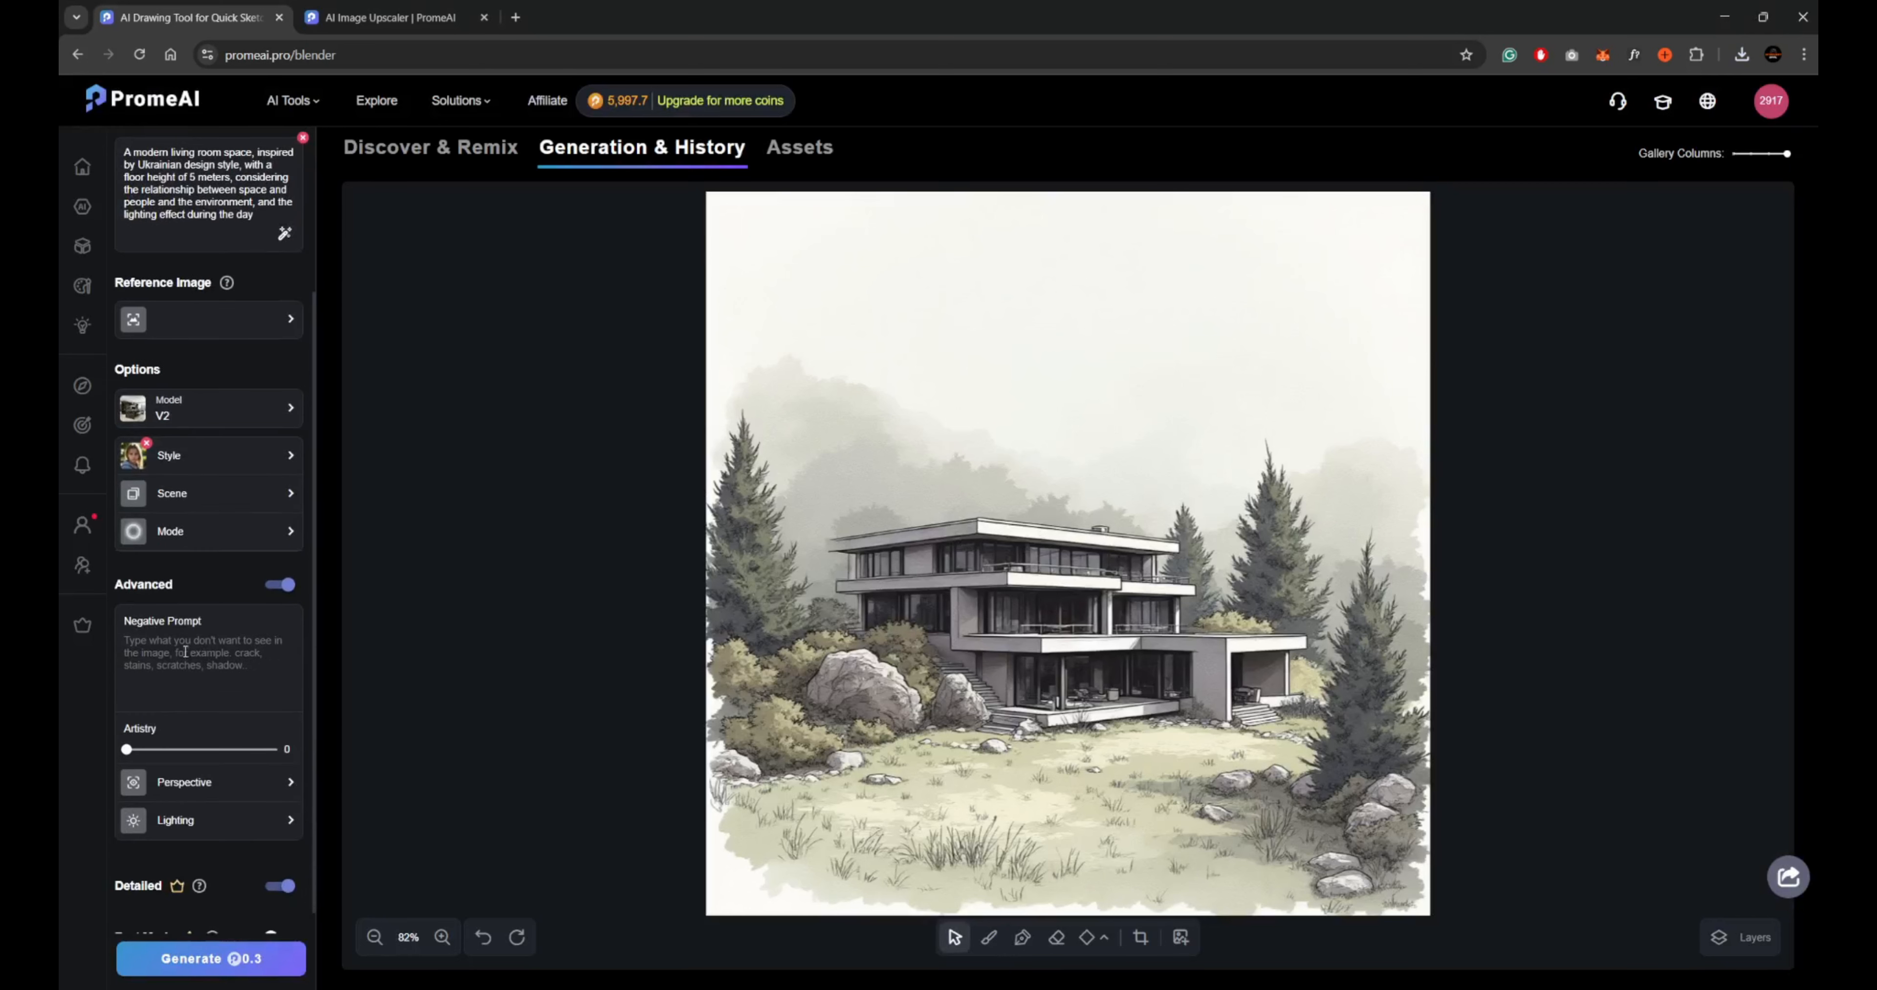
{"action": "scroll", "coordinate": [190, 644], "scroll_direction": "up", "scroll_amount": 5}
{"action": "left_click", "coordinate": [303, 367]}
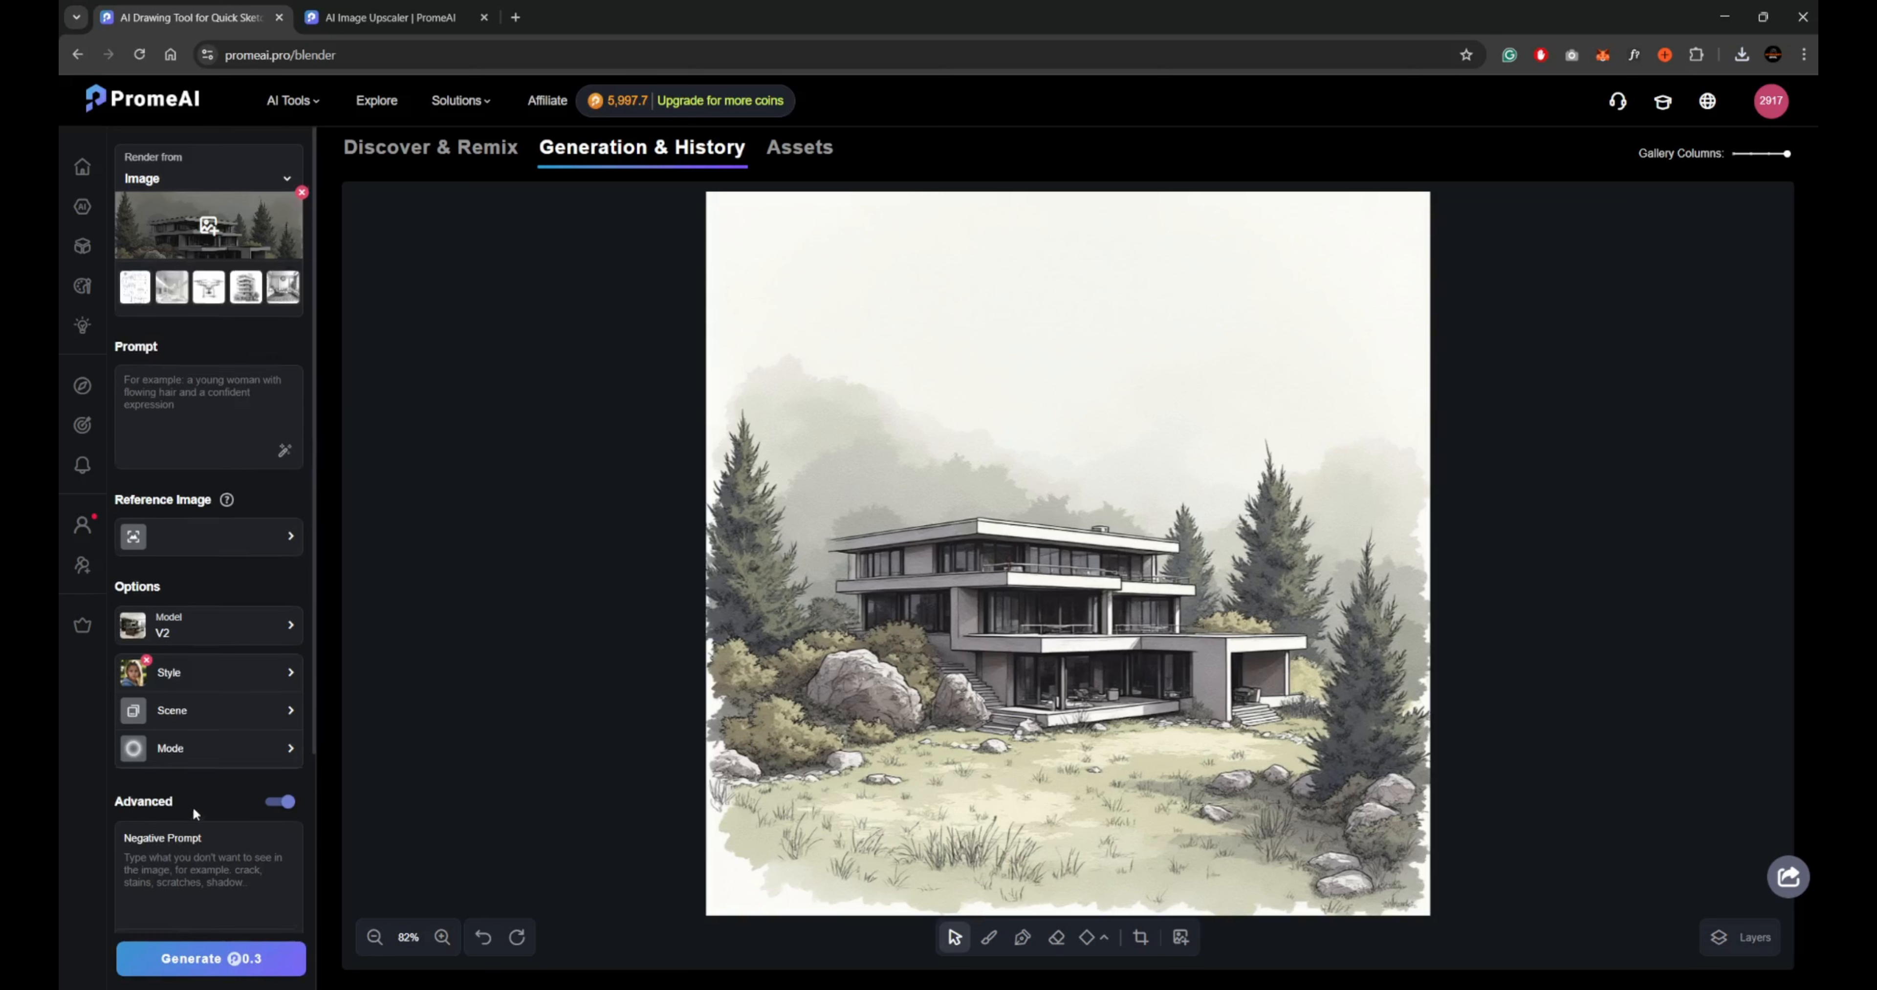
{"action": "scroll", "coordinate": [192, 806], "scroll_direction": "down", "scroll_amount": 3}
{"action": "scroll", "coordinate": [227, 818], "scroll_direction": "down", "scroll_amount": 1}
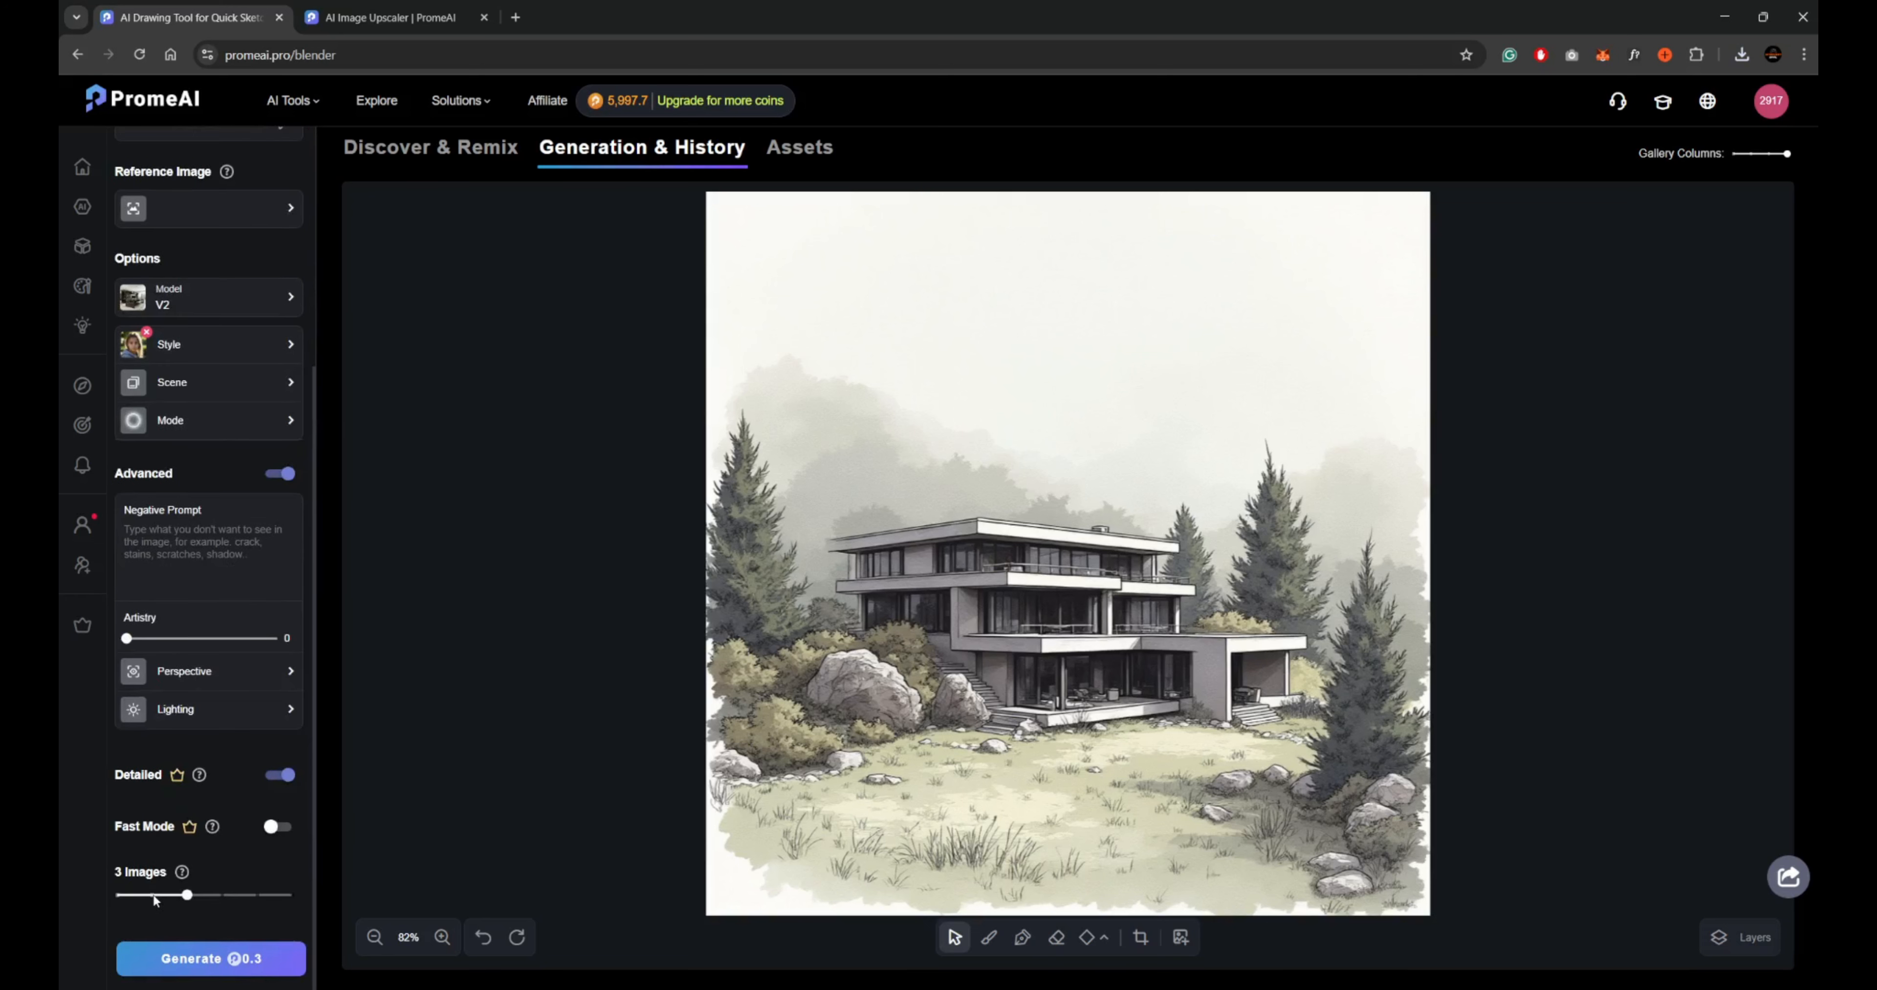
{"action": "left_click", "coordinate": [186, 958]}
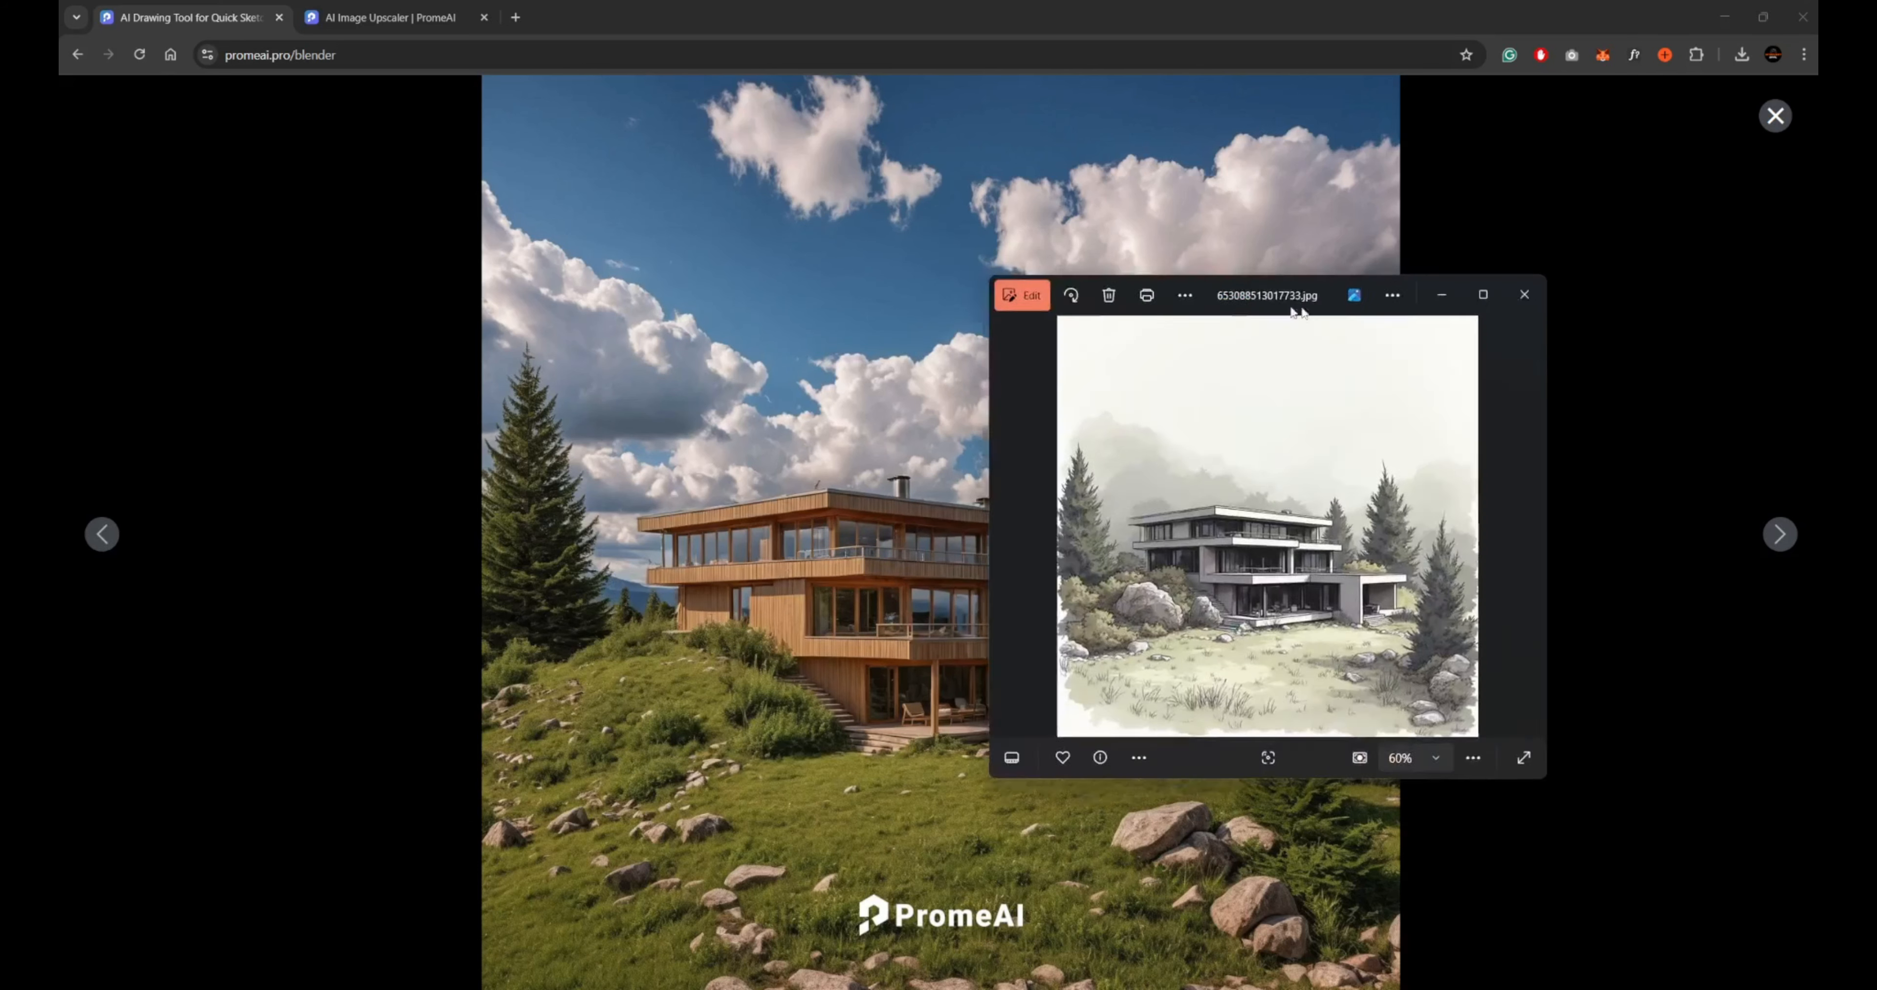
Compare the wooden villa render with the original sketch file and view the other render in the image viewer.
{"action": "mouse_move", "coordinate": [1297, 313]}
{"action": "left_mouse_down"}
{"action": "mouse_move", "coordinate": [1548, 227]}
{"action": "mouse_move", "coordinate": [317, 195]}
{"action": "left_mouse_up"}
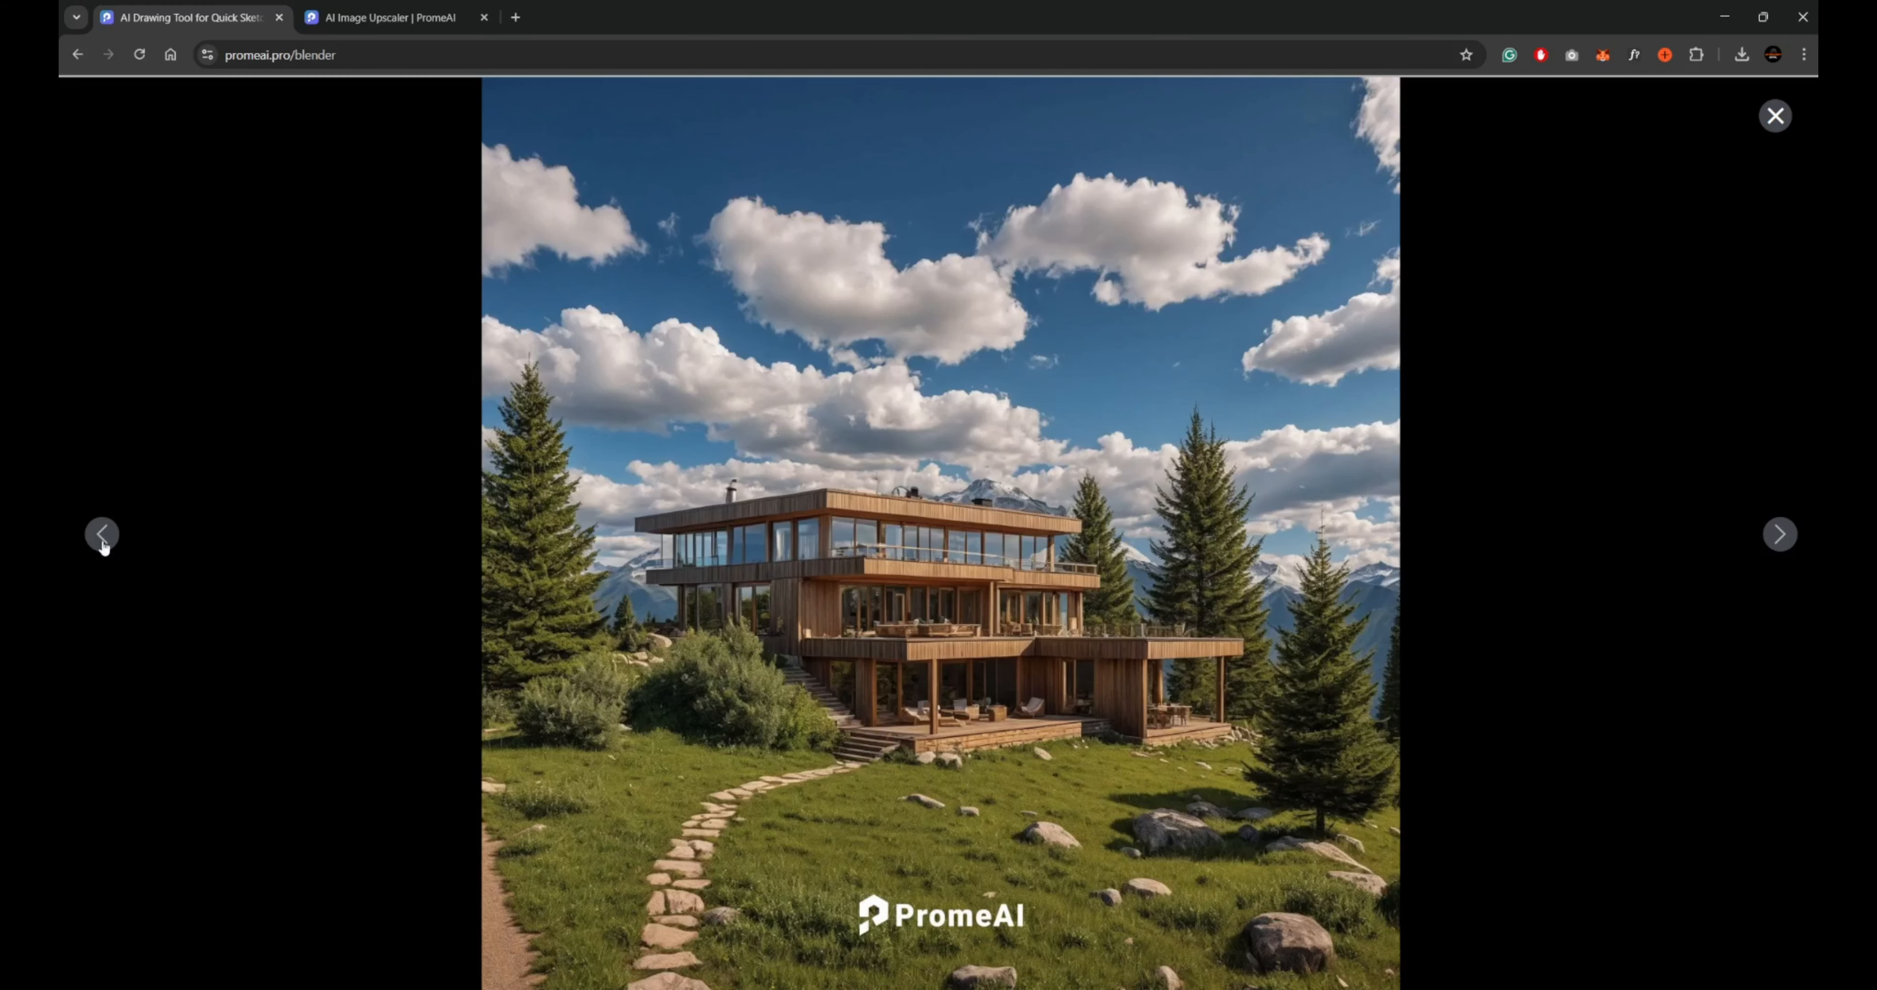
{"action": "left_click", "coordinate": [105, 535]}
{"action": "mouse_move", "coordinate": [940, 125]}
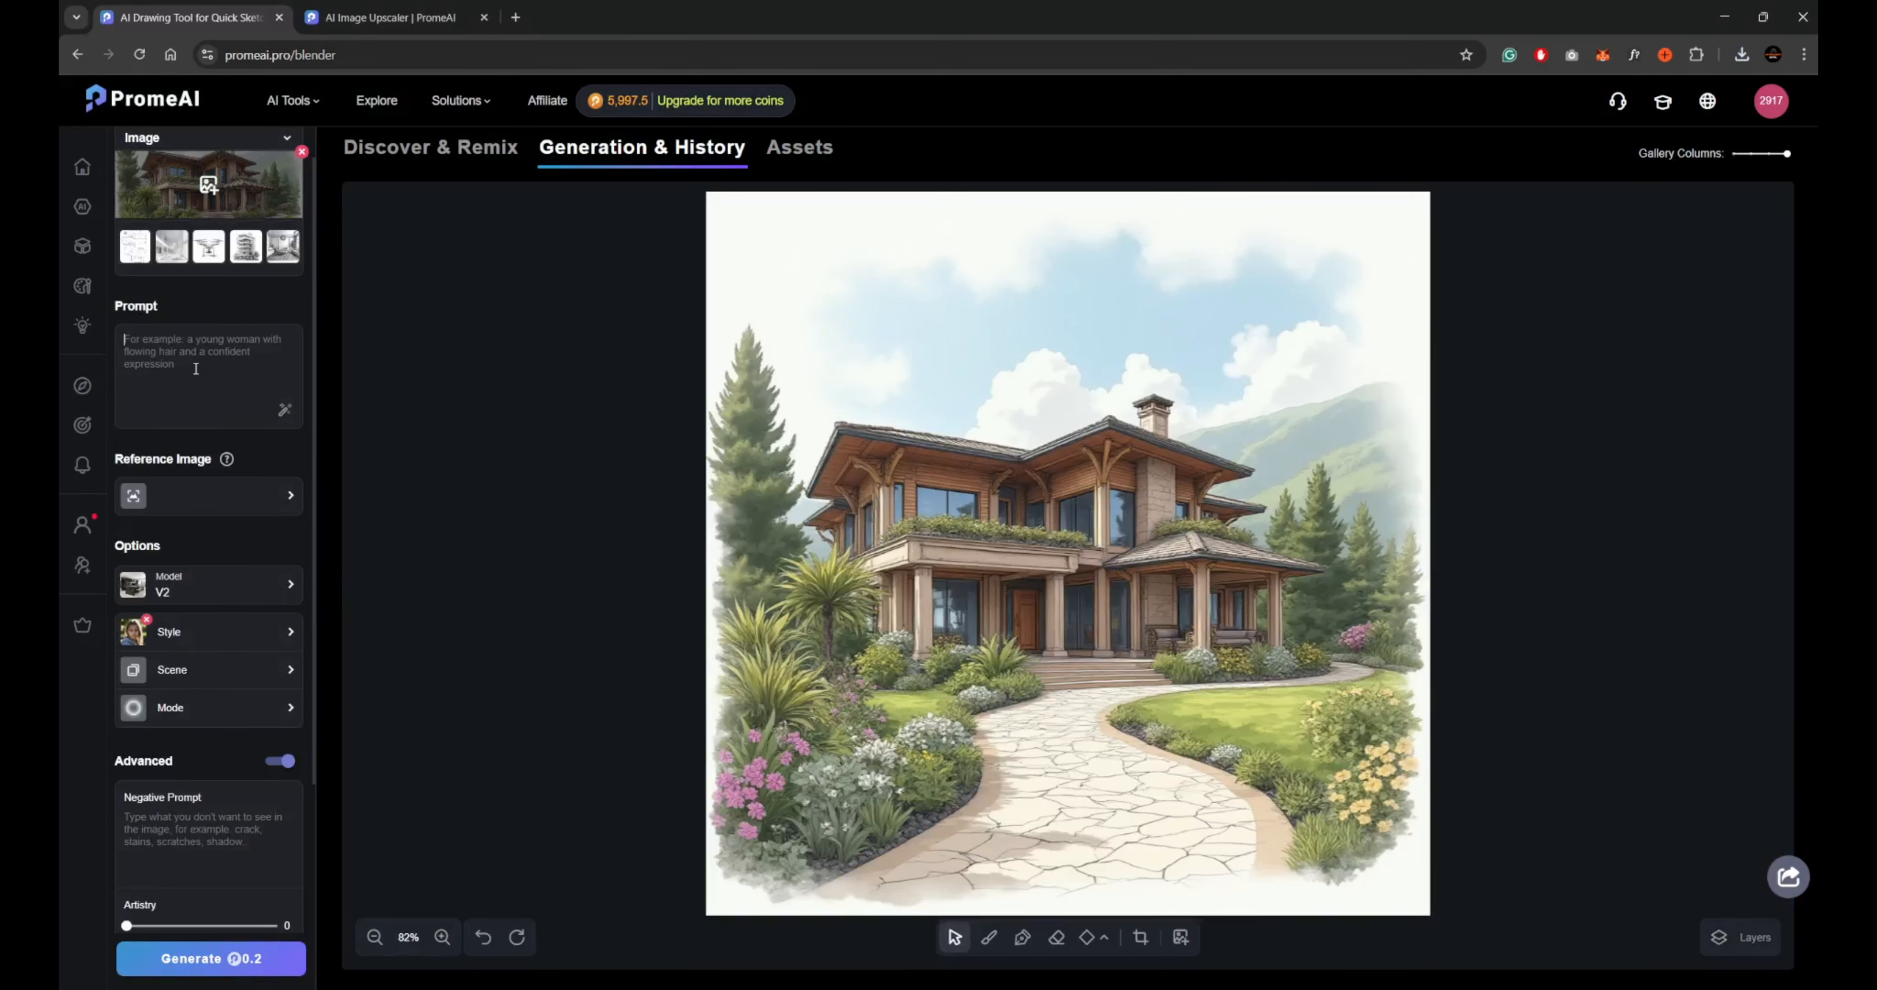
Generate 2 renders of the garden villa artwork with a prompt beginning "cyberpunk style, futuristic home and" and open a render at full size.
{"action": "left_click", "coordinate": [196, 369]}
{"action": "type", "text": "cyberpunk st"}
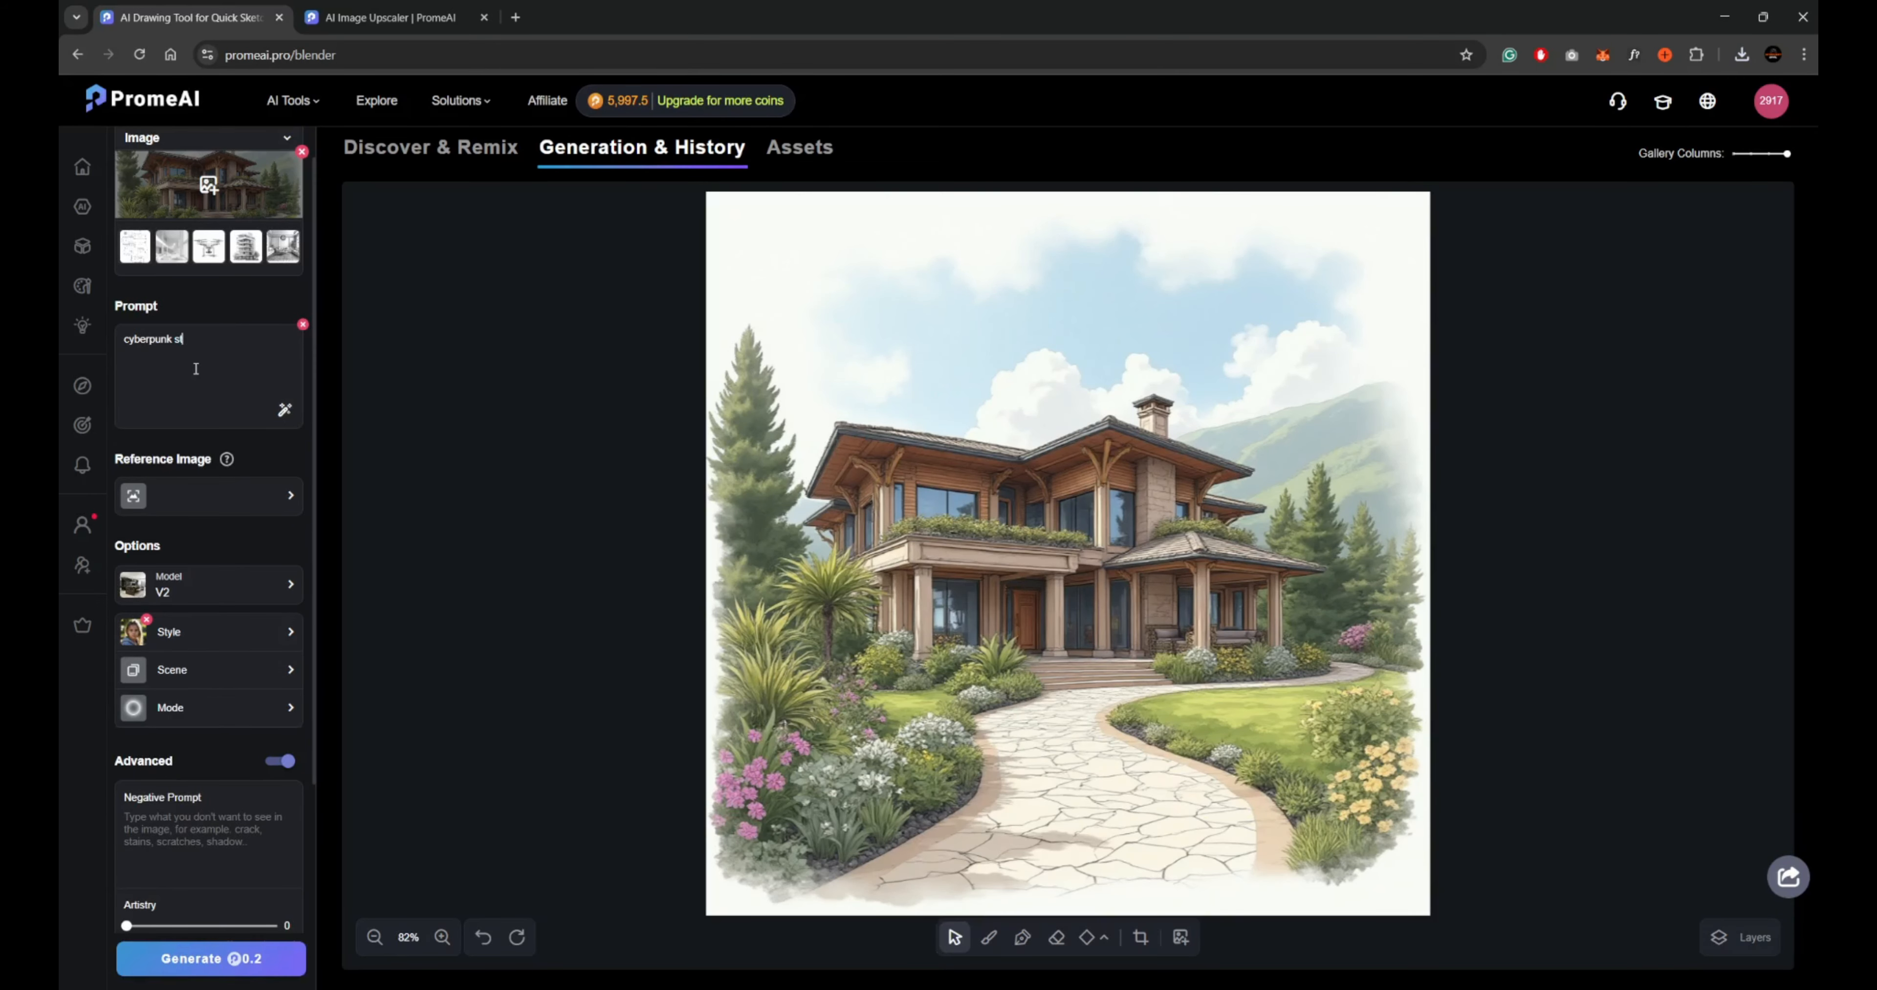
{"action": "type", "text": "g"}
{"action": "mouse_move", "coordinate": [224, 463]}
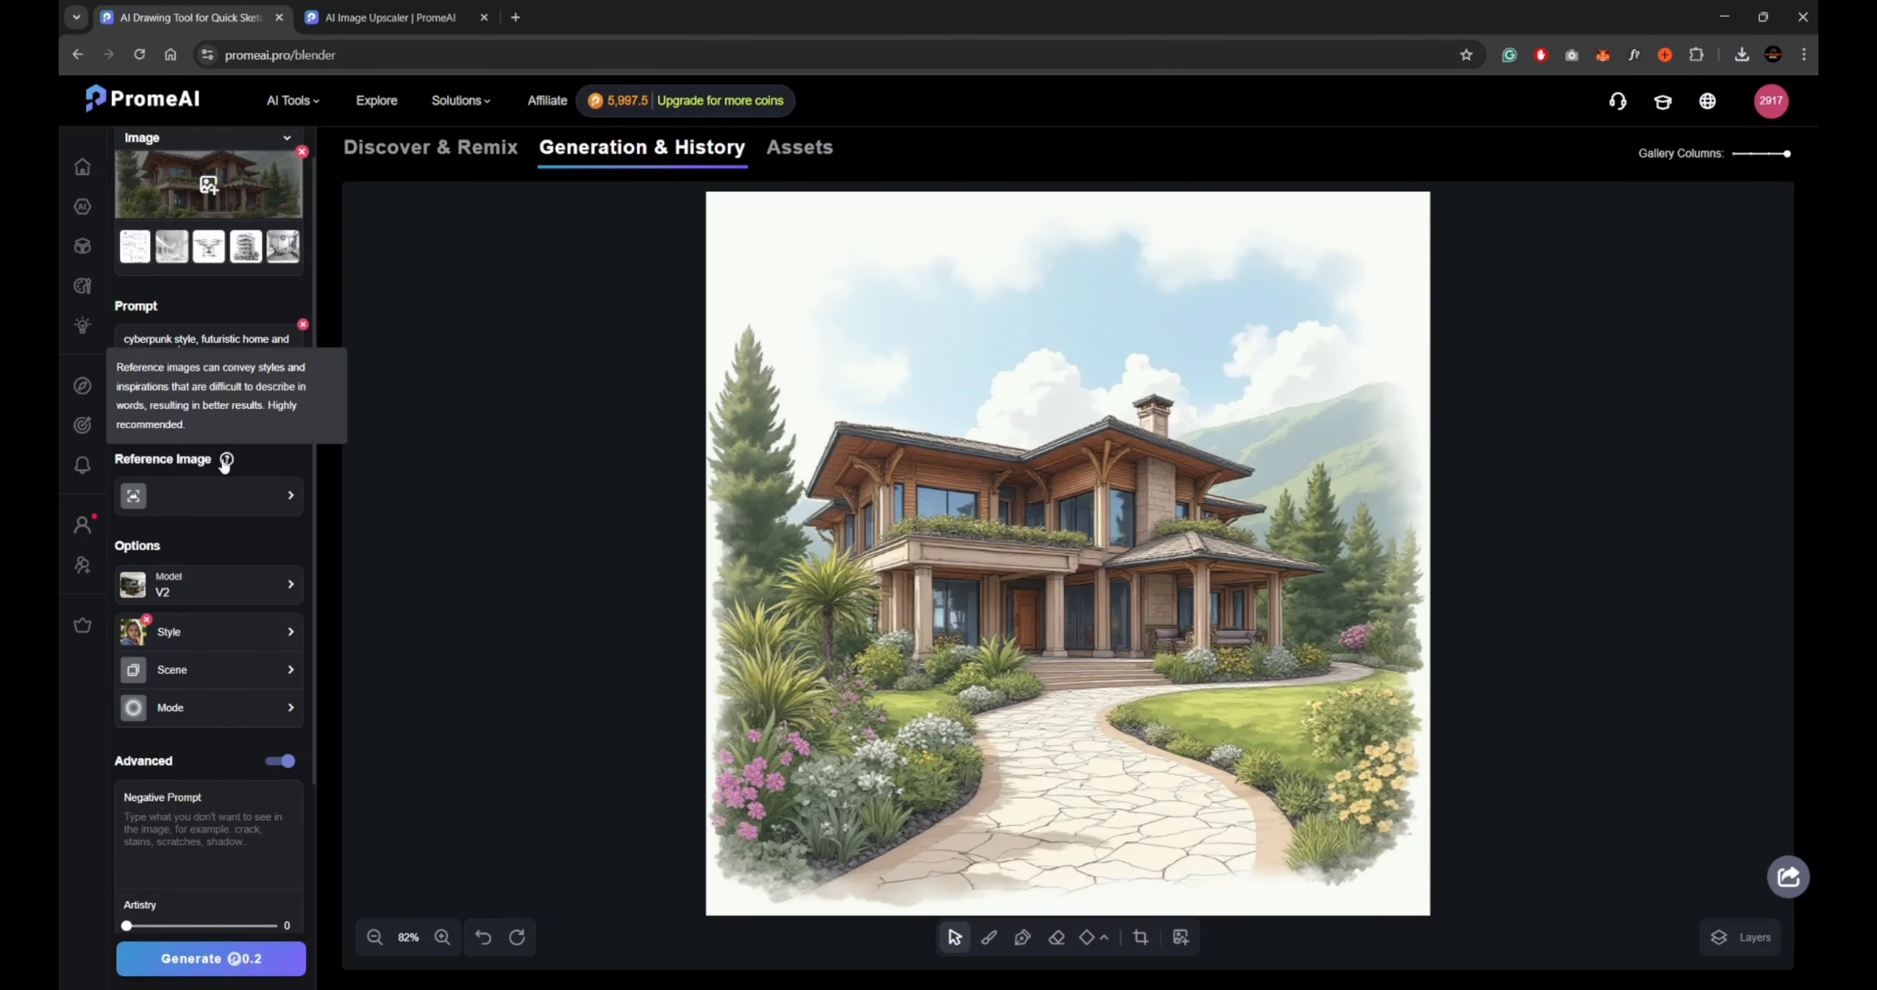
{"action": "scroll", "coordinate": [224, 463], "scroll_direction": "down", "scroll_amount": 4}
{"action": "left_click", "coordinate": [211, 958]}
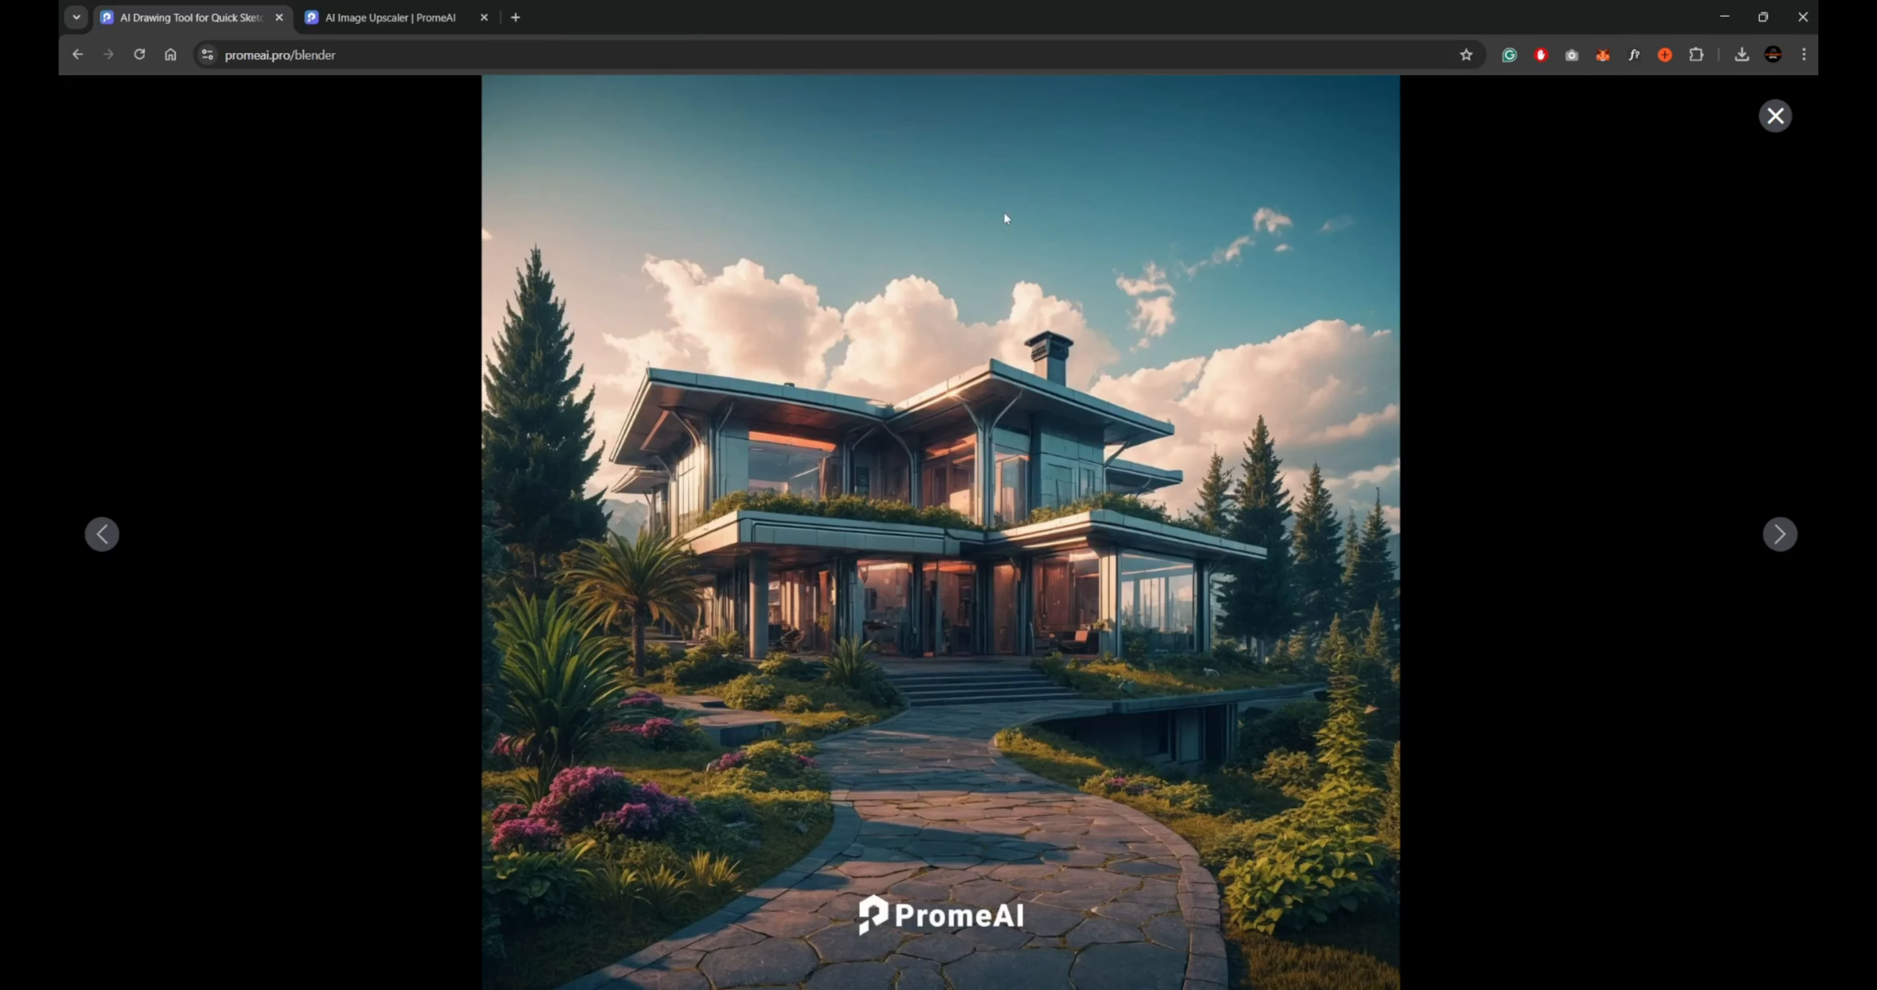
{"action": "left_click", "coordinate": [904, 284]}
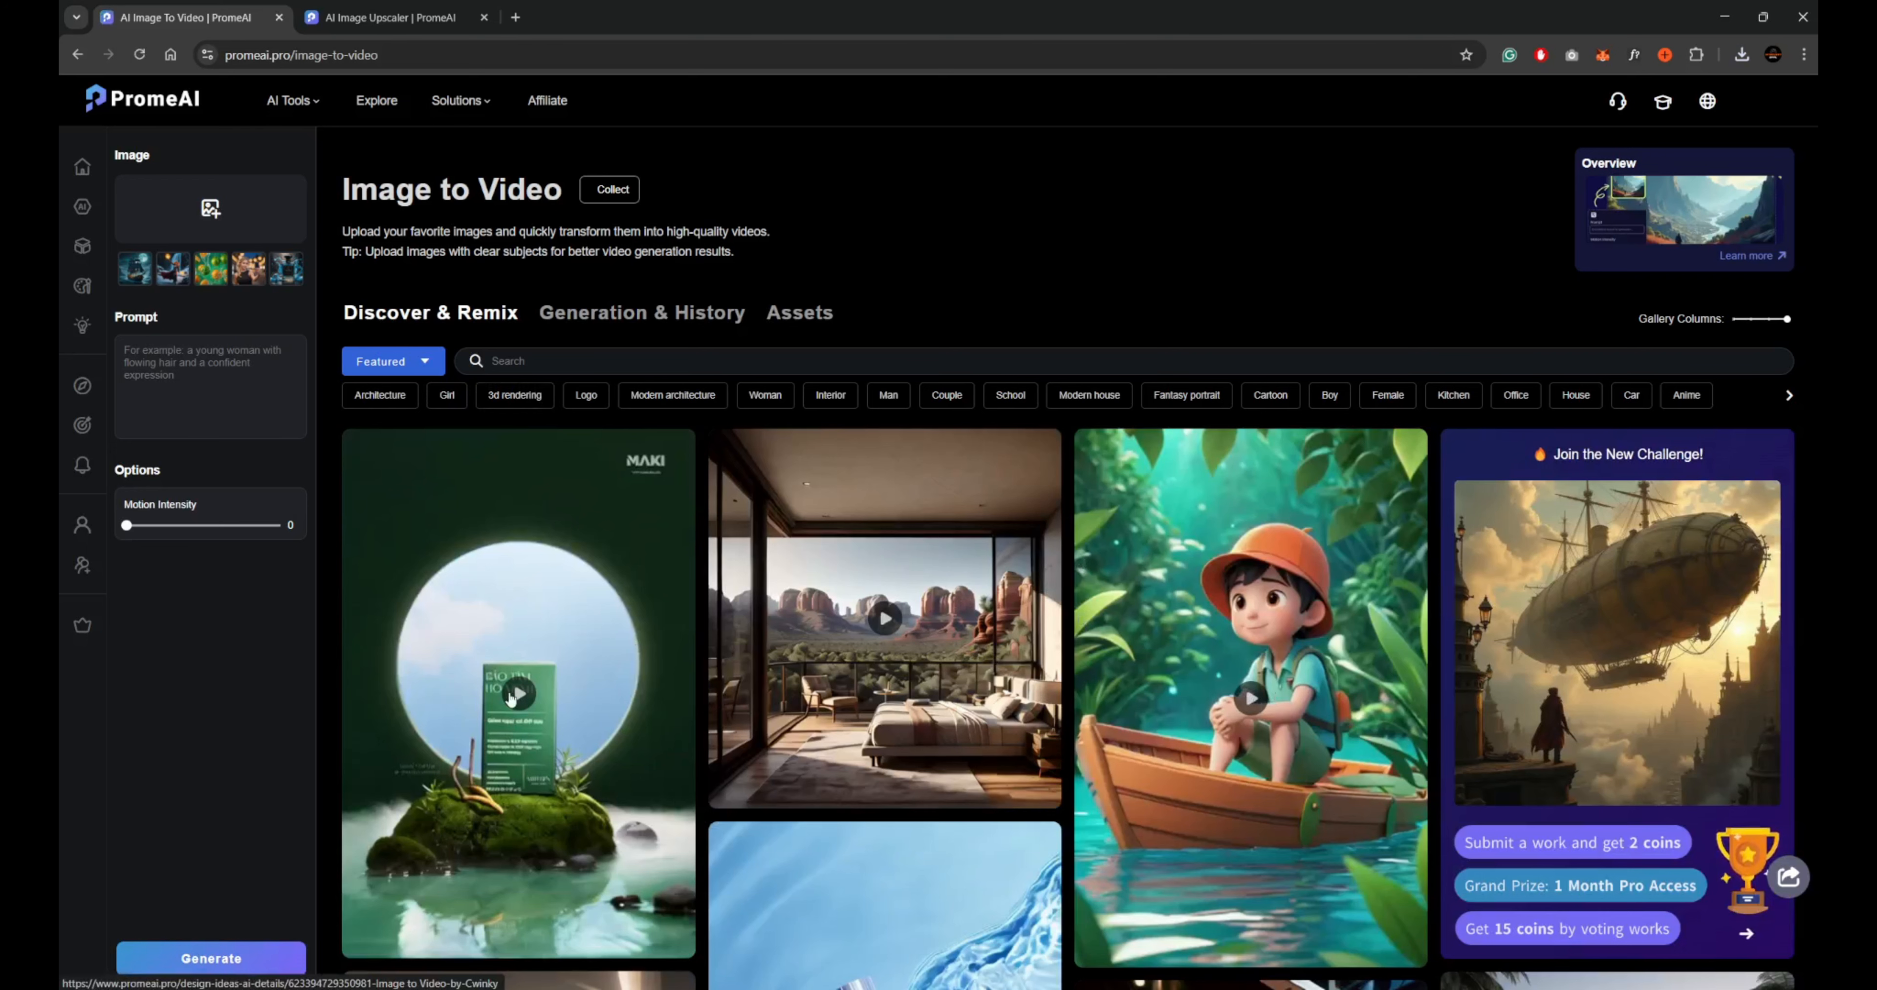
View the sample video of the green product box on the mossy rock in the Image to Video gallery and close its page.
{"action": "scroll", "coordinate": [510, 692], "scroll_direction": "down", "scroll_amount": 3}
{"action": "left_click", "coordinate": [508, 690]}
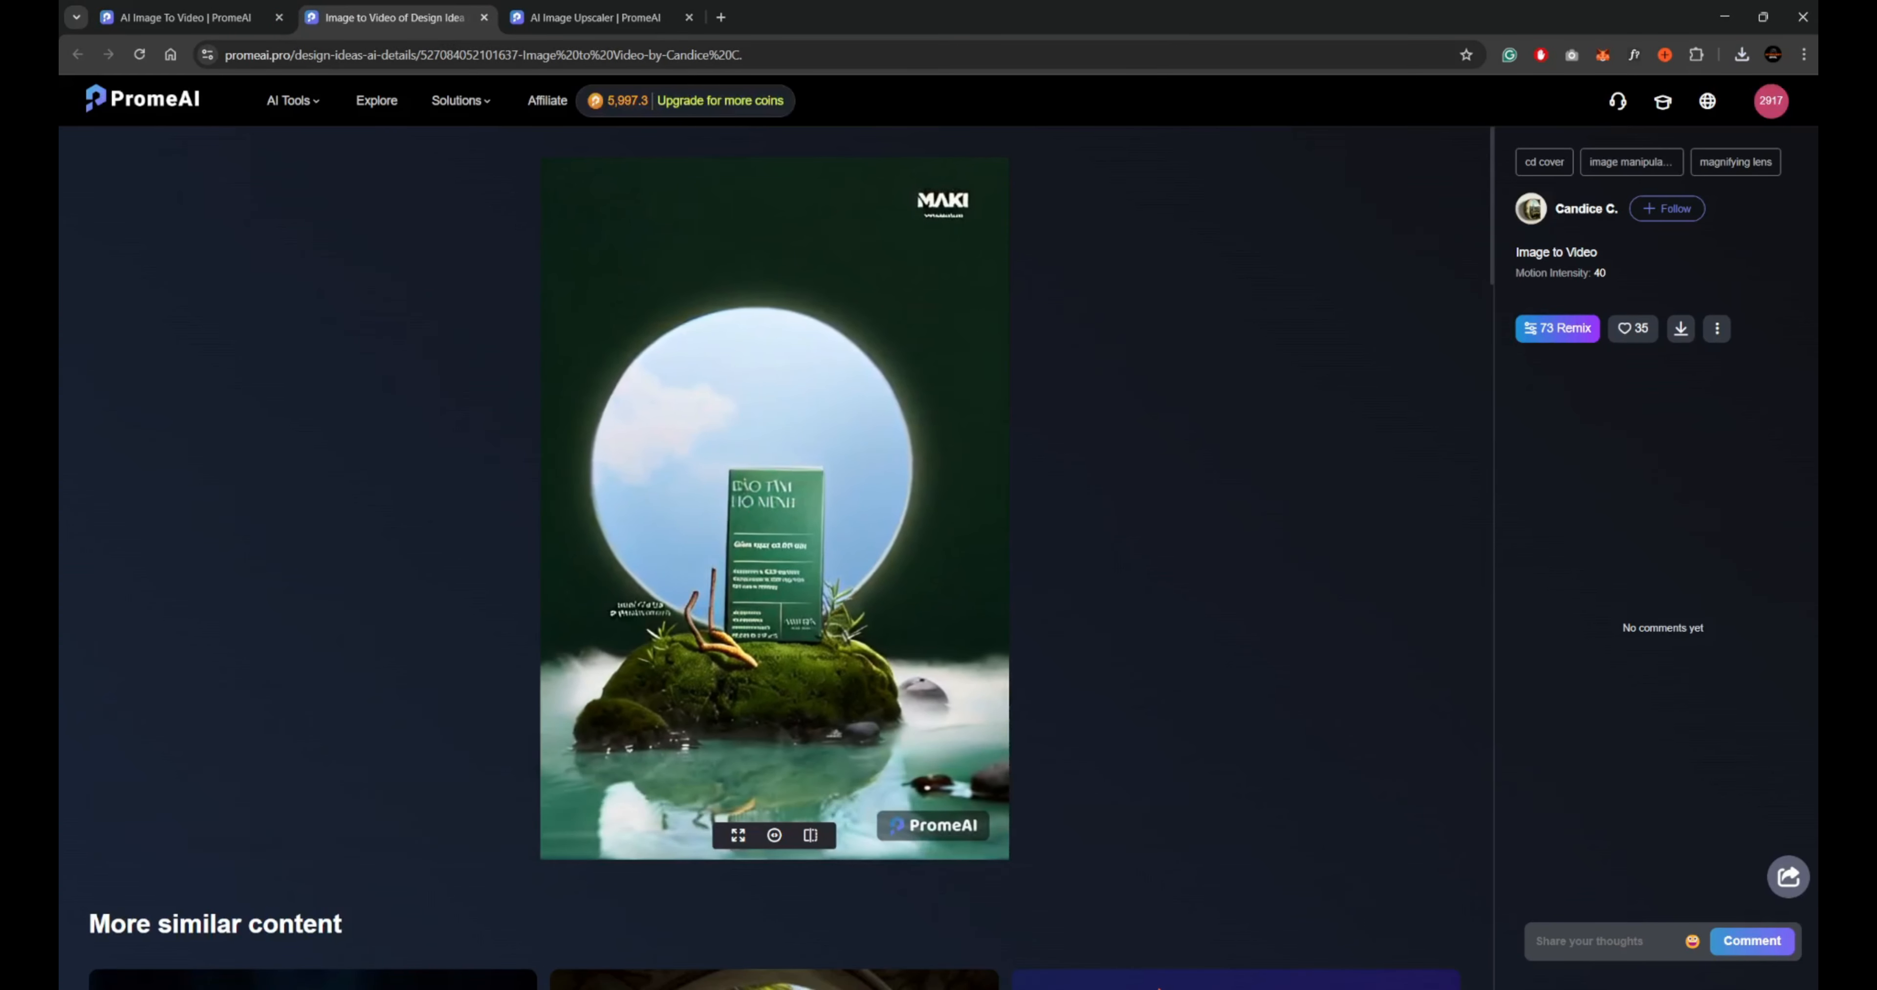
{"action": "mouse_move", "coordinate": [1341, 198]}
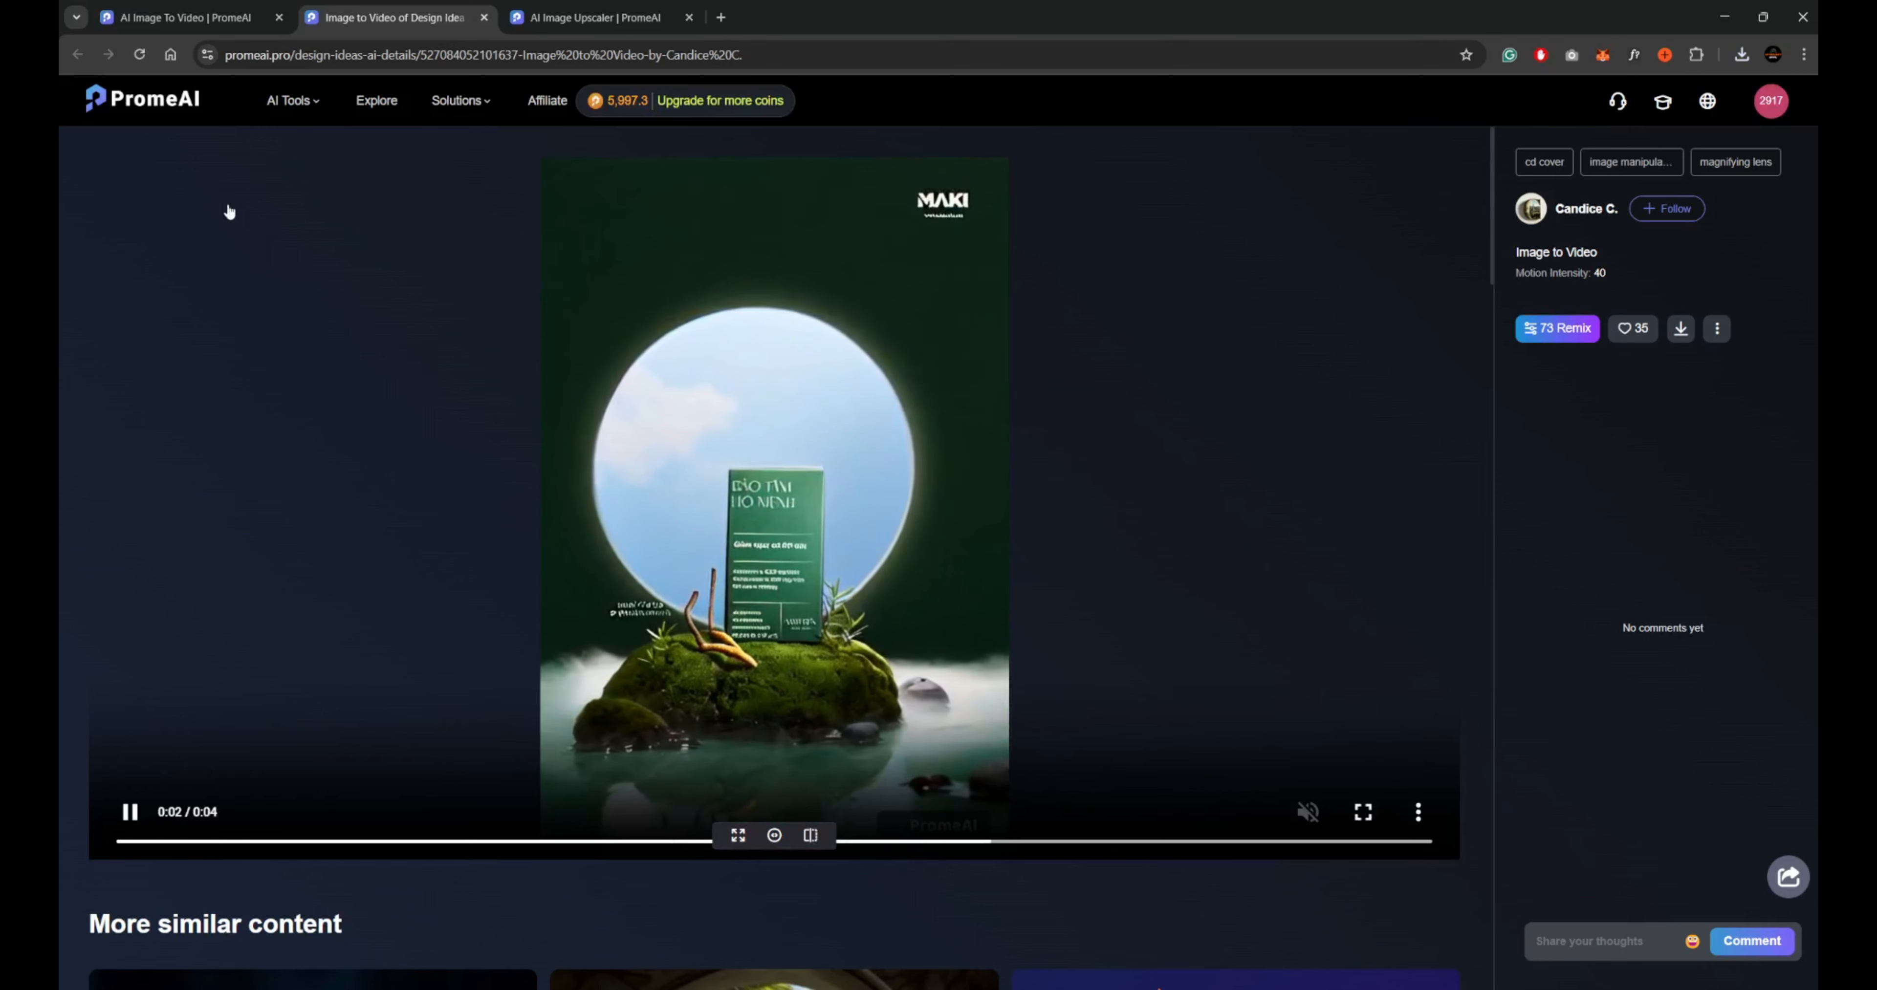
{"action": "key", "text": "ctrl+w"}
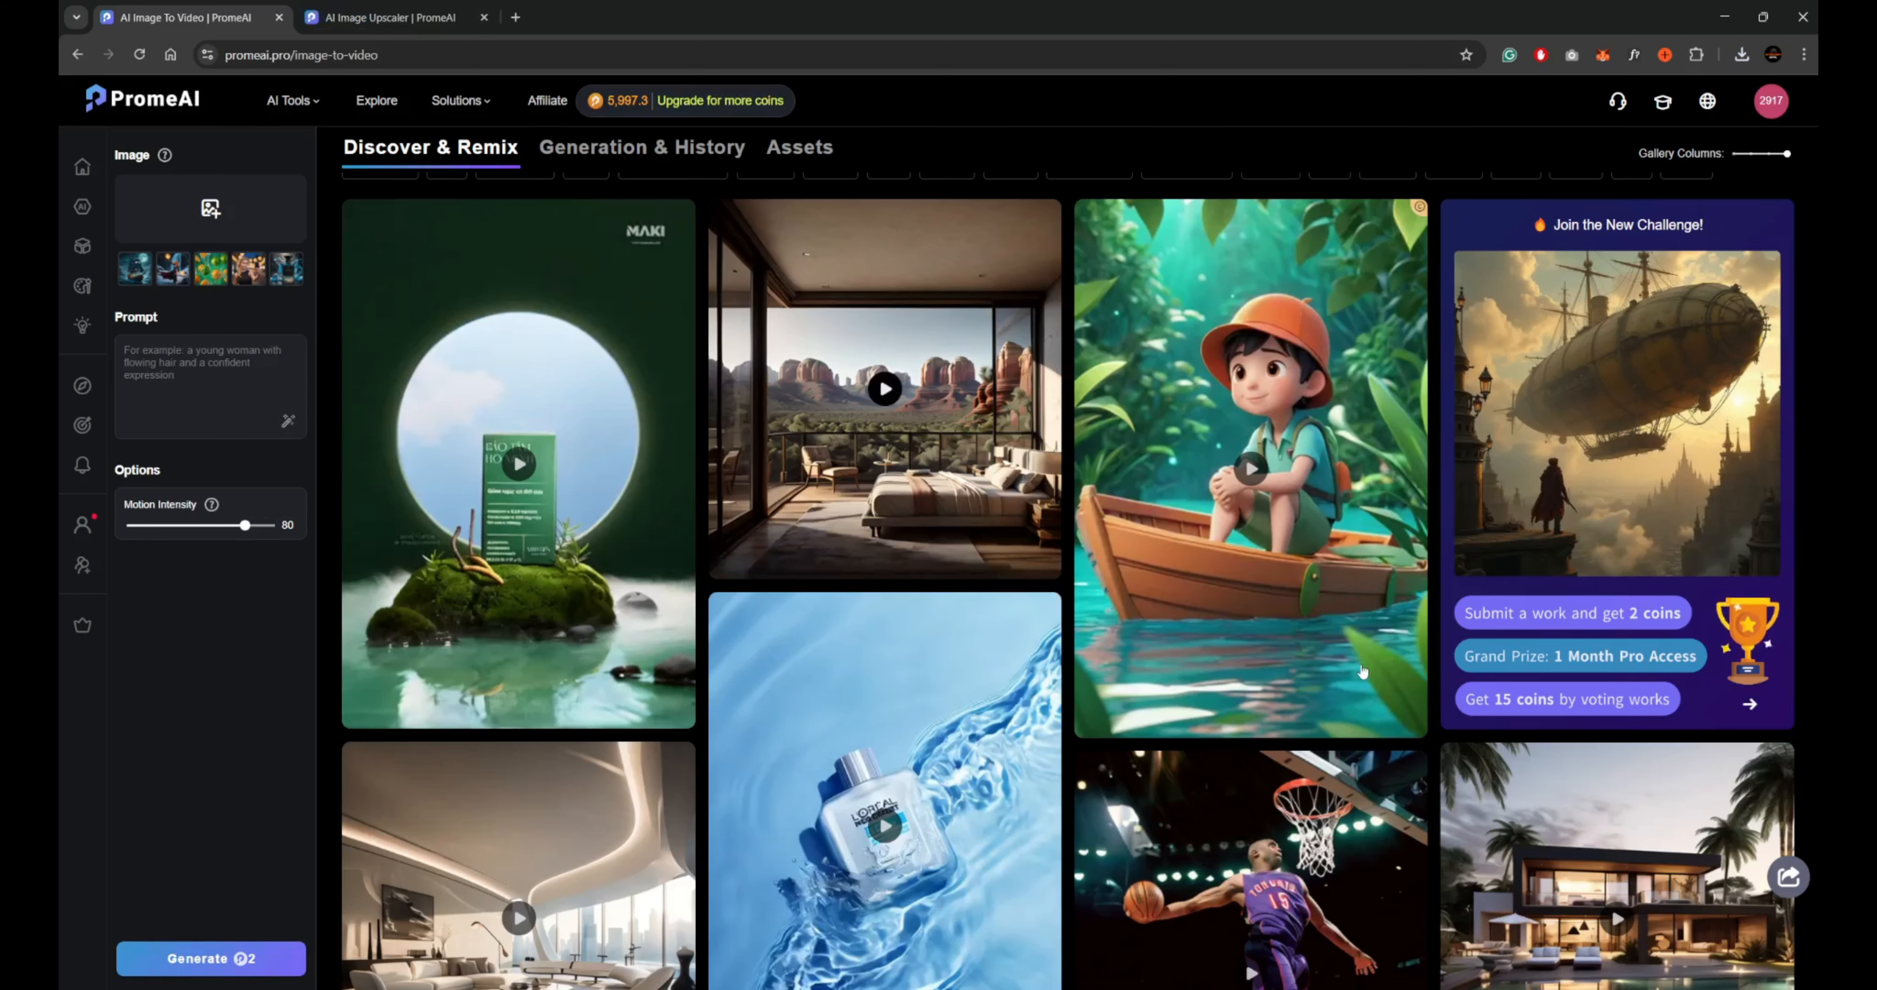
Open the sample video of the boy in the wooden boat in the Image to Video gallery.
{"action": "left_click", "coordinate": [1259, 482]}
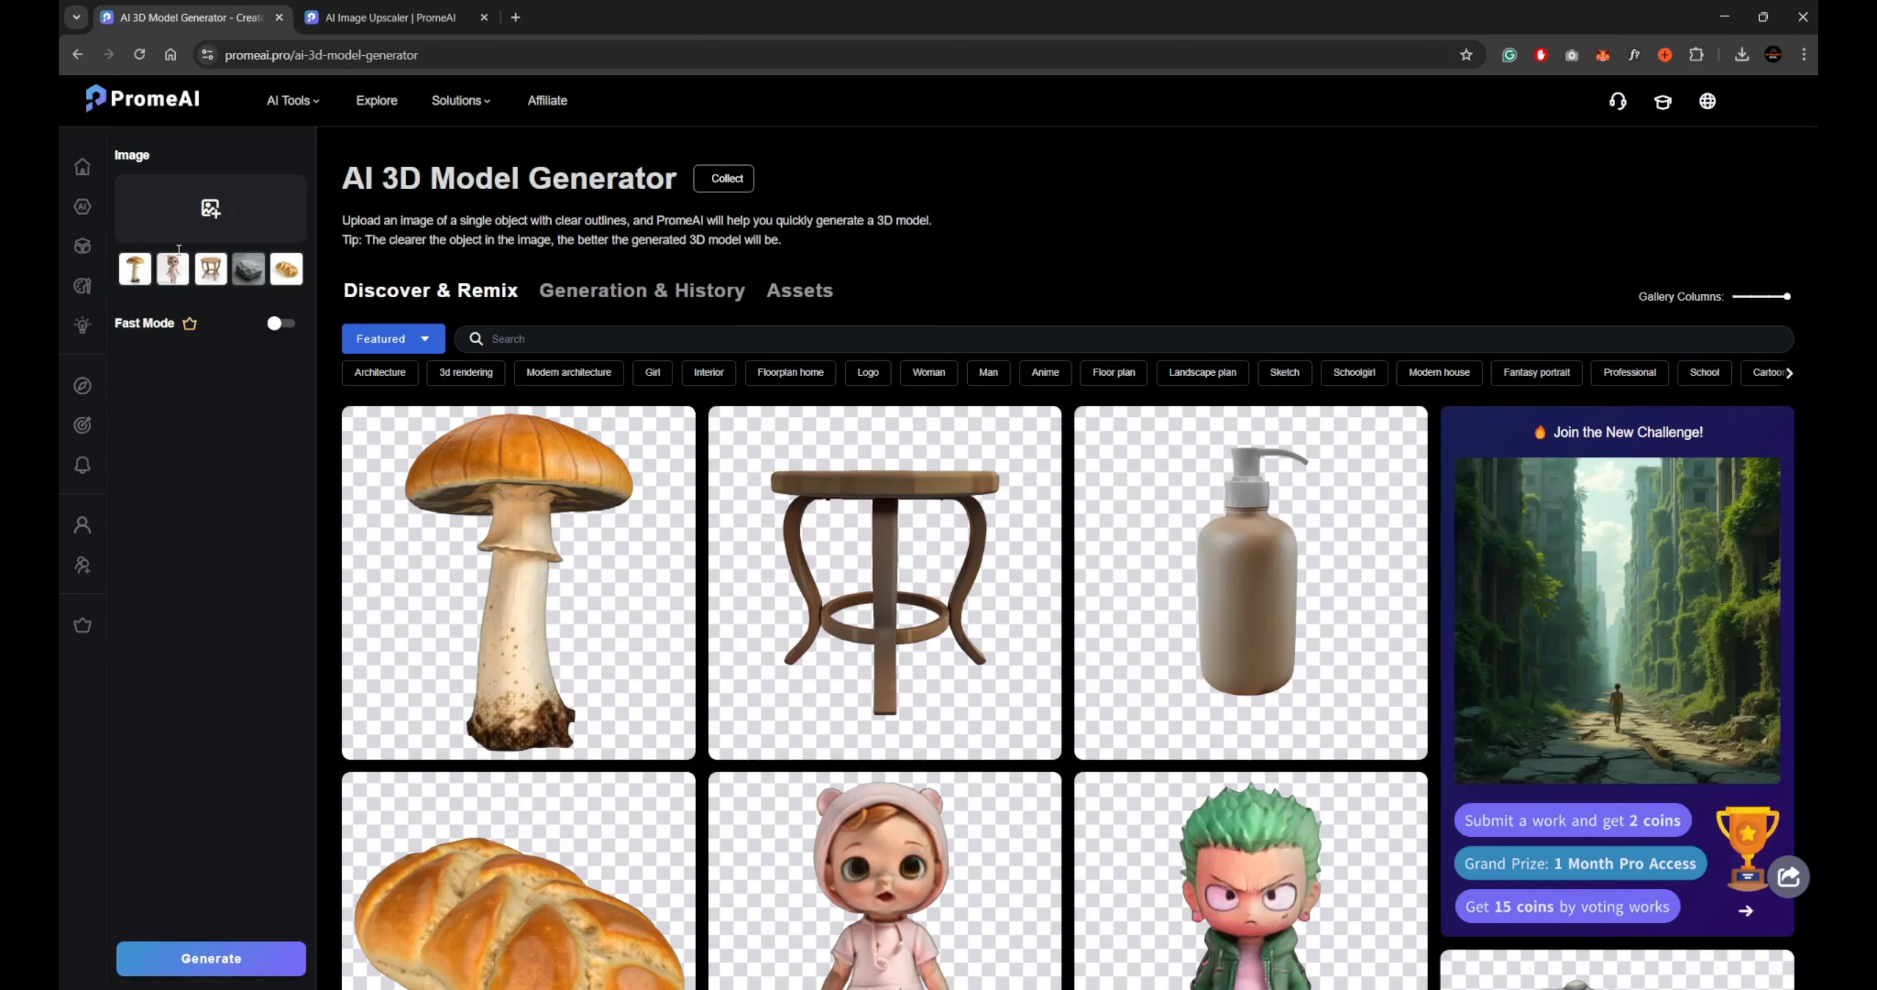
Browse the AI 3D Model Generator gallery, open the blue vase sample and rotate its model.
{"action": "scroll", "coordinate": [1225, 565], "scroll_direction": "down", "scroll_amount": 10}
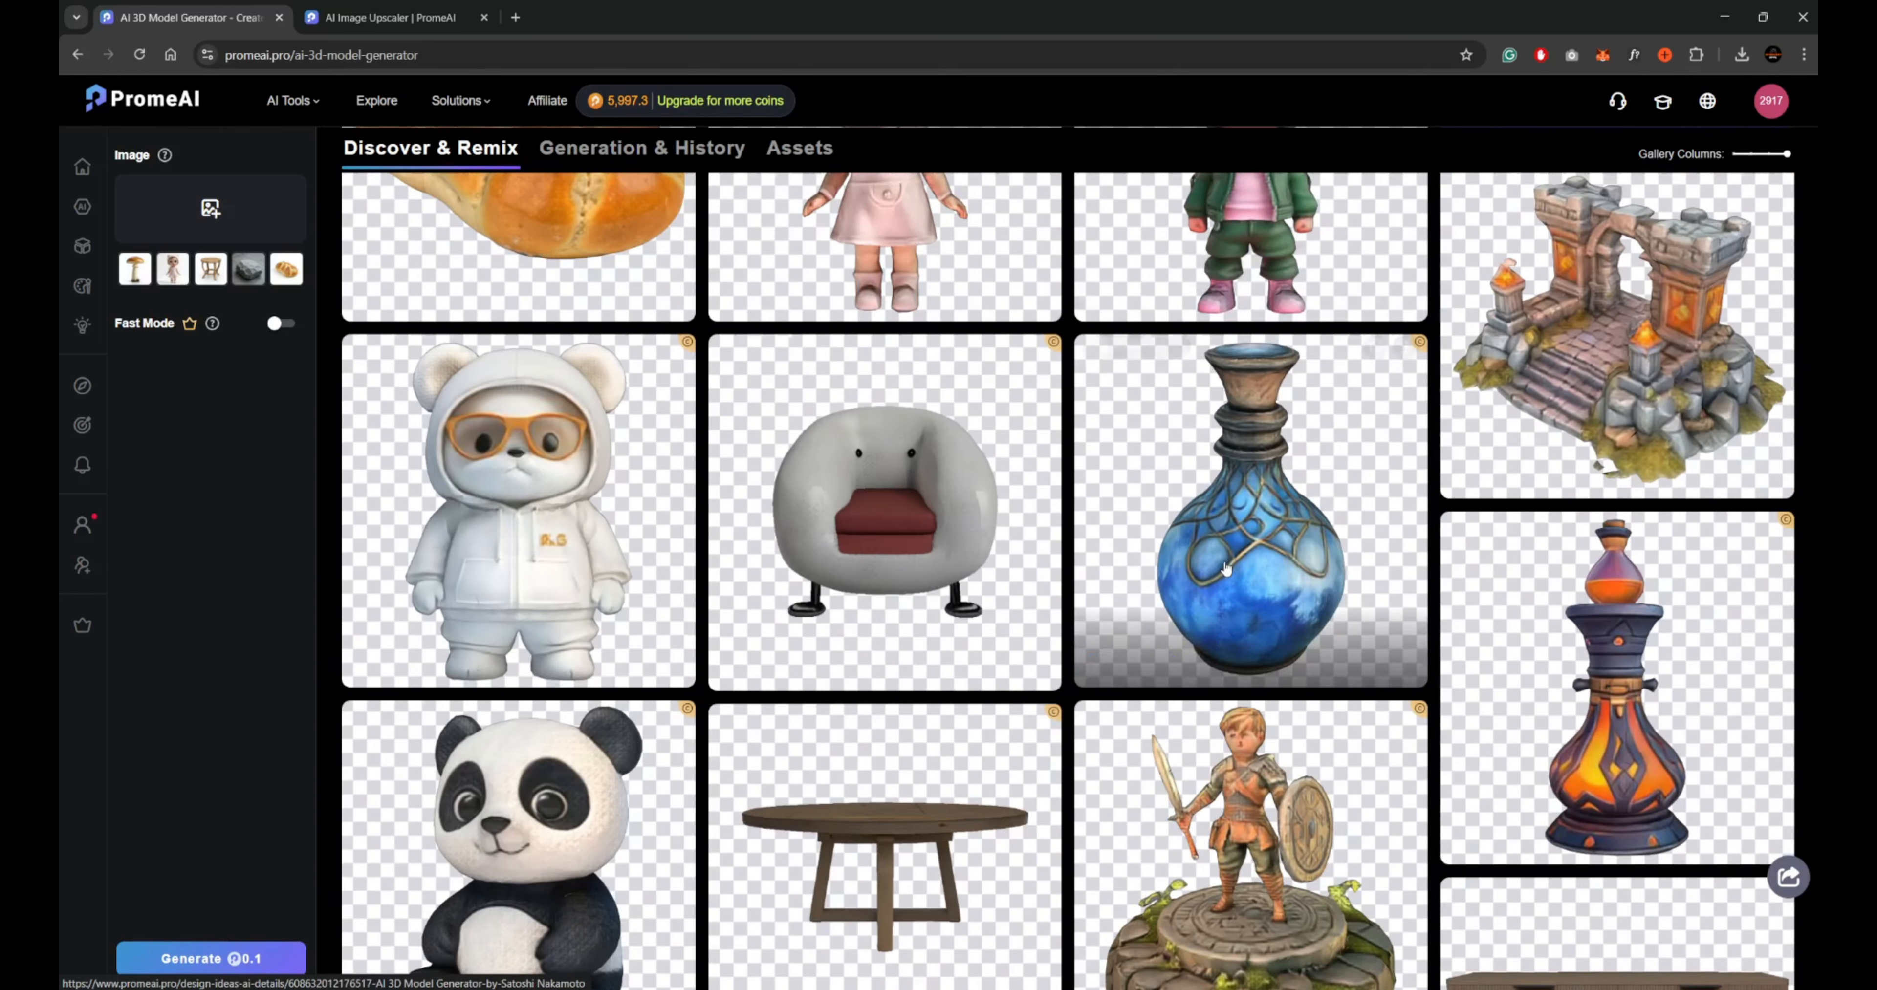
{"action": "scroll", "coordinate": [1226, 568], "scroll_direction": "down", "scroll_amount": 4}
{"action": "left_click", "coordinate": [1210, 305]}
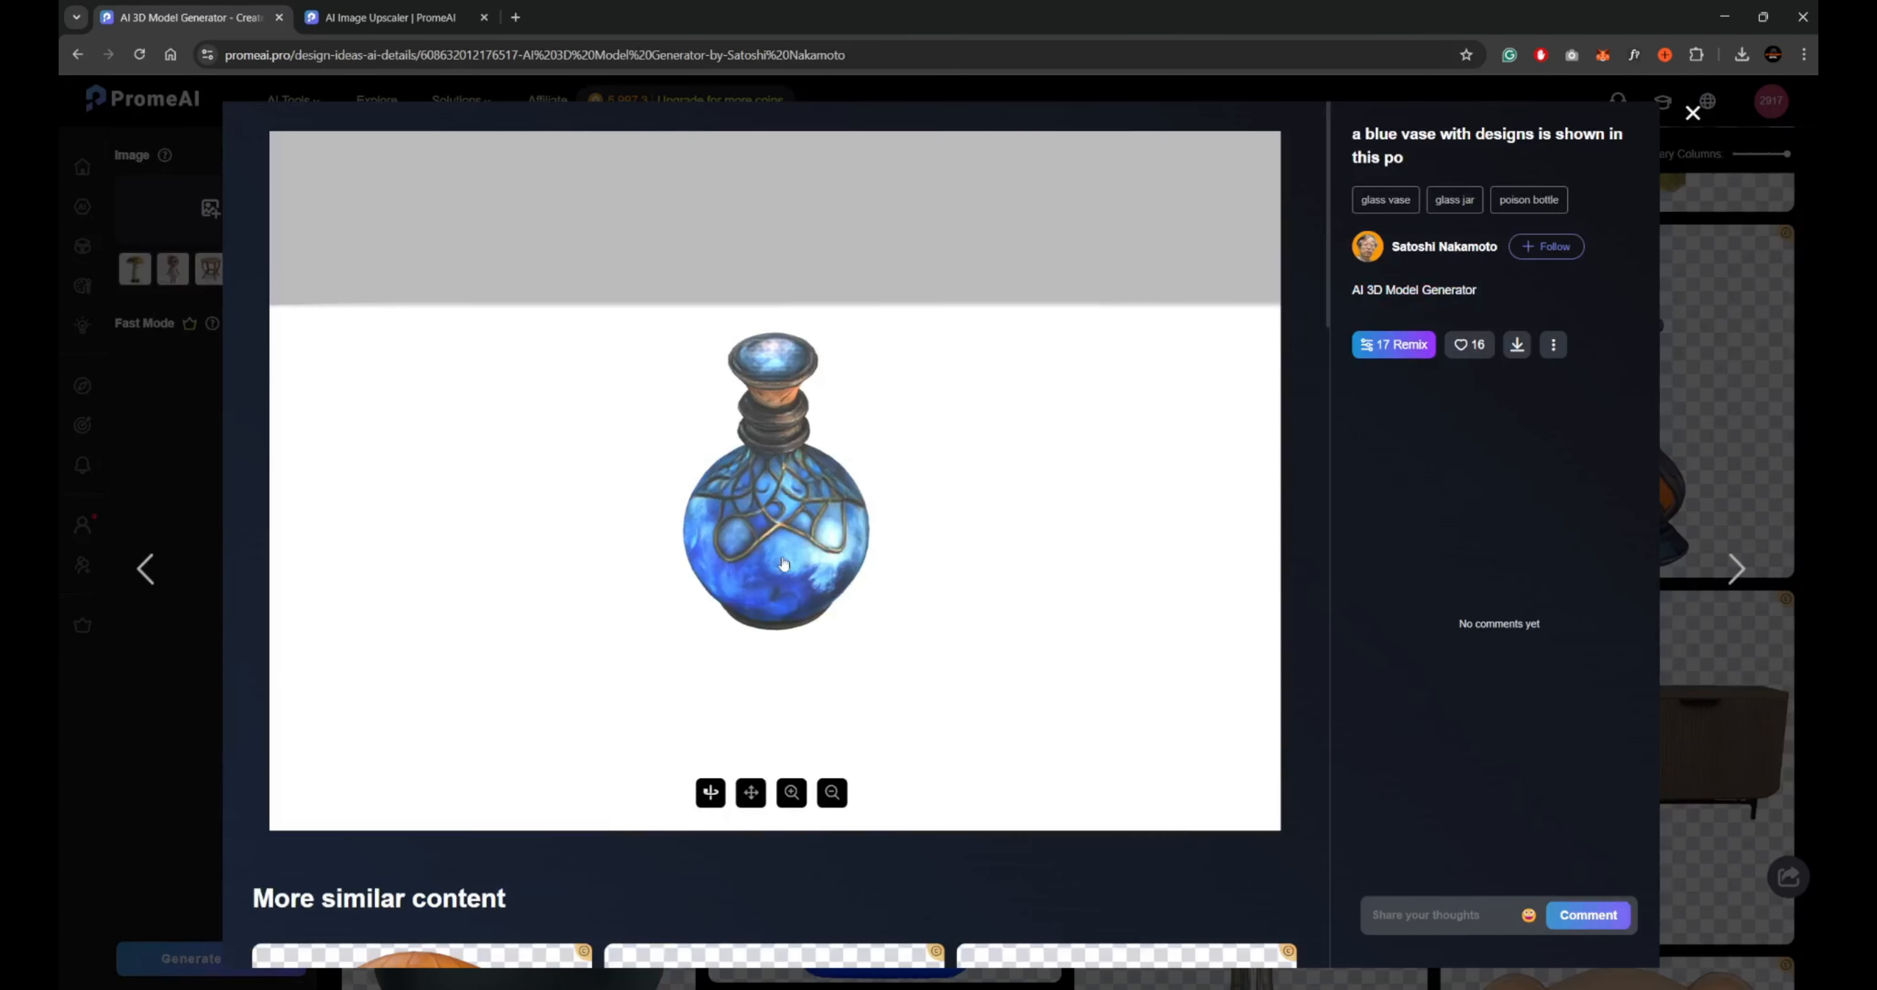
{"action": "left_click_drag", "start_coordinate": [956, 590], "coordinate": [909, 527]}
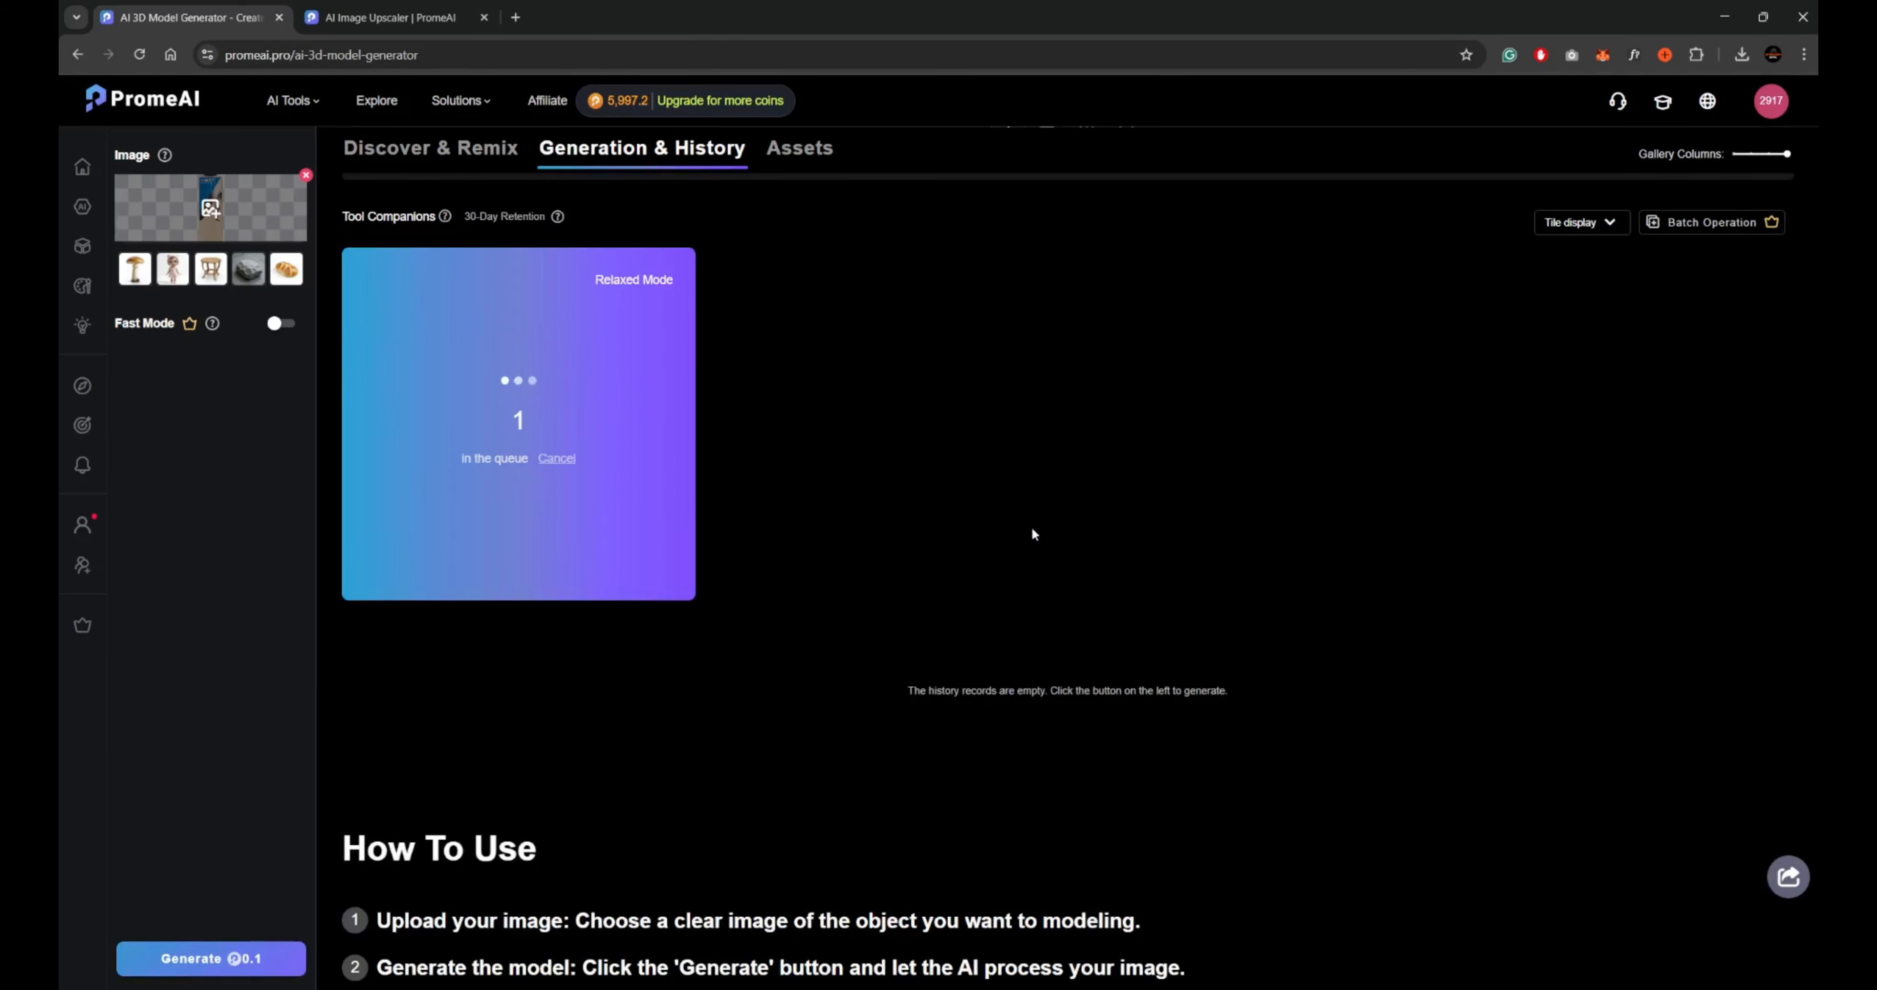
Open the generated cricket bat model in the 3D viewer and rotate it to examine all its sides.
{"action": "scroll", "coordinate": [1233, 887], "scroll_direction": "down", "scroll_amount": 2}
{"action": "scroll", "coordinate": [1234, 887], "scroll_direction": "up", "scroll_amount": 3}
{"action": "left_click", "coordinate": [579, 438]}
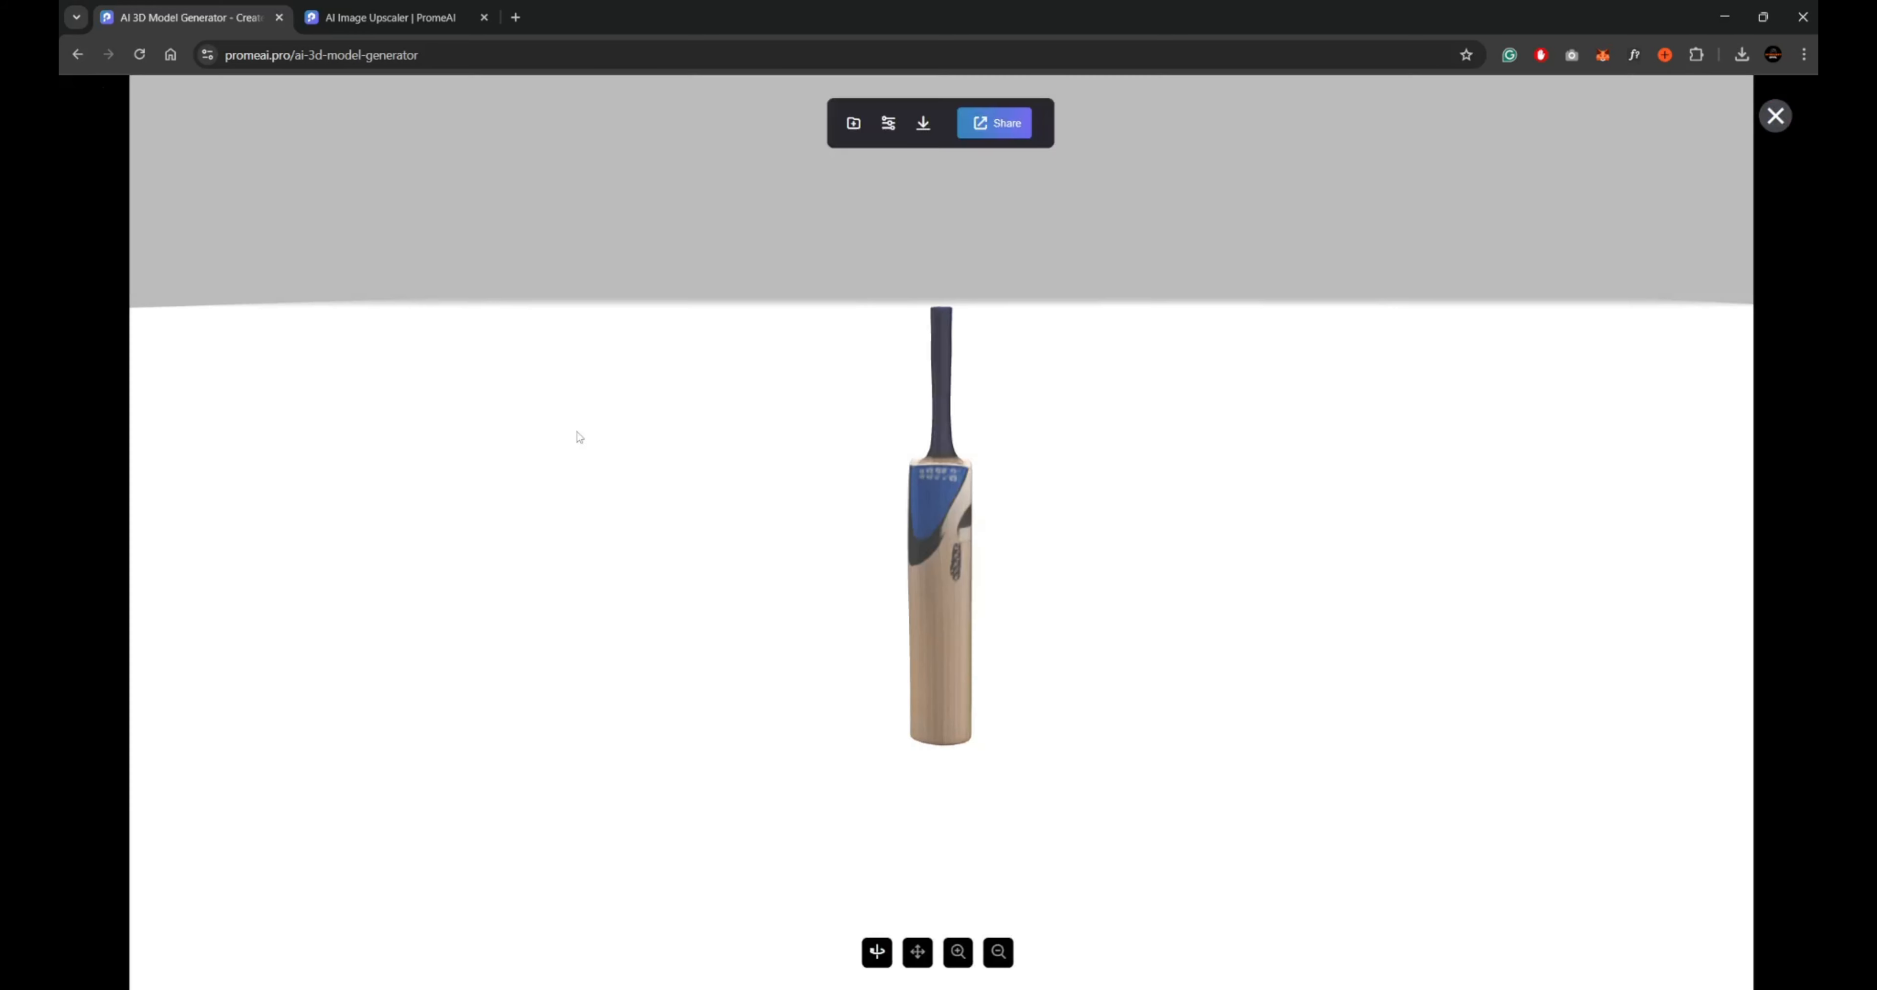
{"action": "left_click_drag", "start_coordinate": [579, 437], "coordinate": [794, 750]}
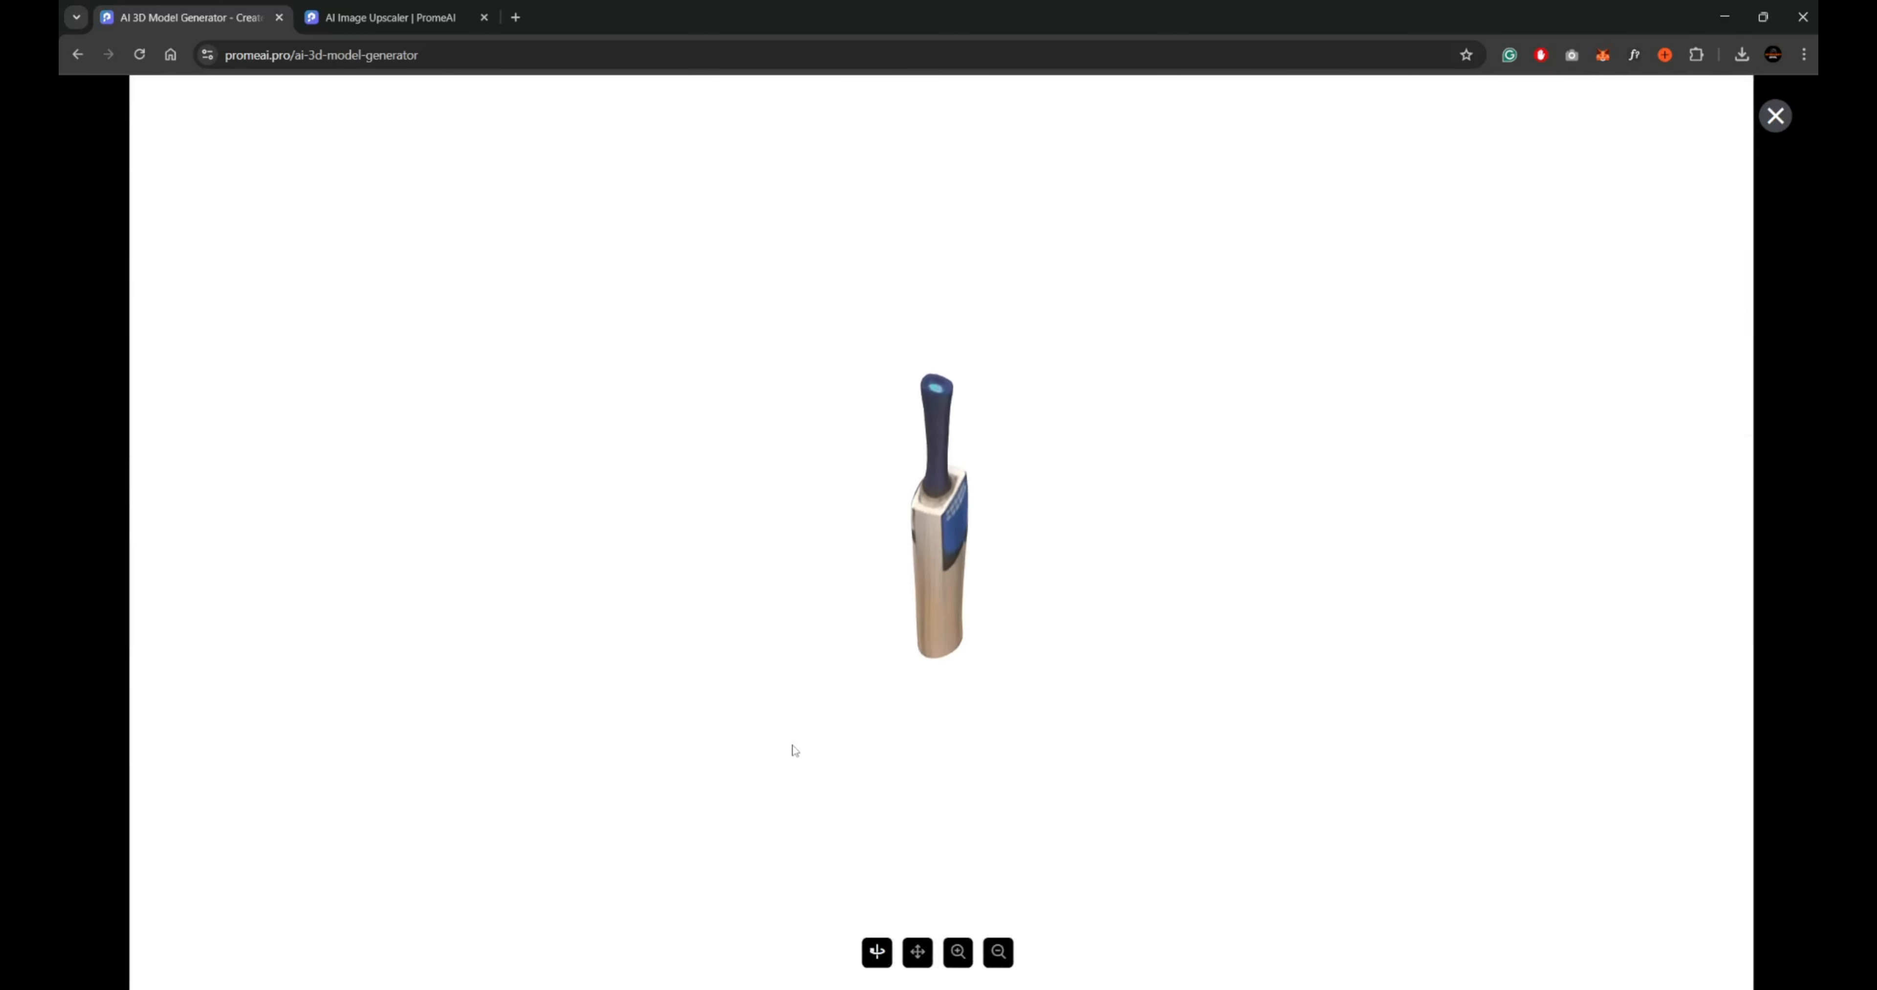
{"action": "left_click_drag", "start_coordinate": [928, 808], "coordinate": [1030, 801]}
{"action": "left_click_drag", "start_coordinate": [1028, 734], "coordinate": [1283, 423]}
{"action": "left_click_drag", "start_coordinate": [957, 645], "coordinate": [1137, 718]}
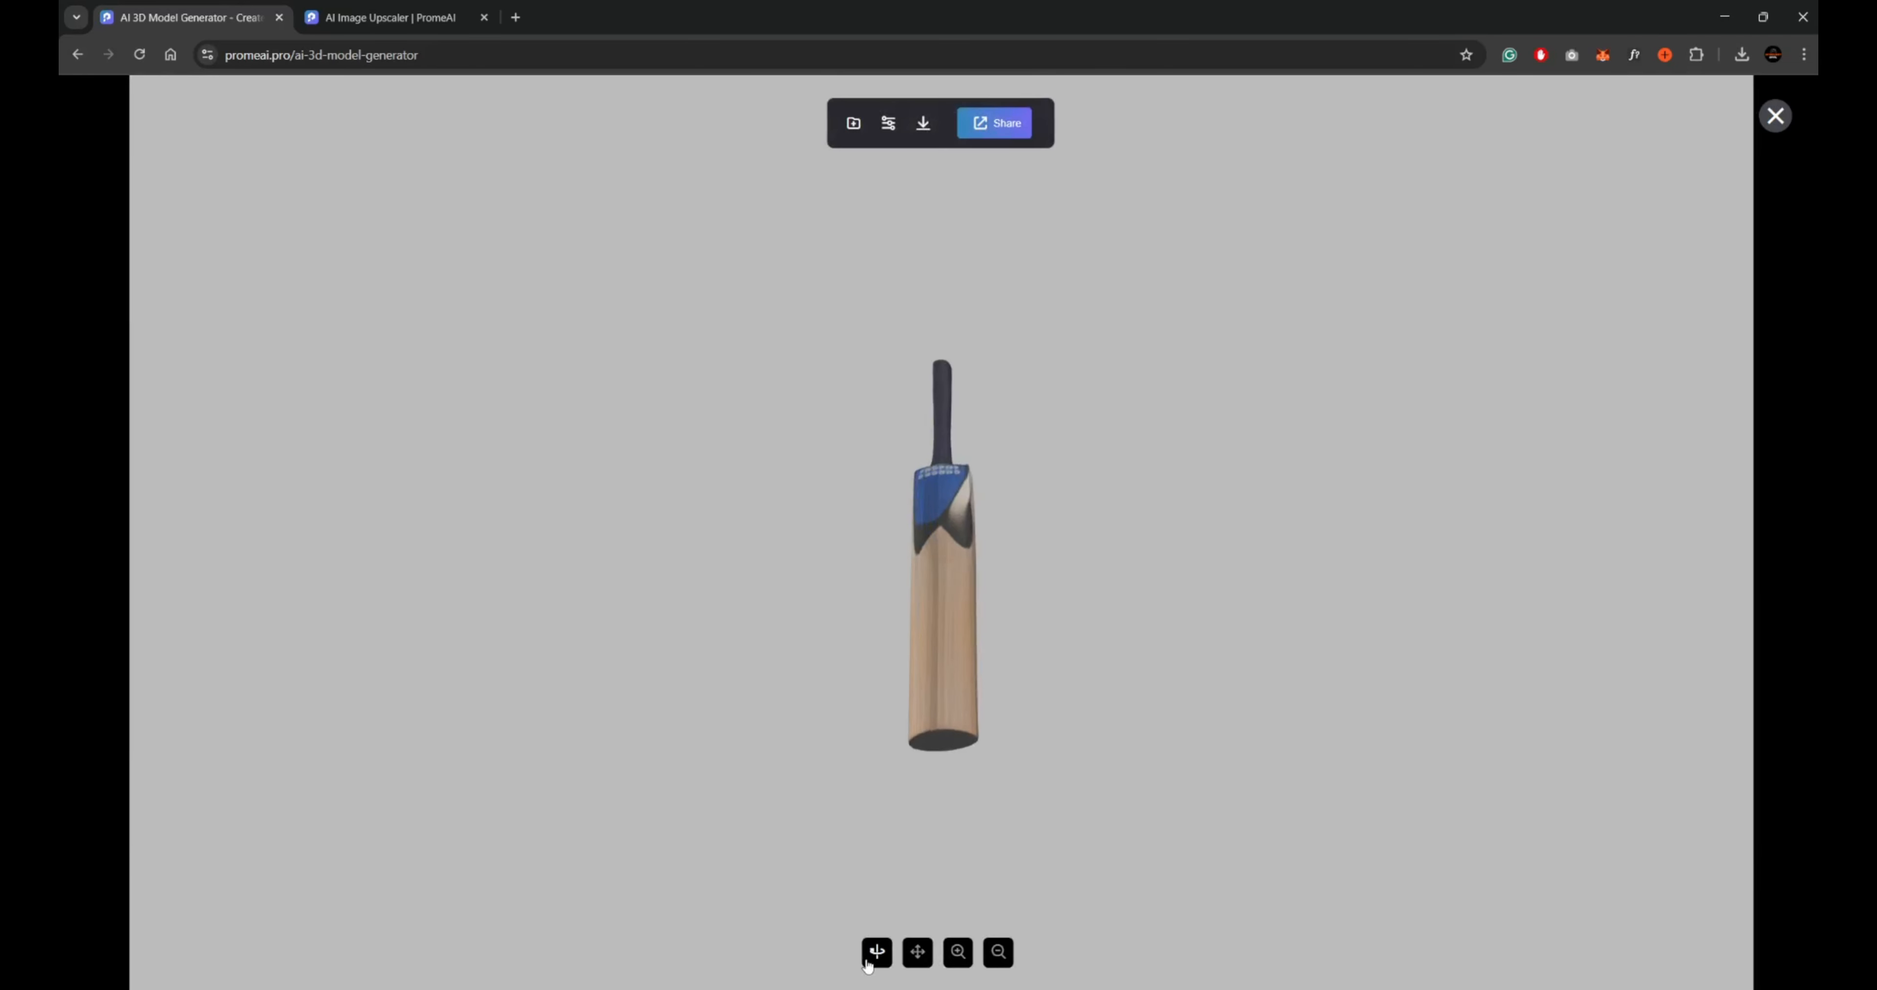
{"action": "left_click_drag", "start_coordinate": [946, 601], "coordinate": [1104, 627]}
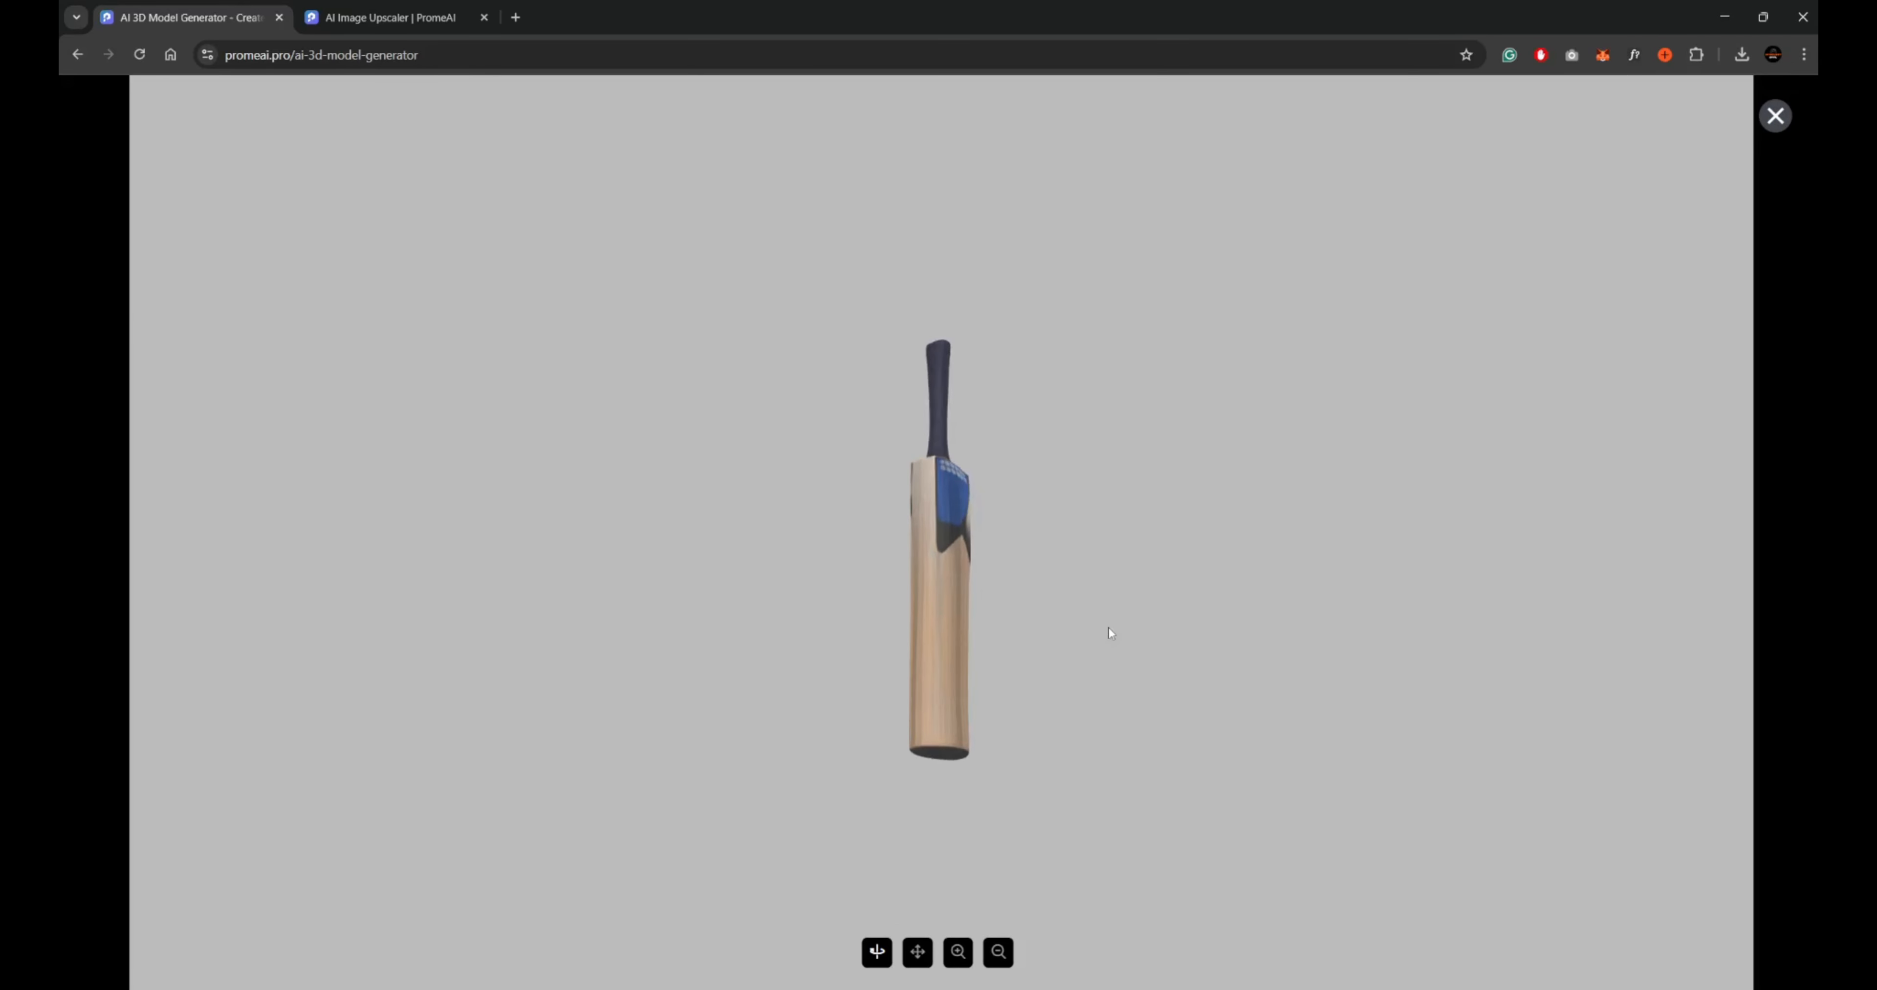
Download the cricket bat as a 3D model and close the viewer.
{"action": "mouse_move", "coordinate": [928, 132]}
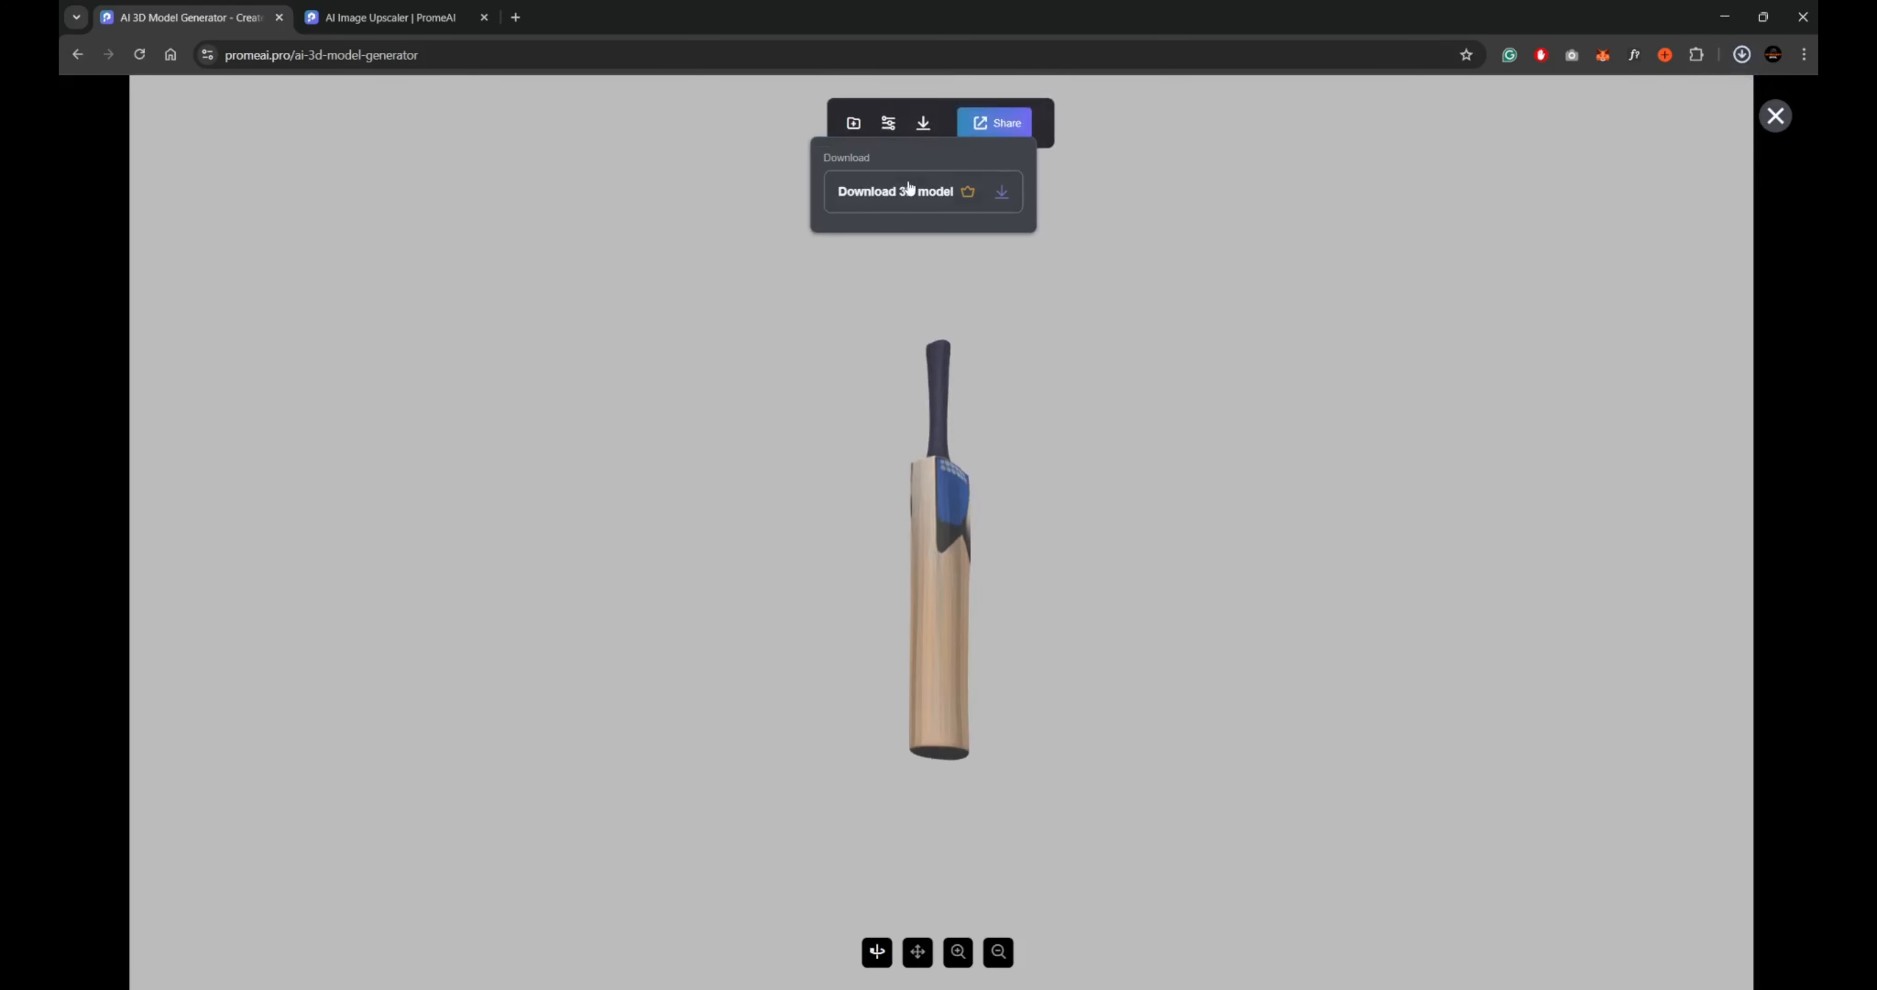
{"action": "left_click", "coordinate": [909, 189]}
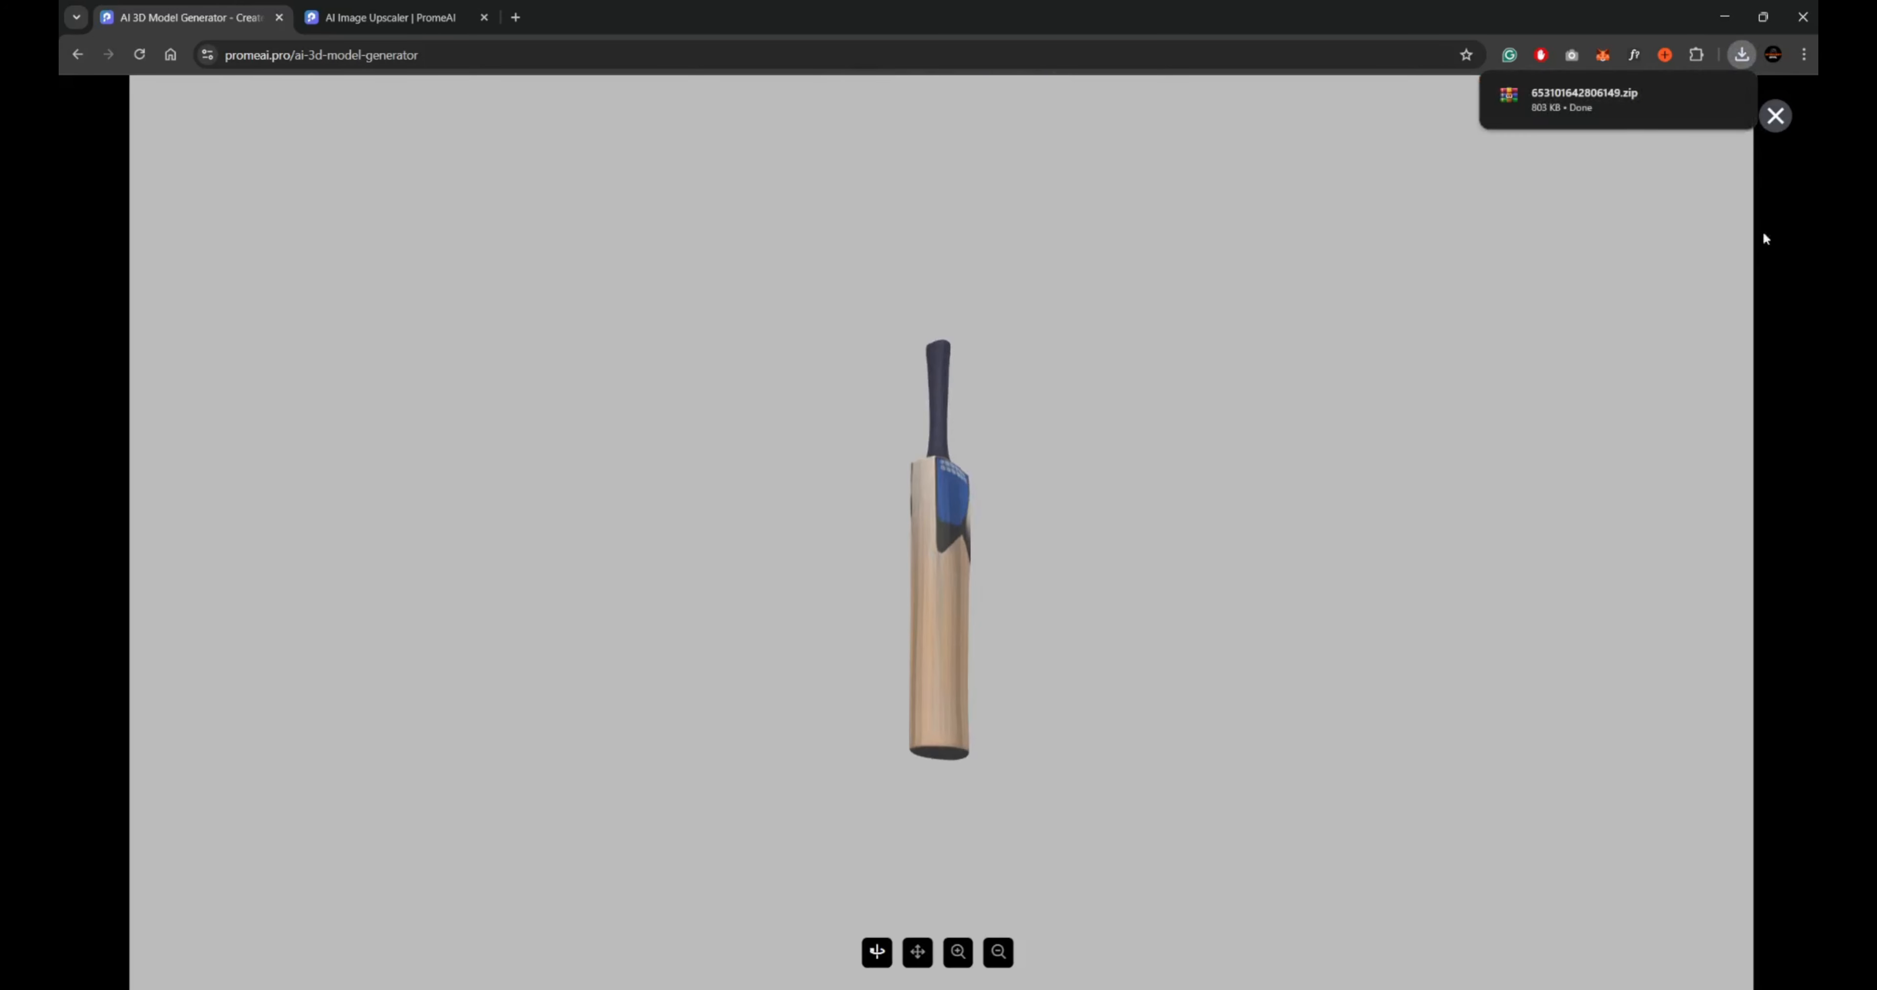
{"action": "left_click", "coordinate": [1776, 115]}
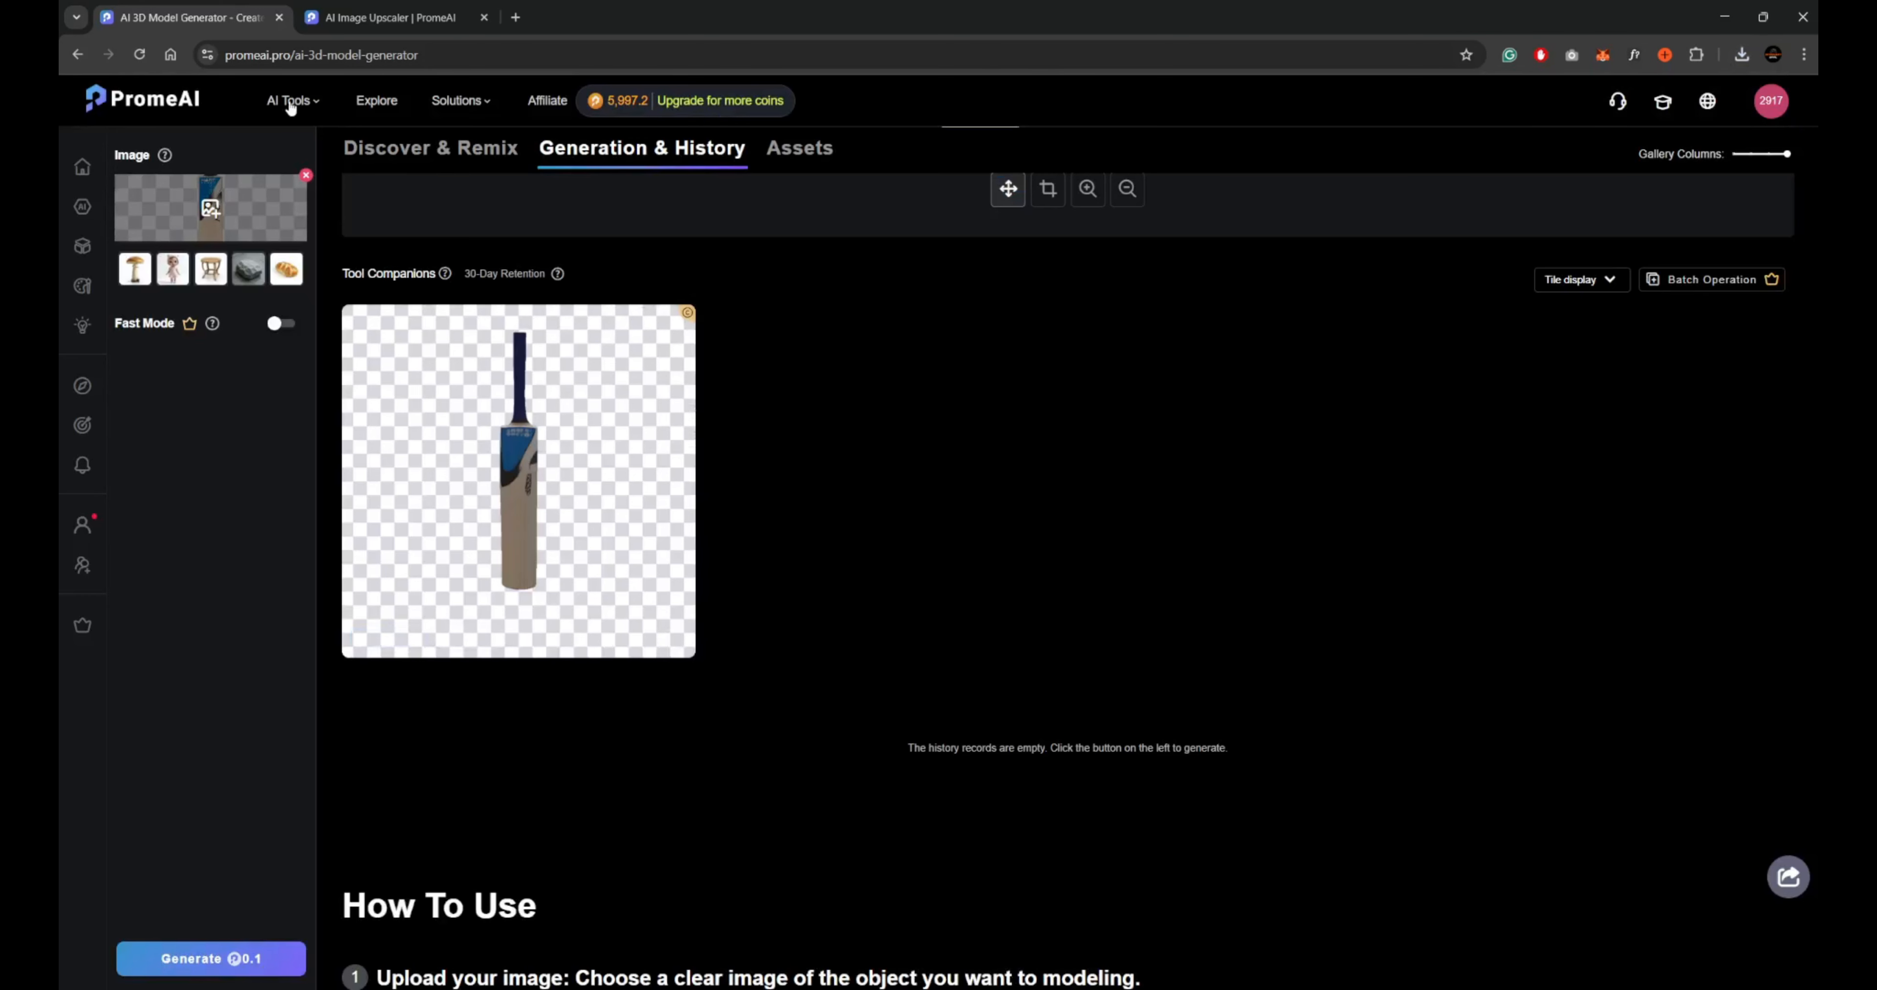
Switch from the AI 3D Model Generator to the Mockup Generator tool.
{"action": "mouse_move", "coordinate": [290, 106]}
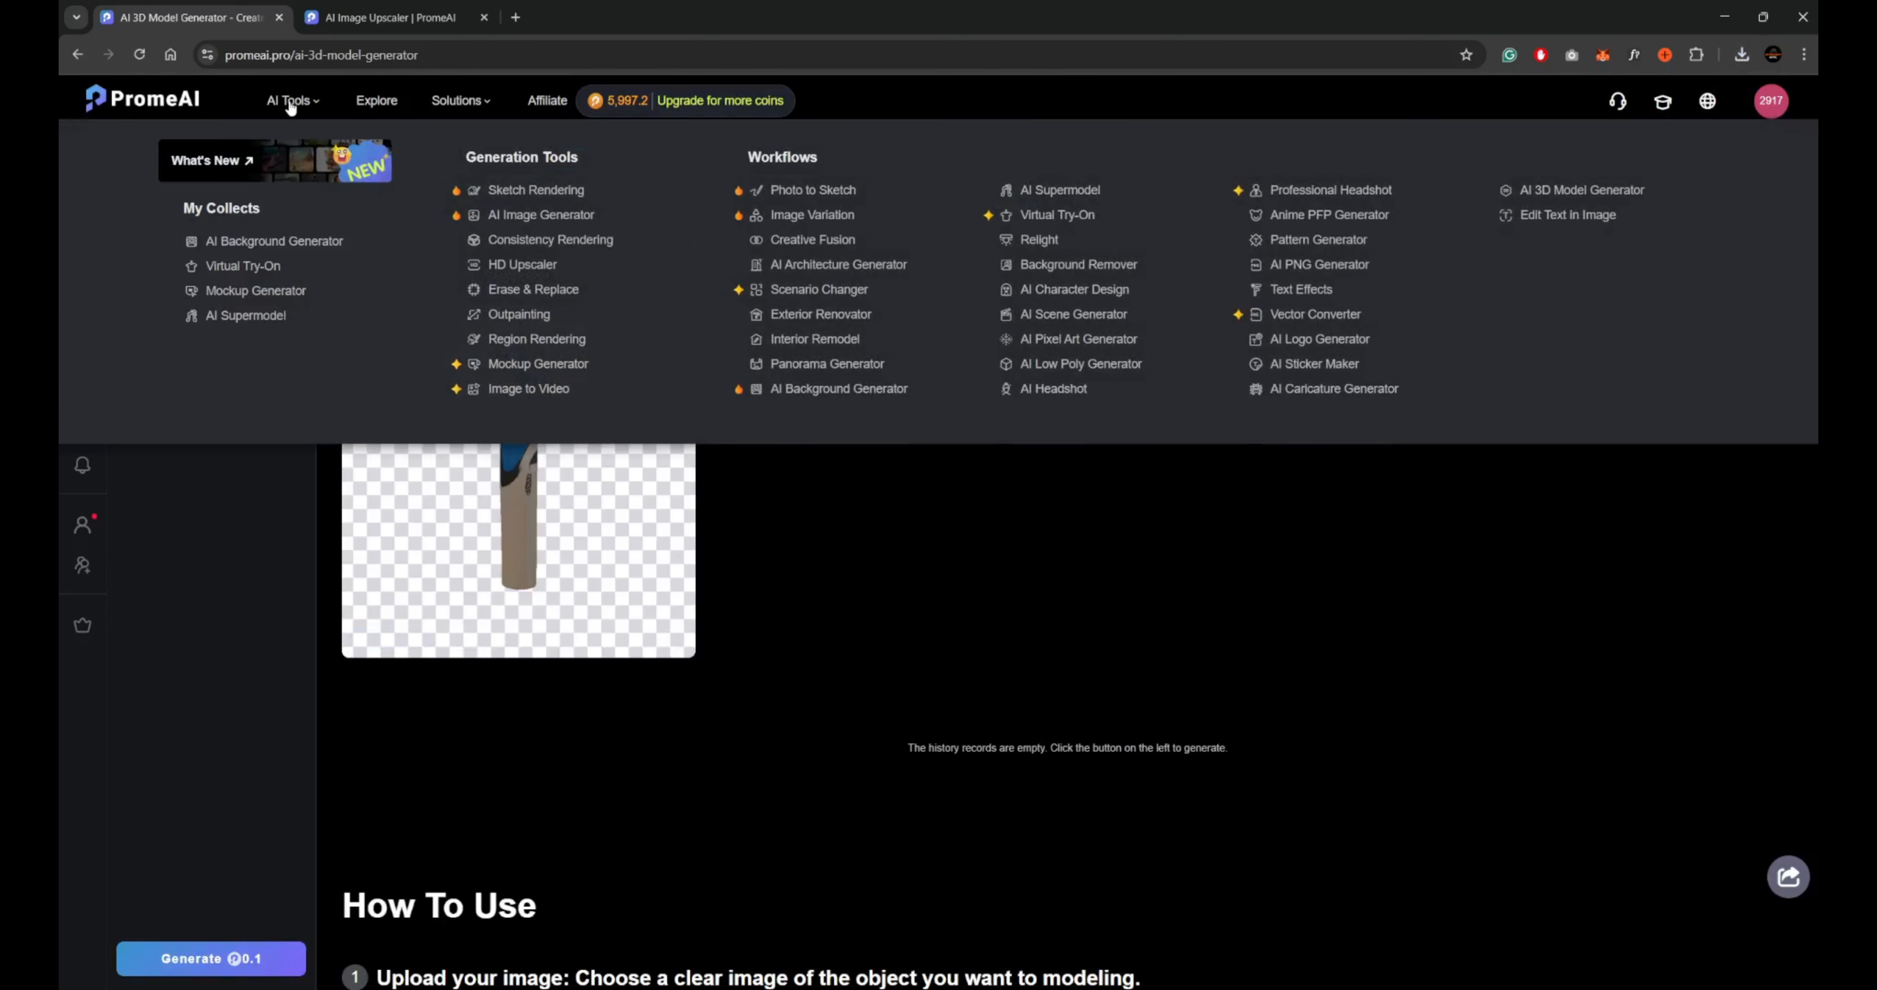
{"action": "left_click", "coordinate": [557, 372]}
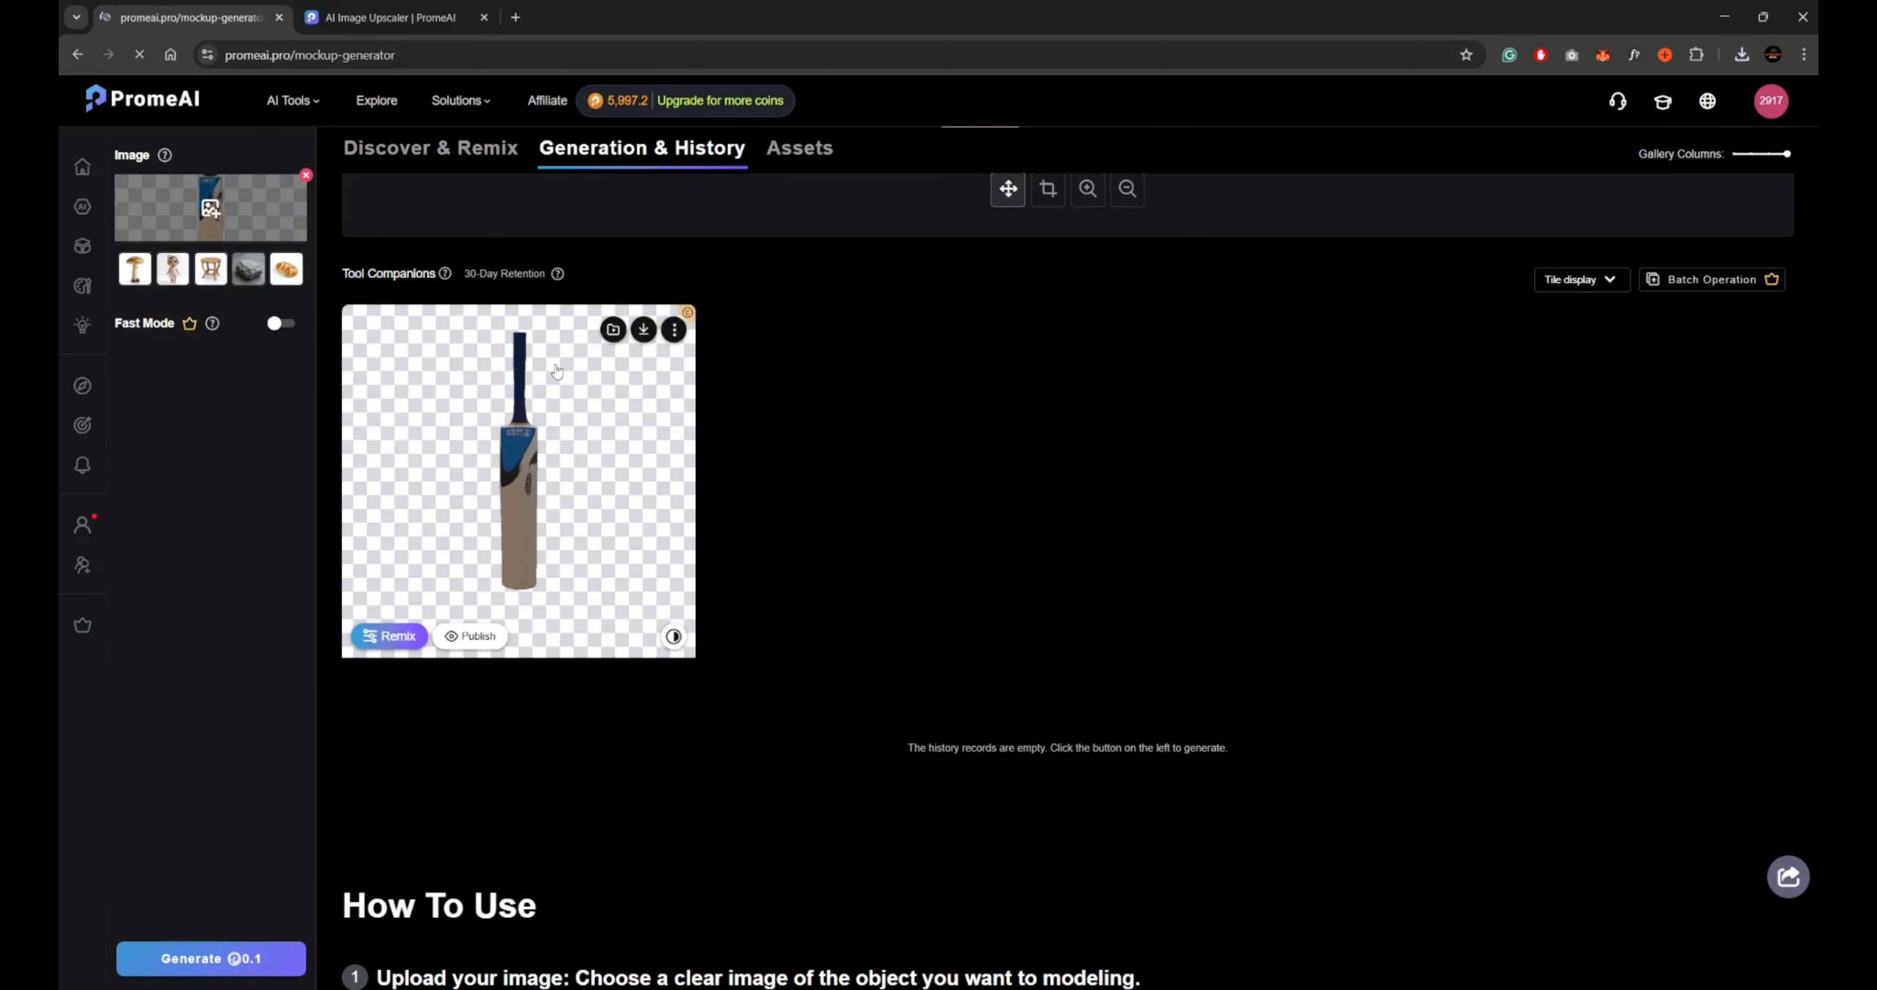